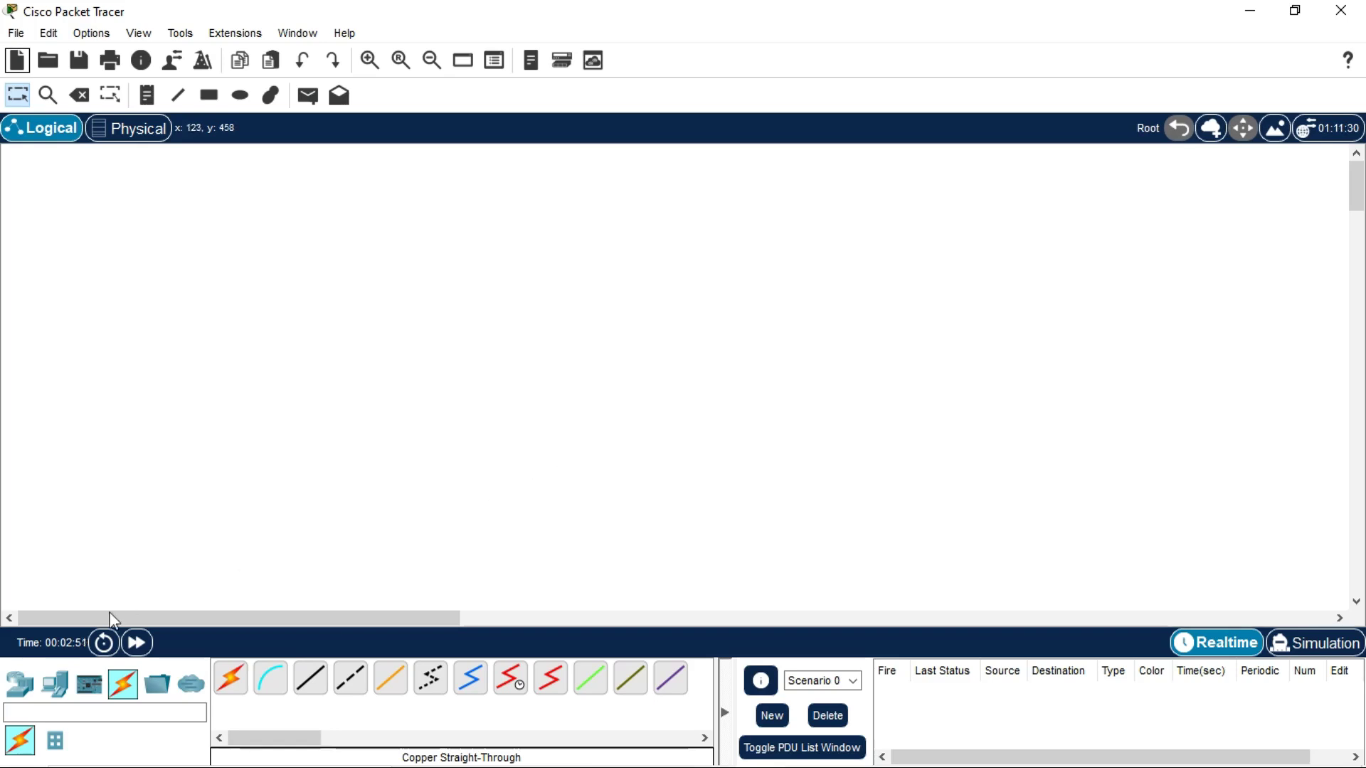
- Place three PCs, PC0, PC1 and PC2, on the workspace
left_click_drag(57, 689, 377, 285)
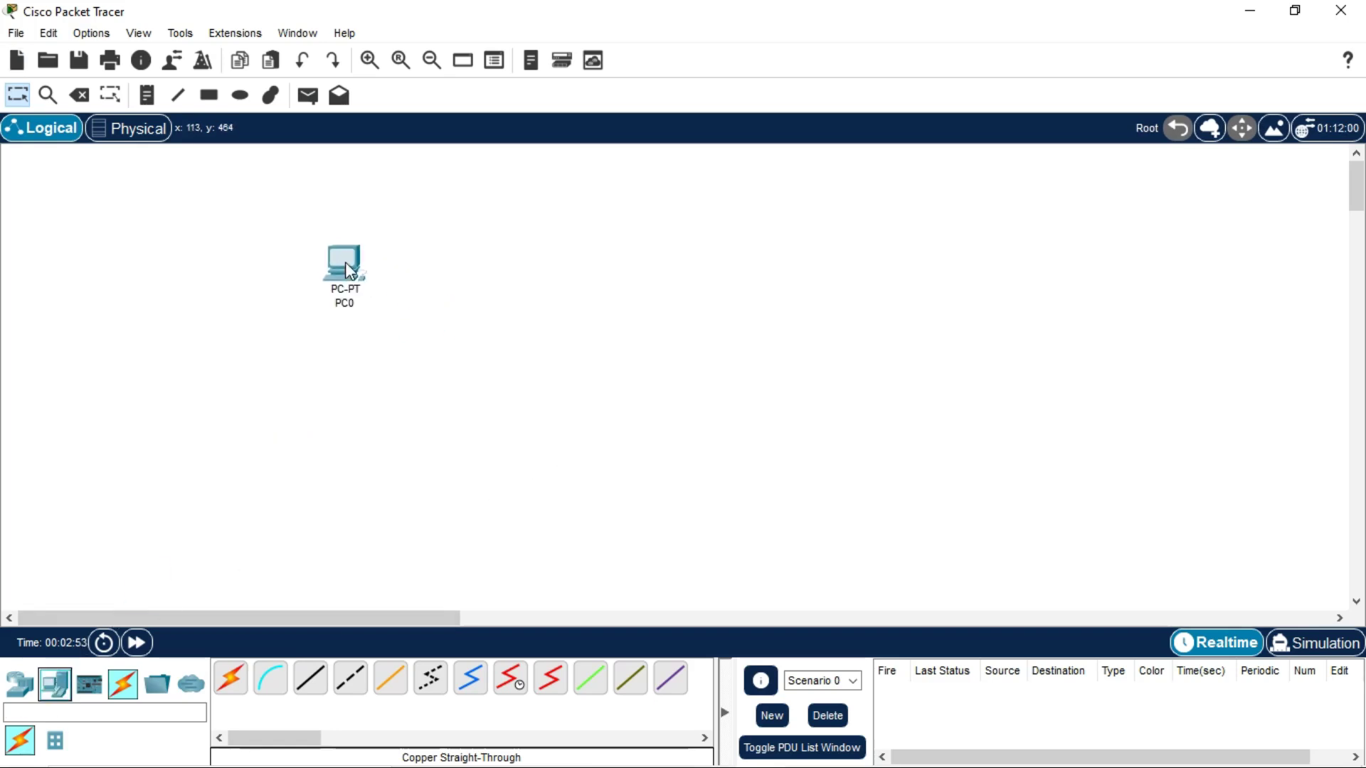
left_click_drag(57, 686, 192, 290)
left_click_drag(55, 684, 192, 433)
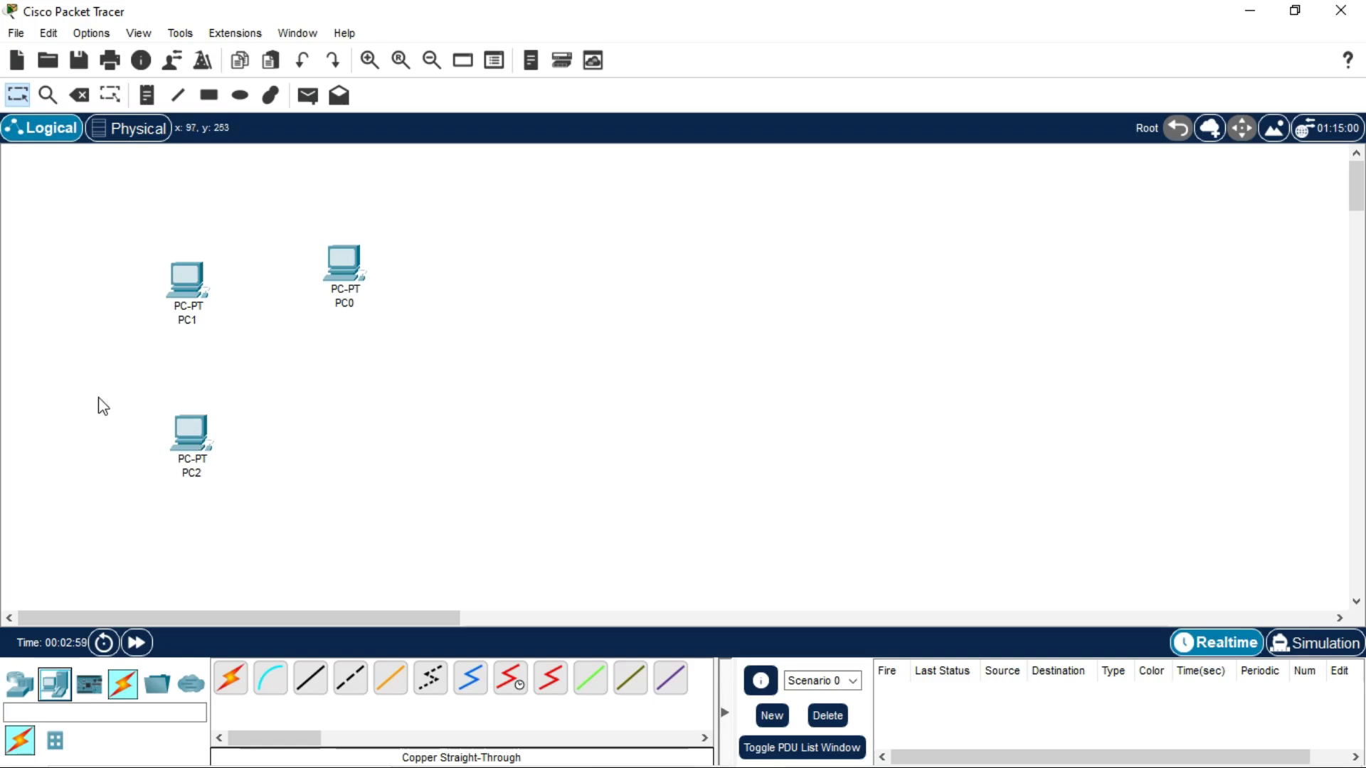
- Add a server below the PCs and rename it HTTP Server
left_click(19, 683)
left_click(62, 685)
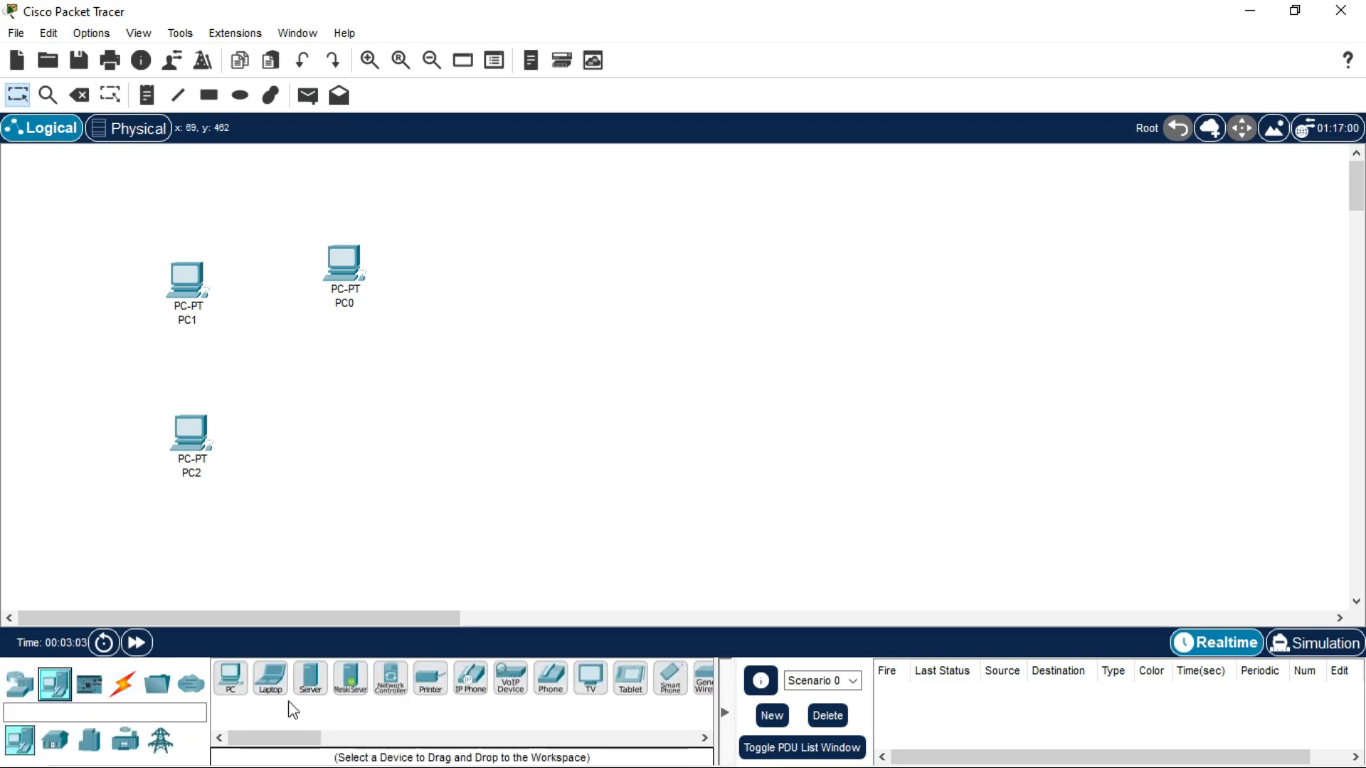
left_click_drag(311, 679, 327, 493)
left_click(328, 542)
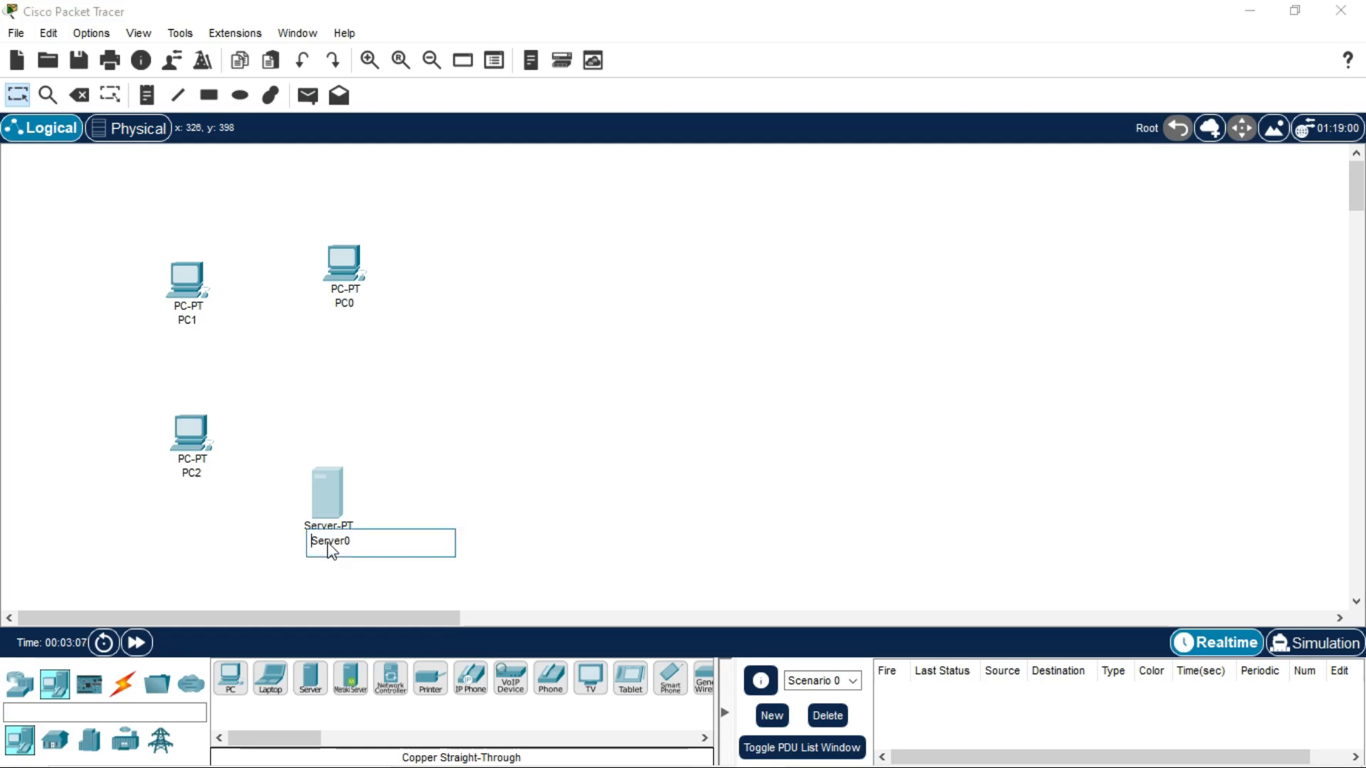
type("HTTP")
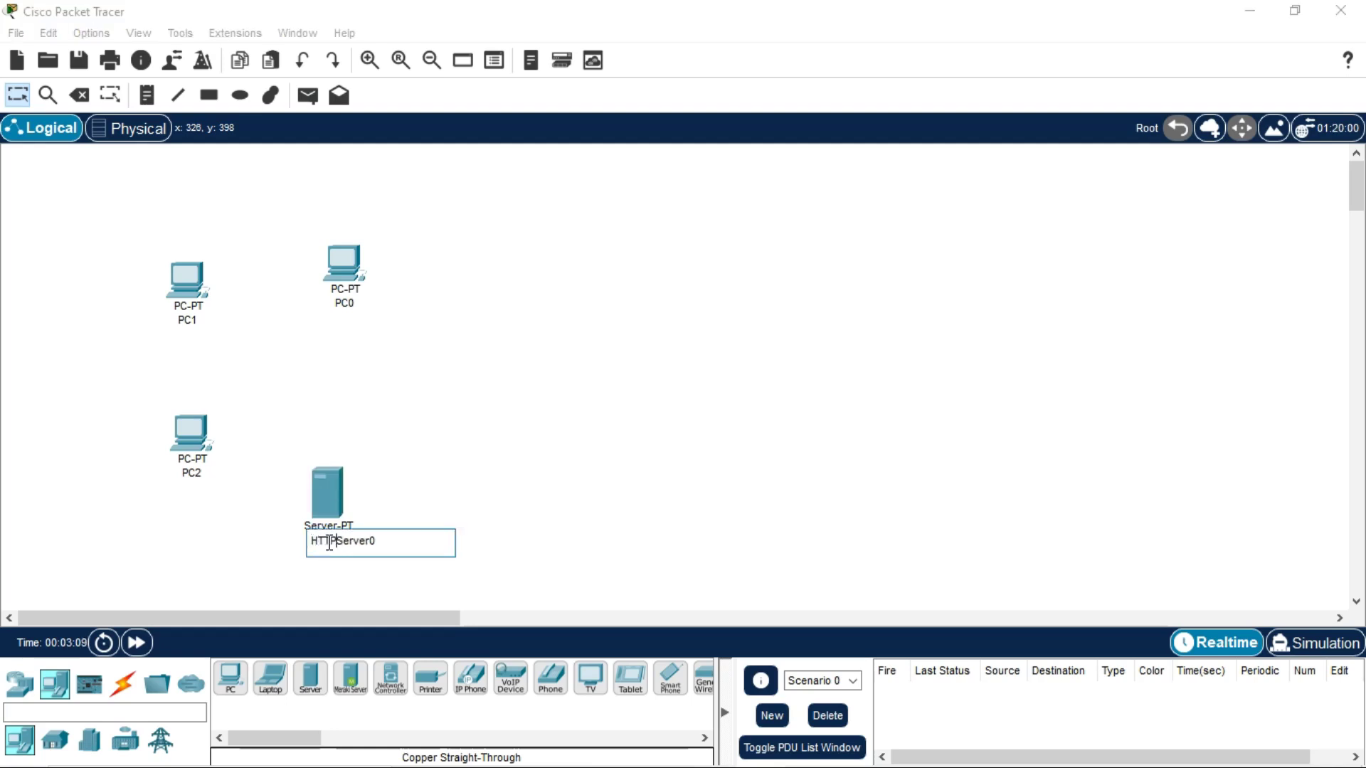
left_click(384, 542)
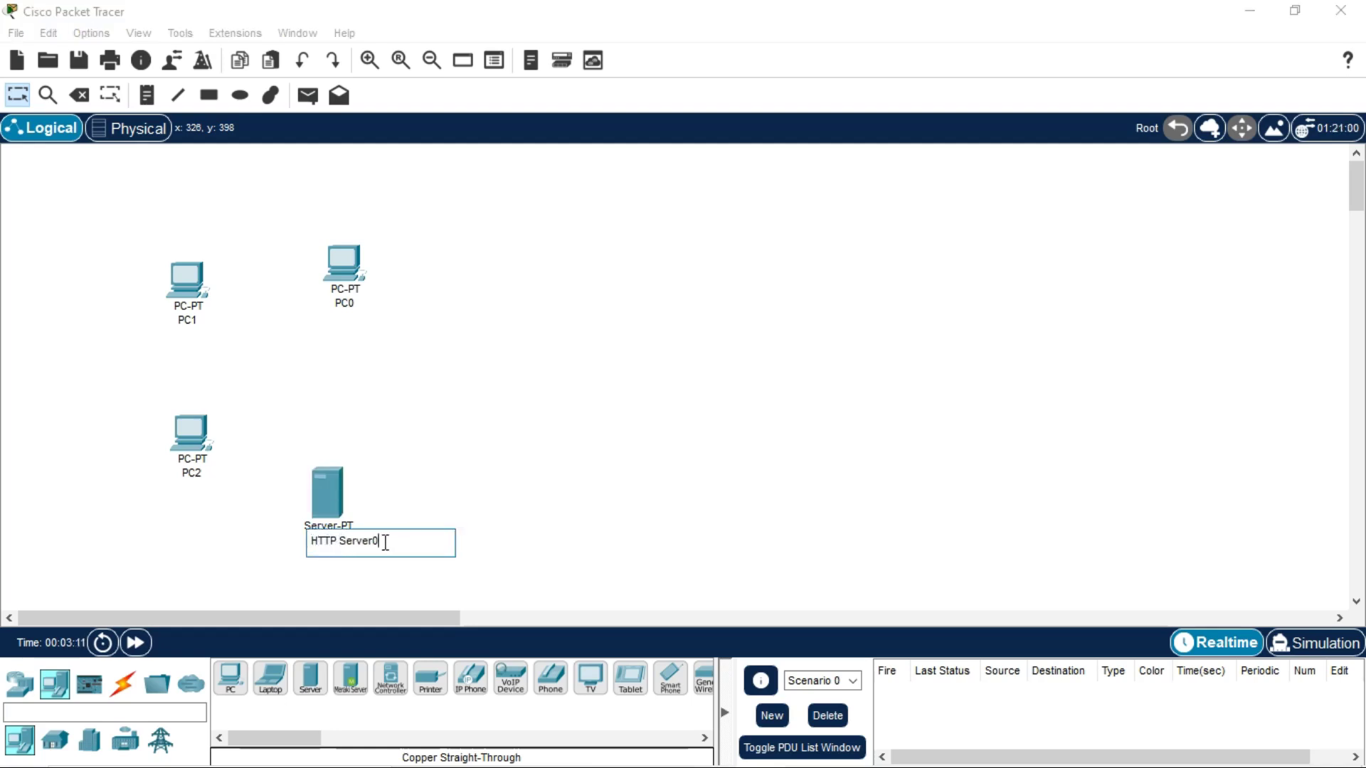
left_click(165, 515)
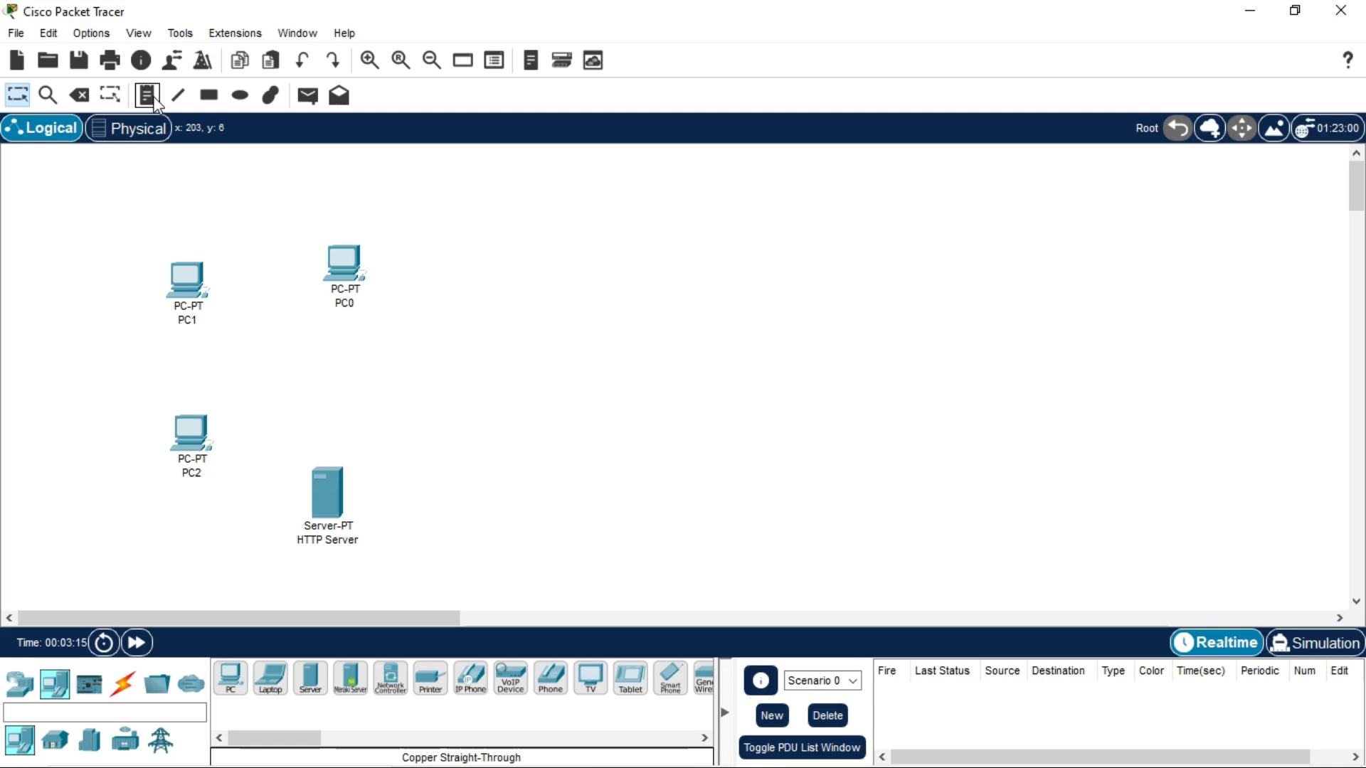
- Add a text note reading NETWORK 1 to the left of the server
left_click(147, 94)
left_click(147, 541)
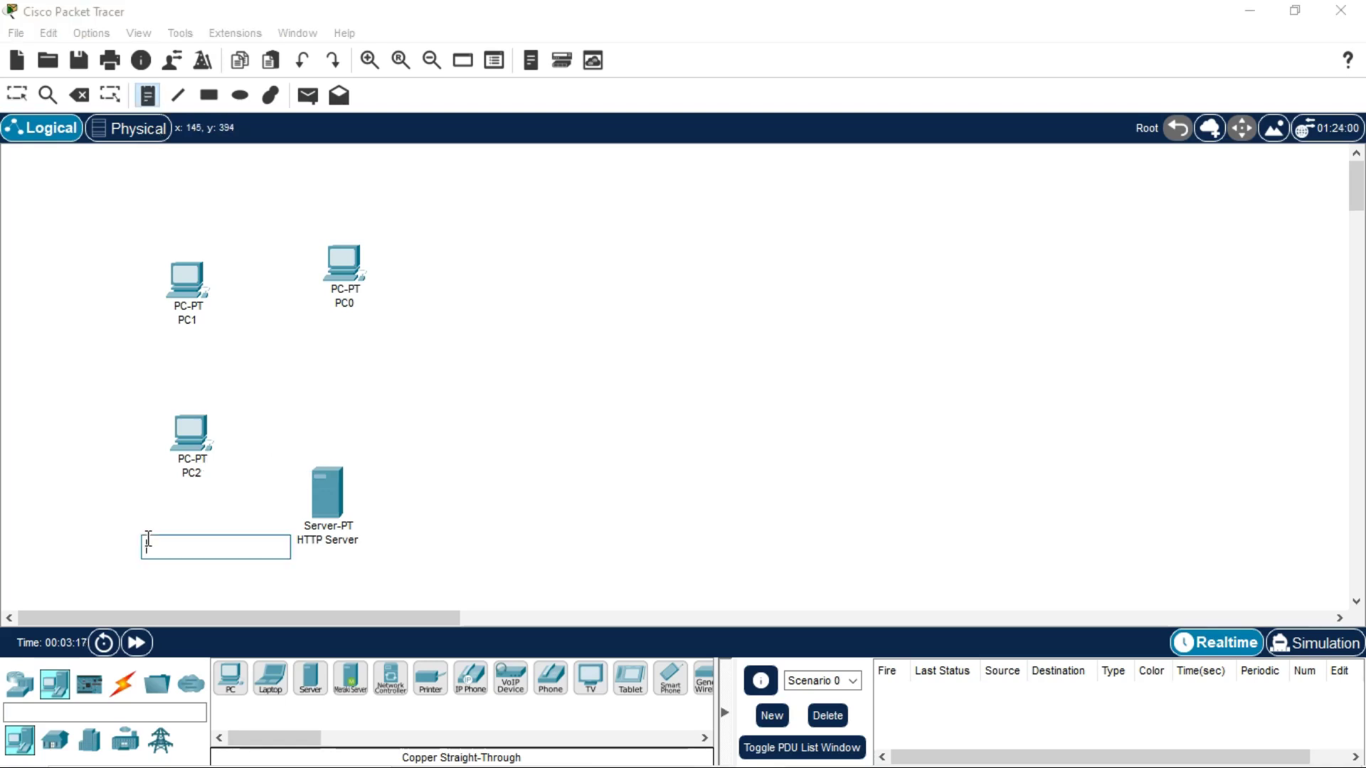
type("NETWORK 1")
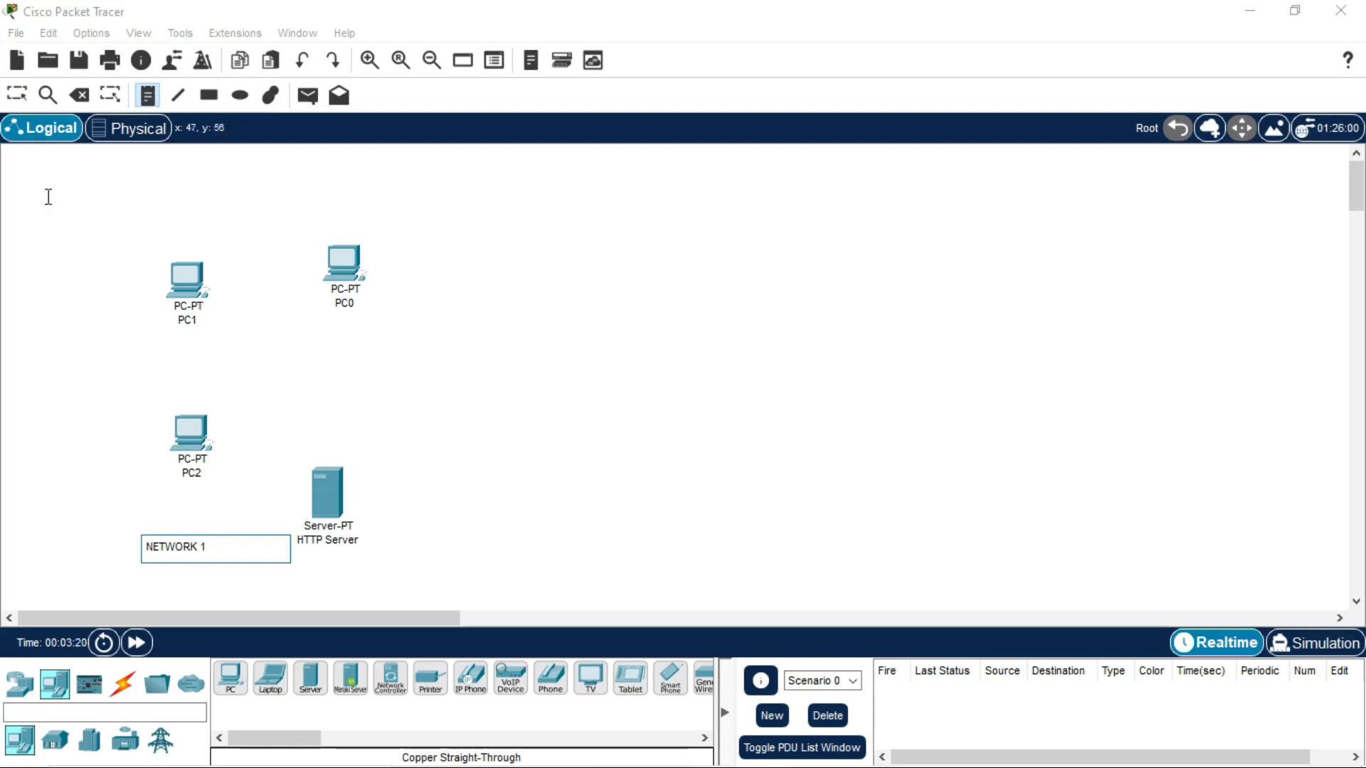
left_click(17, 95)
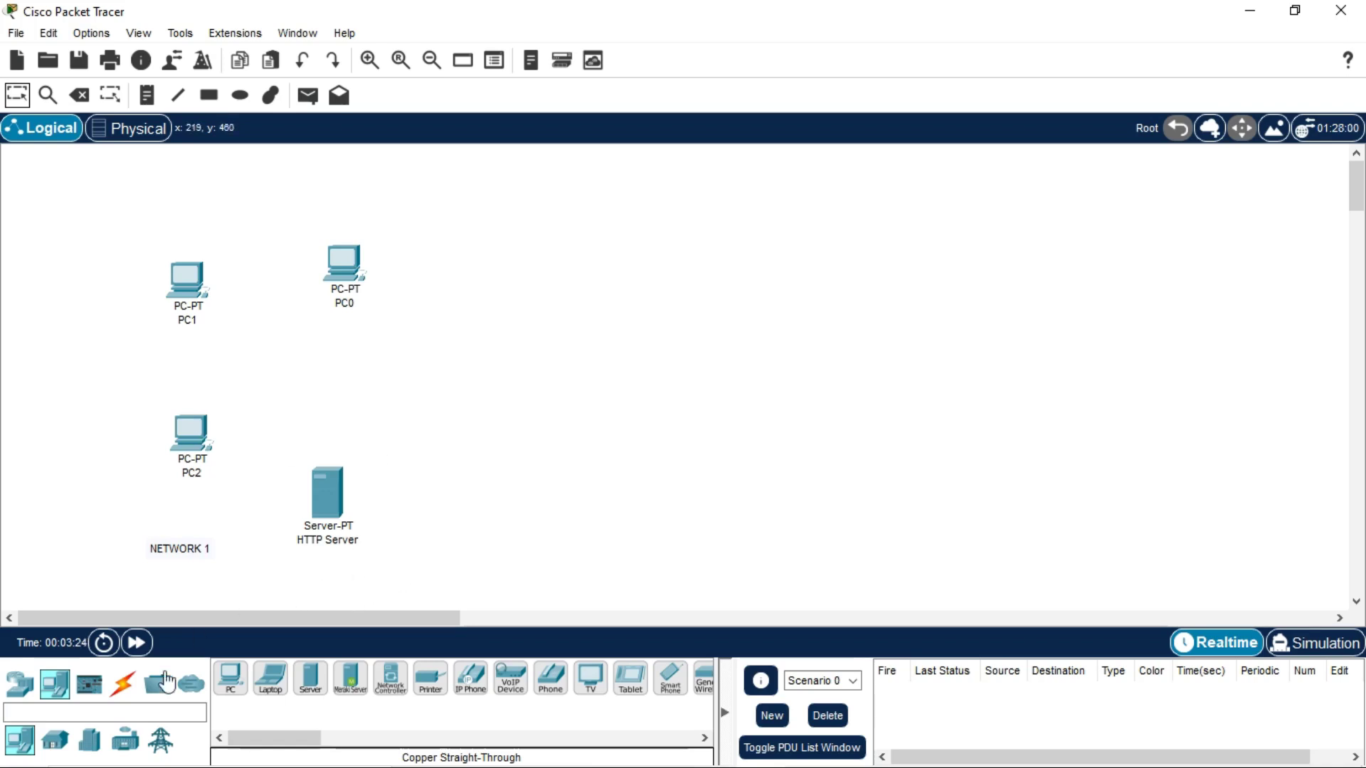
- Add a 2950-24 switch among the devices and rearrange PC0, PC2 and the HTTP Server
left_click(25, 685)
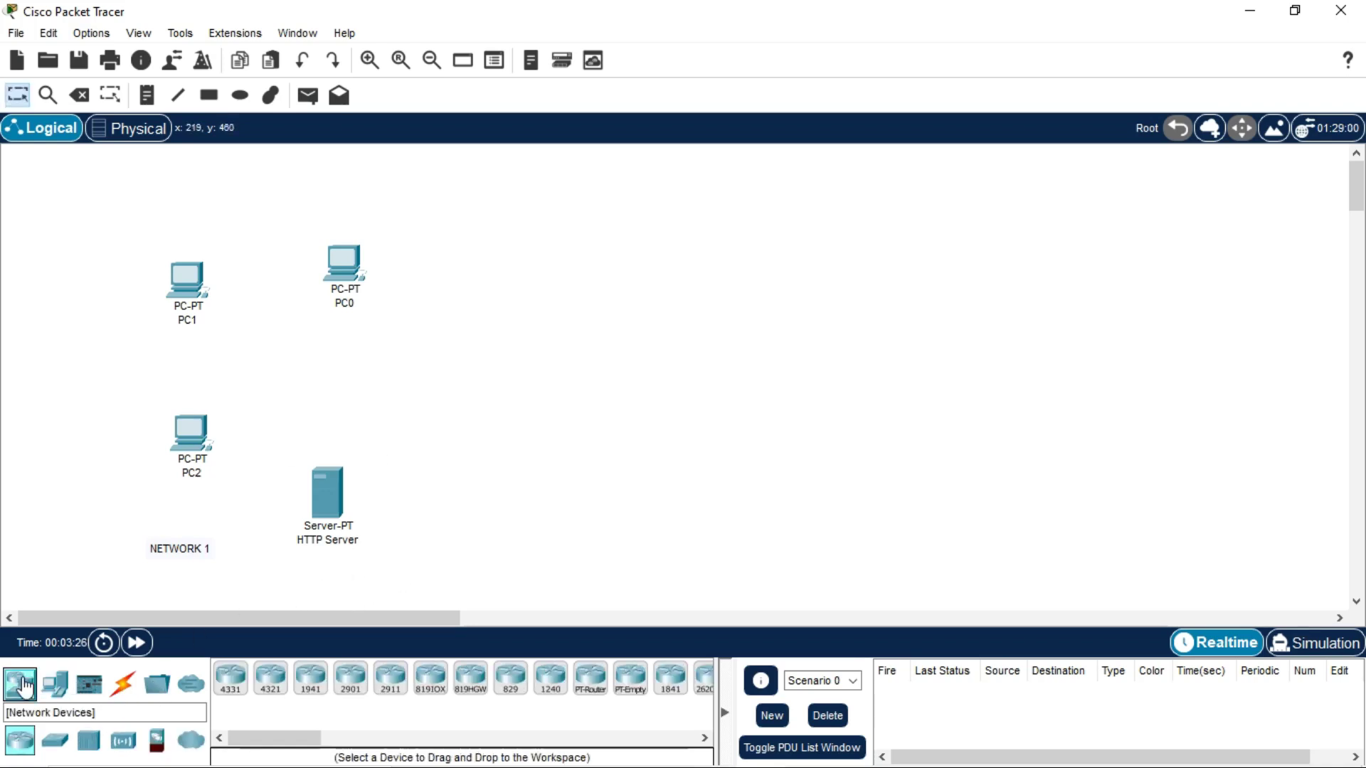
left_click(52, 742)
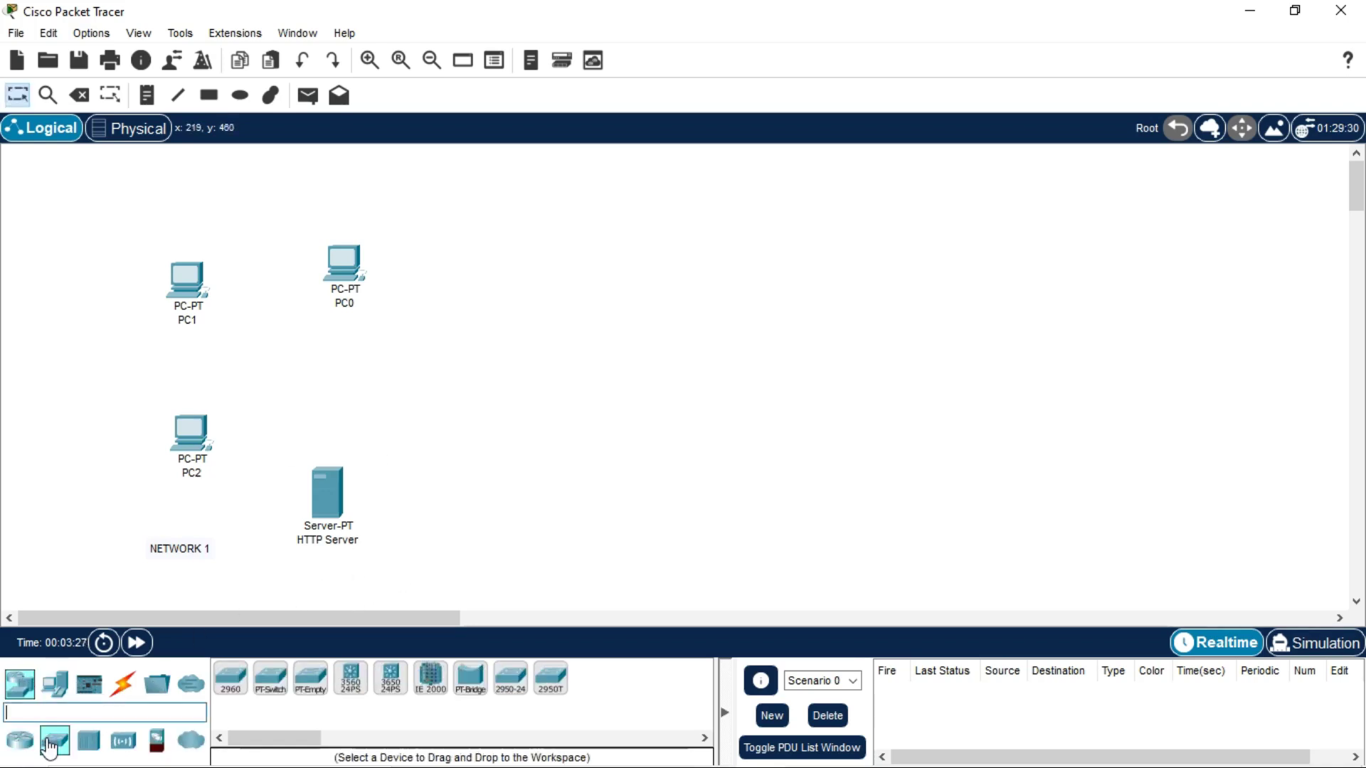
left_click(519, 684)
left_click(352, 387)
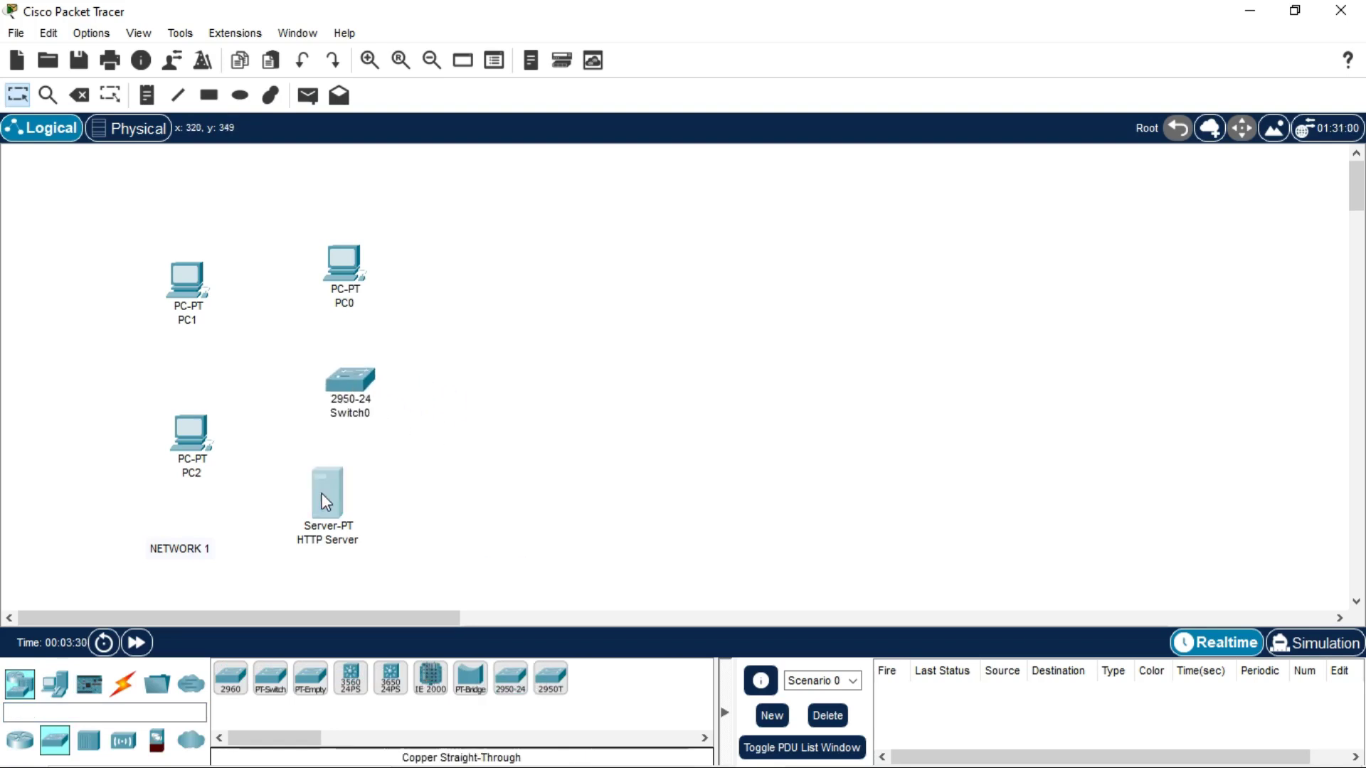
left_click_drag(326, 500, 366, 539)
left_click_drag(342, 273, 383, 244)
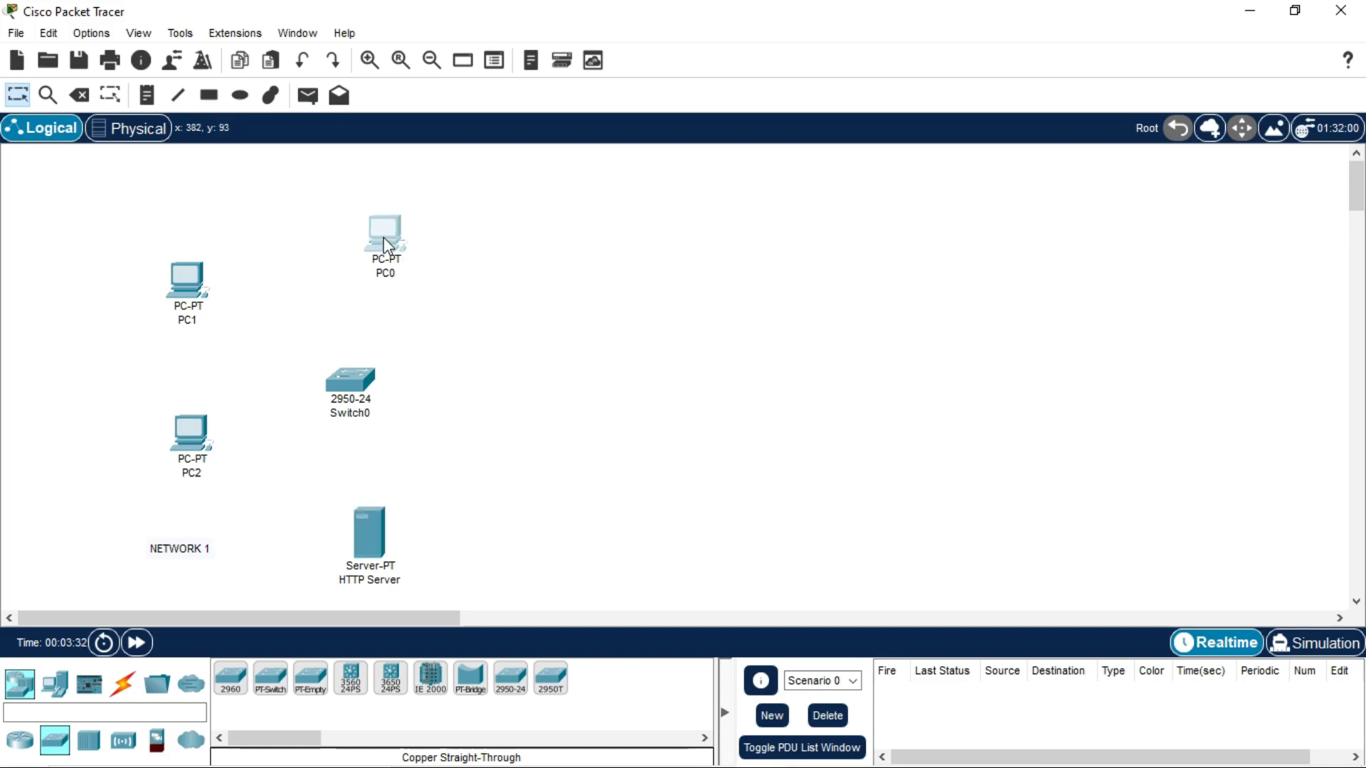
left_click_drag(180, 429, 163, 432)
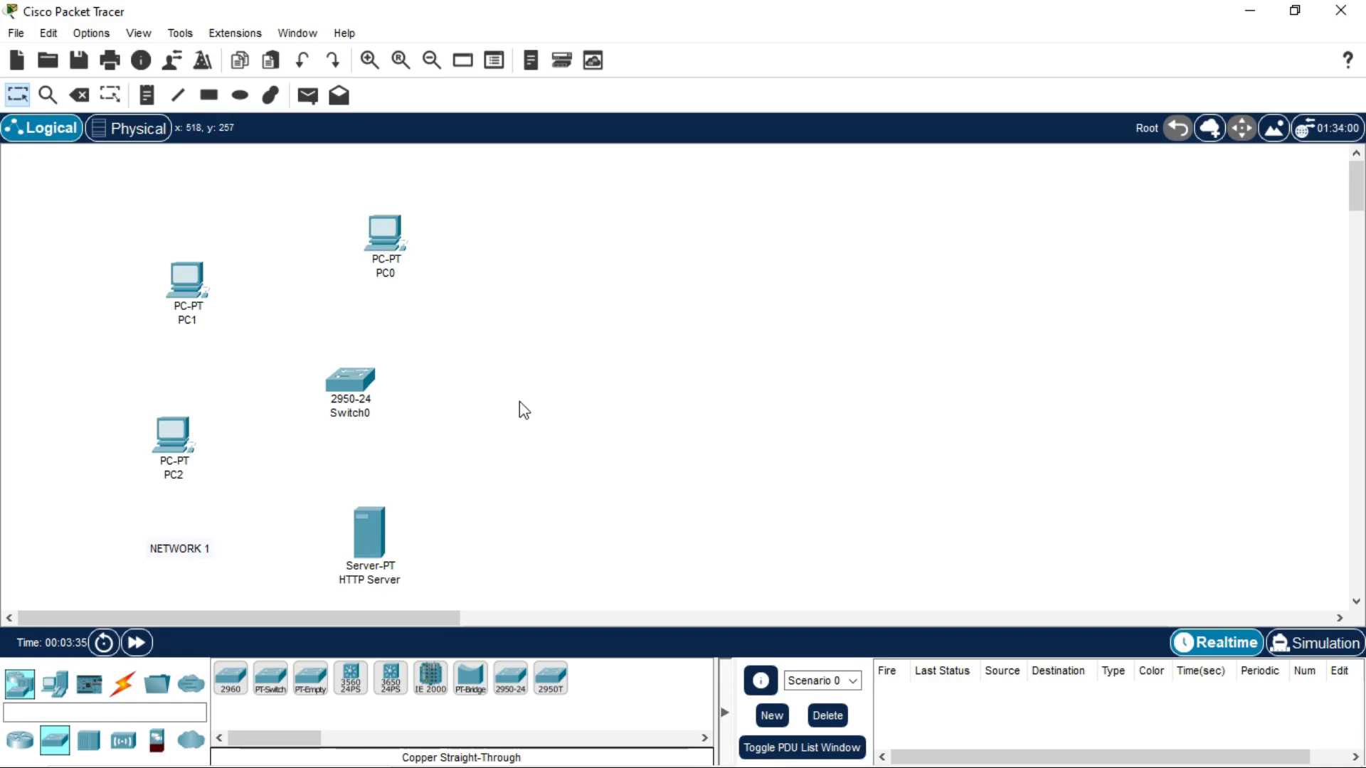
left_click(122, 692)
- Cable the HTTP Server and PC2 FastEthernet0 ports to Switch0 with copper straight-through
left_click(312, 681)
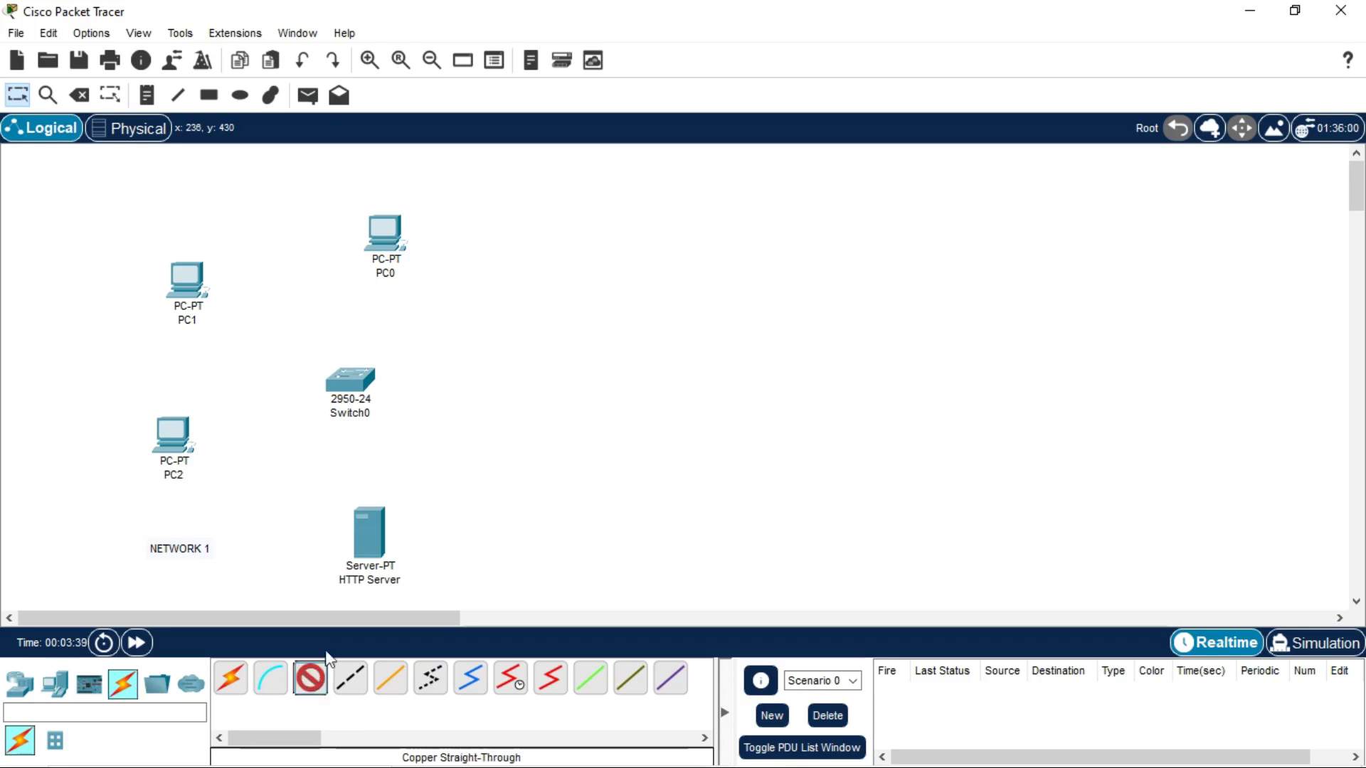
left_click(369, 532)
left_click(387, 542)
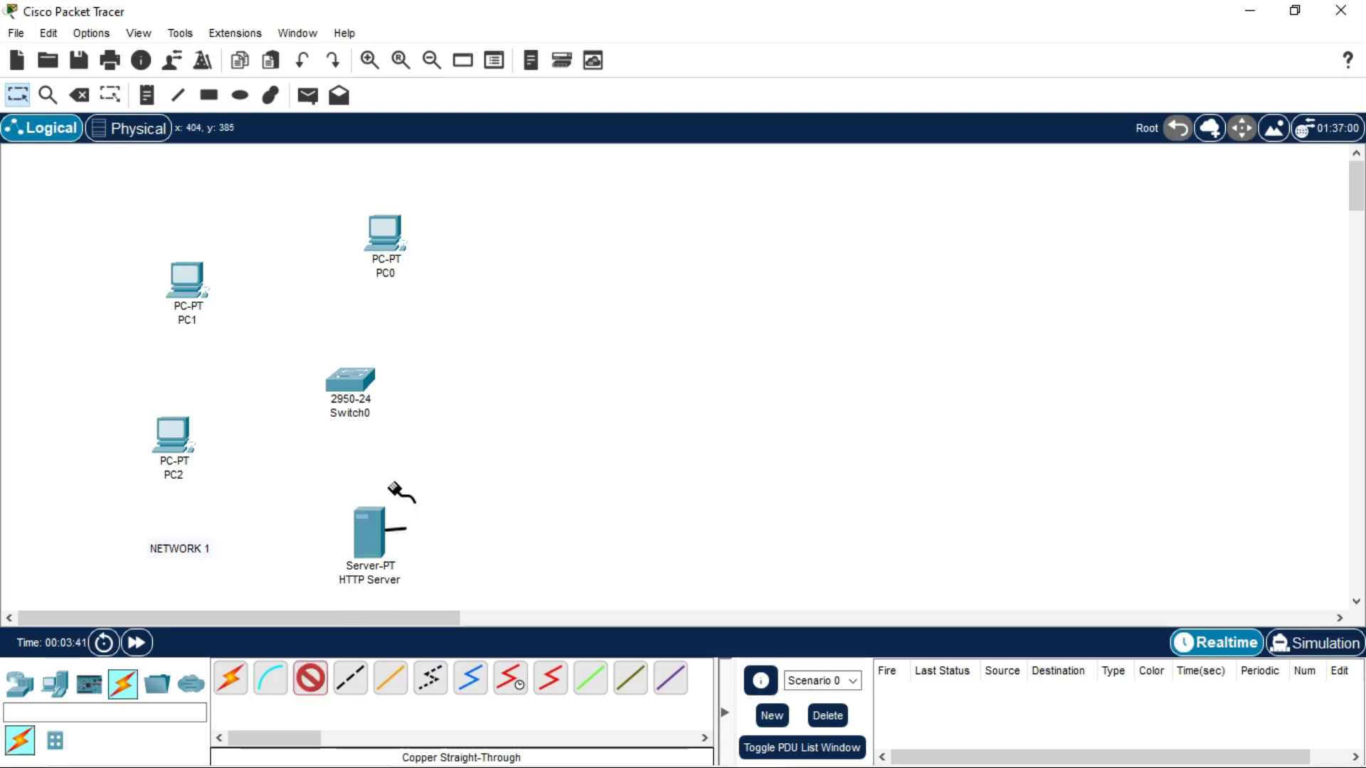
left_click(356, 381)
left_click(419, 387)
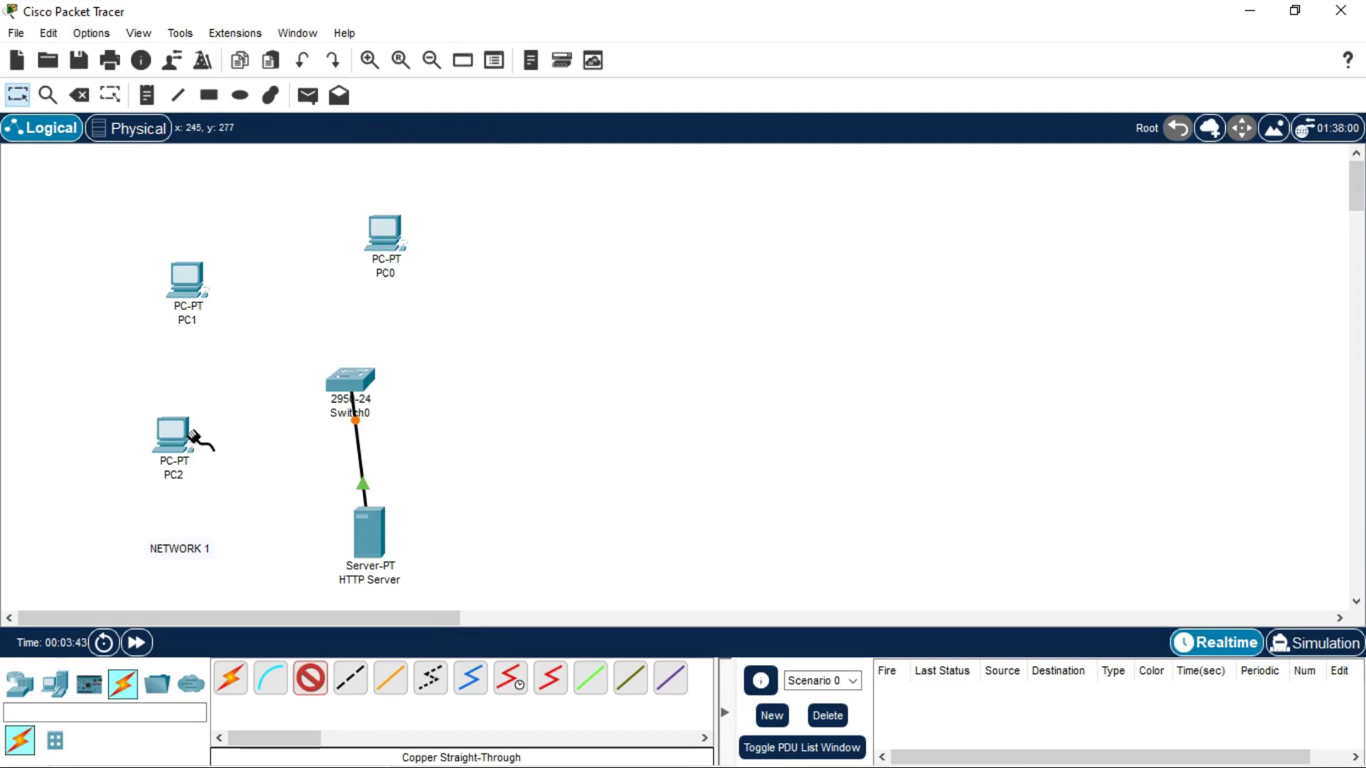
left_click(169, 433)
left_click(209, 505)
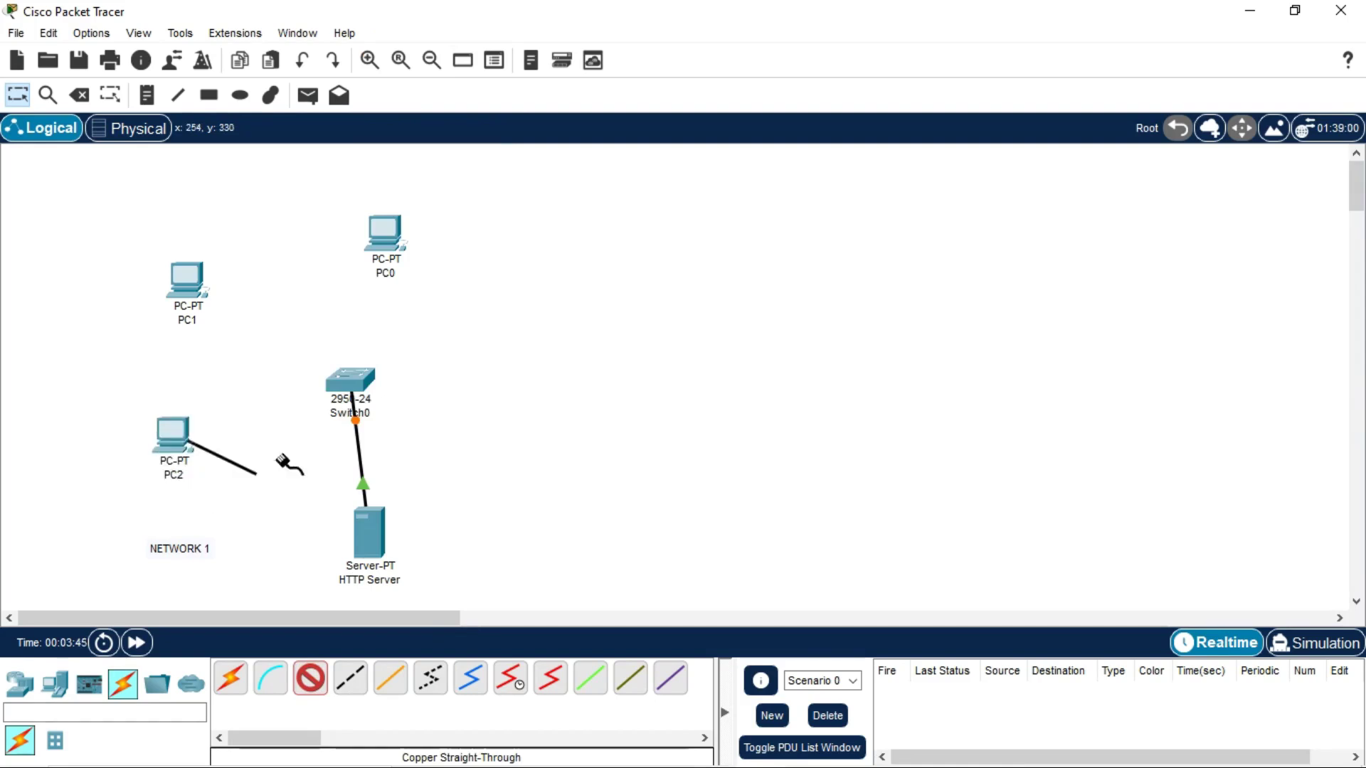
left_click(347, 384)
left_click(409, 370)
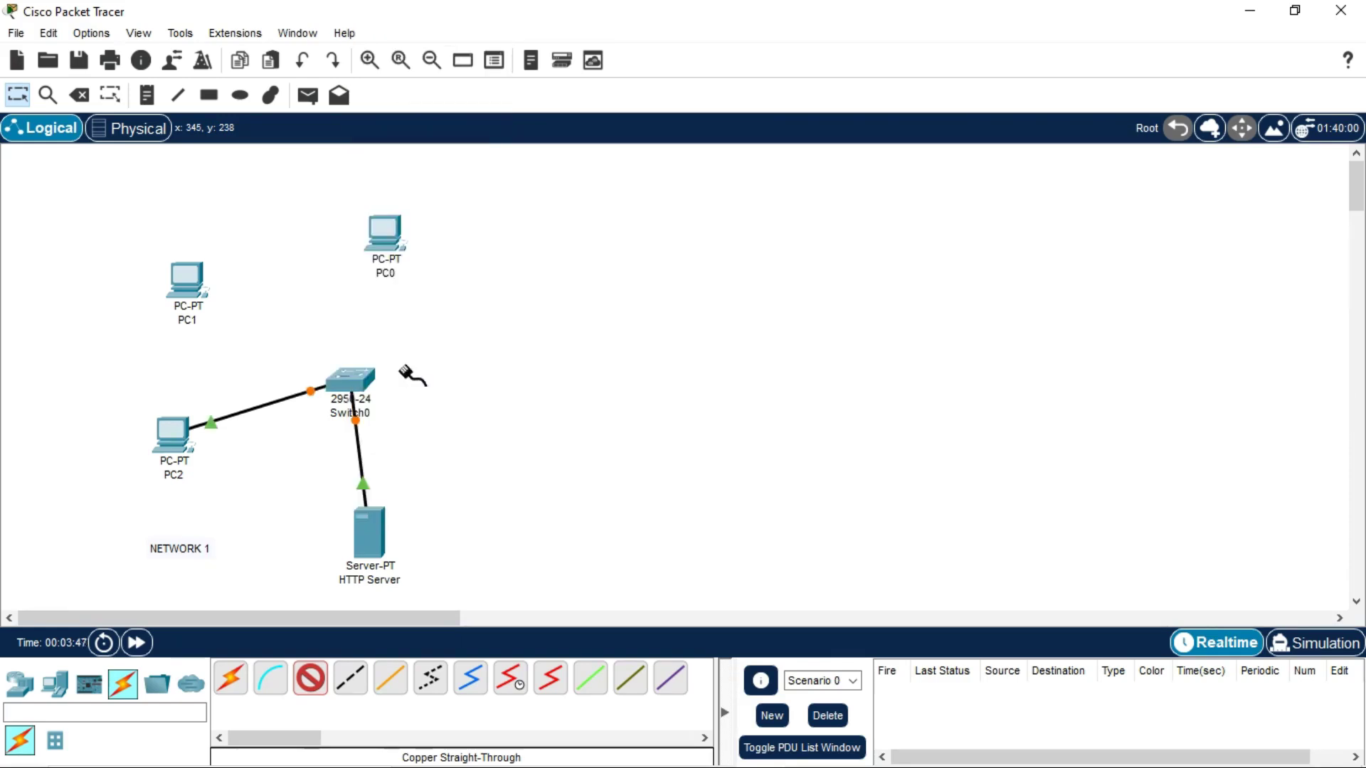
- Connect PC1 to Switch0 FastEthernet0/18 and PC0 to Switch0, then exit cable mode
left_click(189, 281)
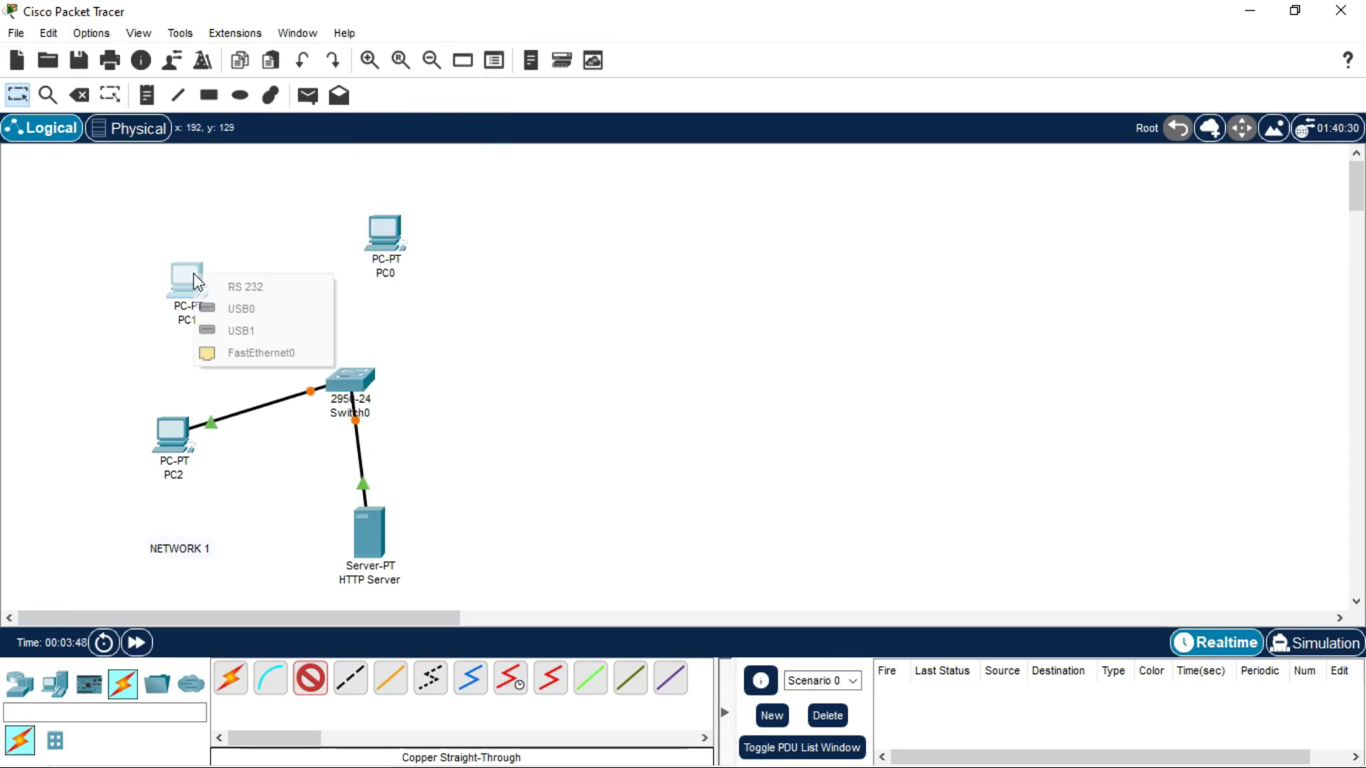
left_click(258, 351)
left_click(352, 379)
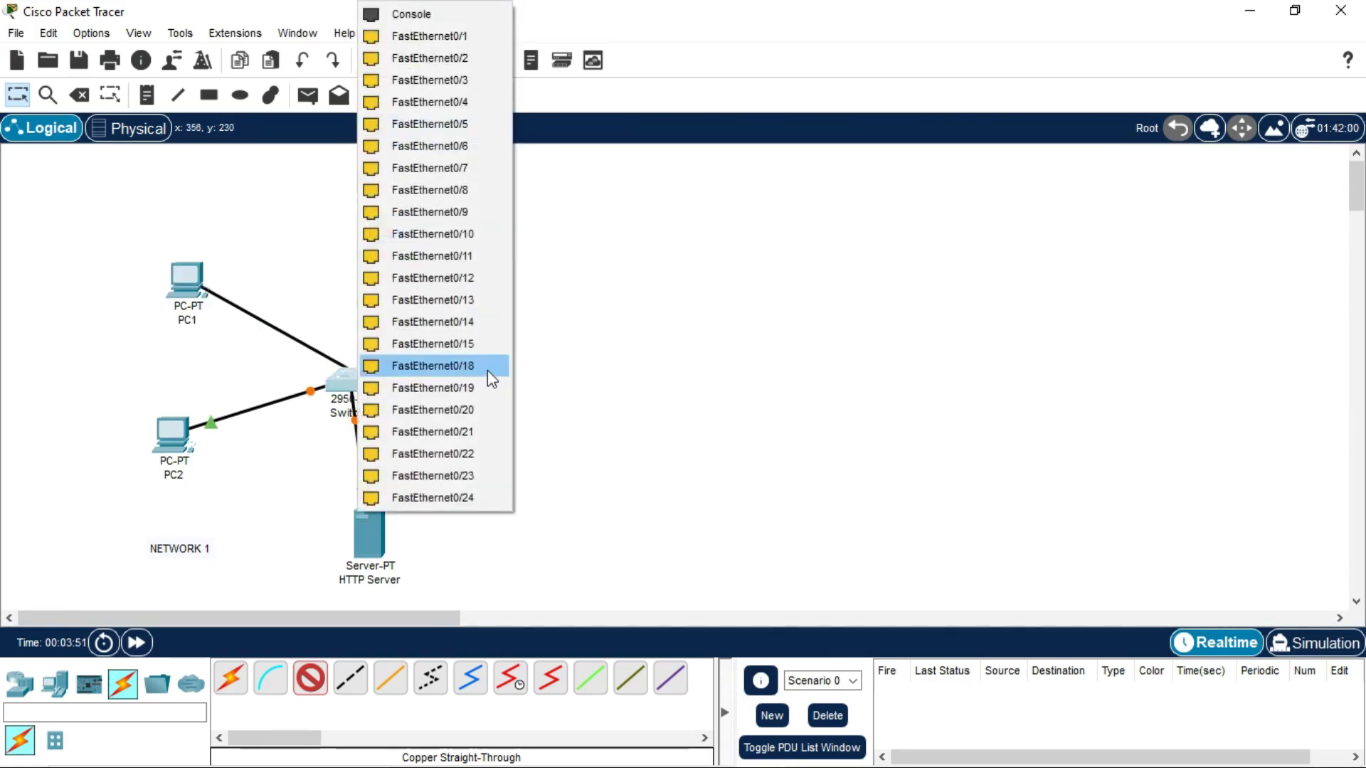
left_click(488, 367)
left_click(392, 233)
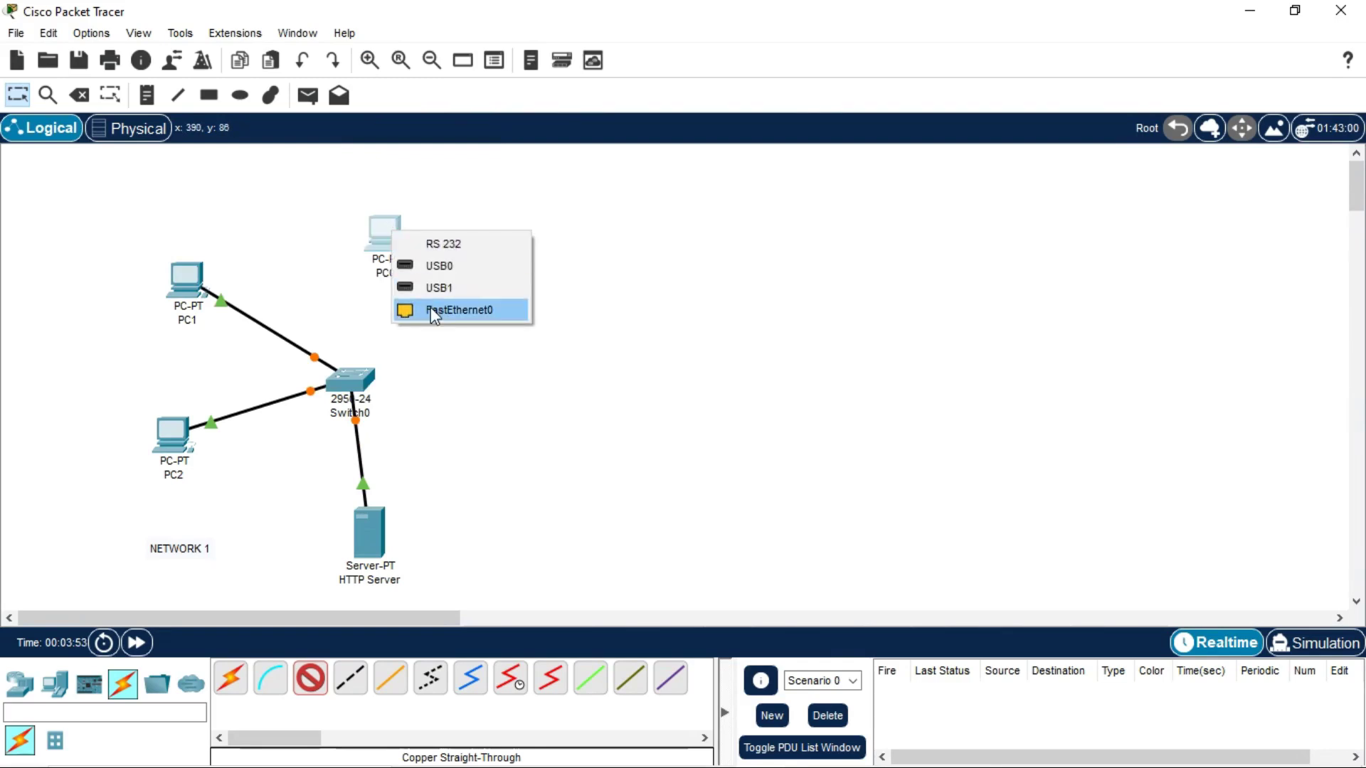
left_click(431, 311)
left_click(352, 379)
left_click(445, 327)
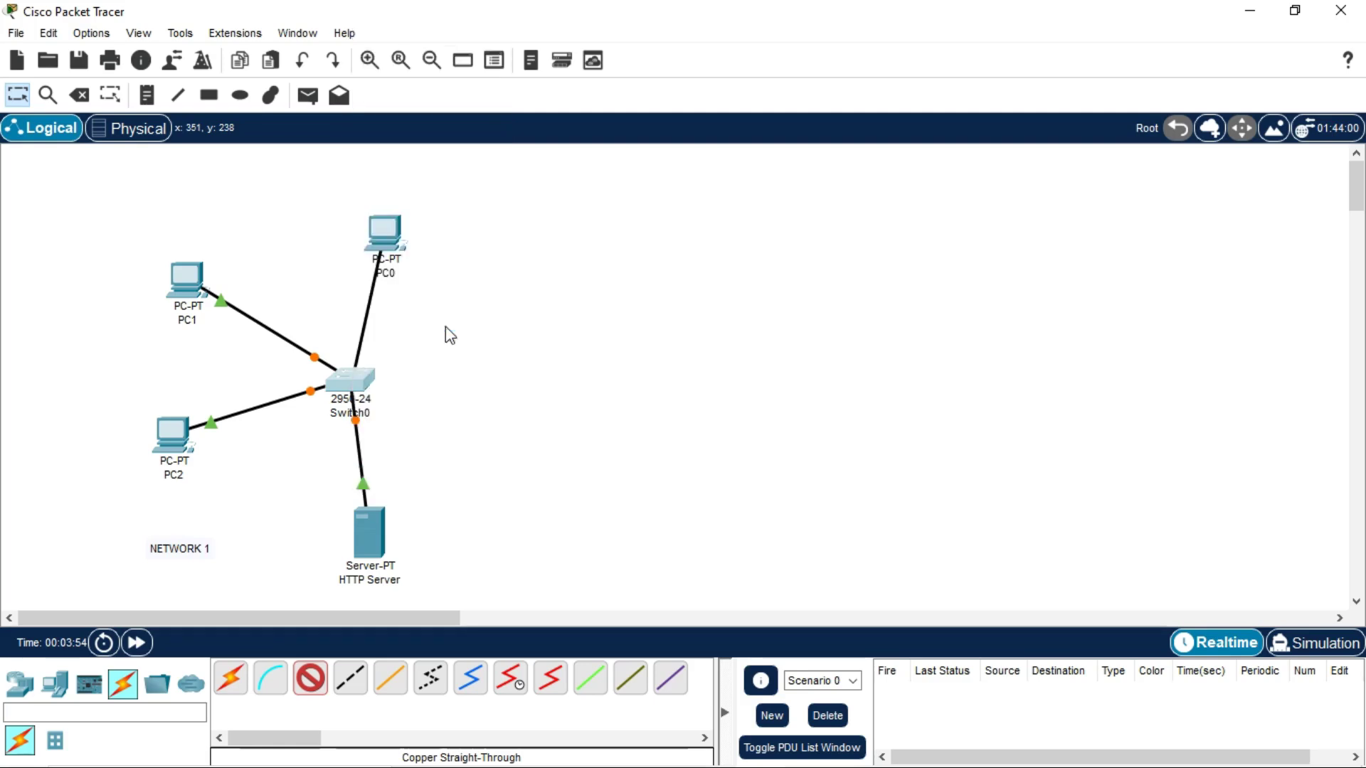
left_click(310, 682)
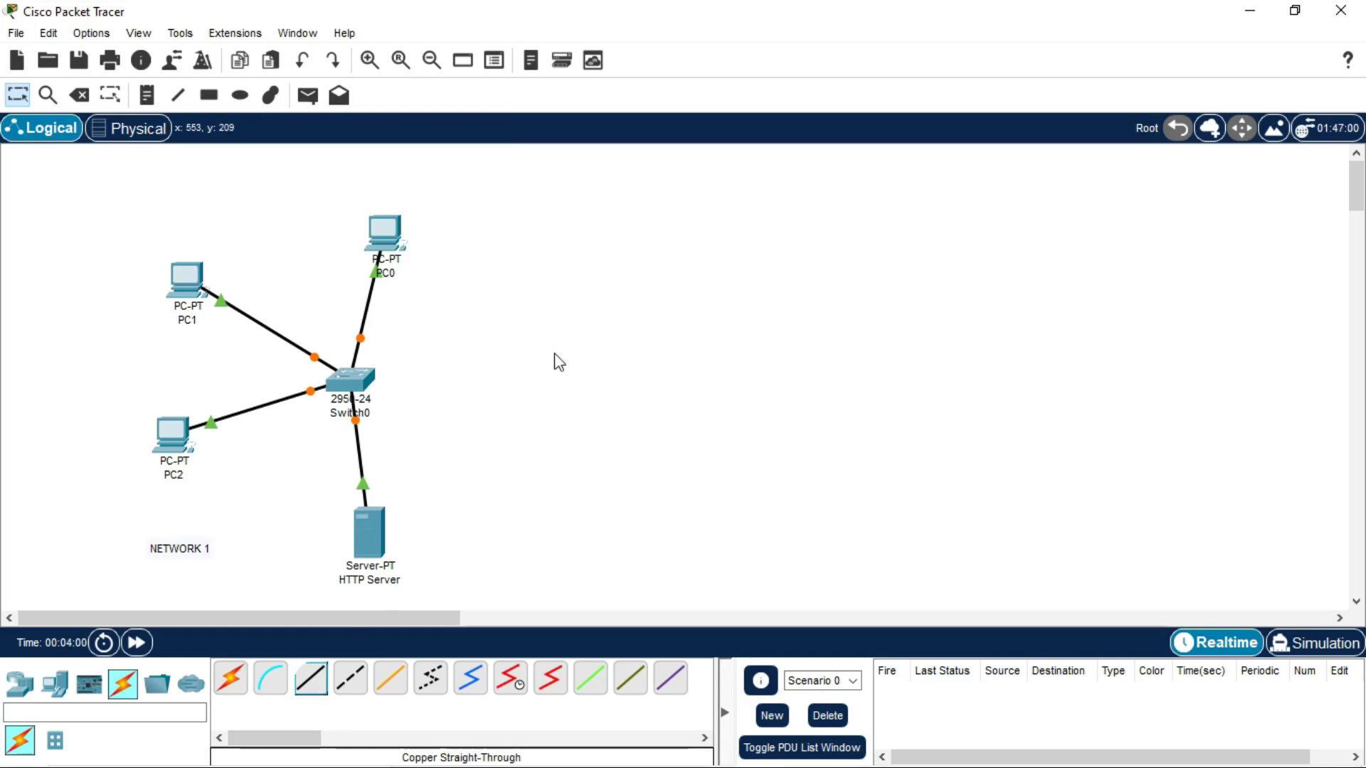
- Give PC0 static IP 192.168.10.1, mask 255.255.255.0 and gateway 192.168.10.10, then close it
left_click(379, 240)
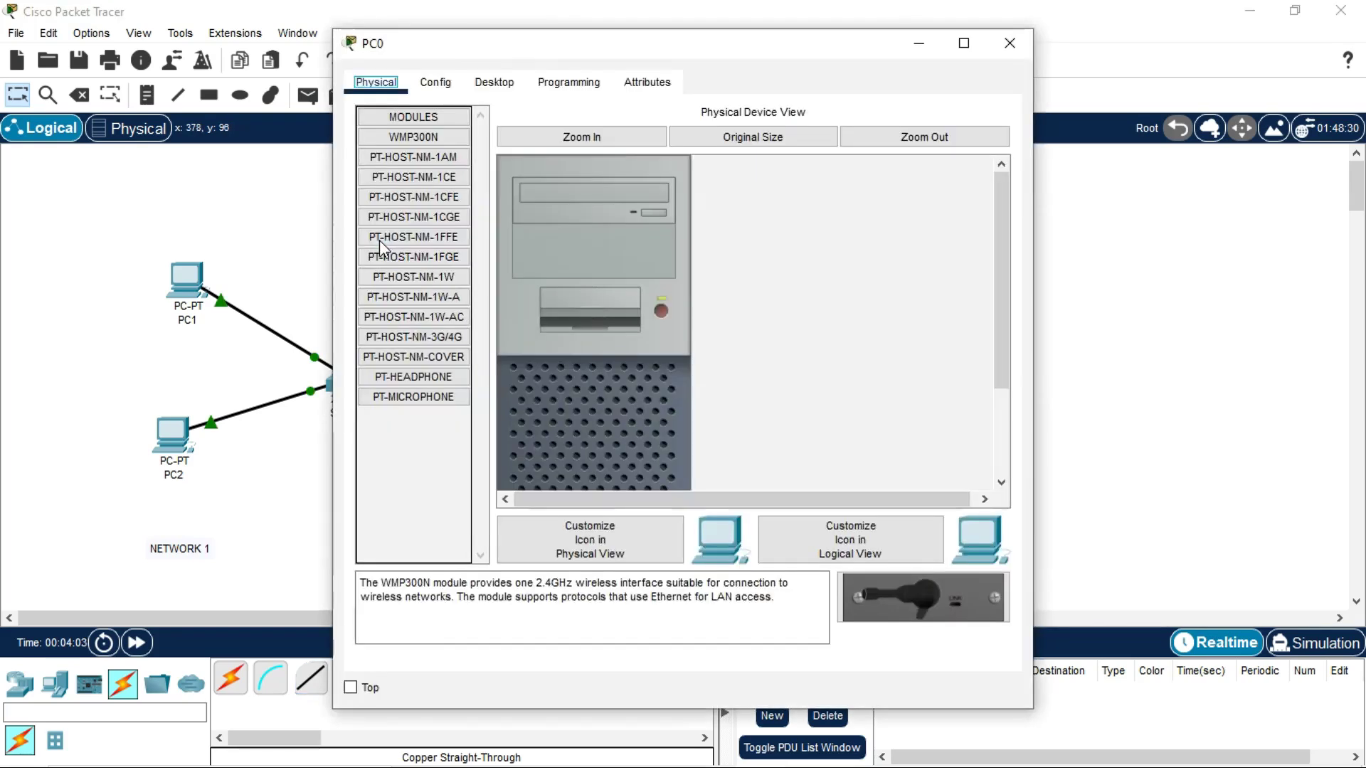
left_click(494, 91)
left_click(416, 143)
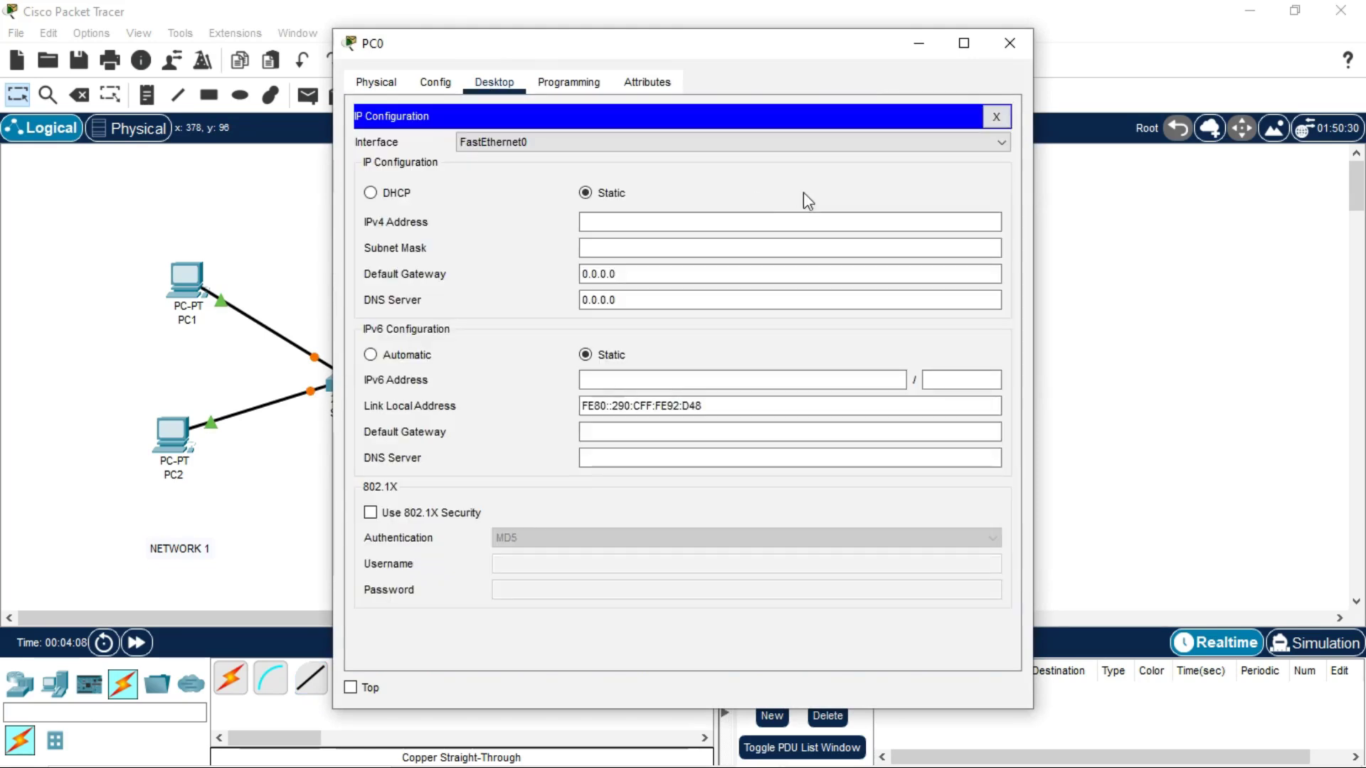
left_click(750, 222)
type("1")
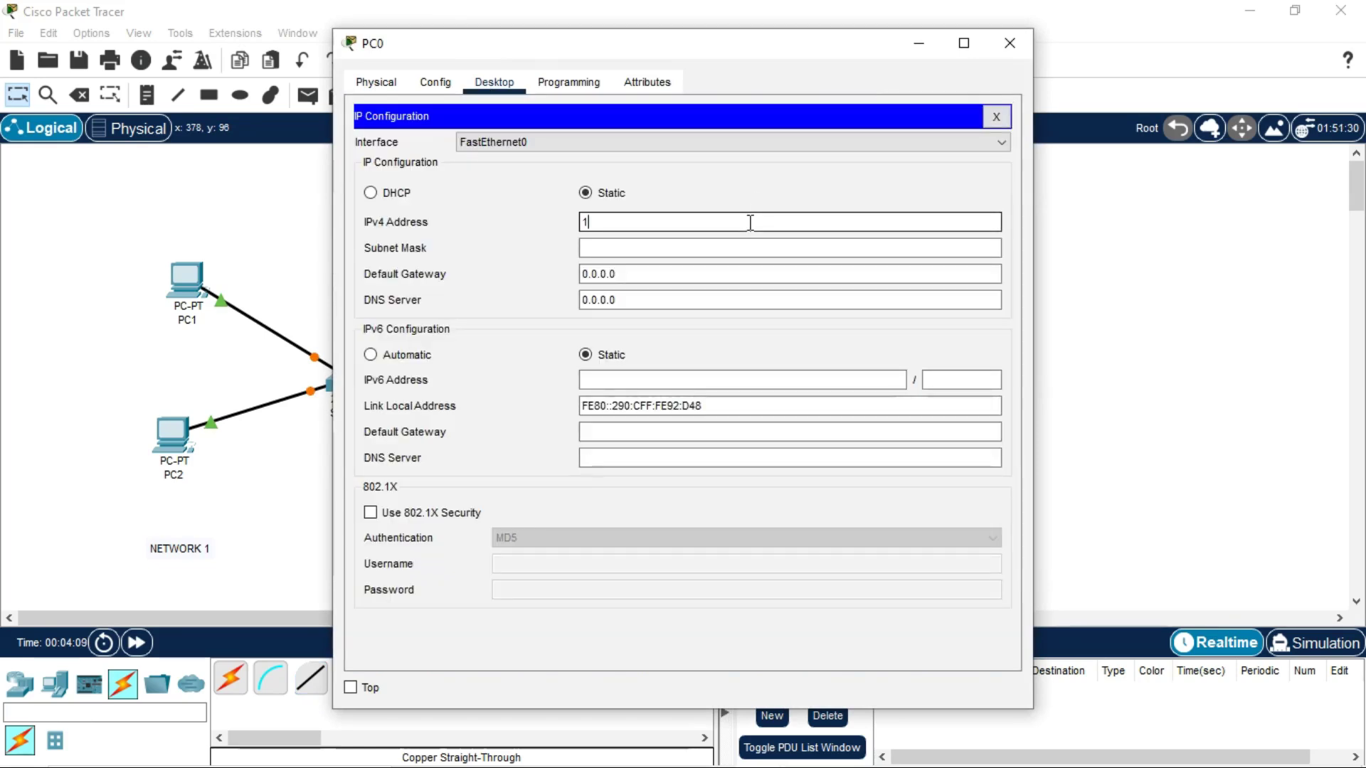
type("92.168.1")
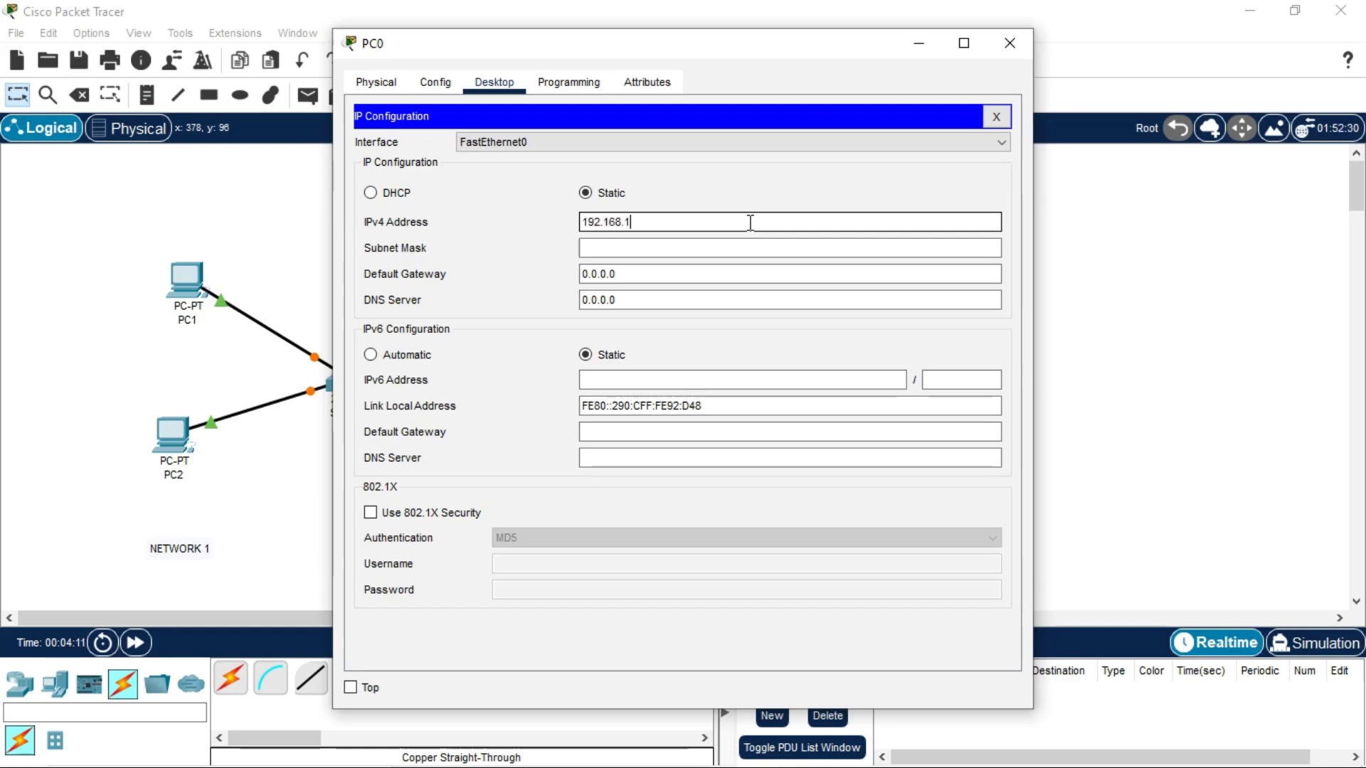
type("0.1")
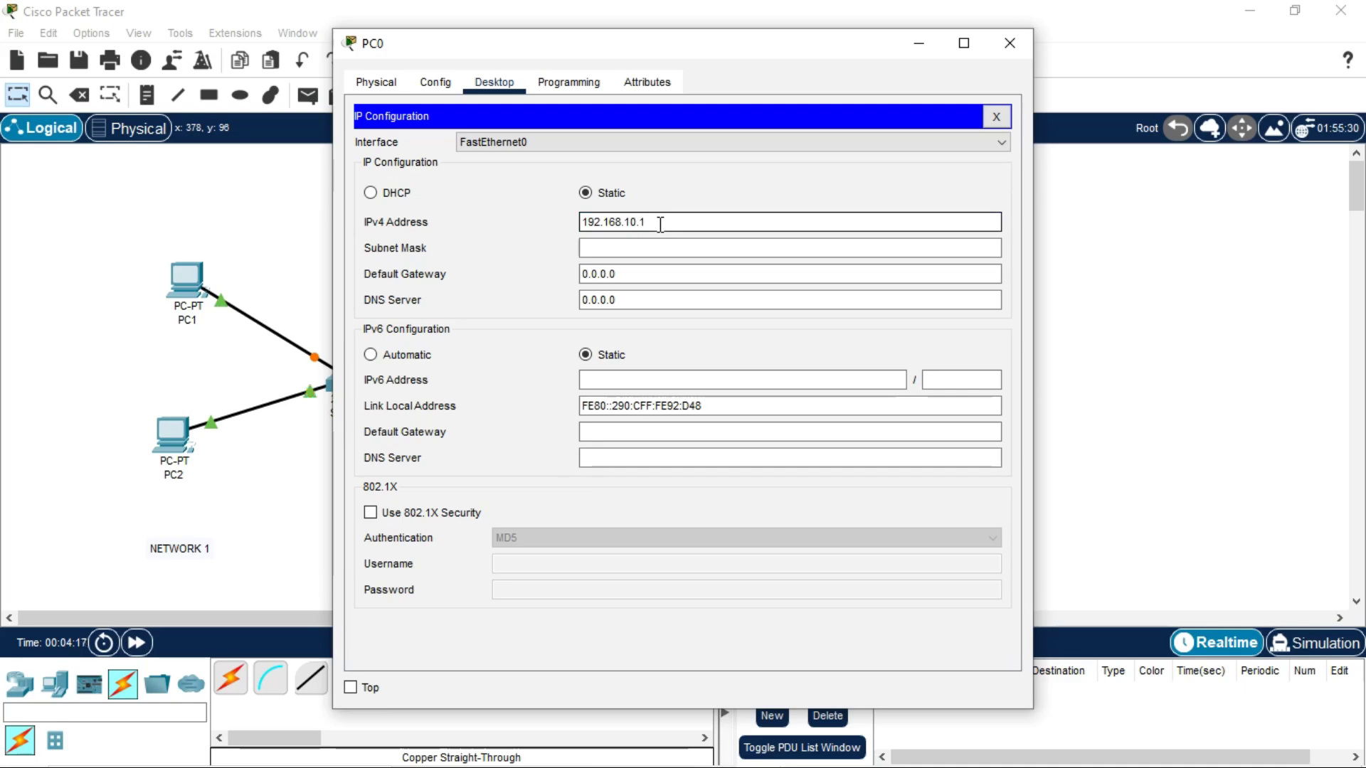
left_click(619, 248)
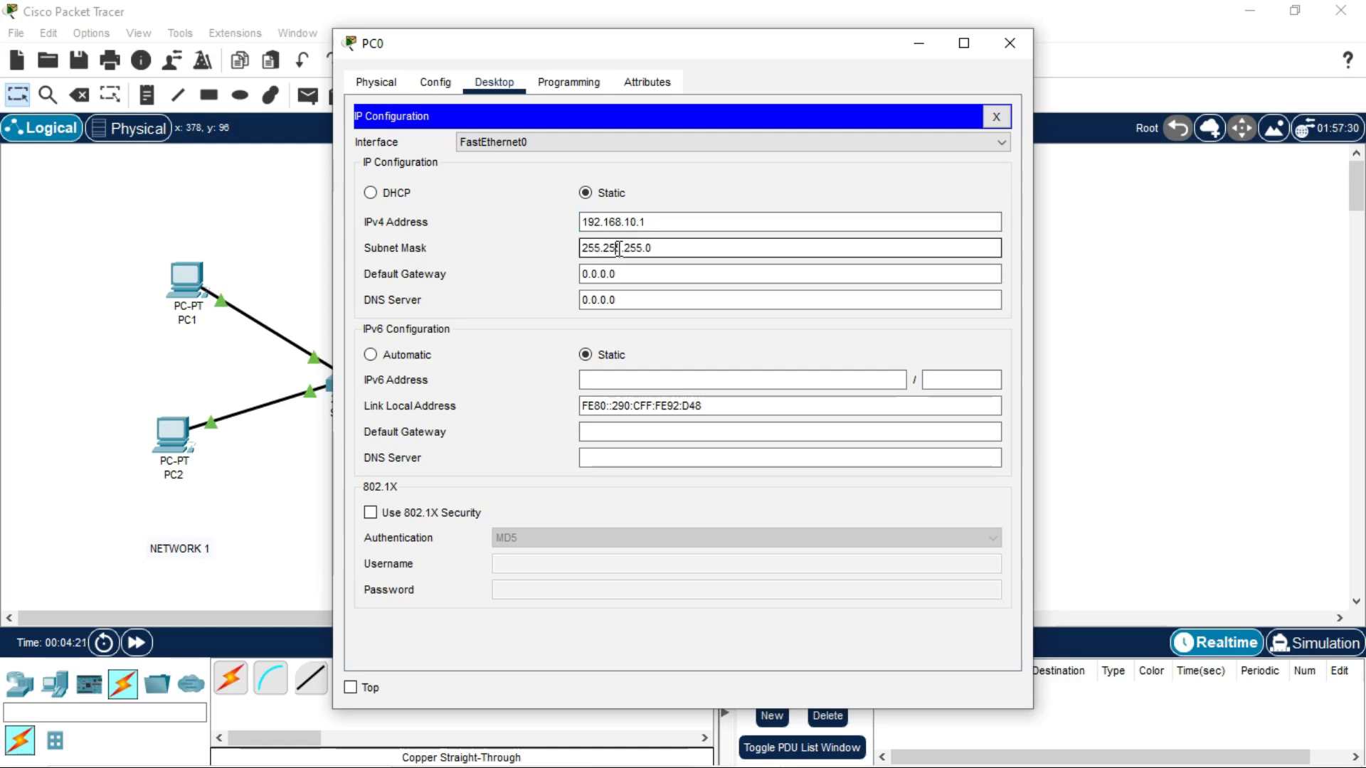
left_click(638, 281)
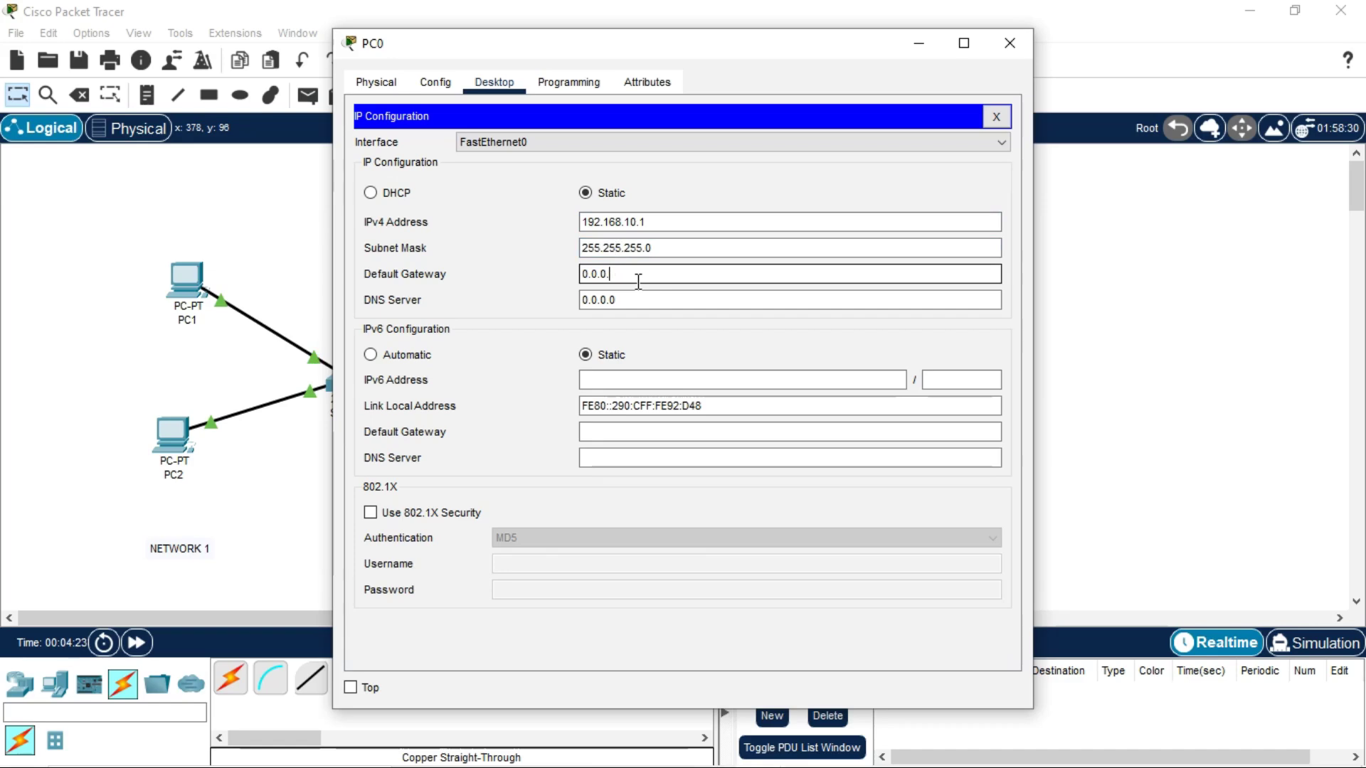
key("BackSpace")
key("BackSpace")
key("BackSpace")
key("BackSpace")
type("192.168.1")
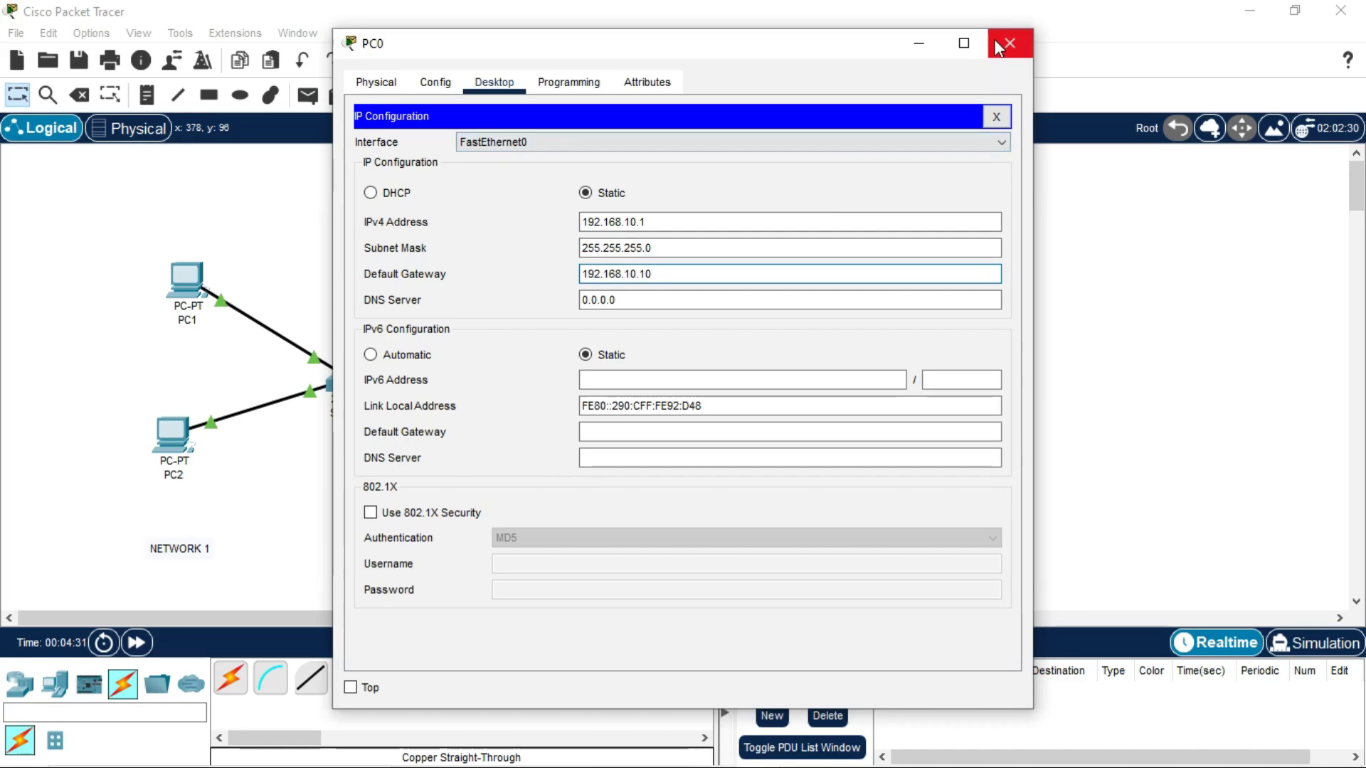
left_click_drag(649, 221, 576, 226)
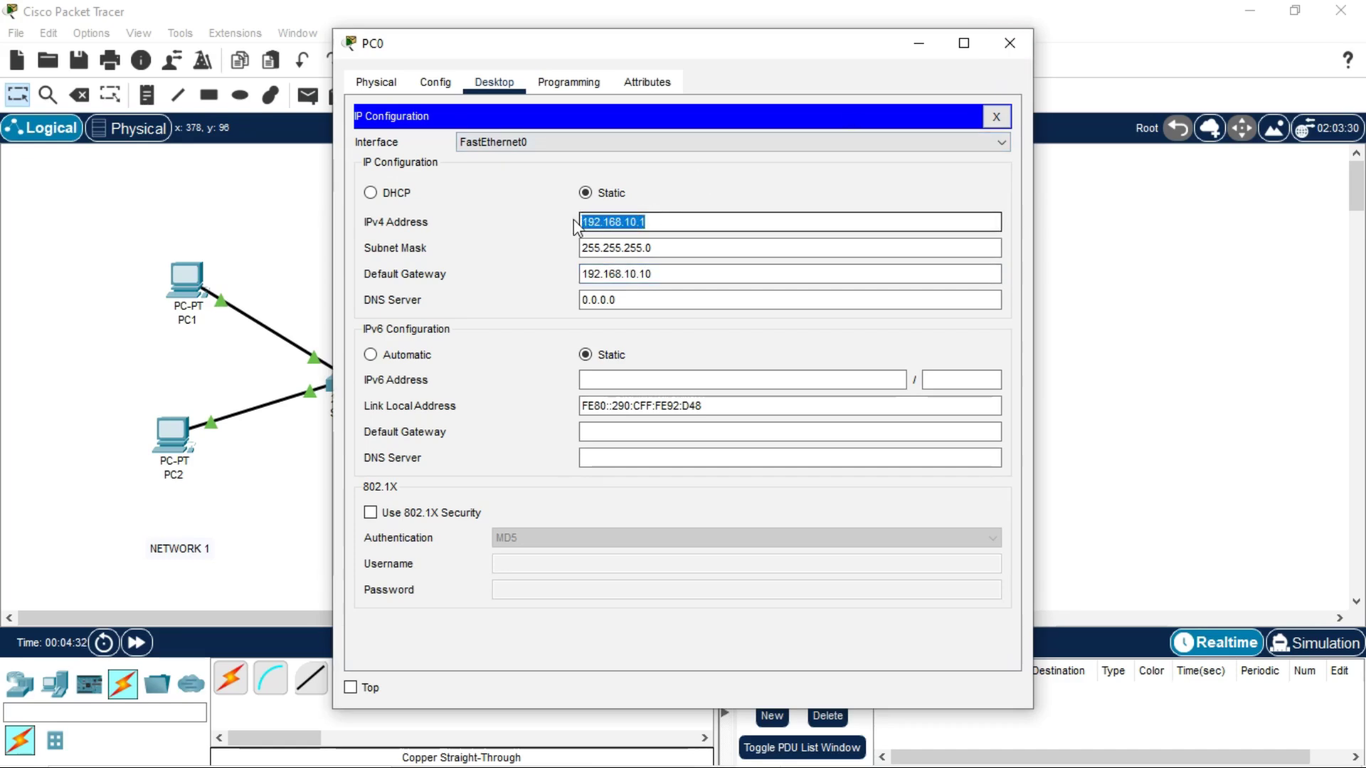
left_click(678, 218)
left_click(1010, 42)
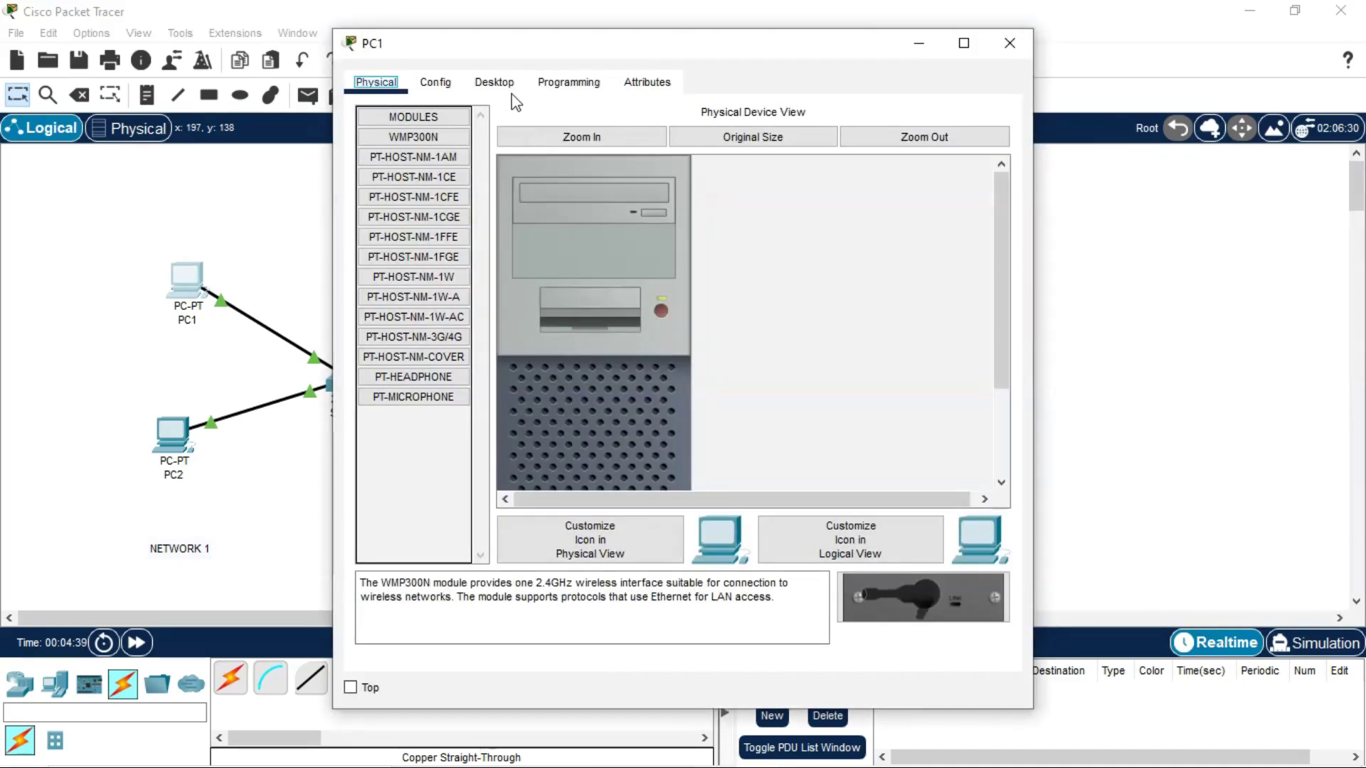
- Enter PC1's IP 192.168.10.2, mask 255.255.255.0 and gateway 192.168.10.10, then close the window
left_click(503, 89)
left_click(412, 150)
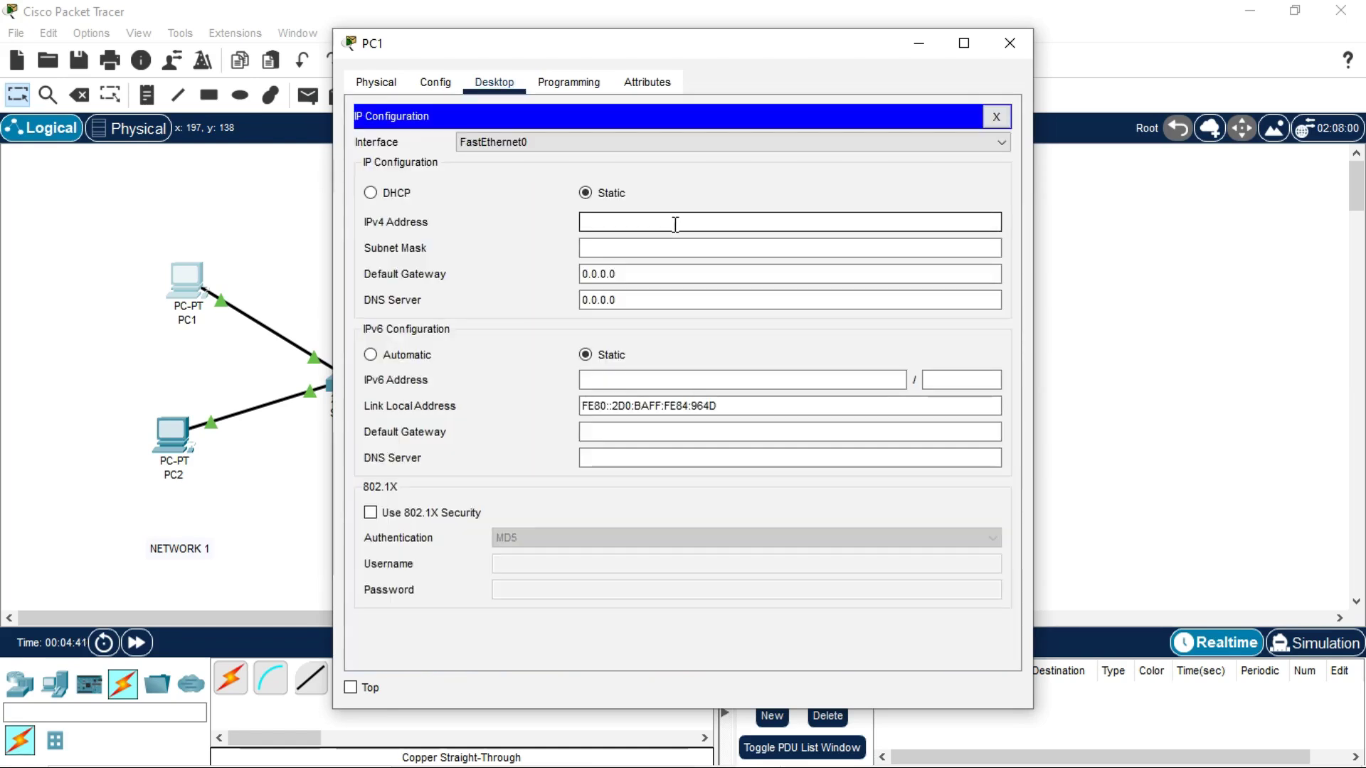
left_click(670, 225)
type("192.168.10.10")
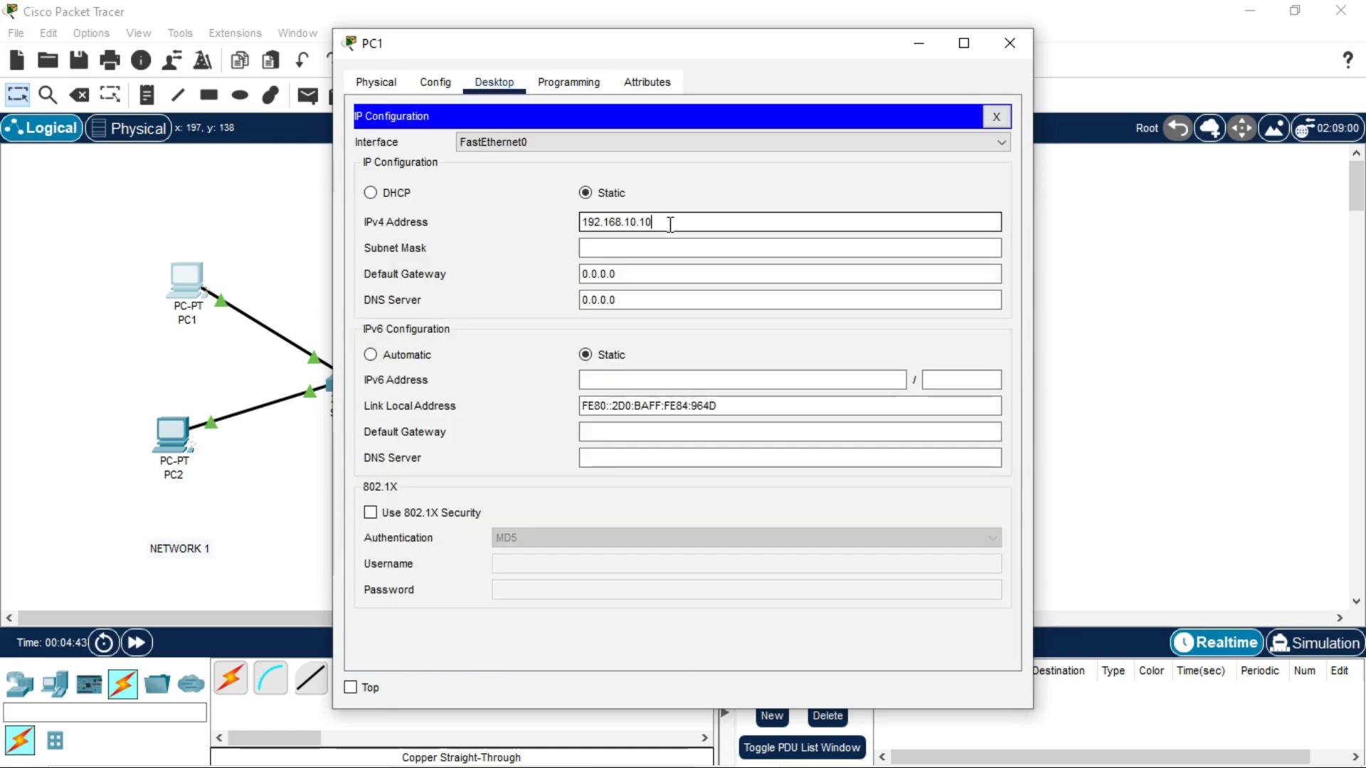
key("BackSpace")
left_click(653, 245)
left_click(632, 274)
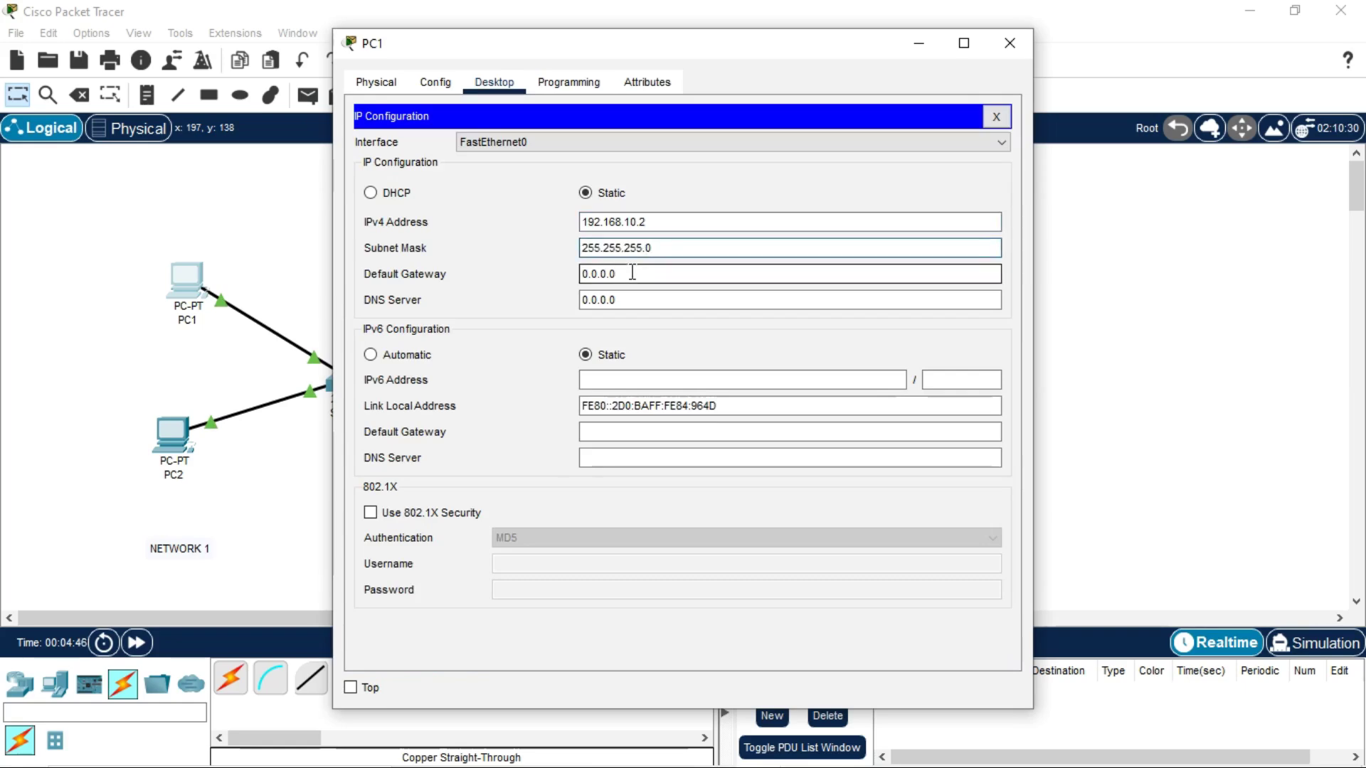
key("BackSpace")
key("BackSpace")
key("BackSpace")
key("BackSpace")
key("BackSpace")
key("BackSpace")
type("192.168.10.10")
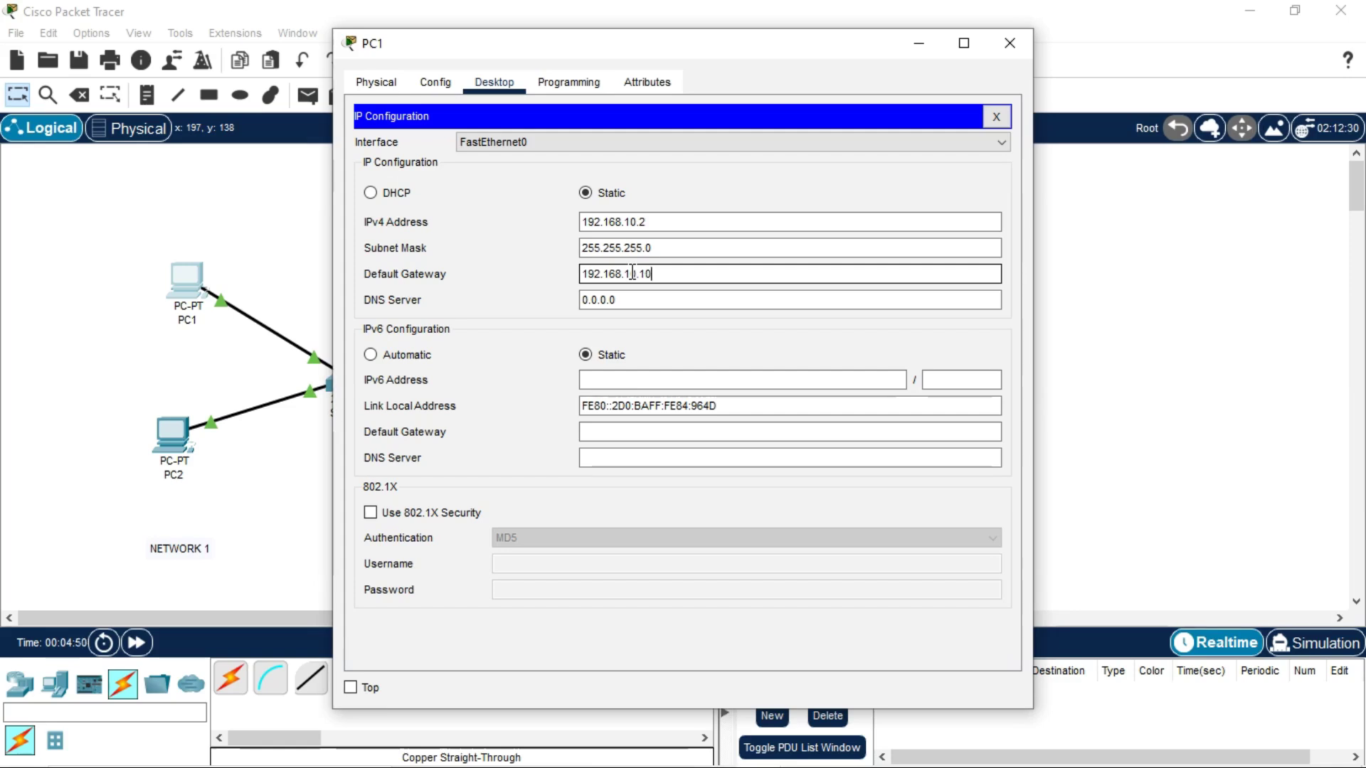
left_click(1010, 43)
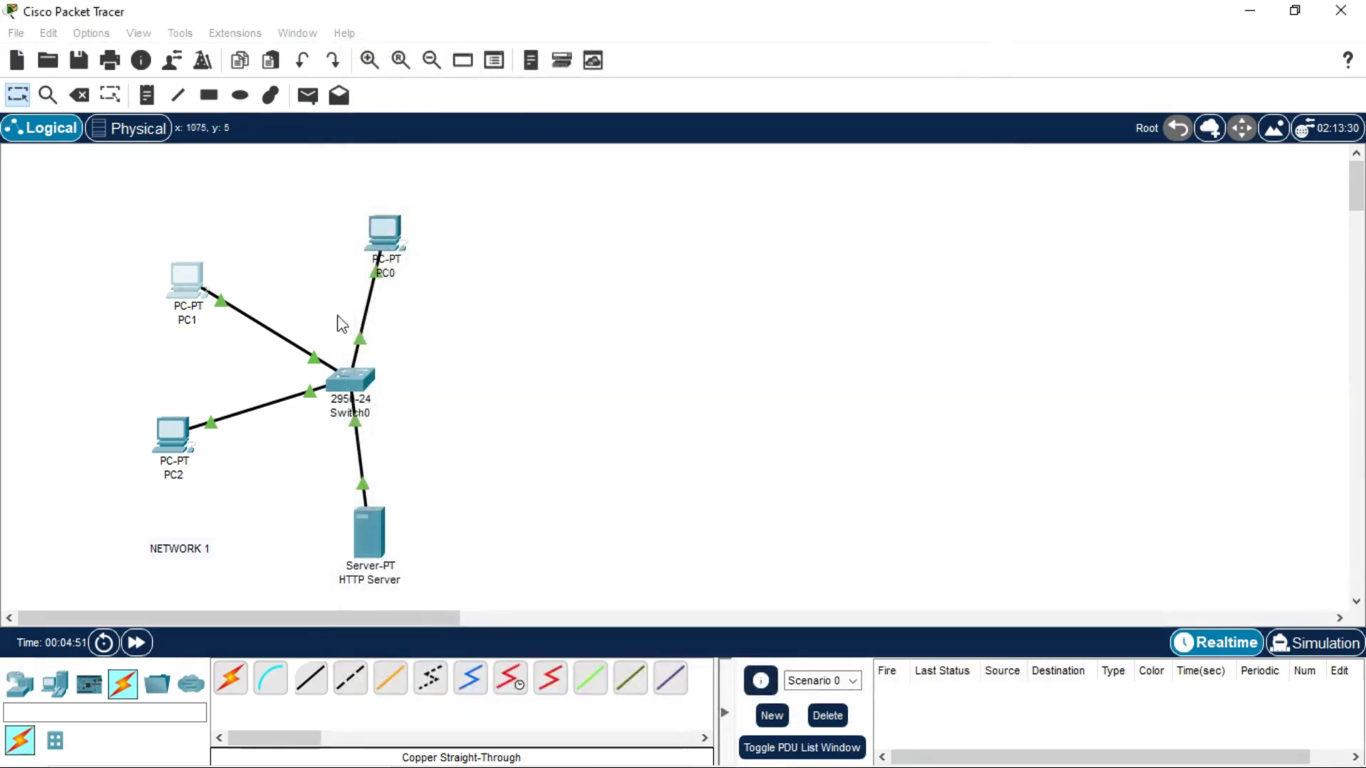
- Enter PC2's IP 192.168.10.3, mask 255.255.255.0 and gateway 192.168.10.10 in IP Configuration
left_click(182, 438)
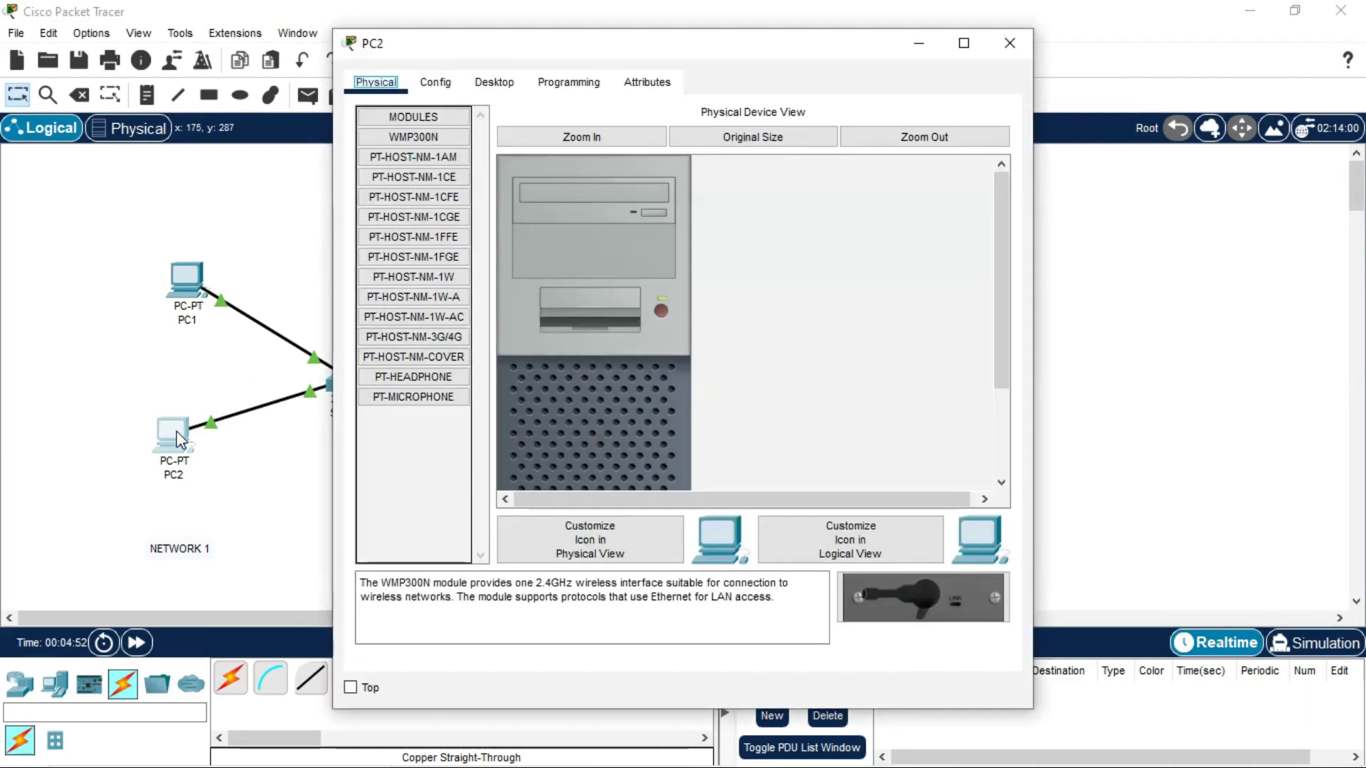
left_click(497, 83)
left_click(430, 143)
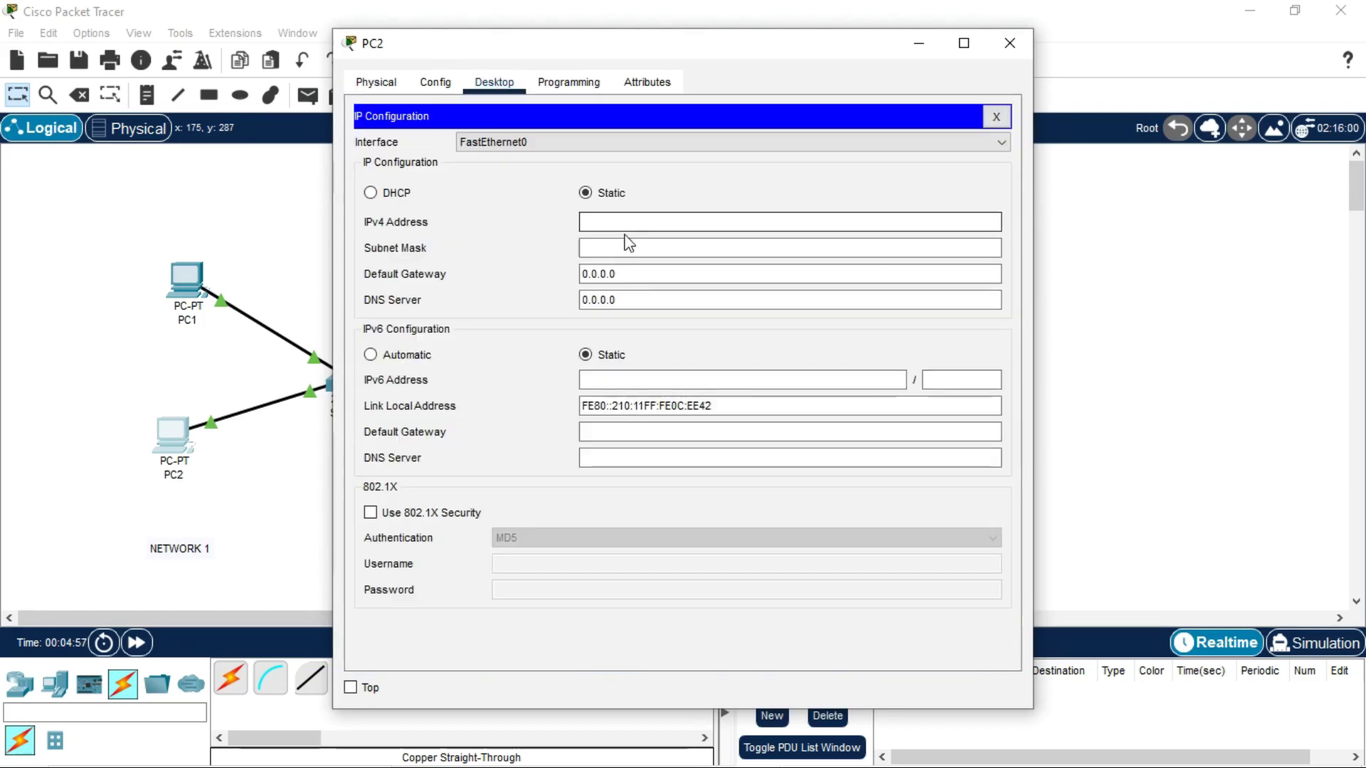
left_click(628, 222)
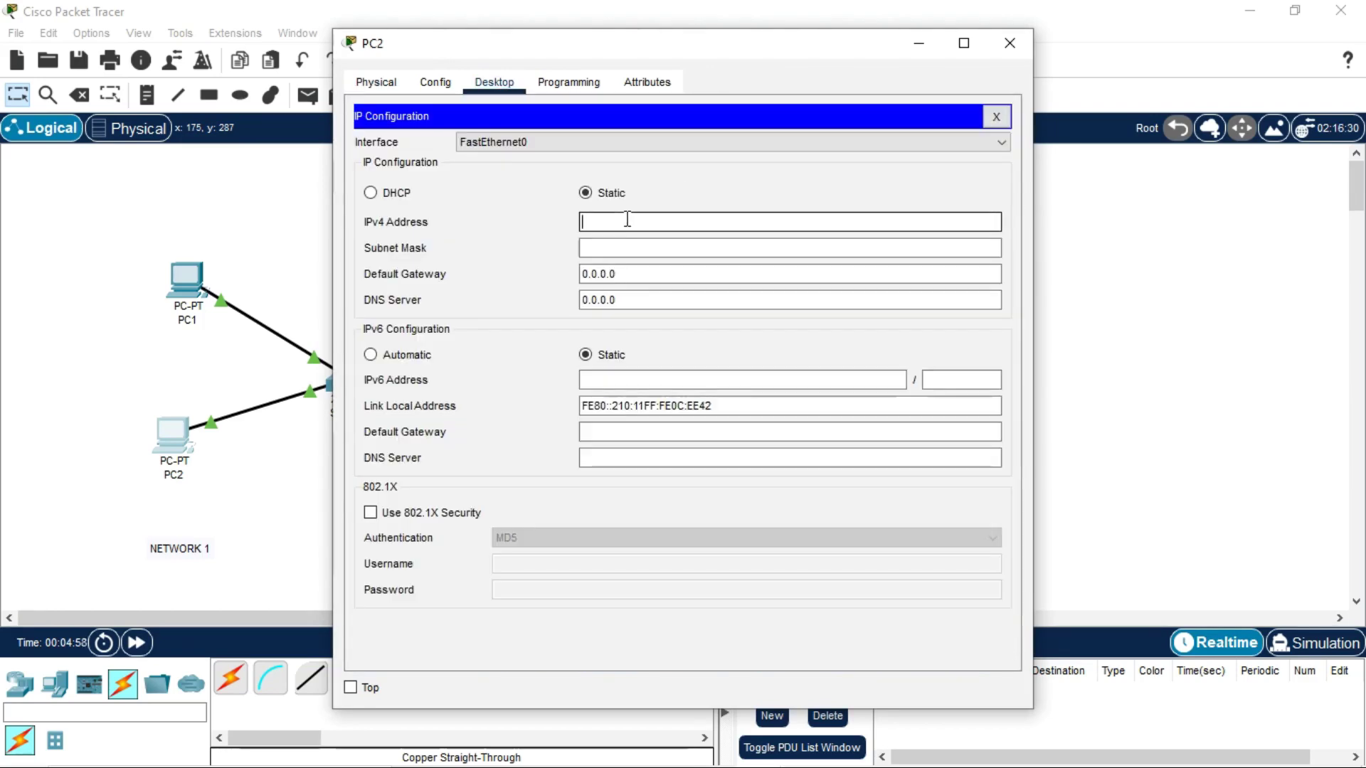
type("192.168.10.1")
key("BackSpace")
type("3")
left_click(628, 247)
left_click(631, 277)
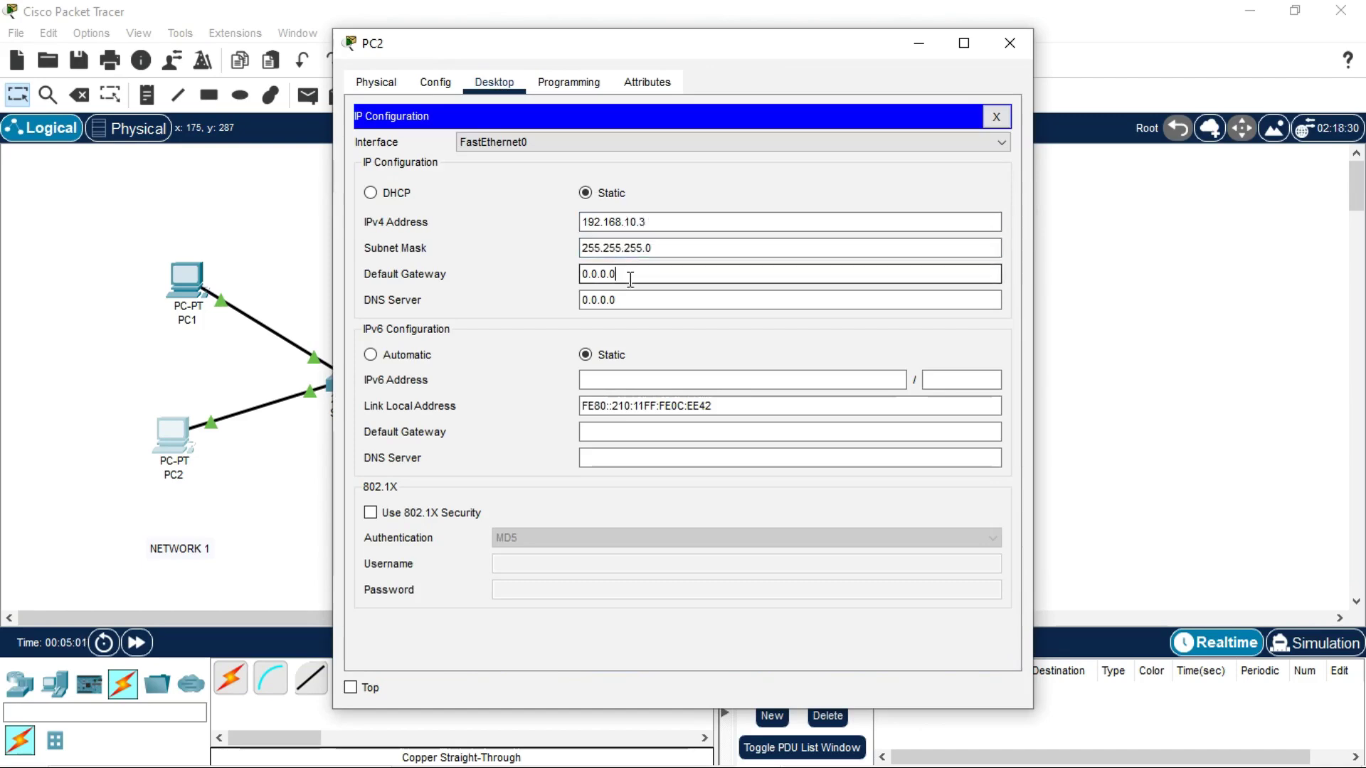
key("BackSpace")
key("BackSpace")
key("BackSpace")
key("BackSpace")
key("BackSpace")
key("BackSpace")
key("BackSpace")
type("192.168.10.10")
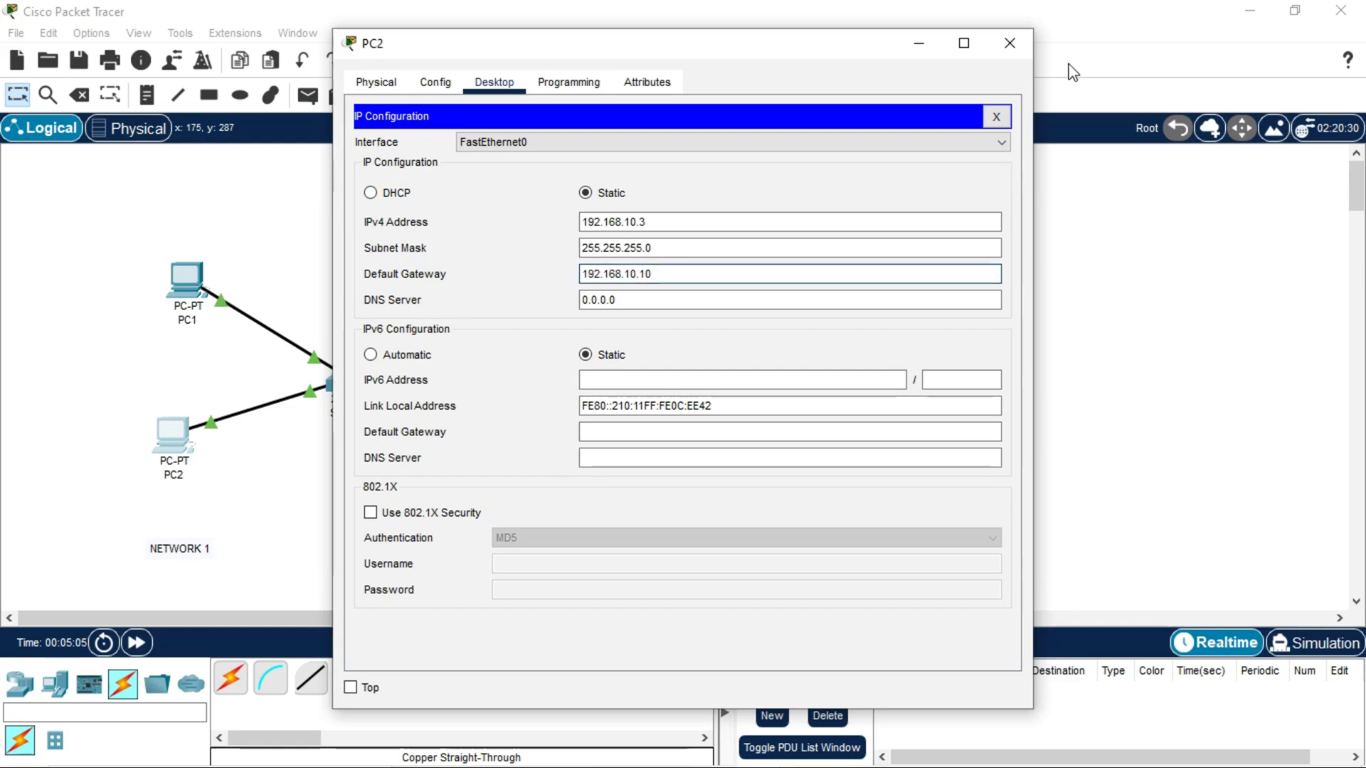
left_click(1010, 43)
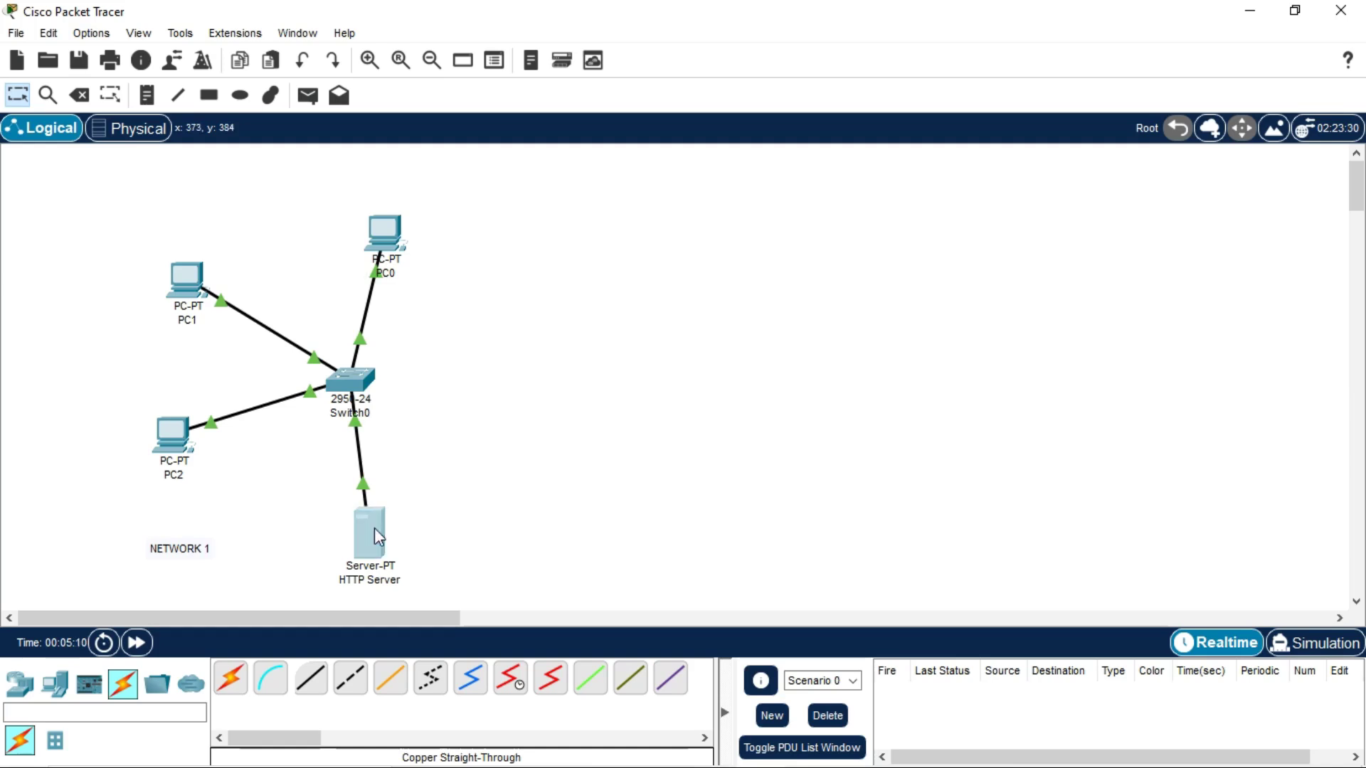
left_click(390, 519)
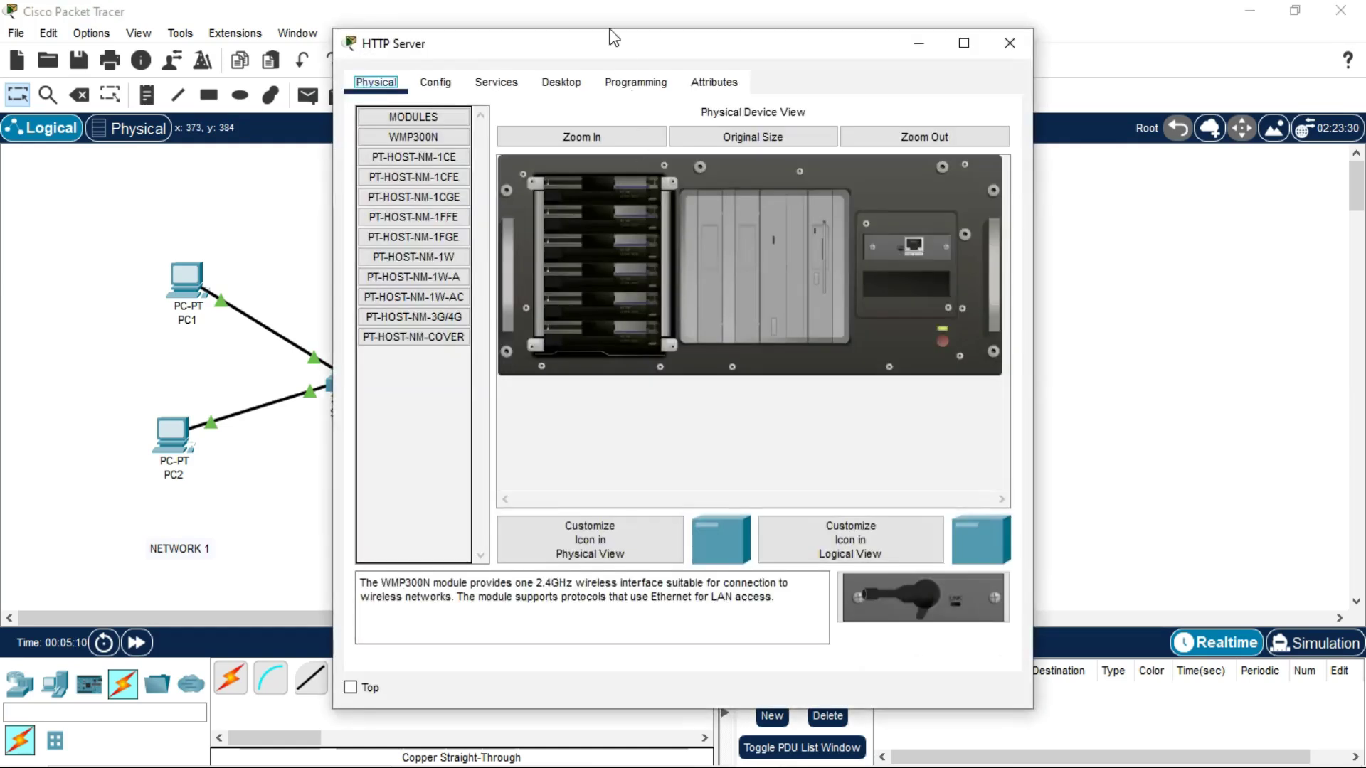
- Enter the HTTP Server's IP 192.168.10.100, mask 255.255.255.0 and gateway 192.168.10.10
left_click_drag(603, 43, 731, 28)
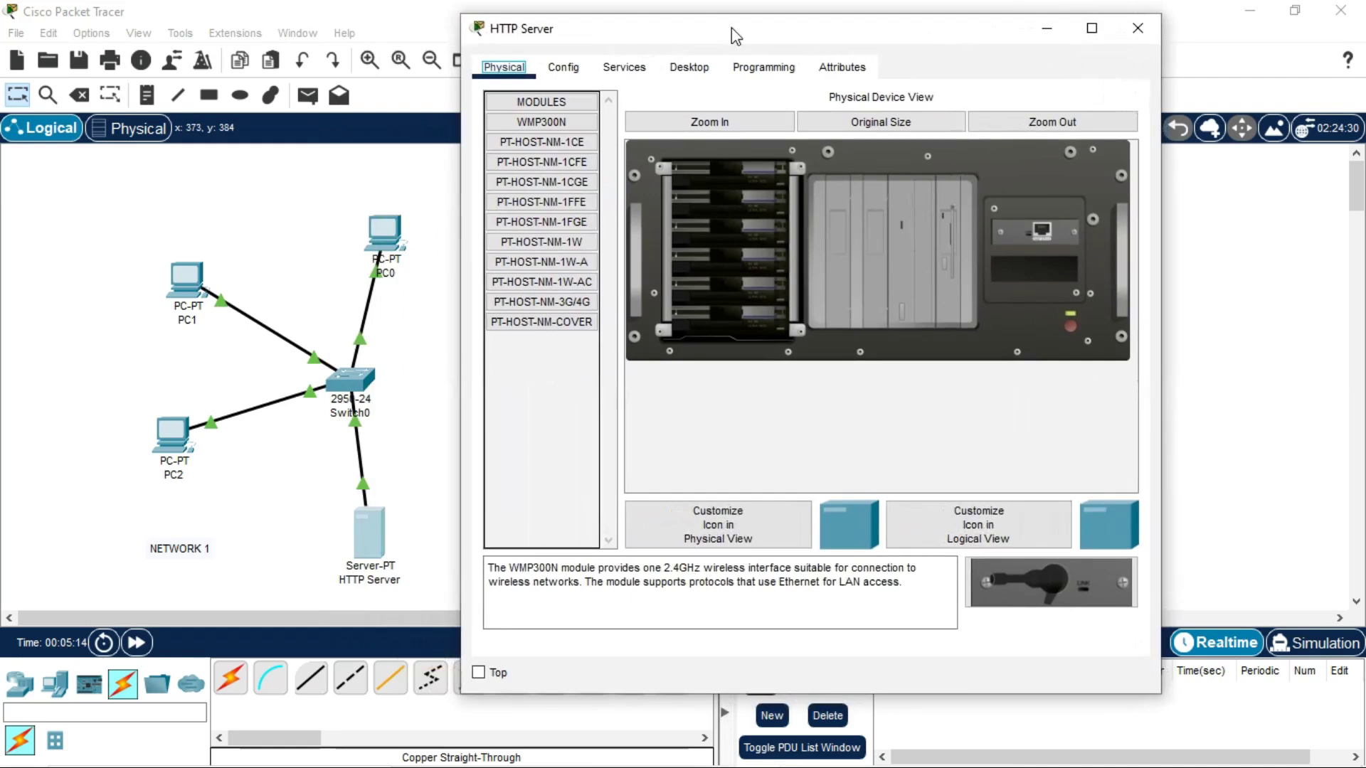
left_click(563, 69)
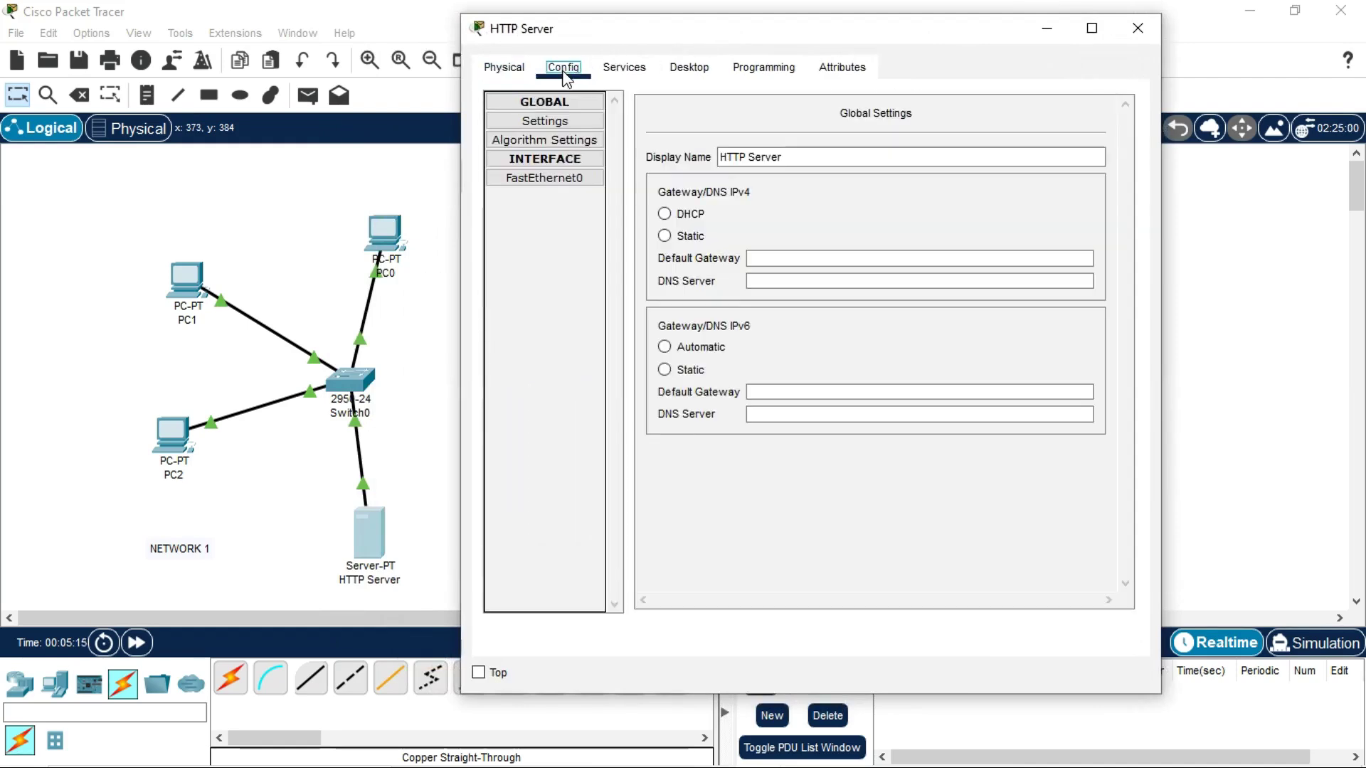
left_click(688, 66)
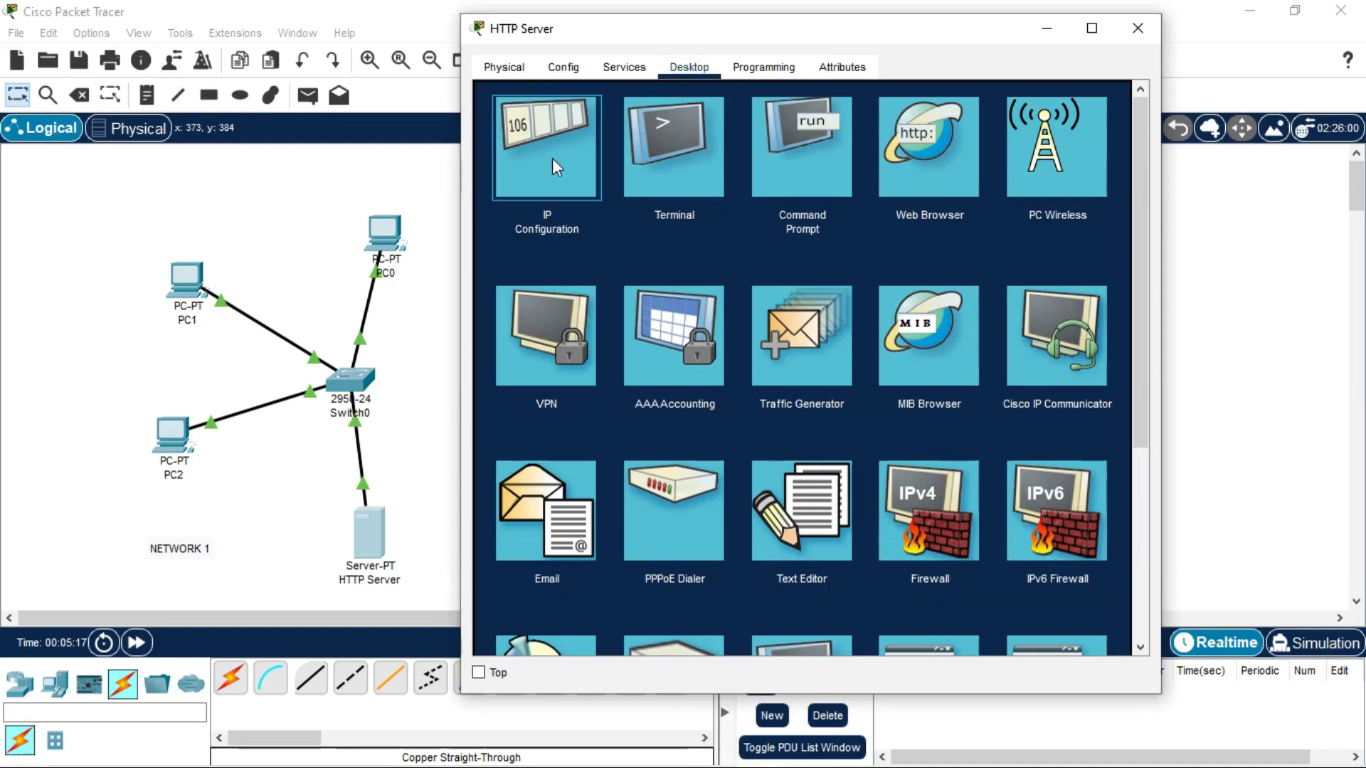
left_click(553, 161)
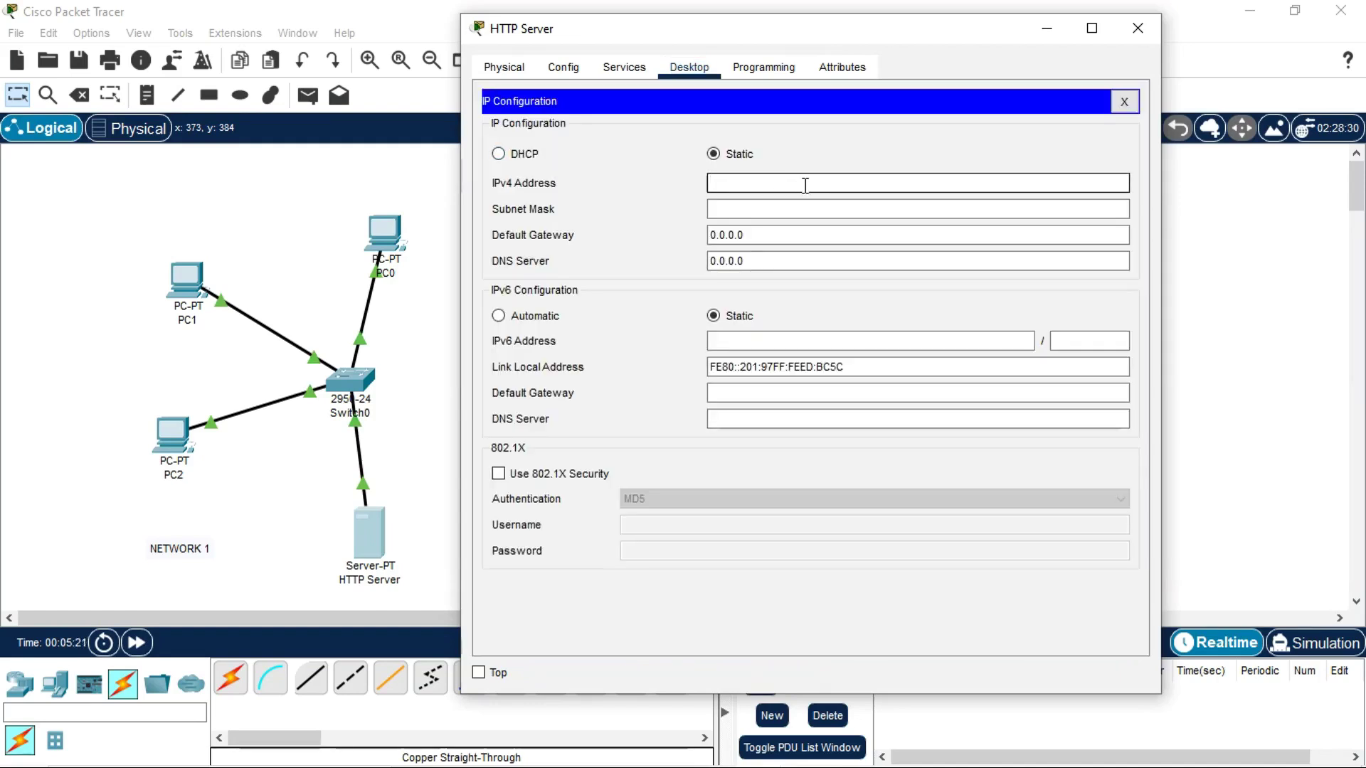
type("192.168.1")
type("0.100")
left_click(768, 208)
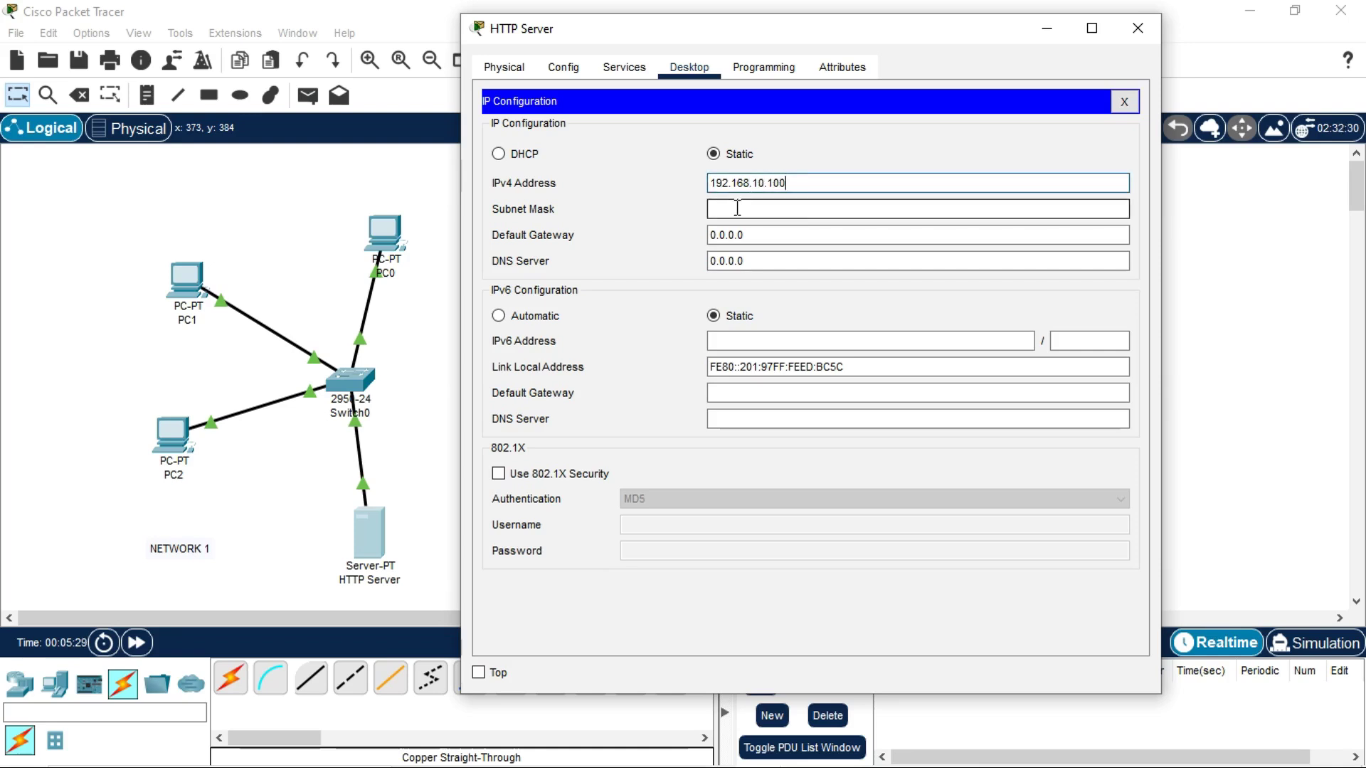
left_click(754, 235)
left_click(754, 234)
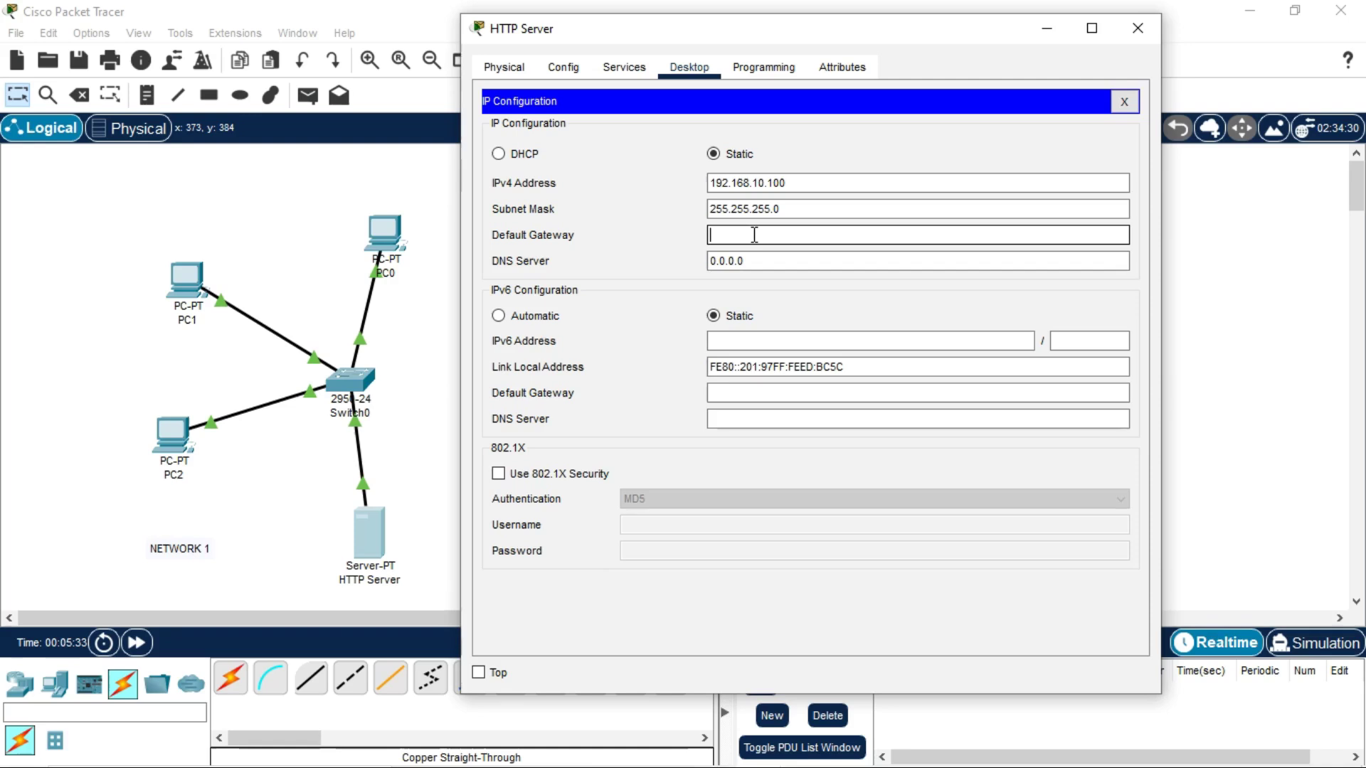
left_click(754, 261)
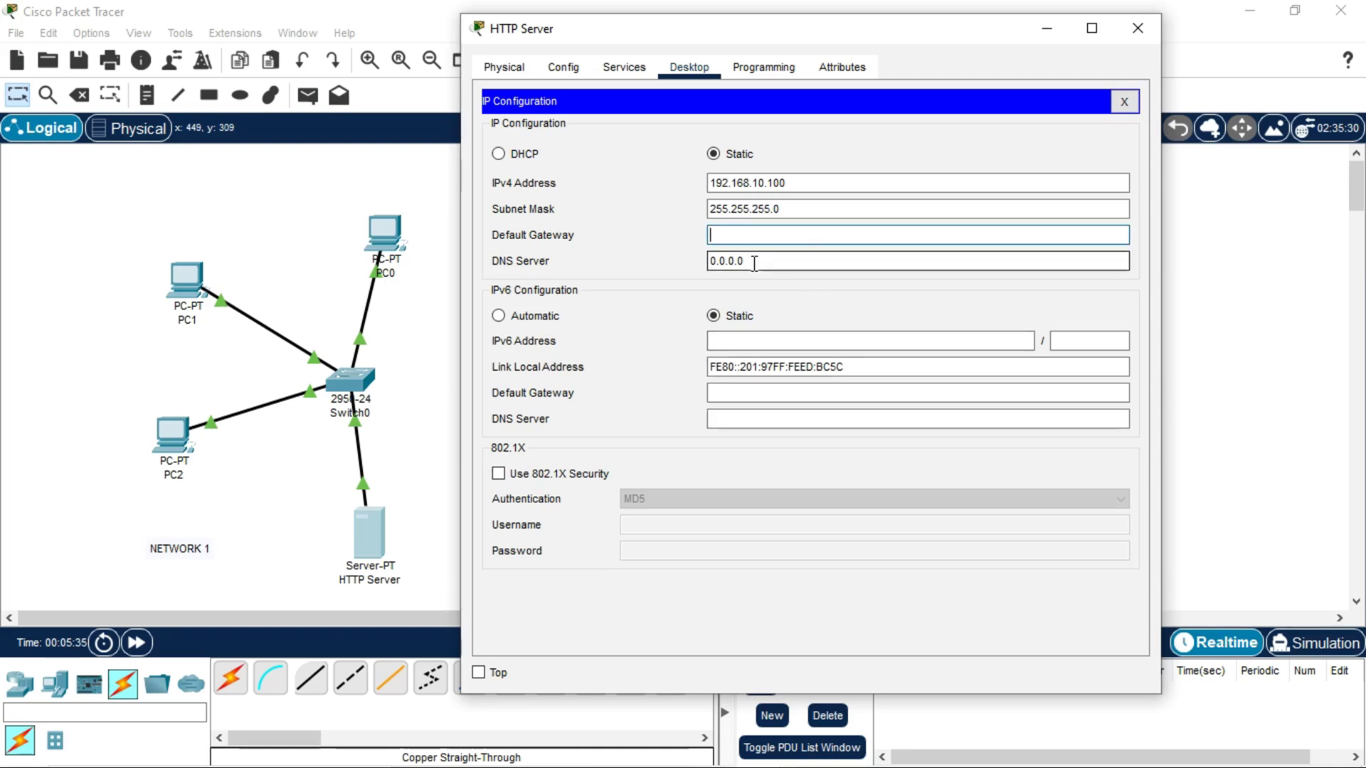
type("192.168.10.10")
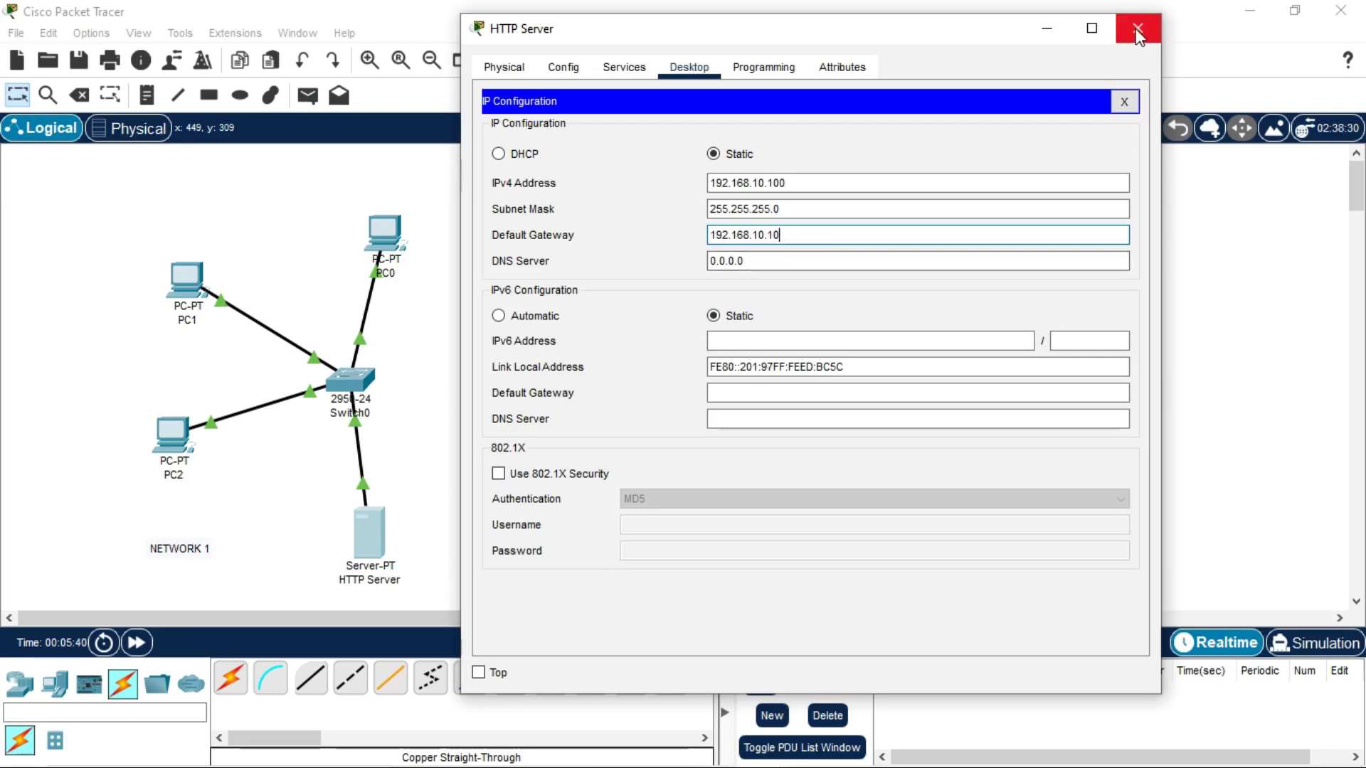
left_click(623, 68)
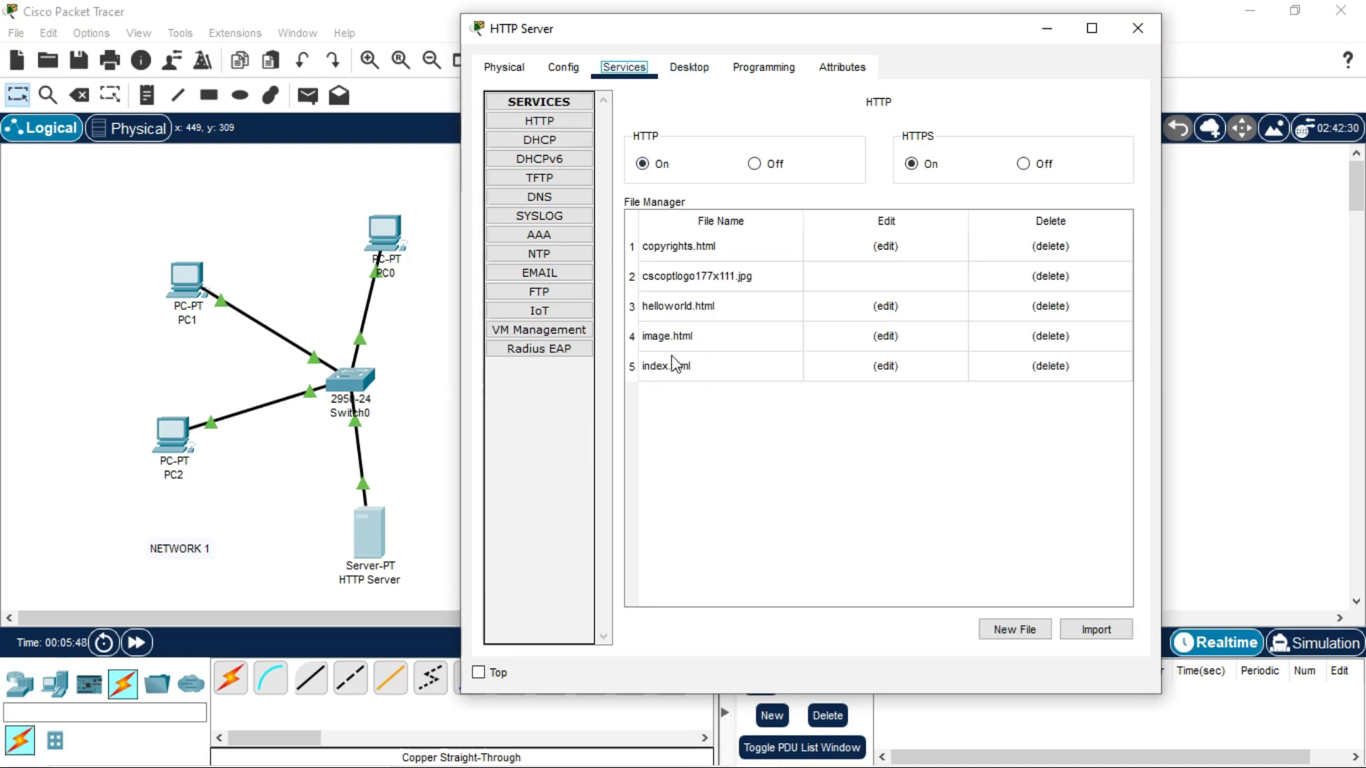
- Change the index.html heading to the author's name, overwrite the file, and close the server
left_click(887, 366)
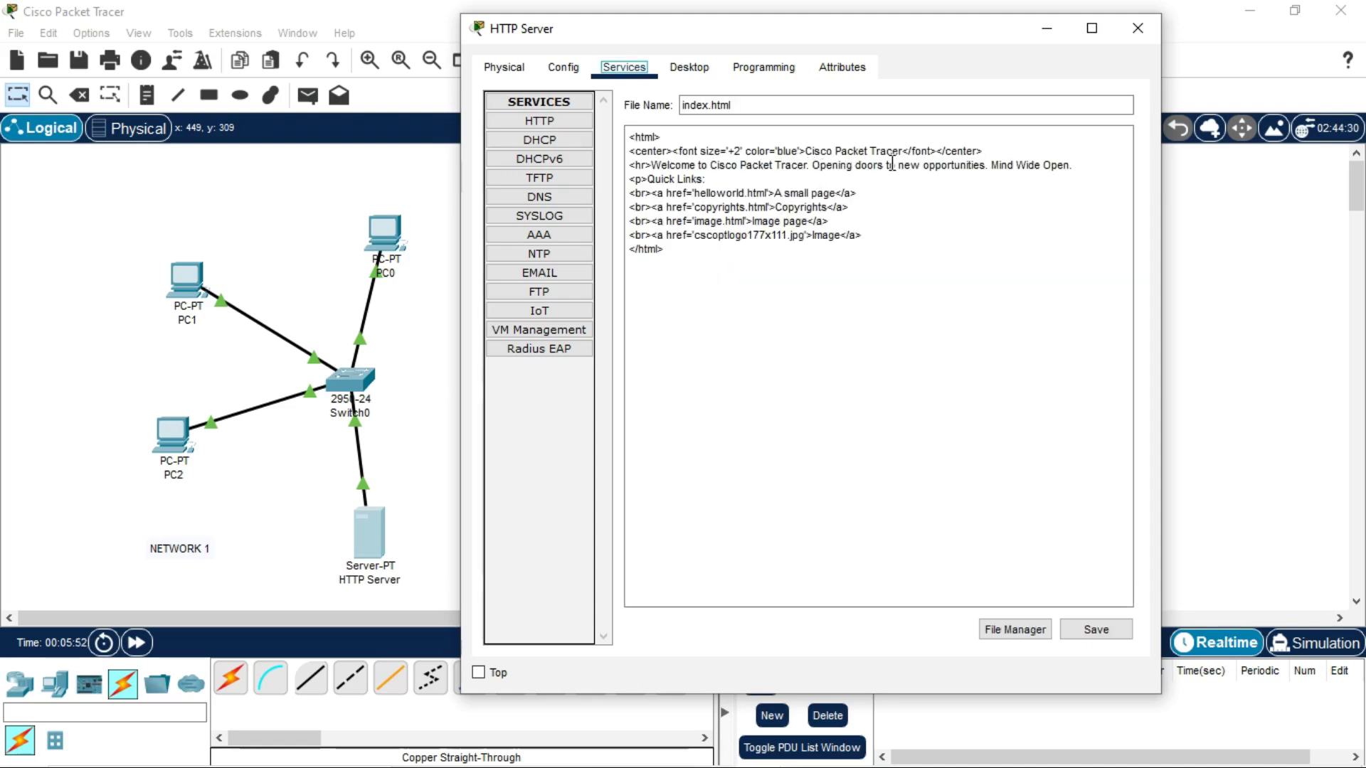
left_click(902, 151)
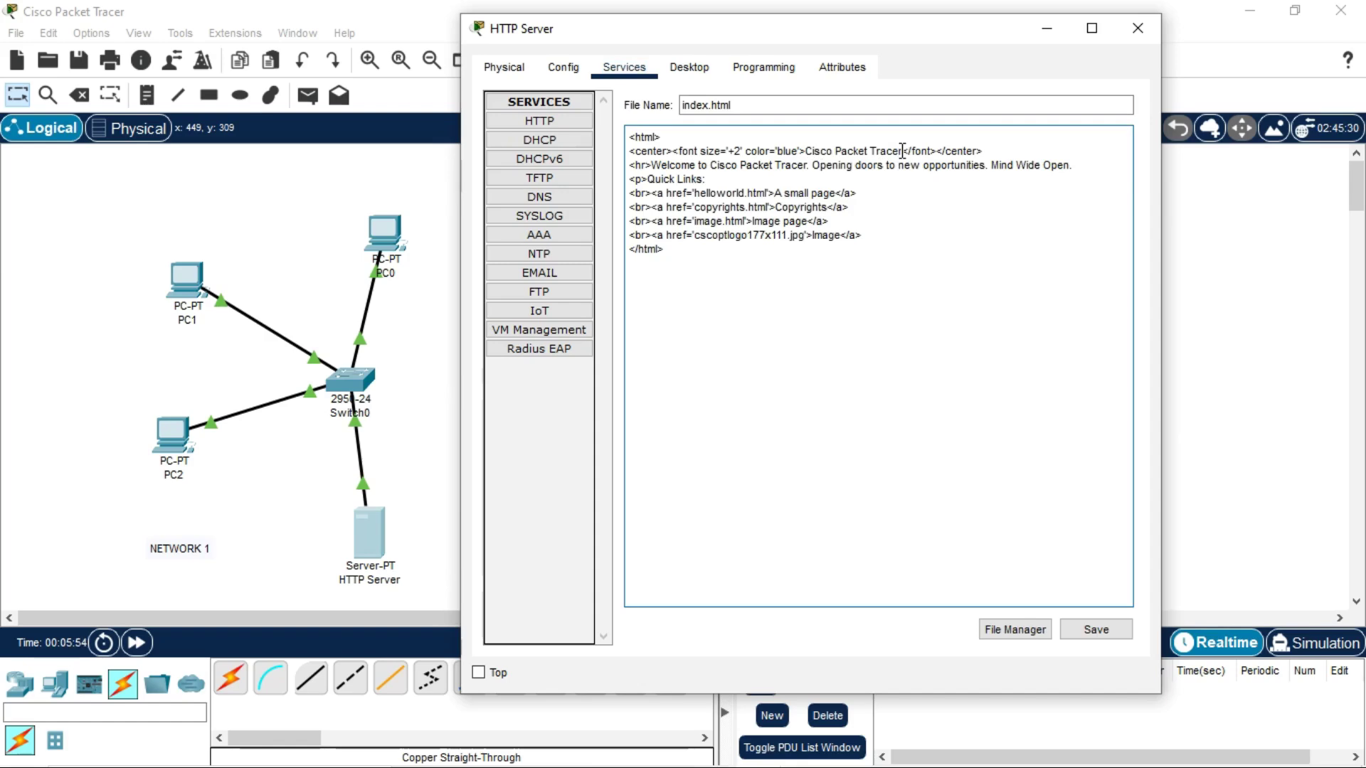
key("BackSpace")
key("BackSpace")
key("BackSpace")
key("BackSpace")
key("BackSpace")
key("BackSpace")
key("BackSpace")
key("BackSpace")
key("BackSpace")
key("BackSpace")
key("BackSpace")
key("BackSpace")
key("BackSpace")
key("BackSpace")
key("BackSpace")
key("BackSpace")
key("BackSpace")
key("BackSpace")
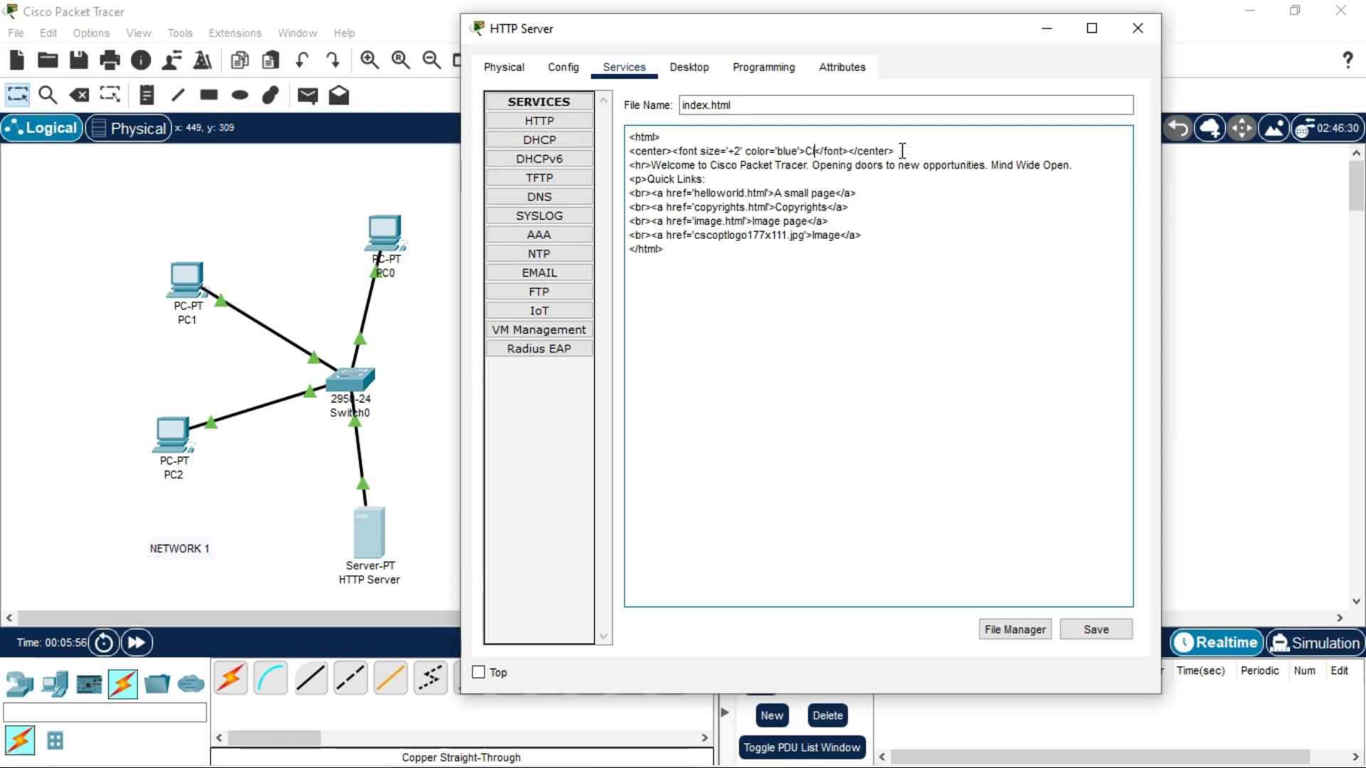
key("BackSpace")
type("Mukul Bhardwaj")
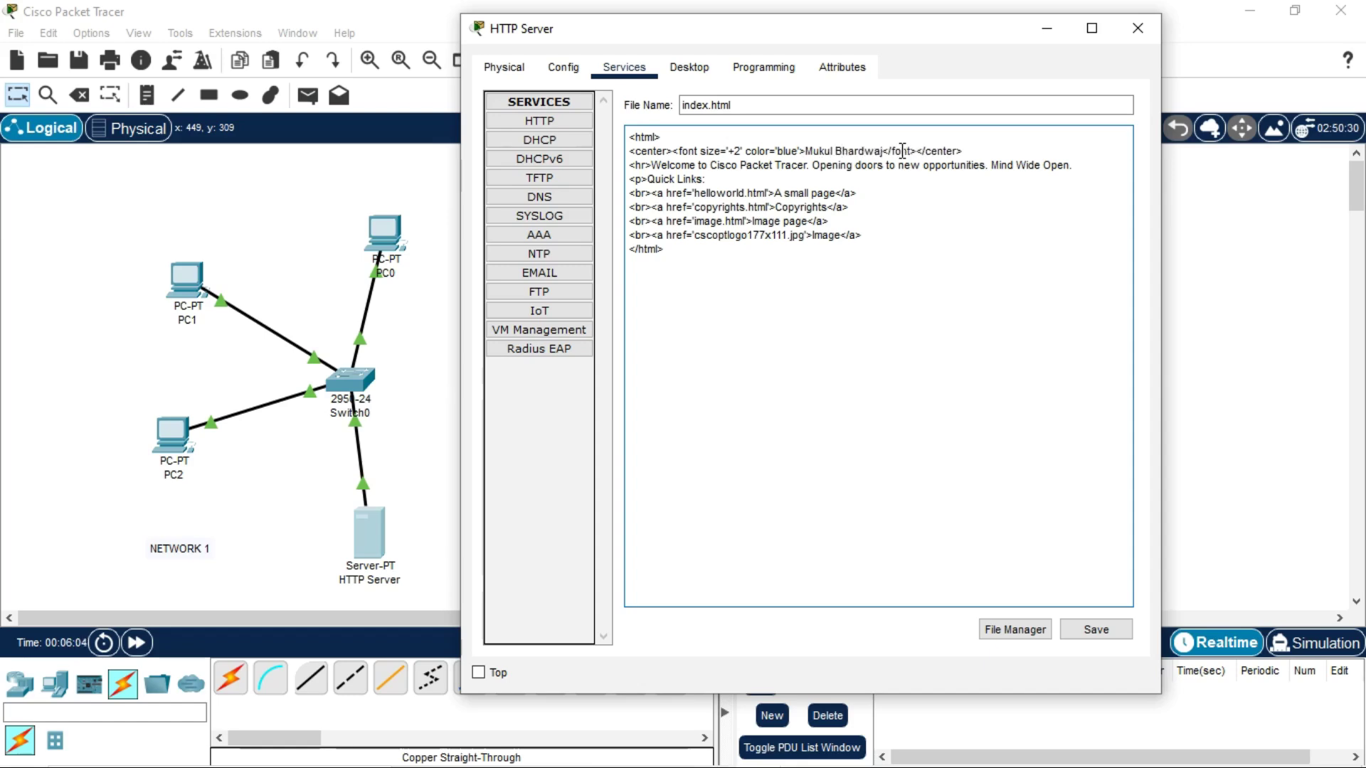
left_click(1089, 631)
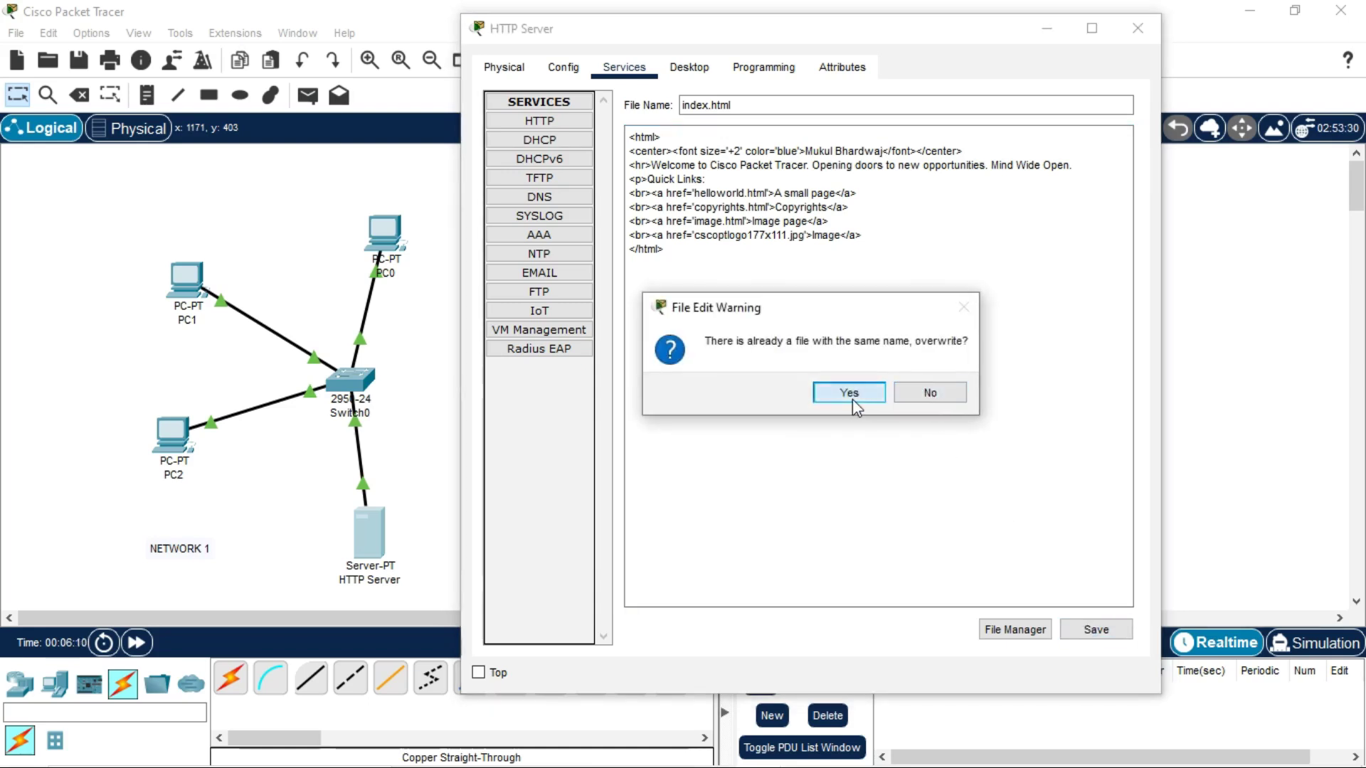
left_click(852, 399)
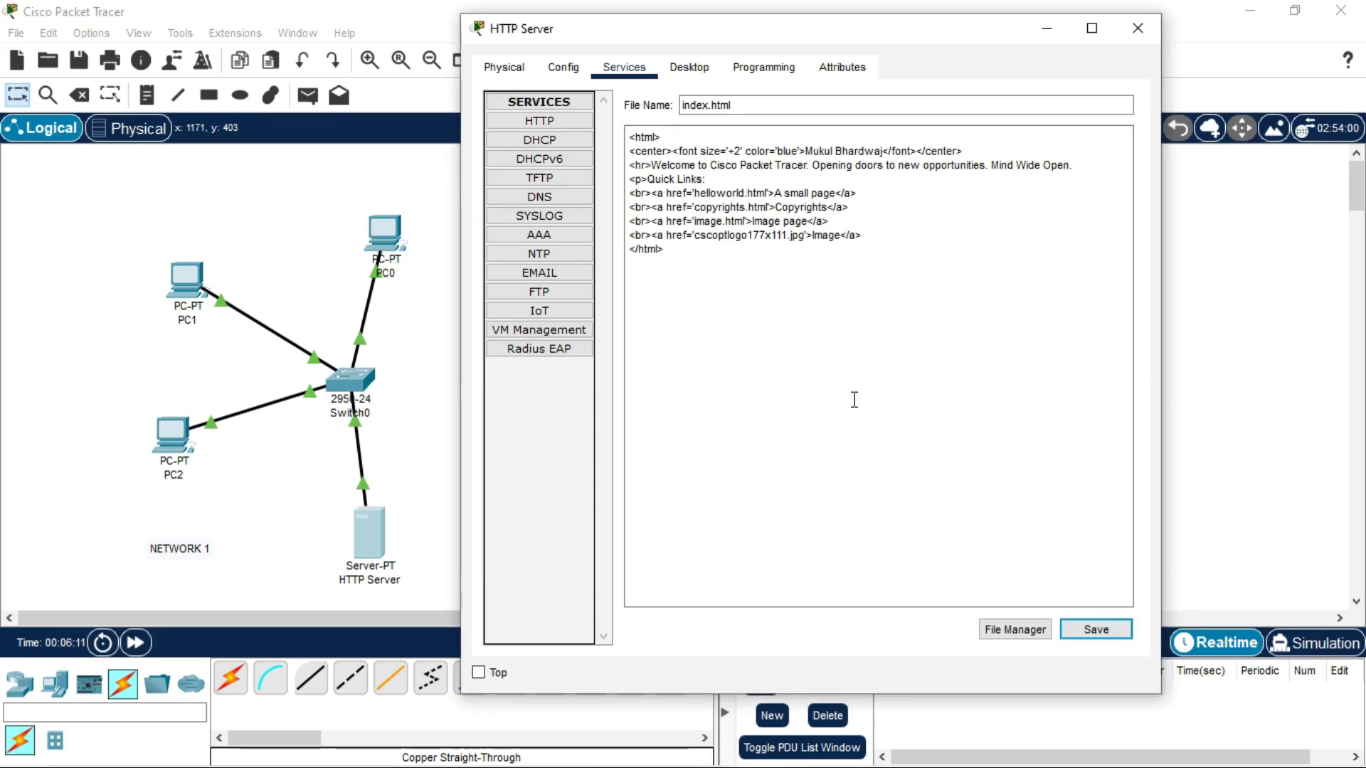
left_click(1137, 29)
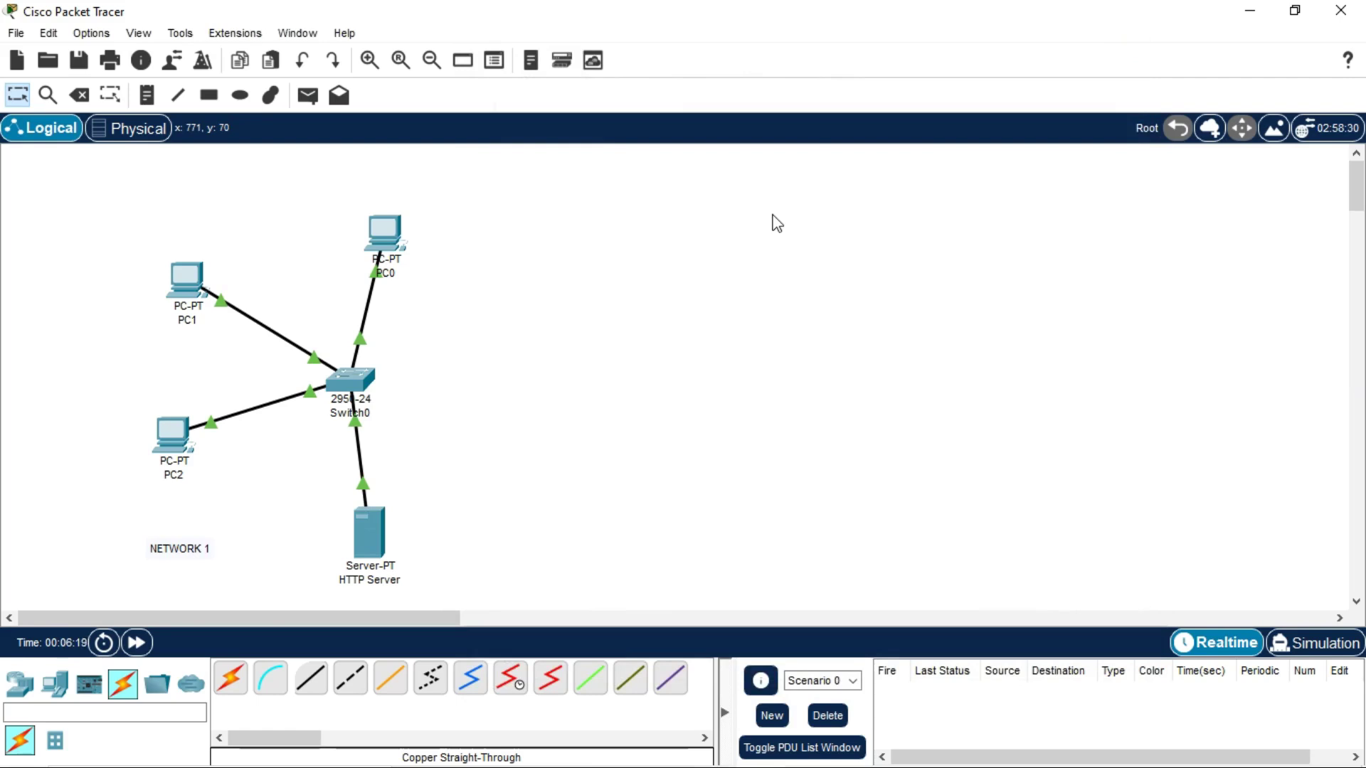
- Browse to 192.168.10.100 in the HTTP Server's web browser to view the customised page
left_click(371, 522)
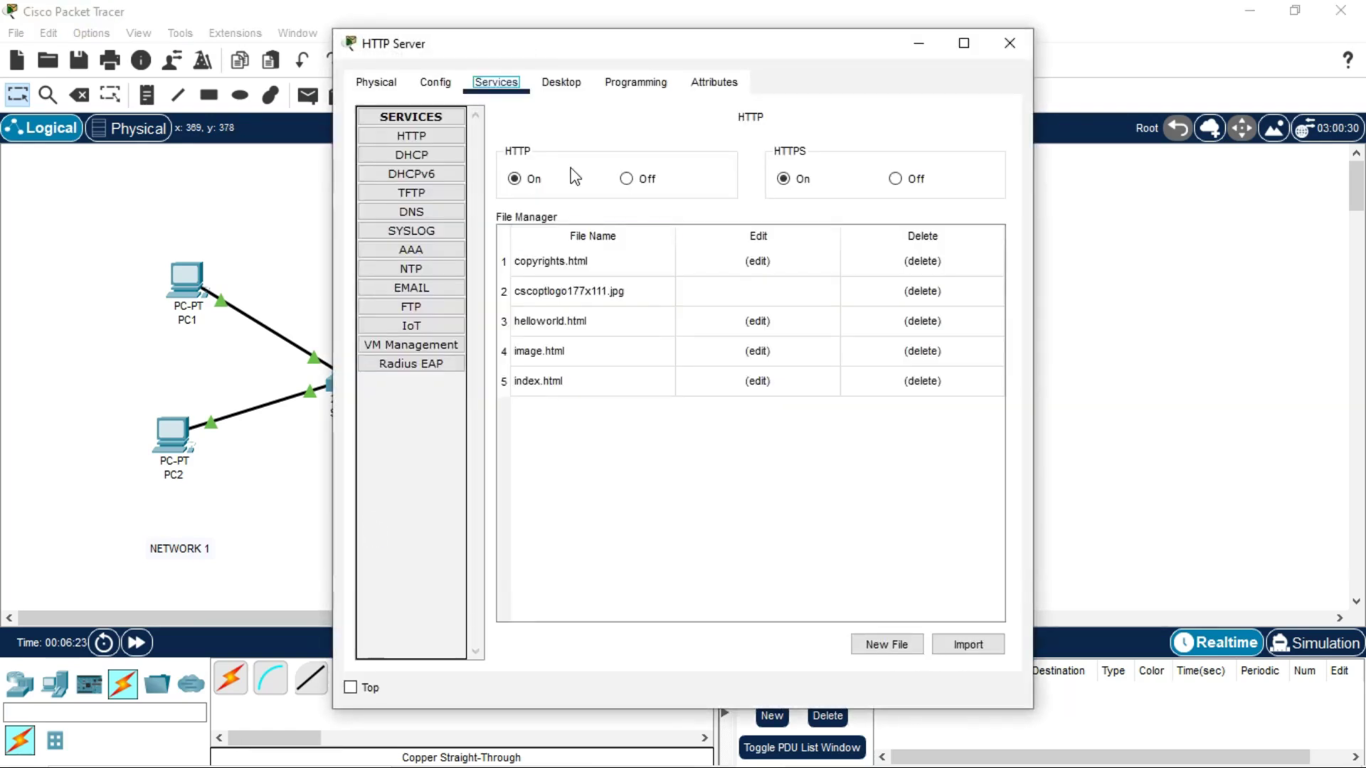
left_click_drag(616, 32, 710, 30)
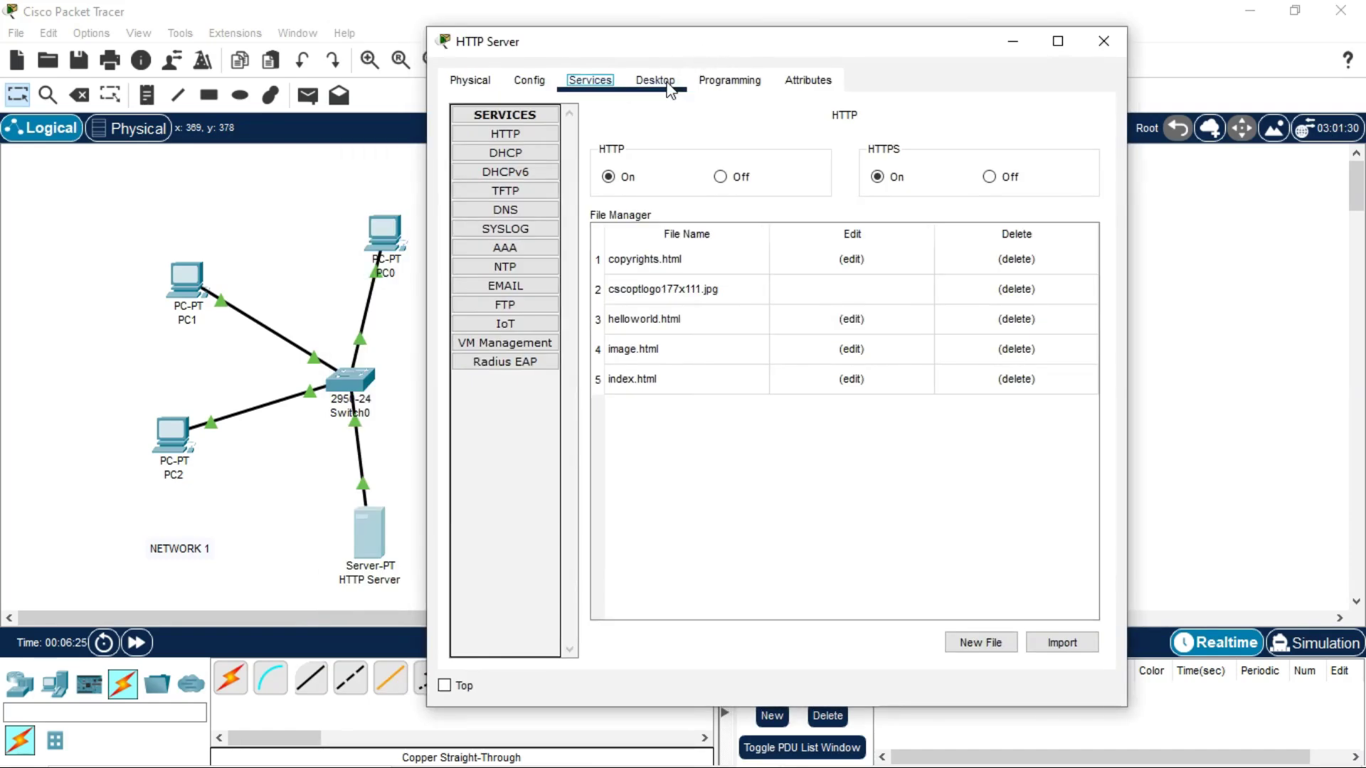
left_click(667, 83)
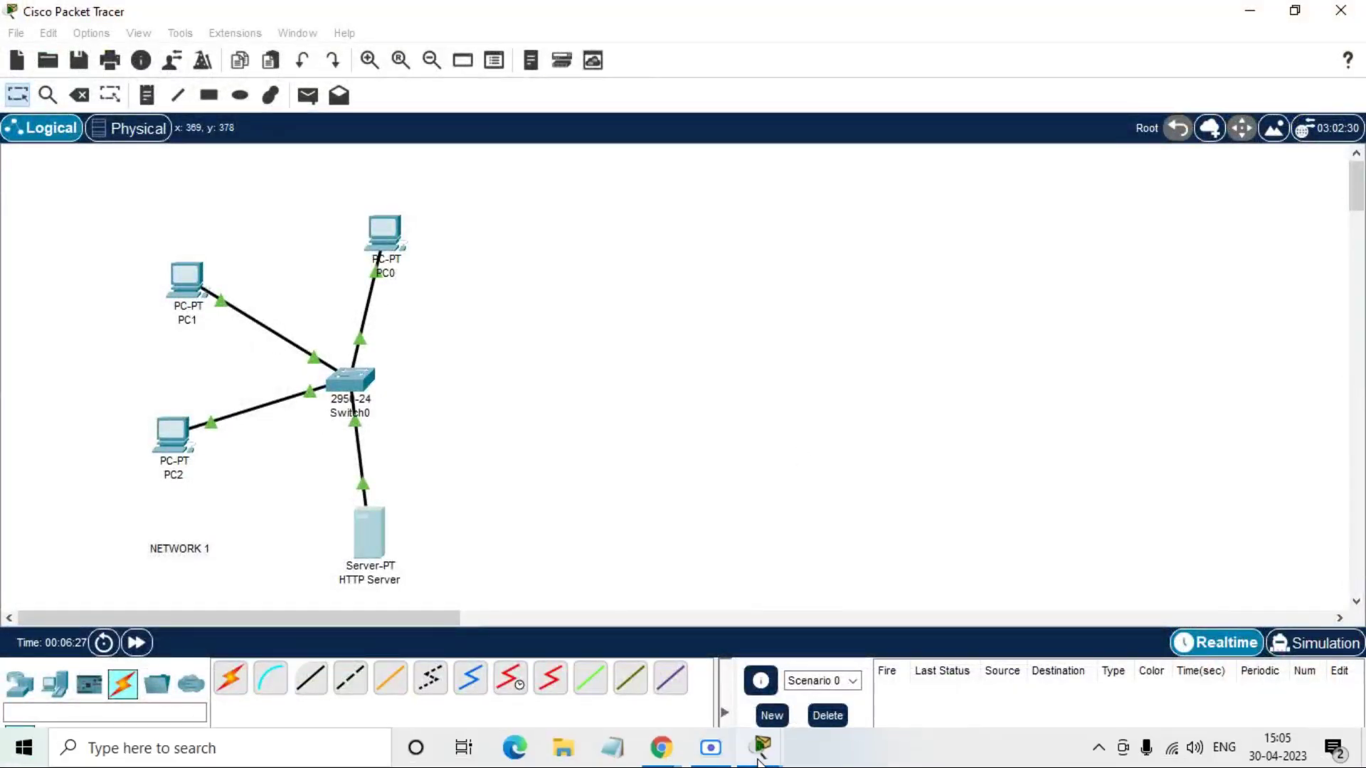
left_click(759, 747)
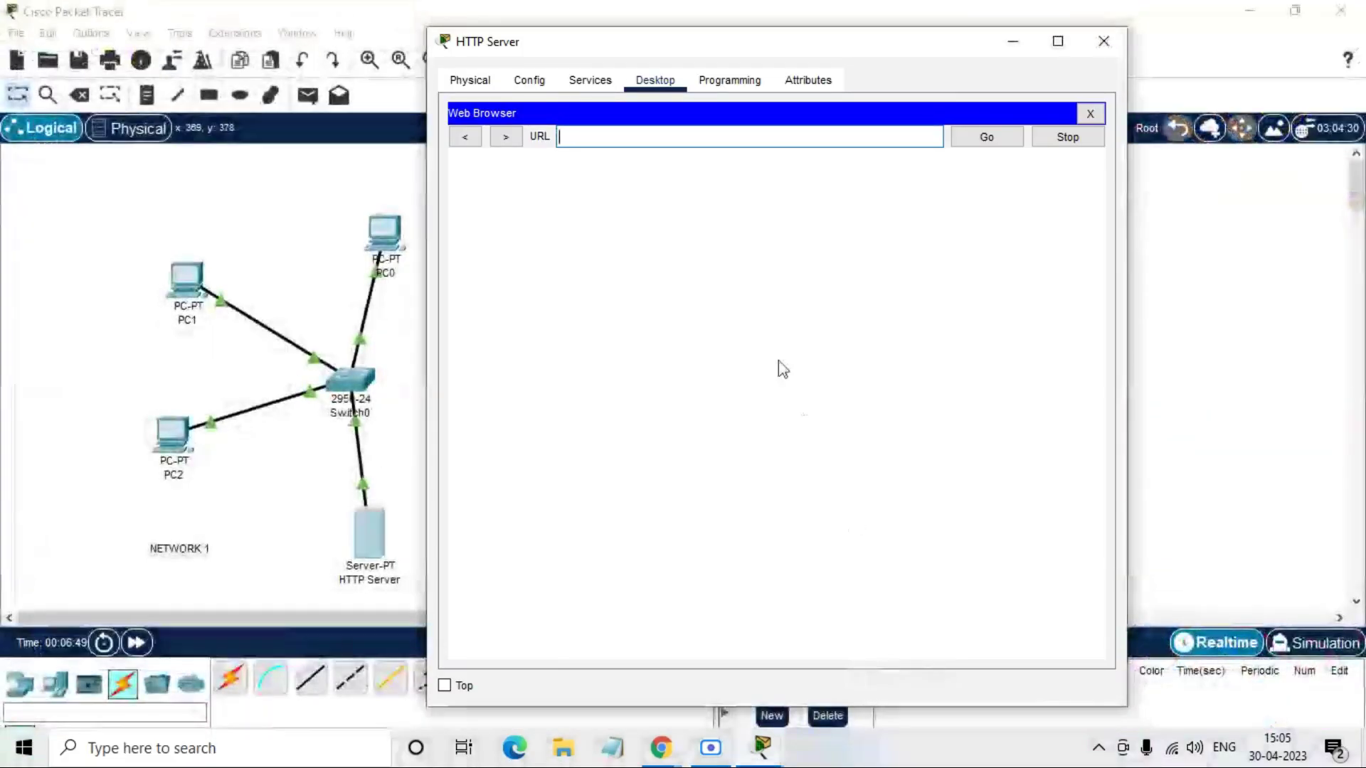
left_click(566, 136)
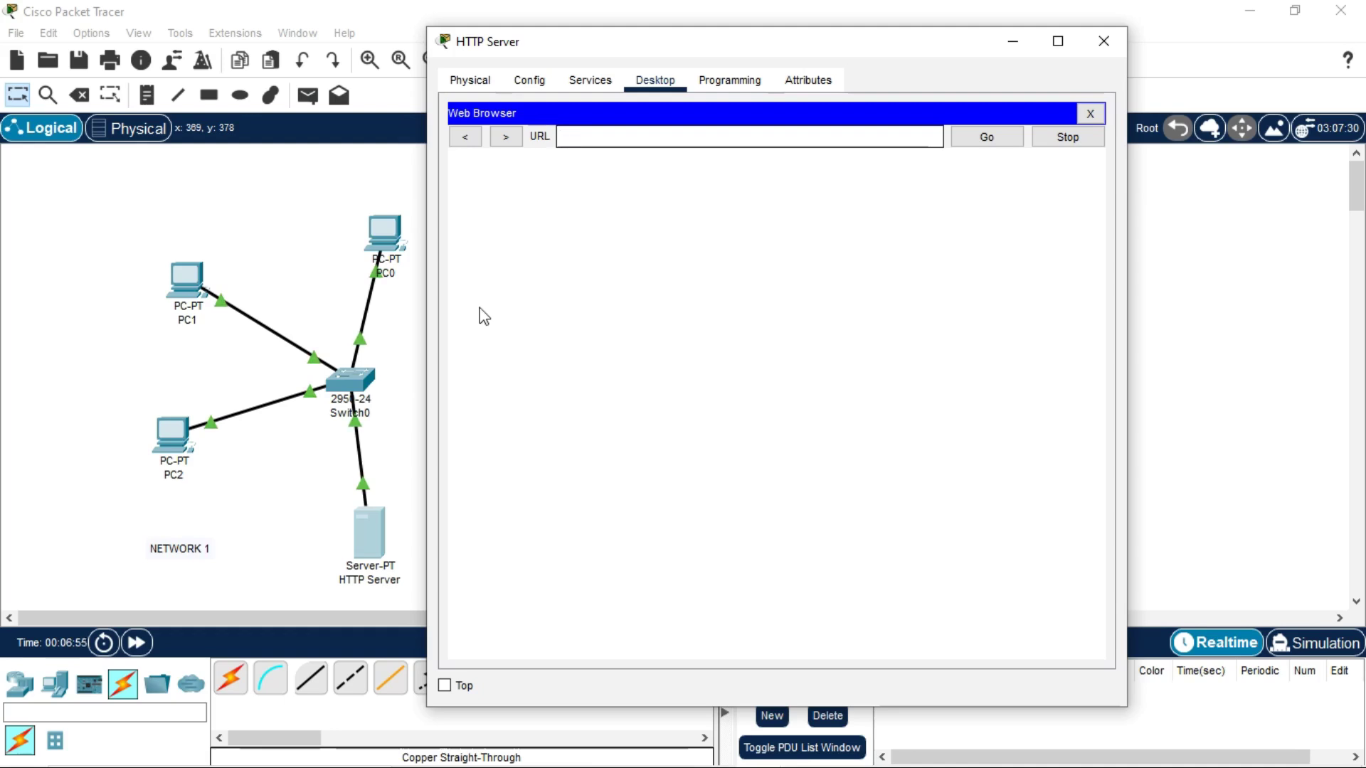
left_click(668, 145)
type("192.168.10.100")
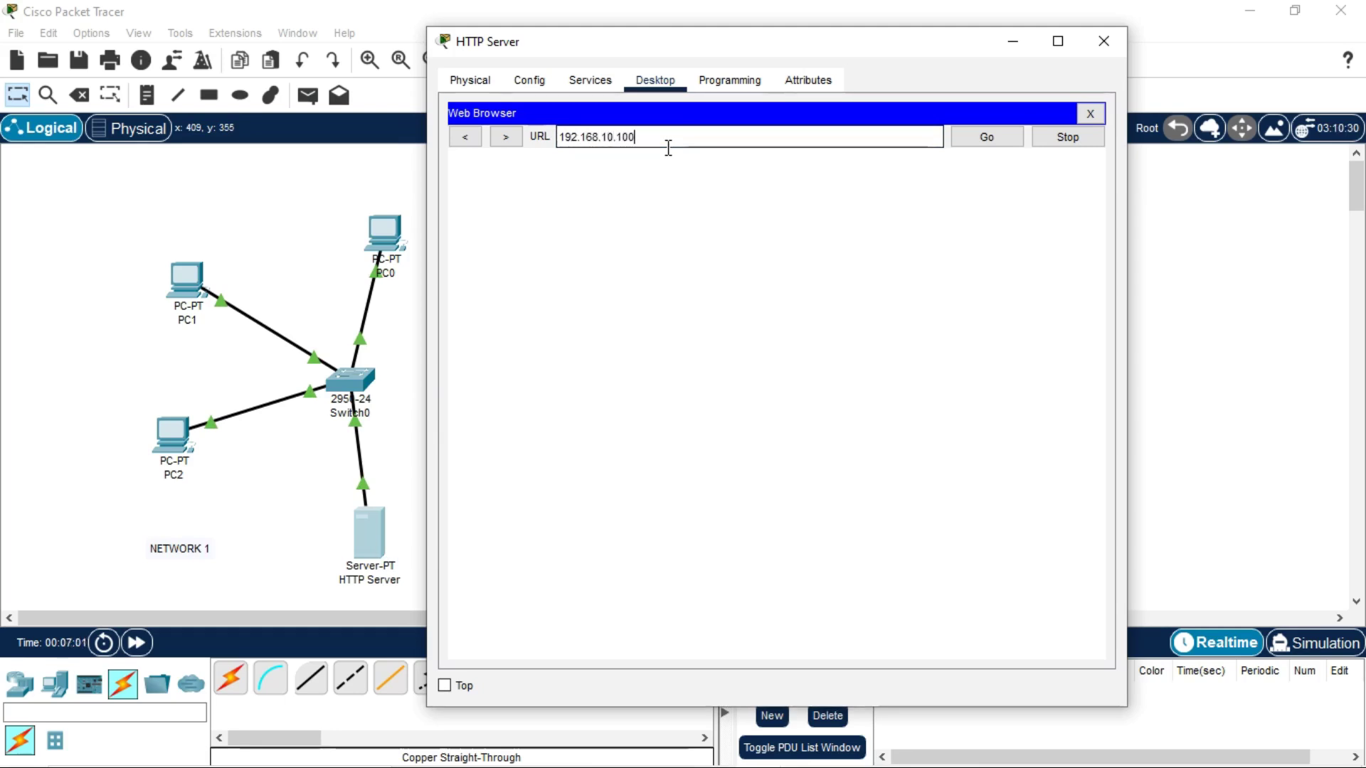
left_click(973, 140)
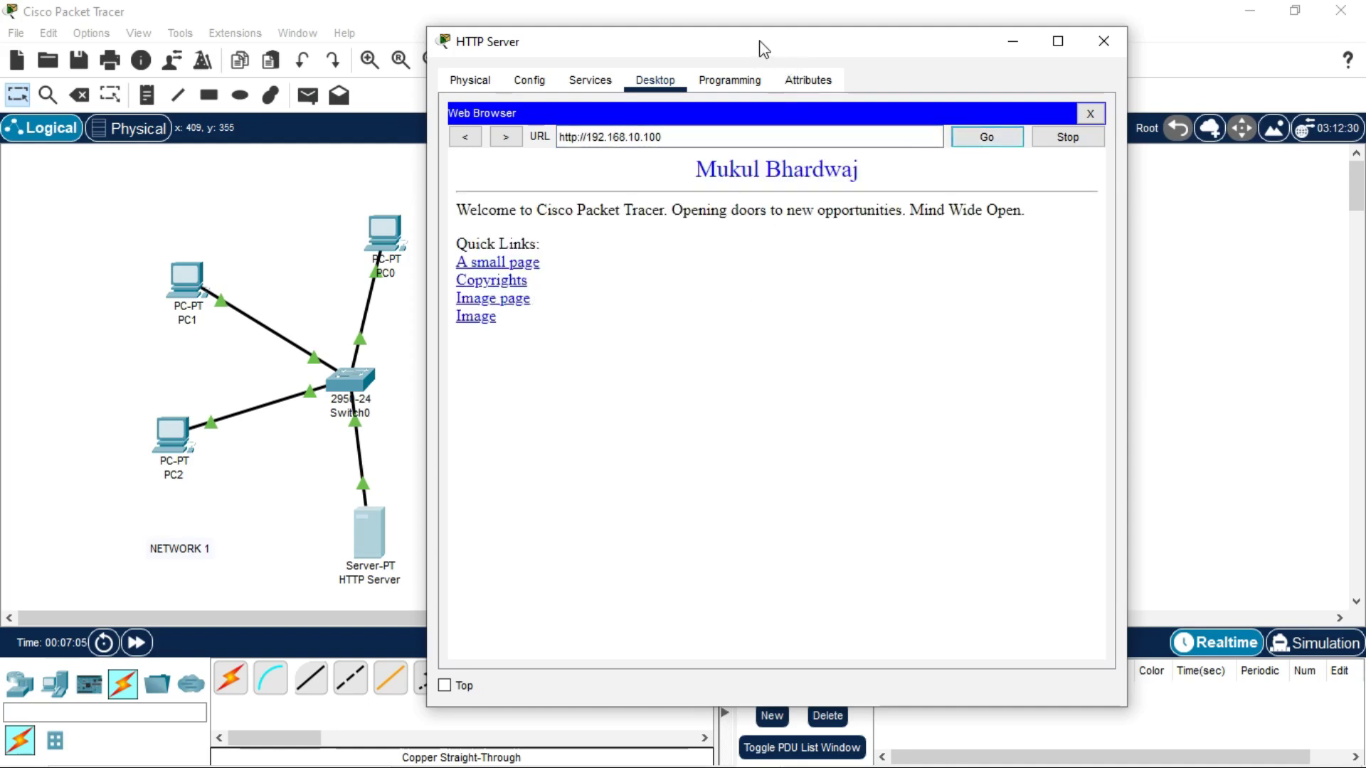
left_click_drag(763, 48, 828, 44)
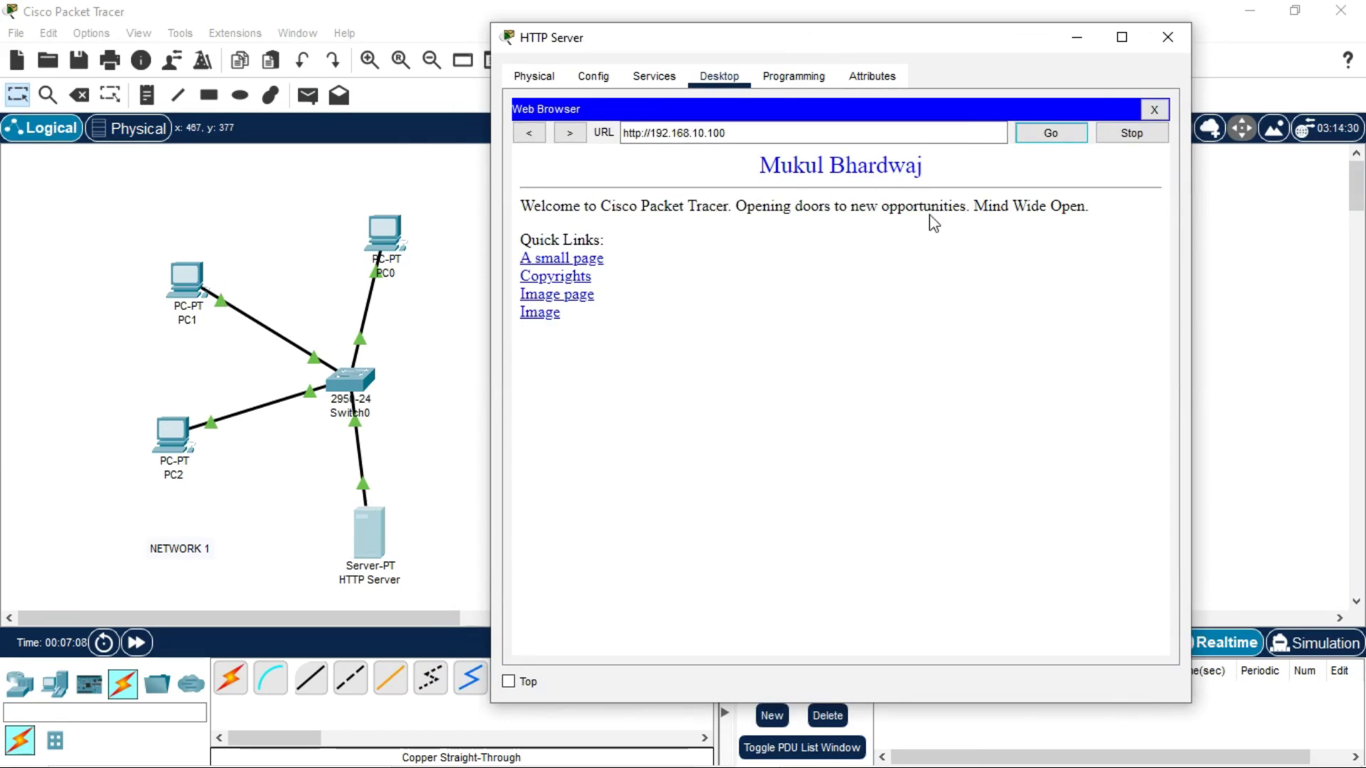
left_click(1171, 46)
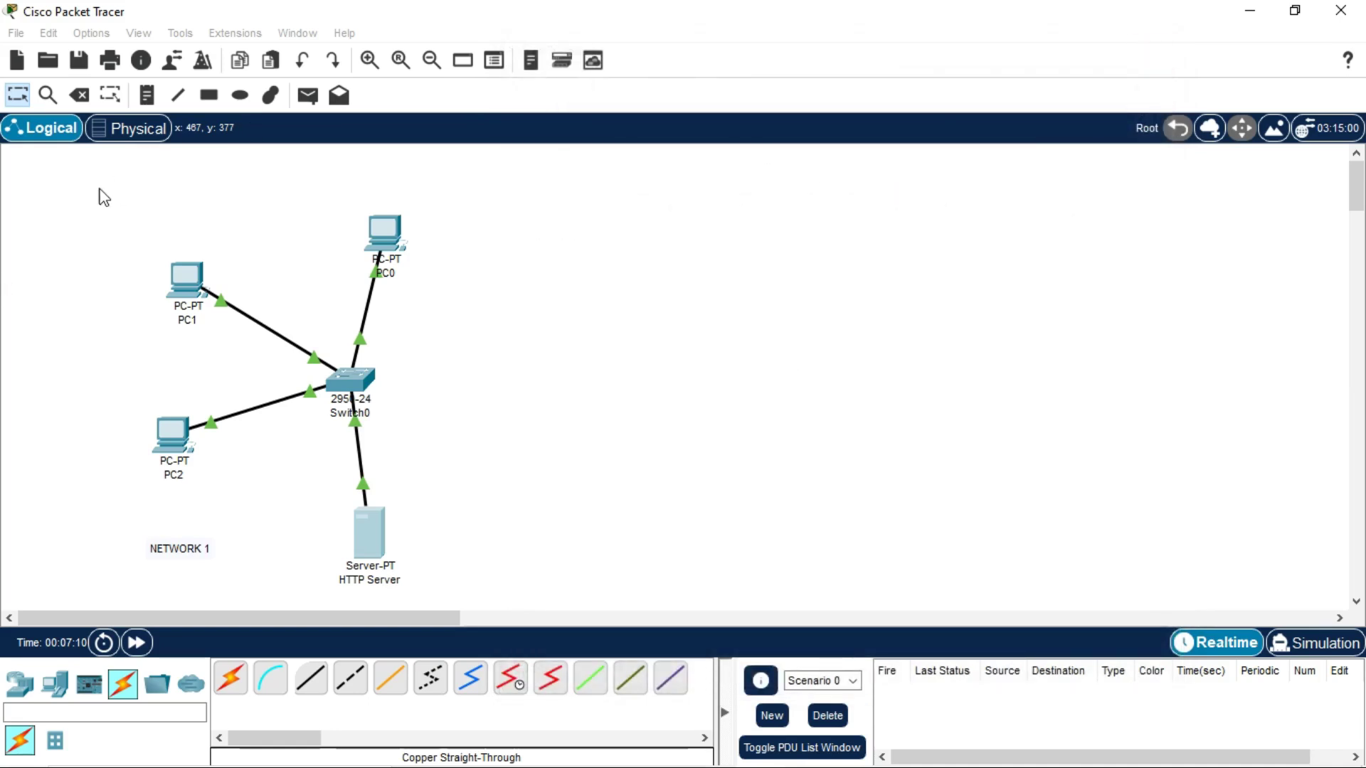
- Place PC3, PC4, PC5 and Server1 on the right side of the canvas and arrange them
left_click_drag(110, 211, 452, 603)
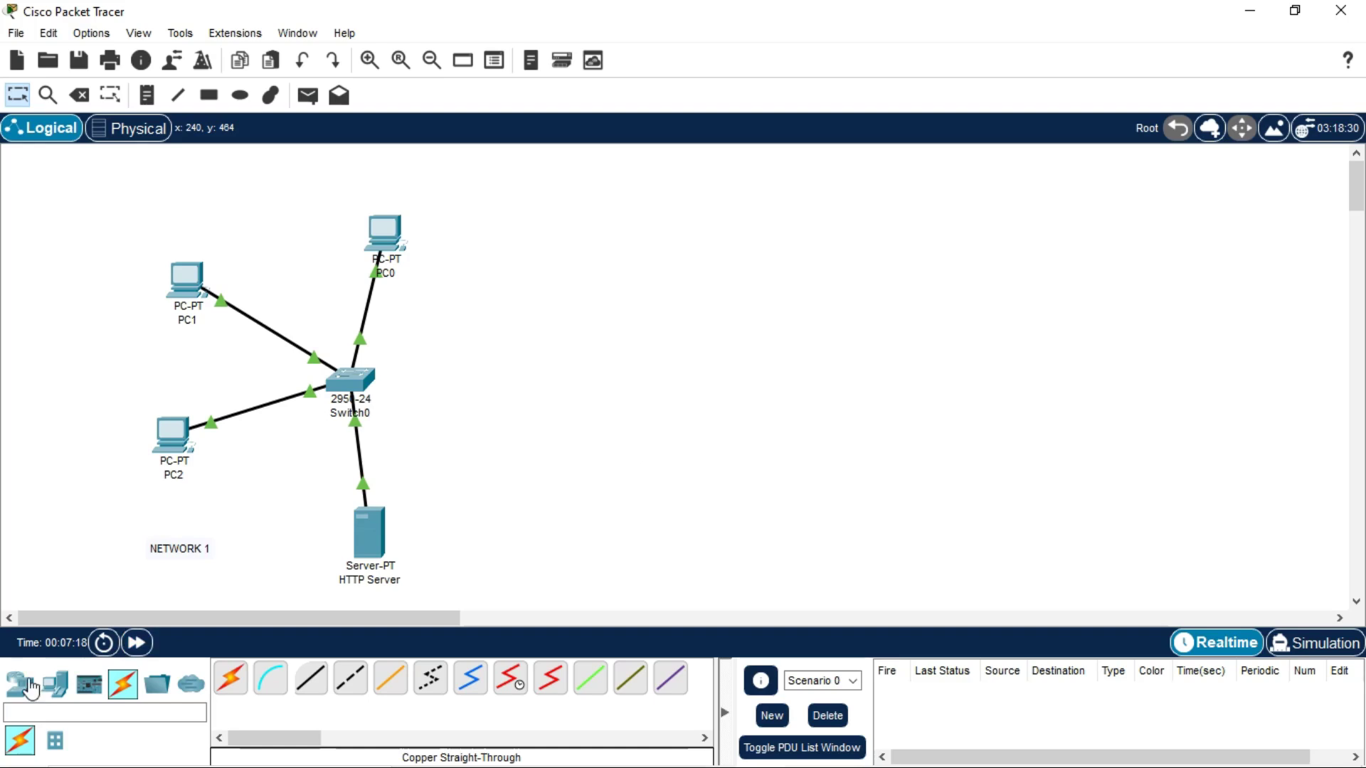
left_click(53, 685)
left_click_drag(230, 679, 953, 224)
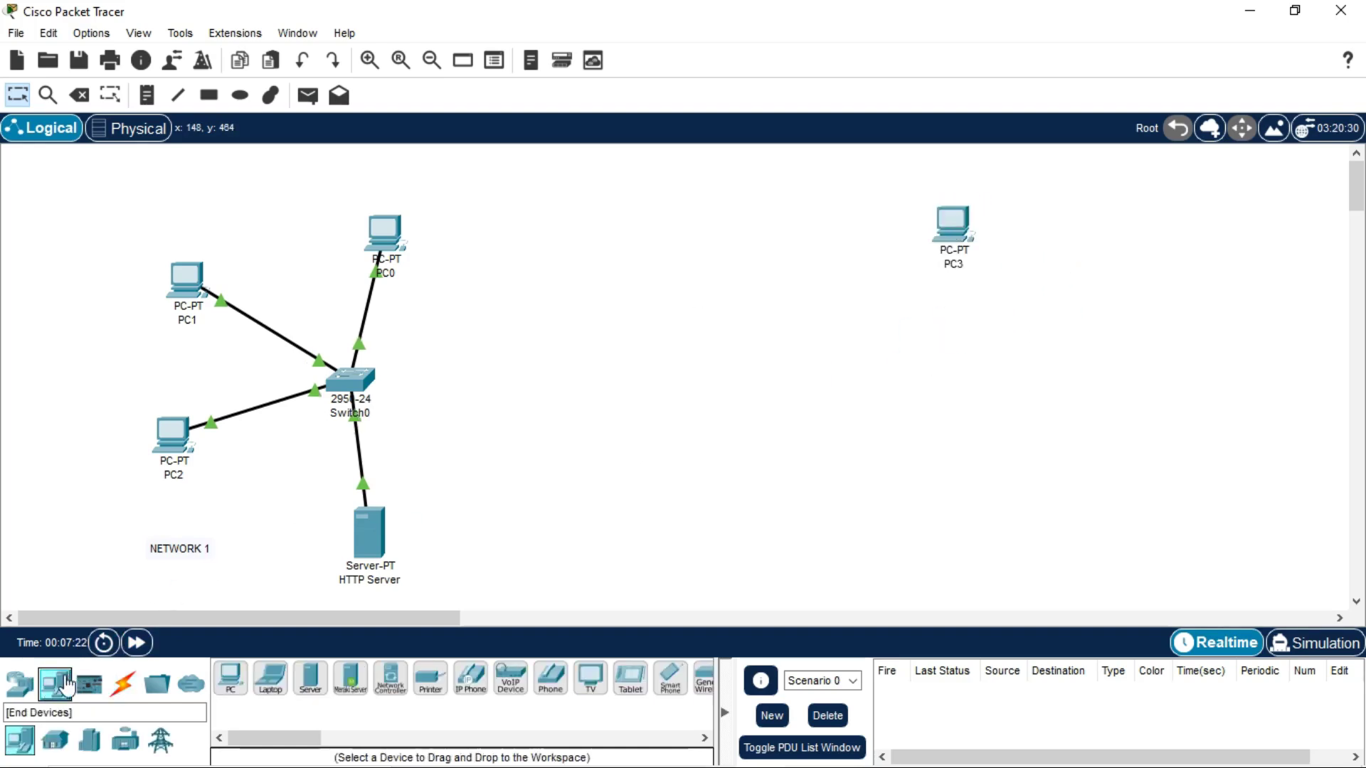
left_click_drag(230, 680, 1077, 313)
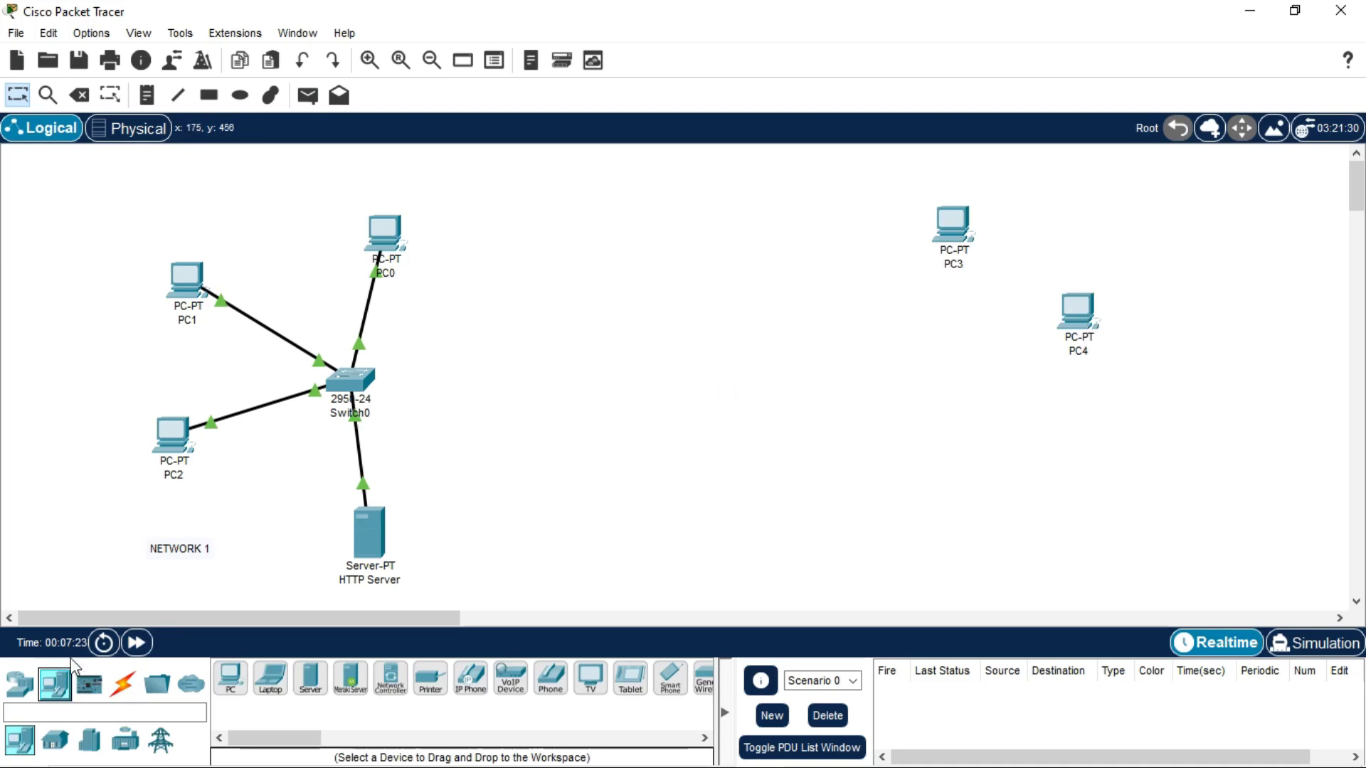
left_click_drag(230, 679, 1121, 459)
left_click_drag(310, 679, 951, 486)
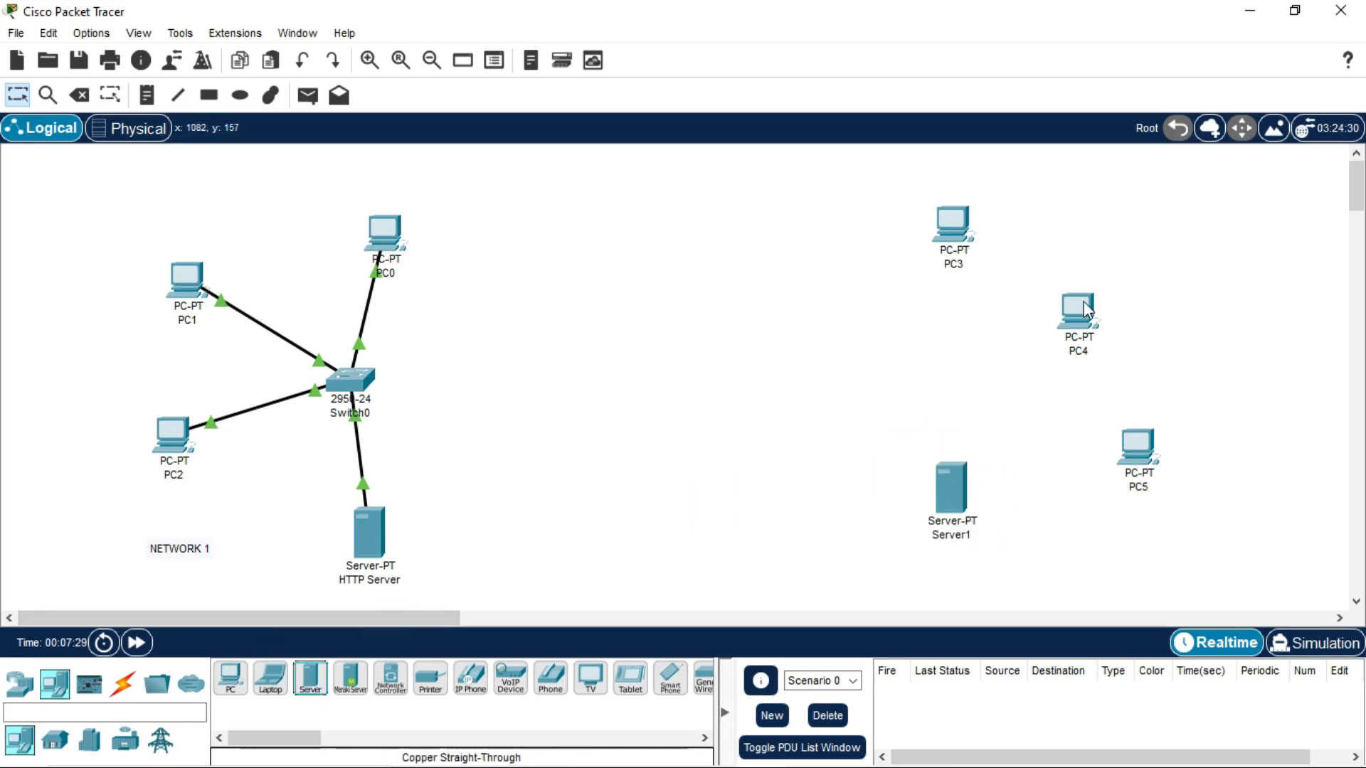
left_click_drag(1084, 305, 1130, 254)
left_click_drag(1138, 440, 1167, 387)
left_click_drag(971, 502, 963, 515)
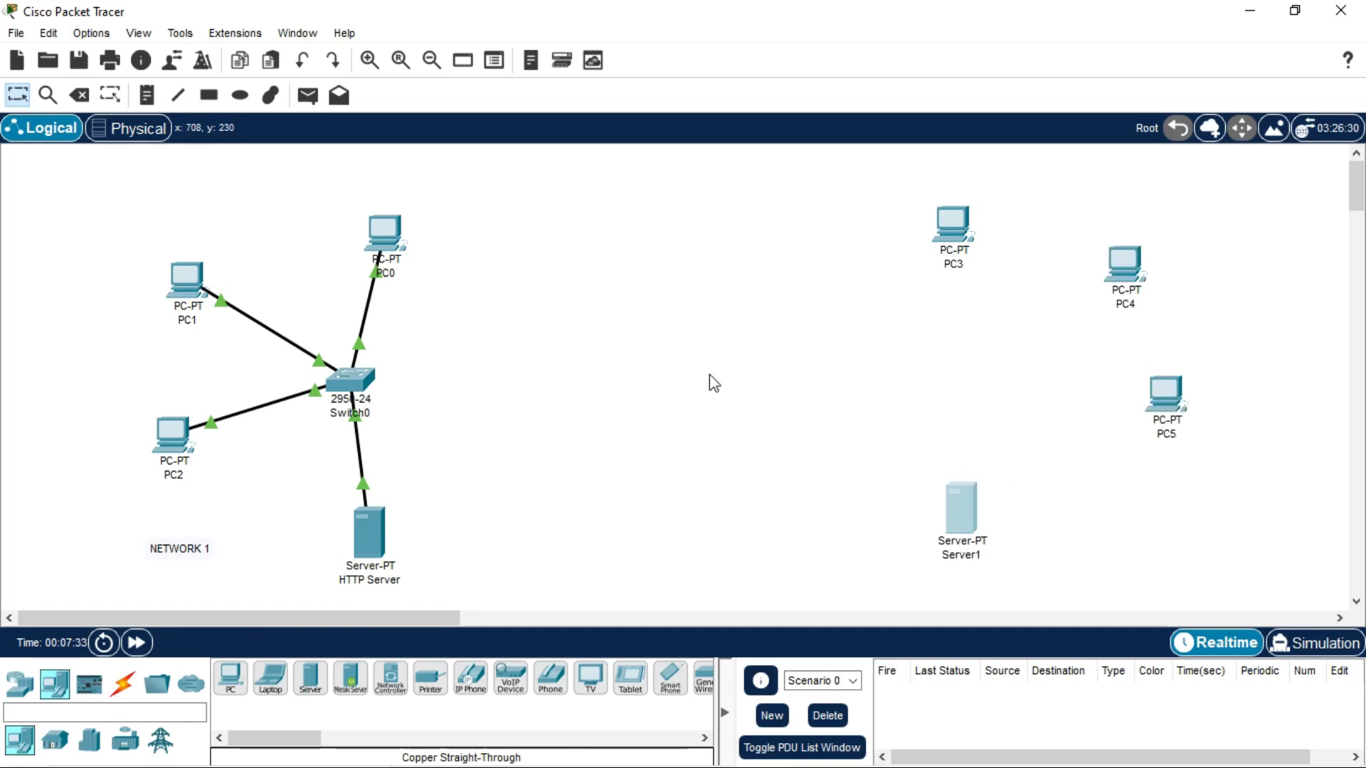
- Add a NETWORK 2 text note under PC5
left_click(146, 100)
left_click(1119, 535)
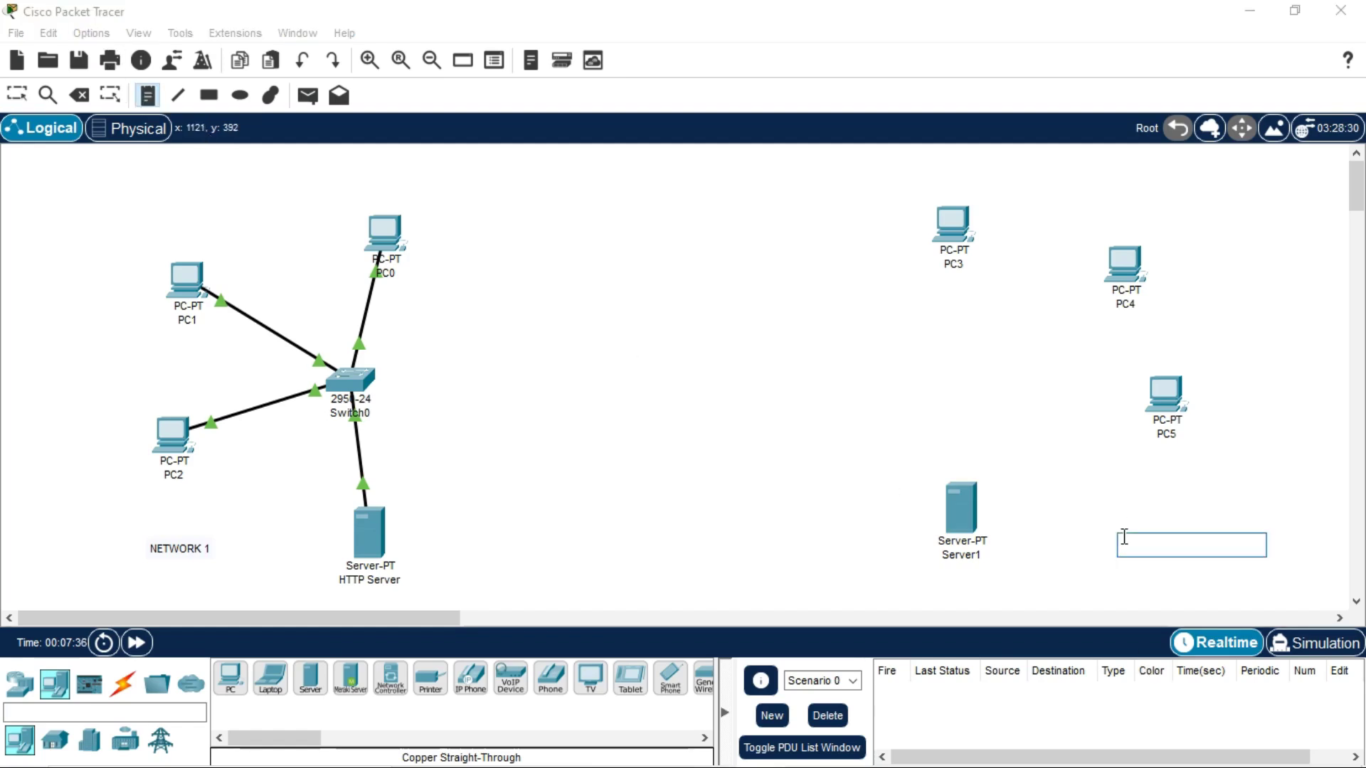
type("N")
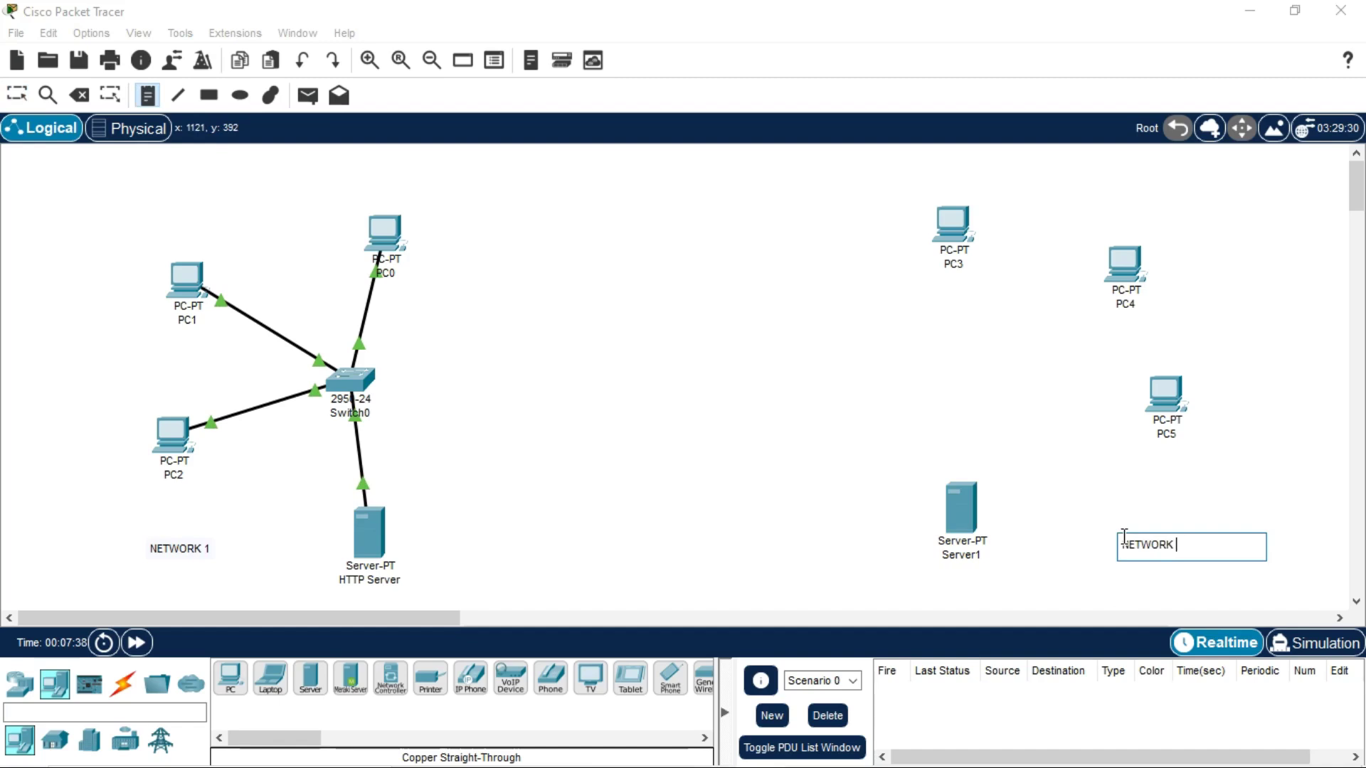
type("ETWORK 2")
left_click(16, 94)
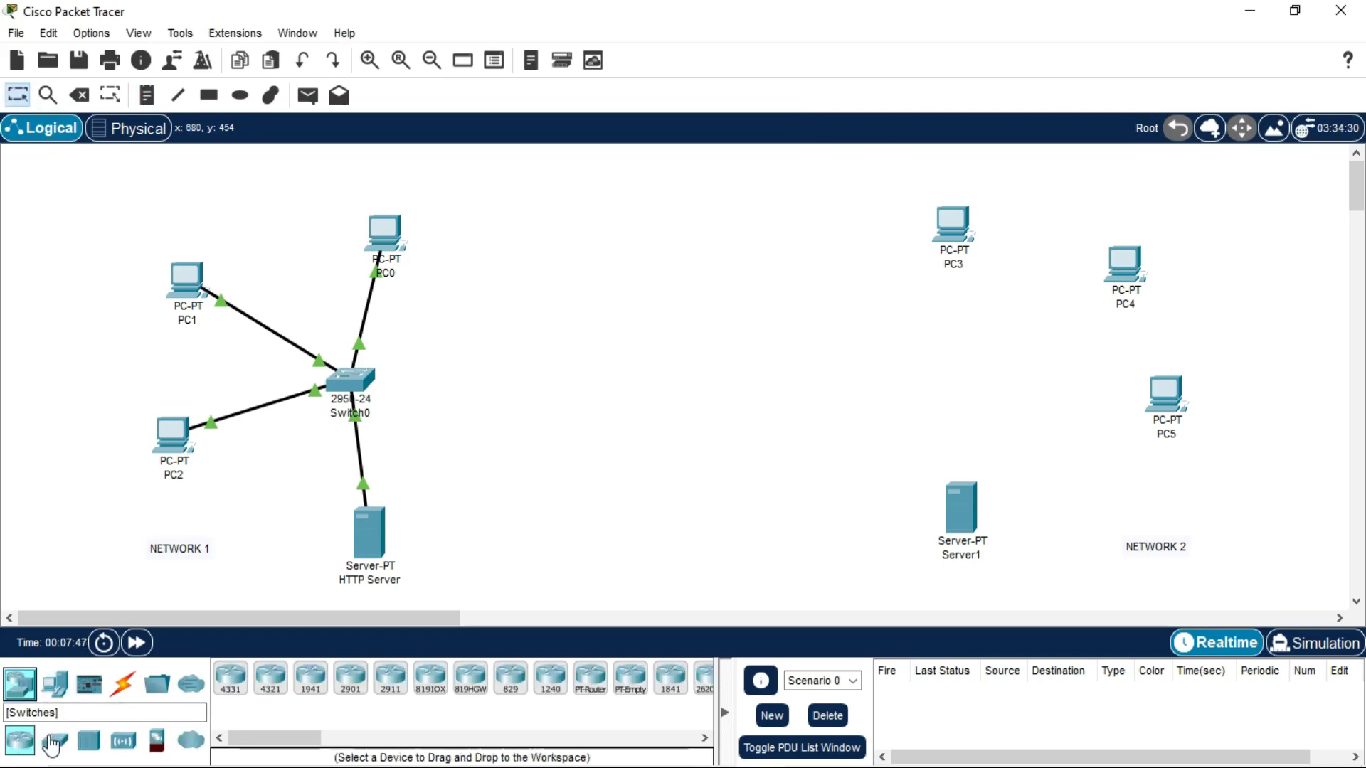
- Place a 2950-24 switch, Switch1, in the middle of NETWORK 2
left_click(29, 685)
left_click(511, 680)
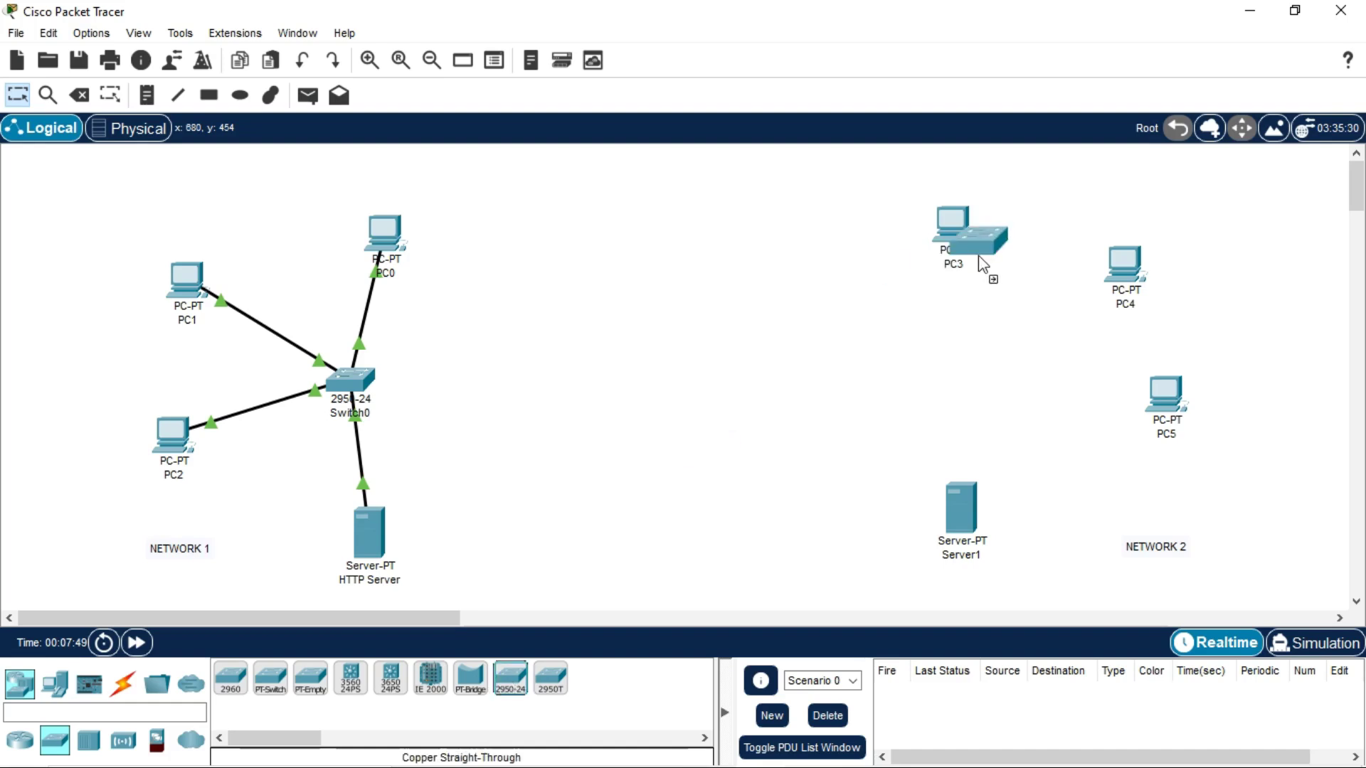
left_click(948, 368)
left_click_drag(949, 370, 956, 361)
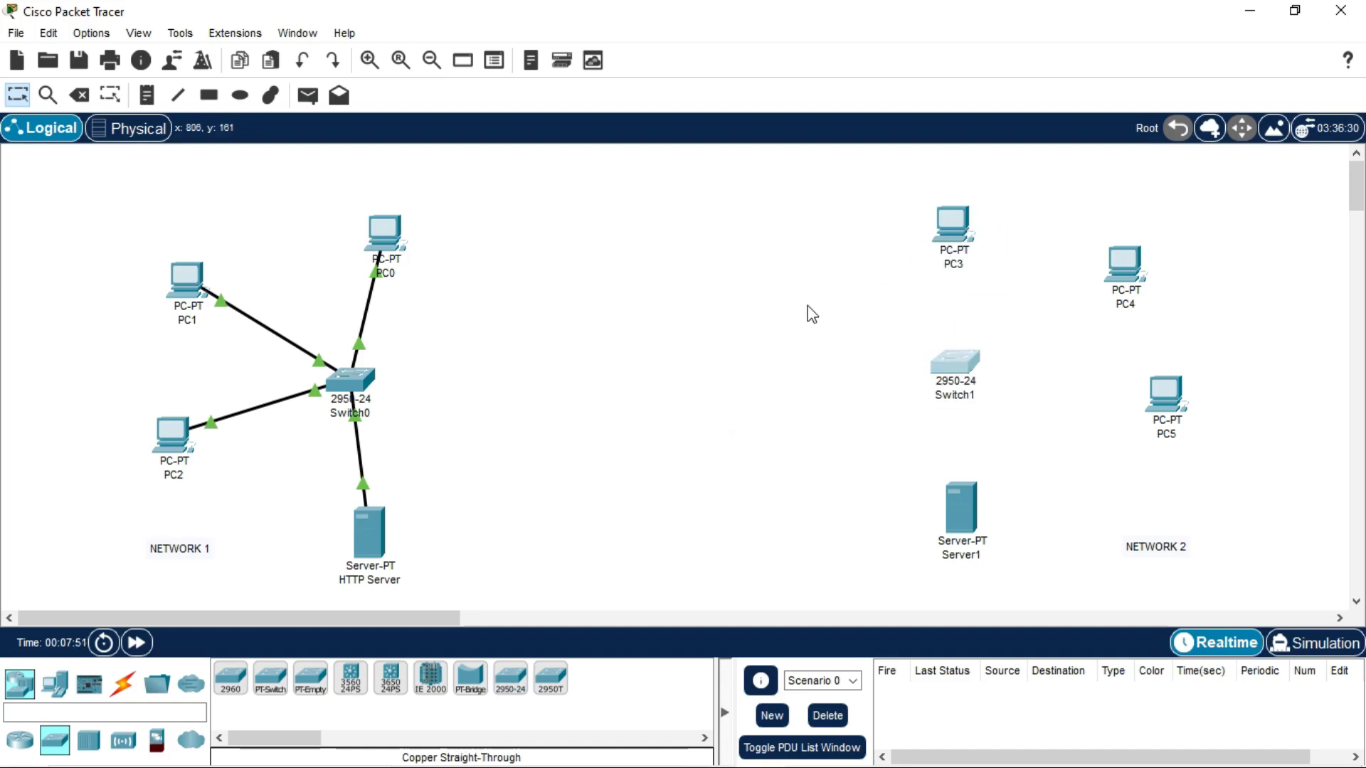
- Cable Server1 and PC5 FastEthernet0 to Switch1 with copper straight-through cables
left_click(122, 684)
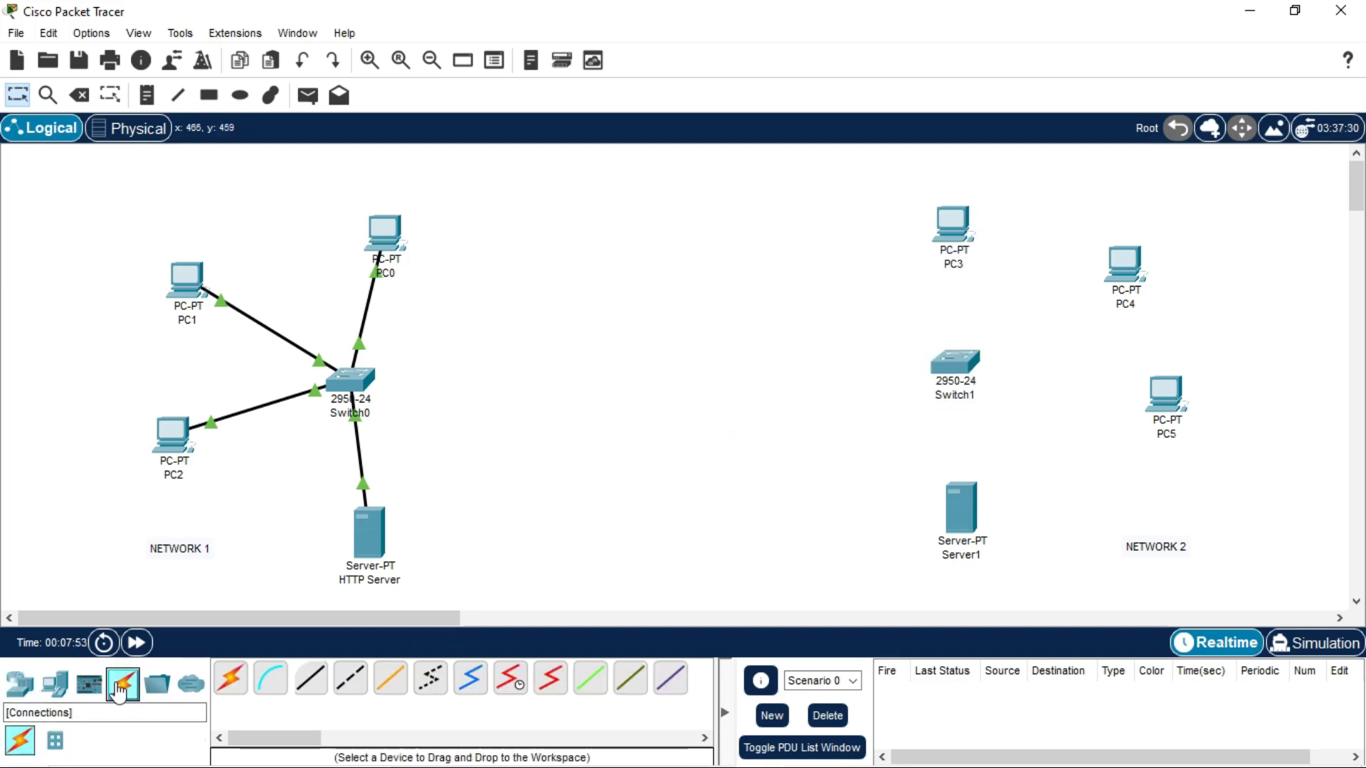
left_click(308, 686)
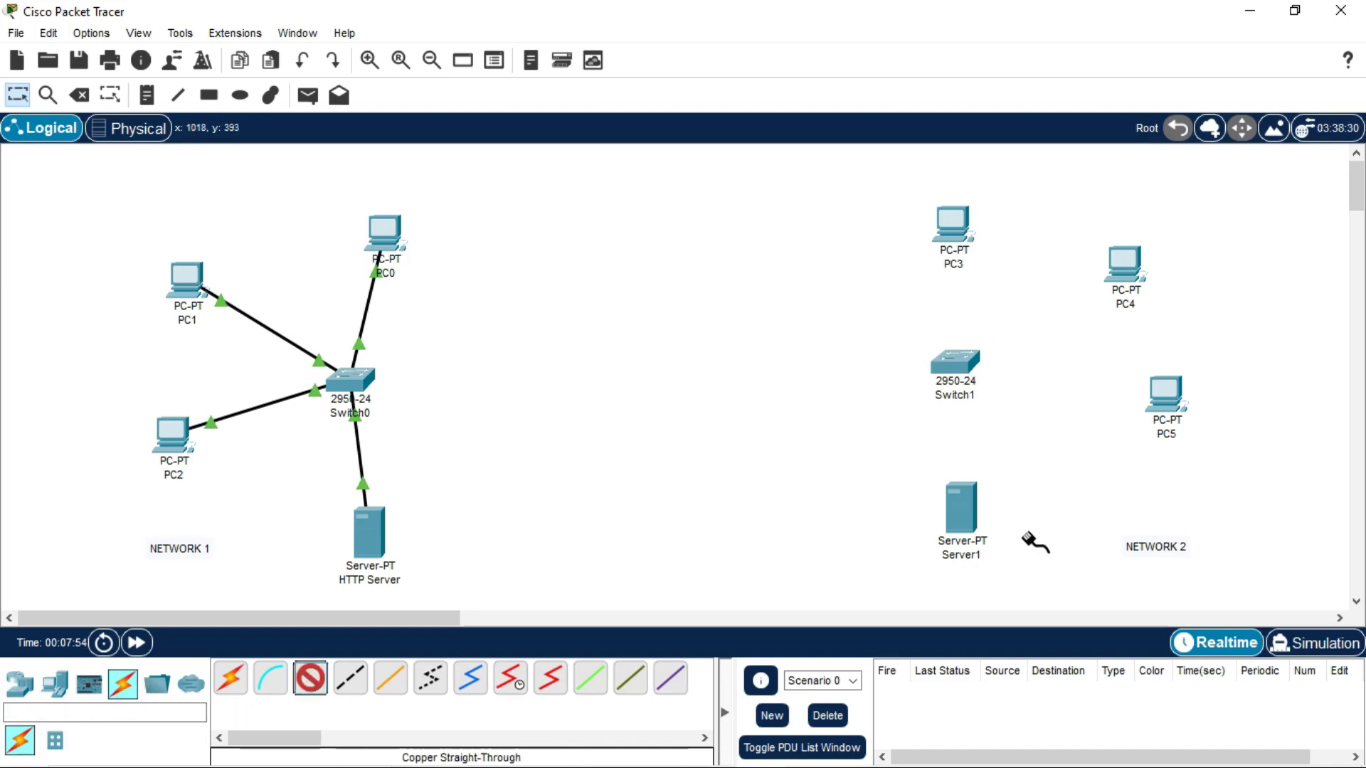
left_click(963, 517)
left_click(1003, 527)
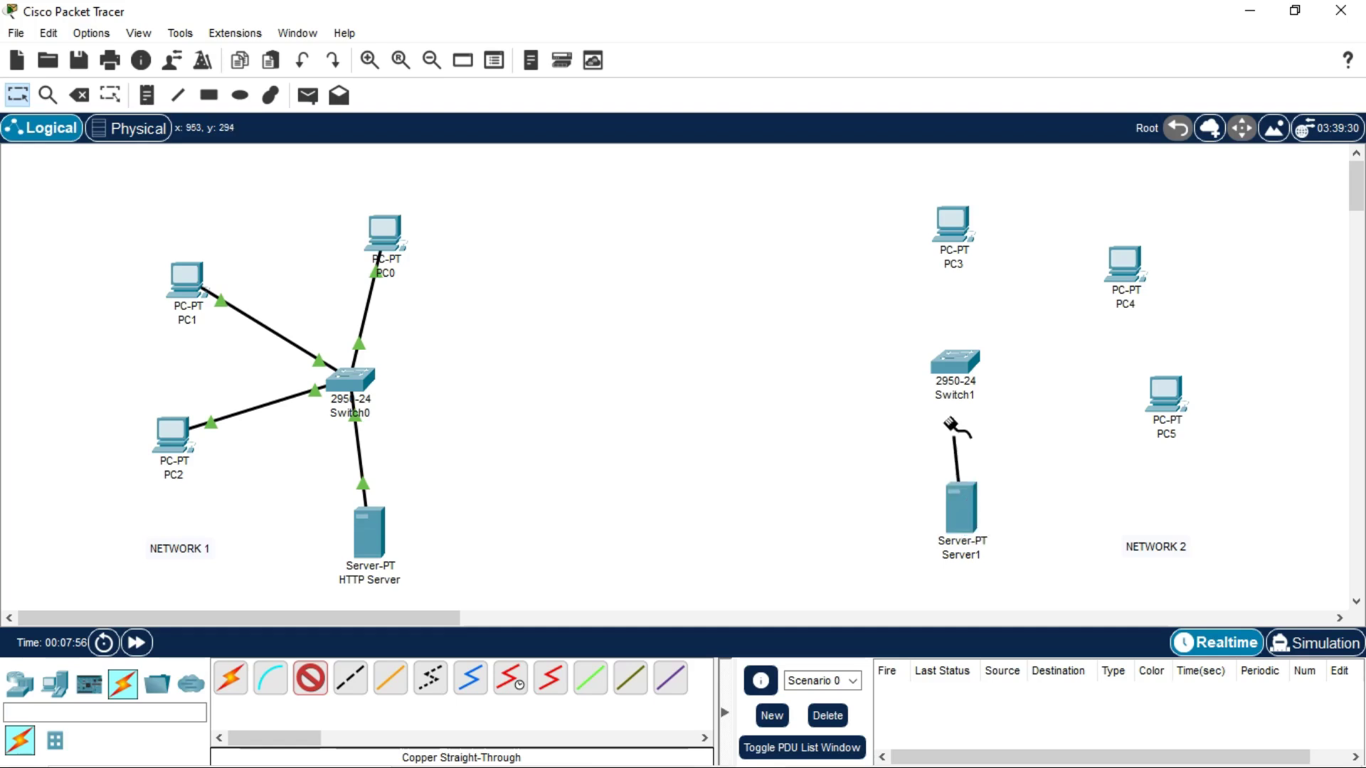
left_click(953, 360)
left_click(1009, 345)
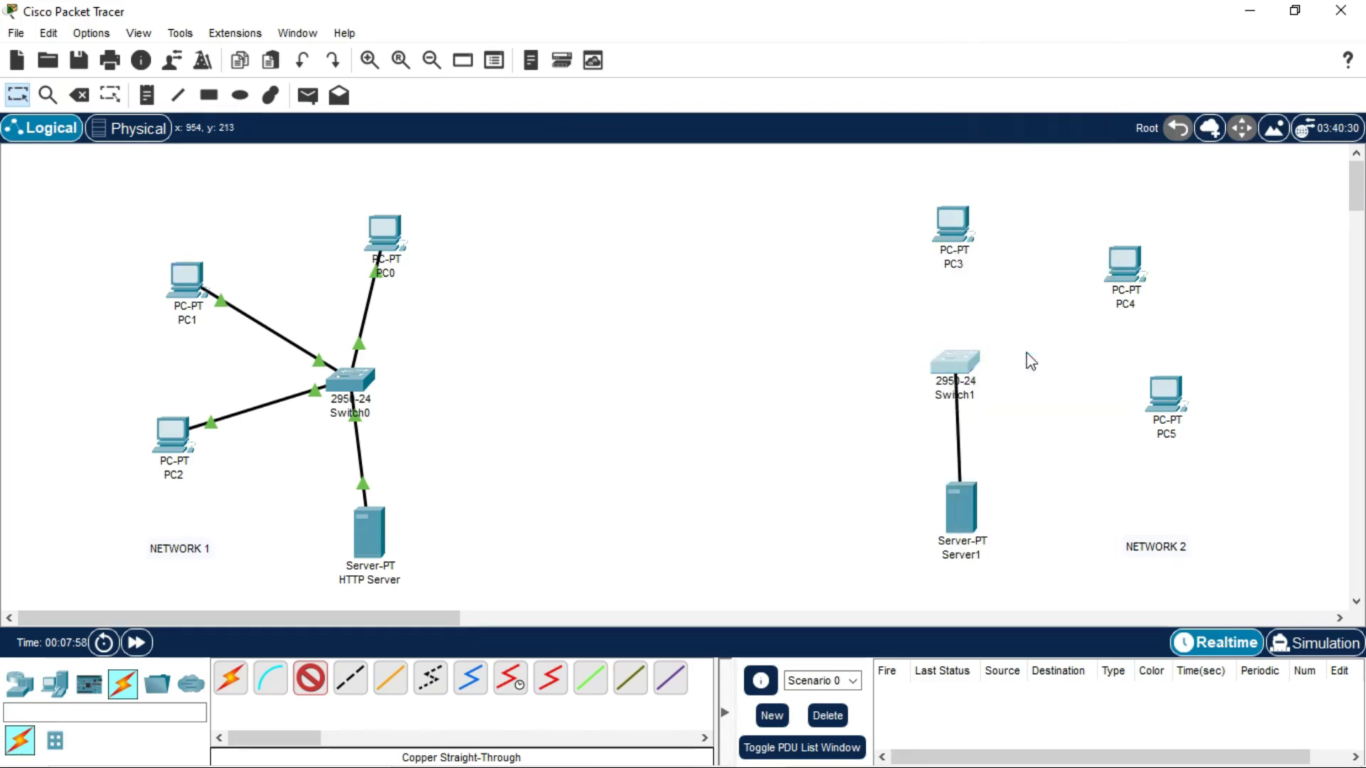
left_click(1168, 395)
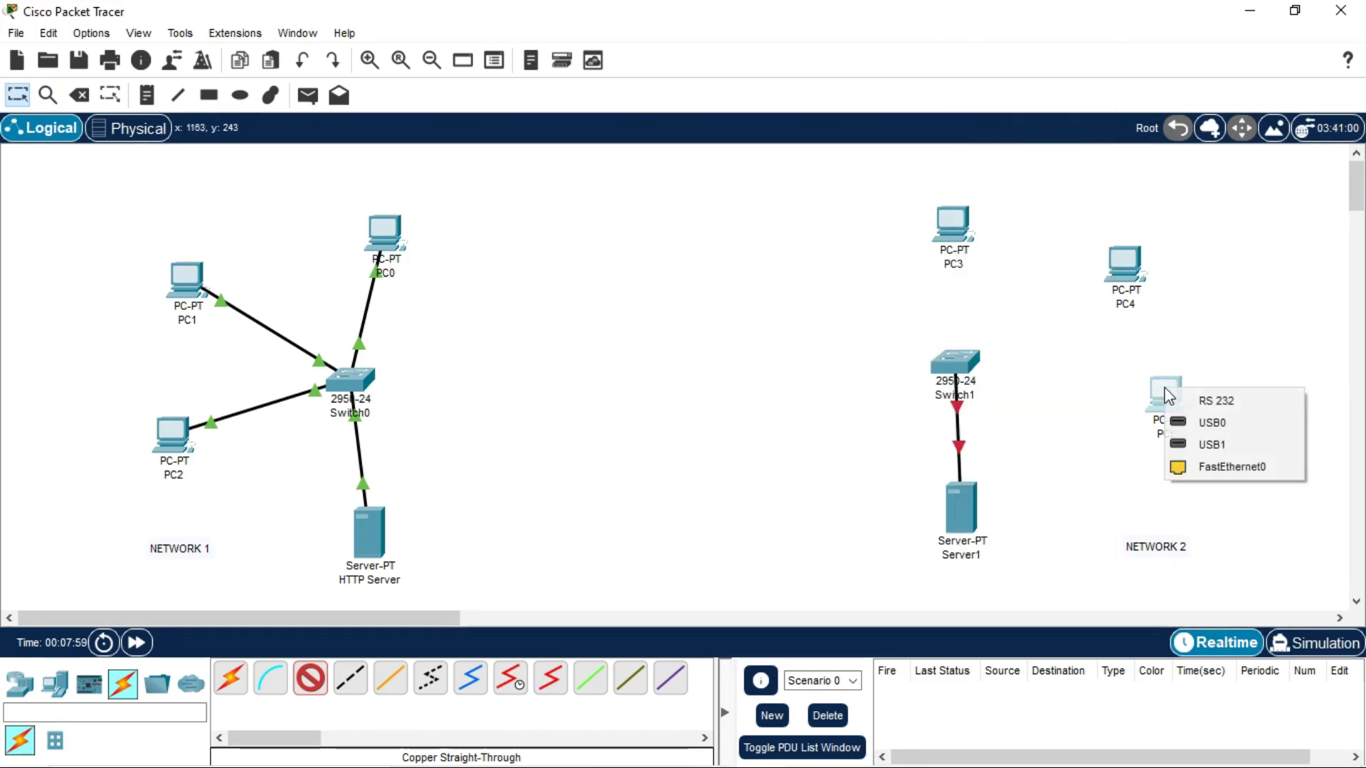
left_click(1198, 466)
left_click(952, 356)
left_click(1074, 360)
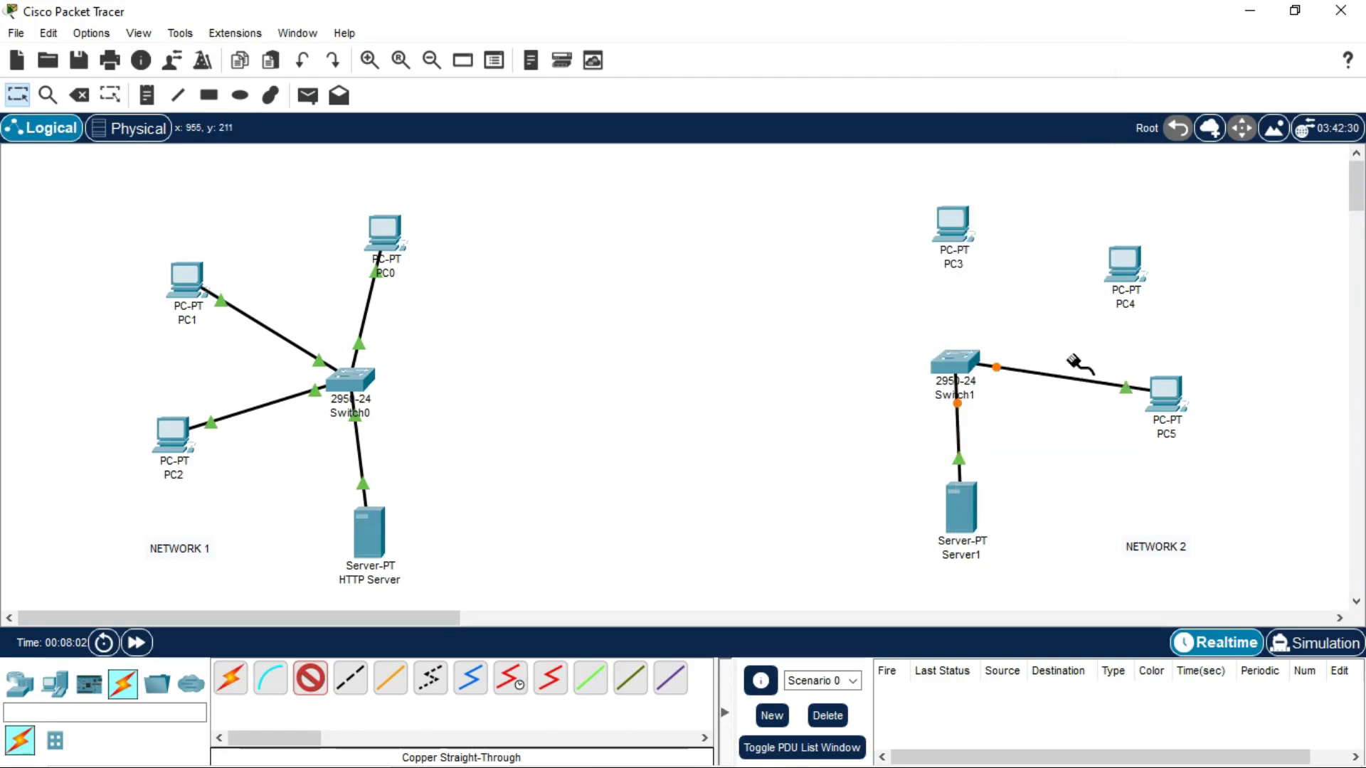
- Cable PC4 and PC3 FastEthernet0 to Switch1, then open PC3's settings window
left_click(1113, 266)
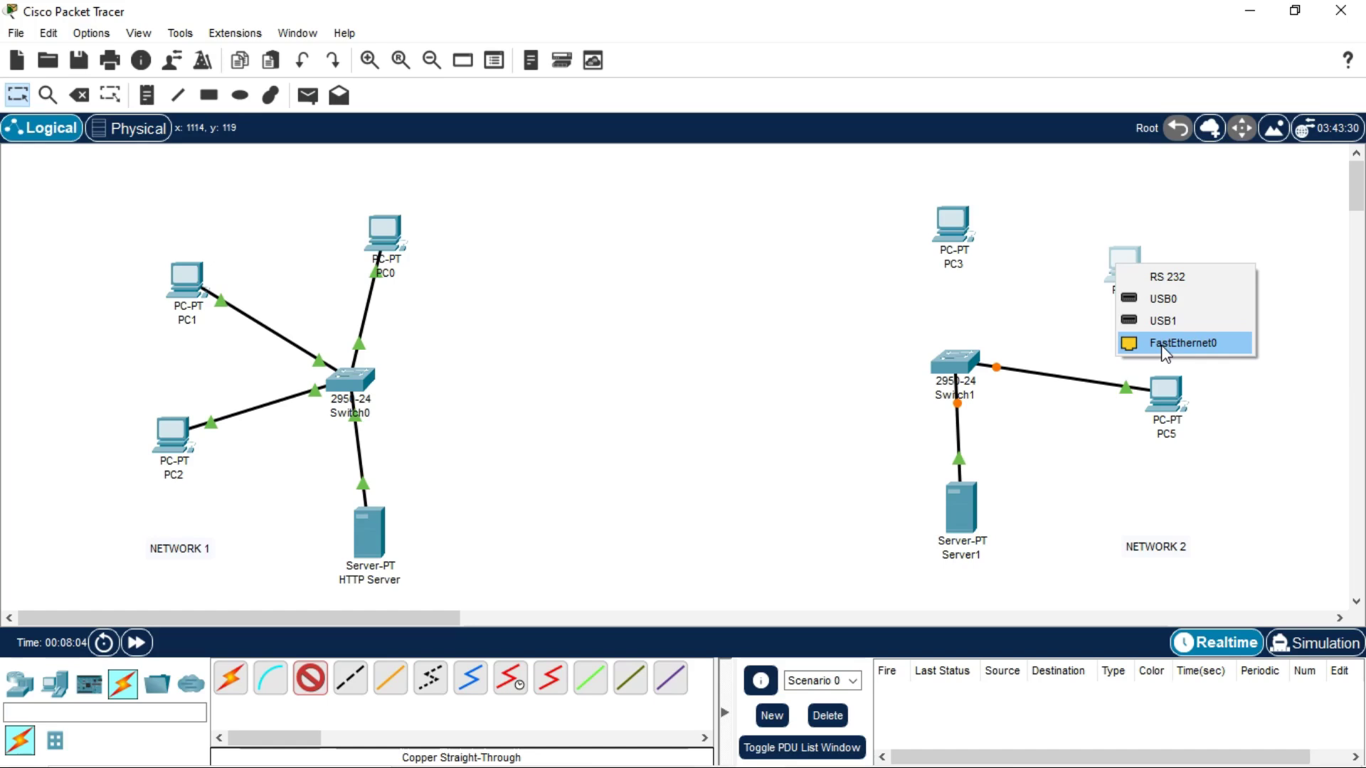
left_click(1167, 342)
left_click(946, 365)
left_click(1010, 379)
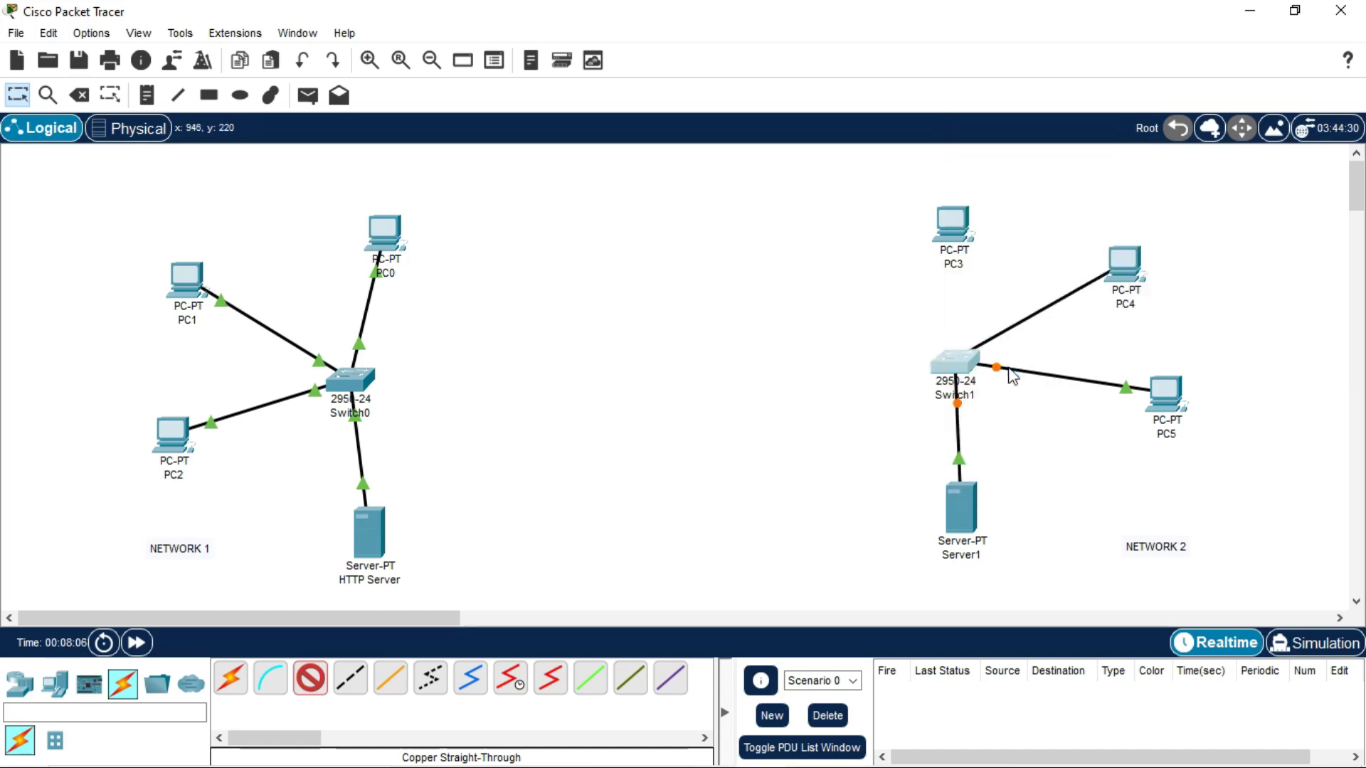
left_click(950, 226)
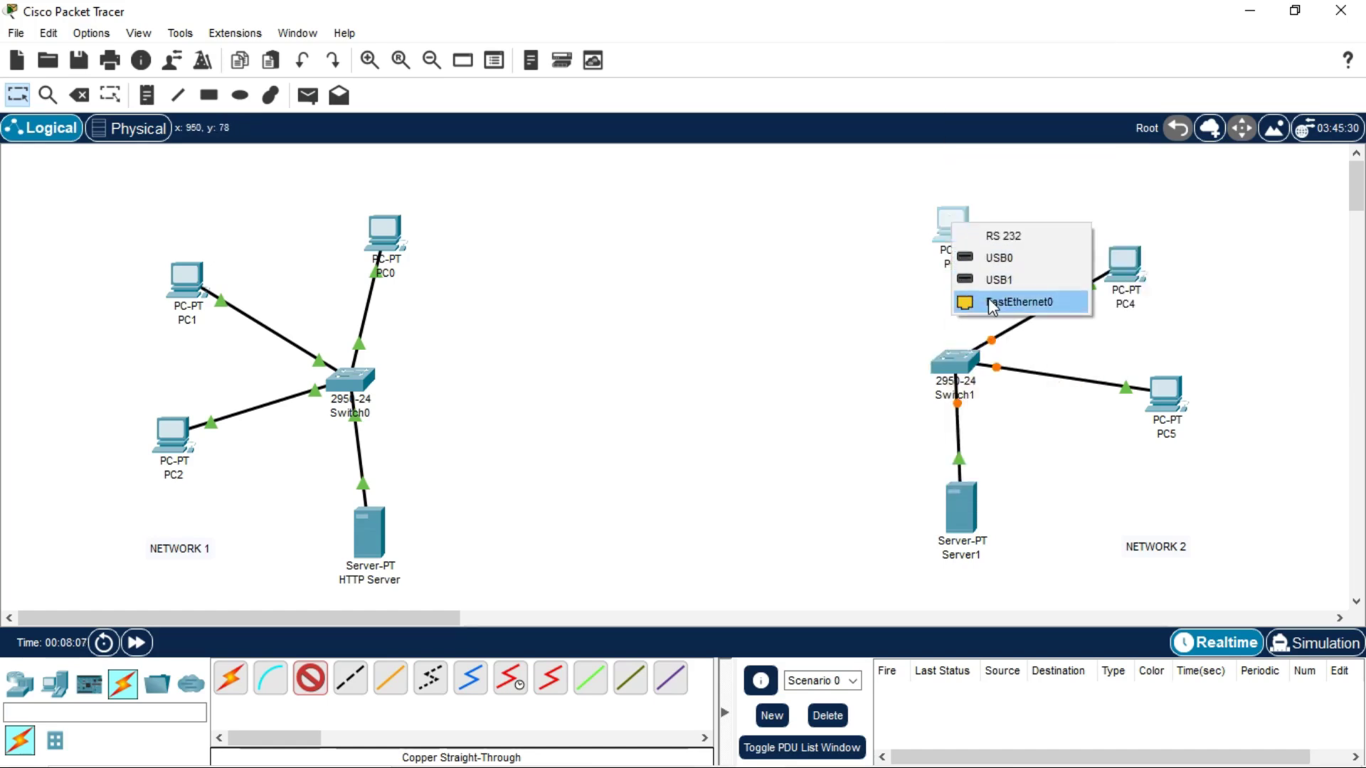
left_click(995, 302)
left_click(953, 370)
left_click(1037, 317)
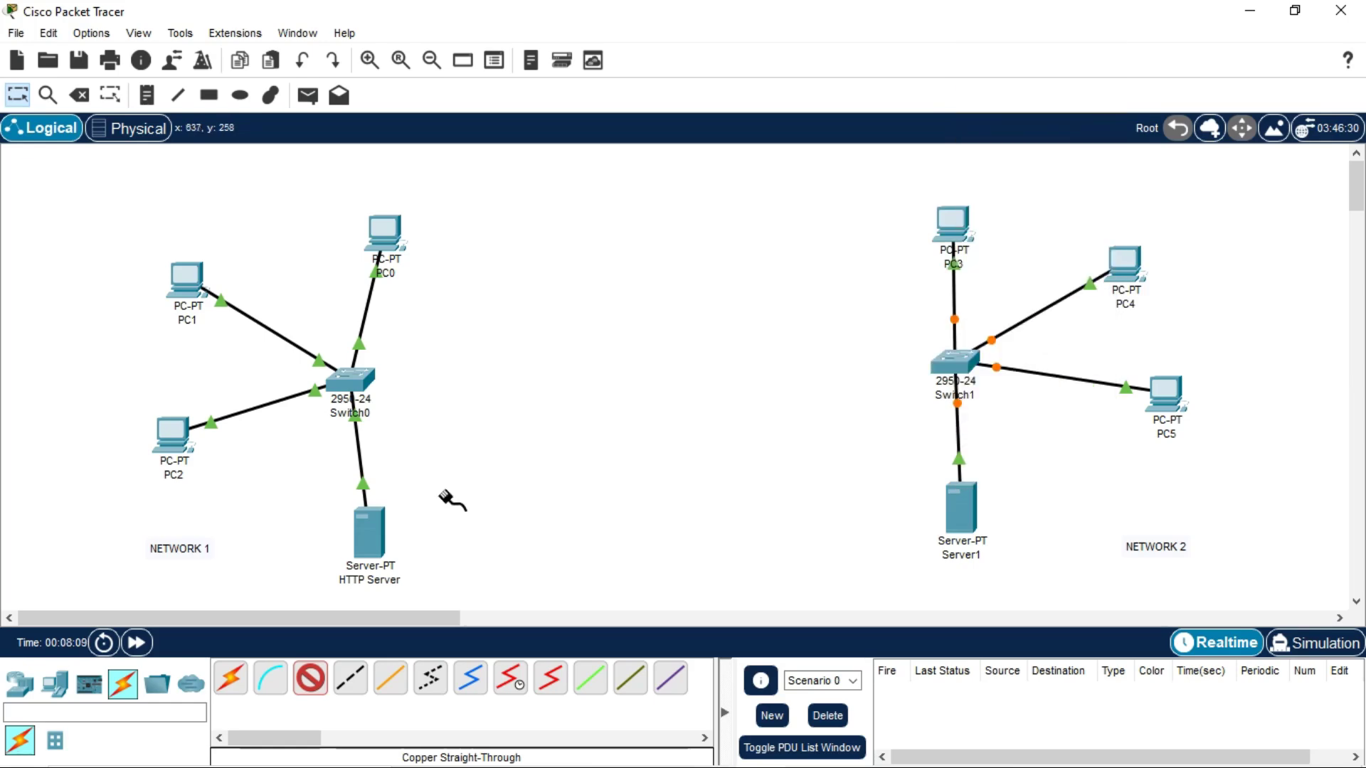
left_click(310, 678)
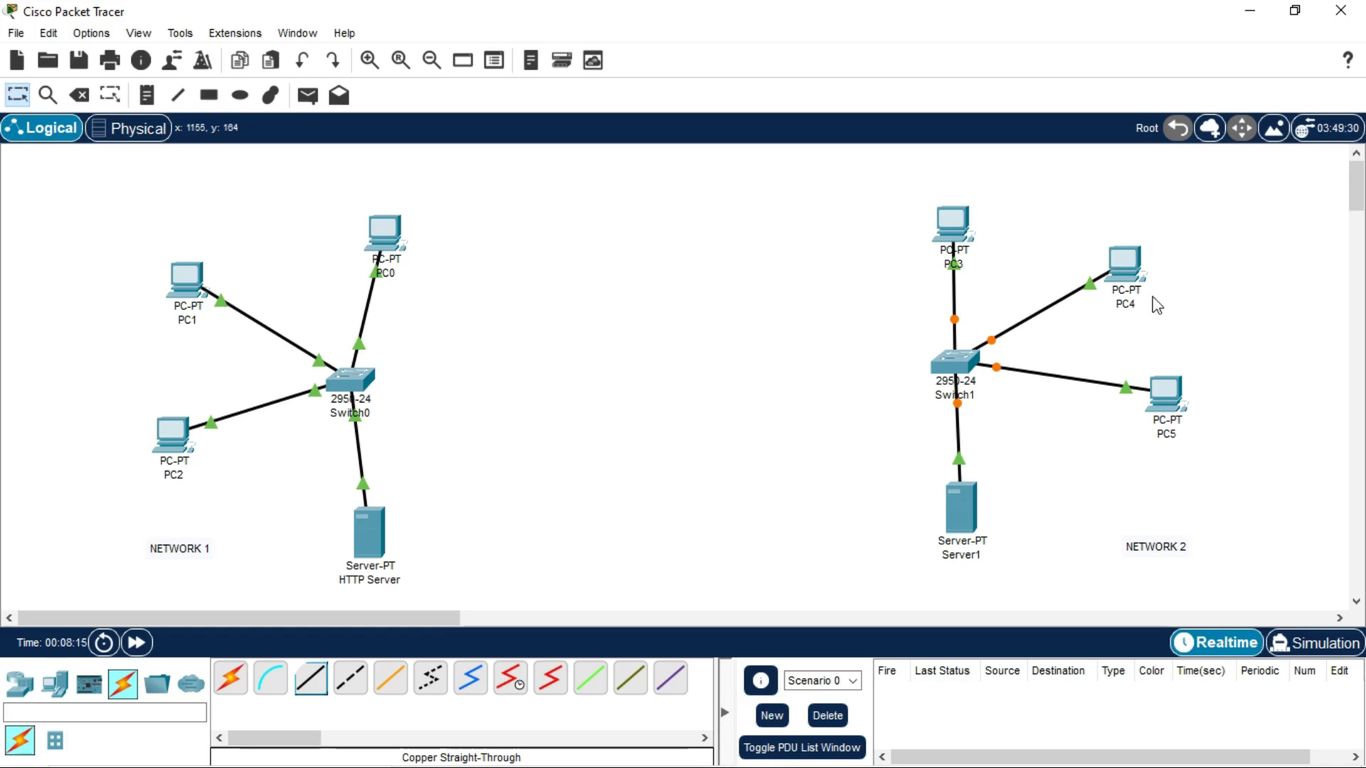
left_click(953, 217)
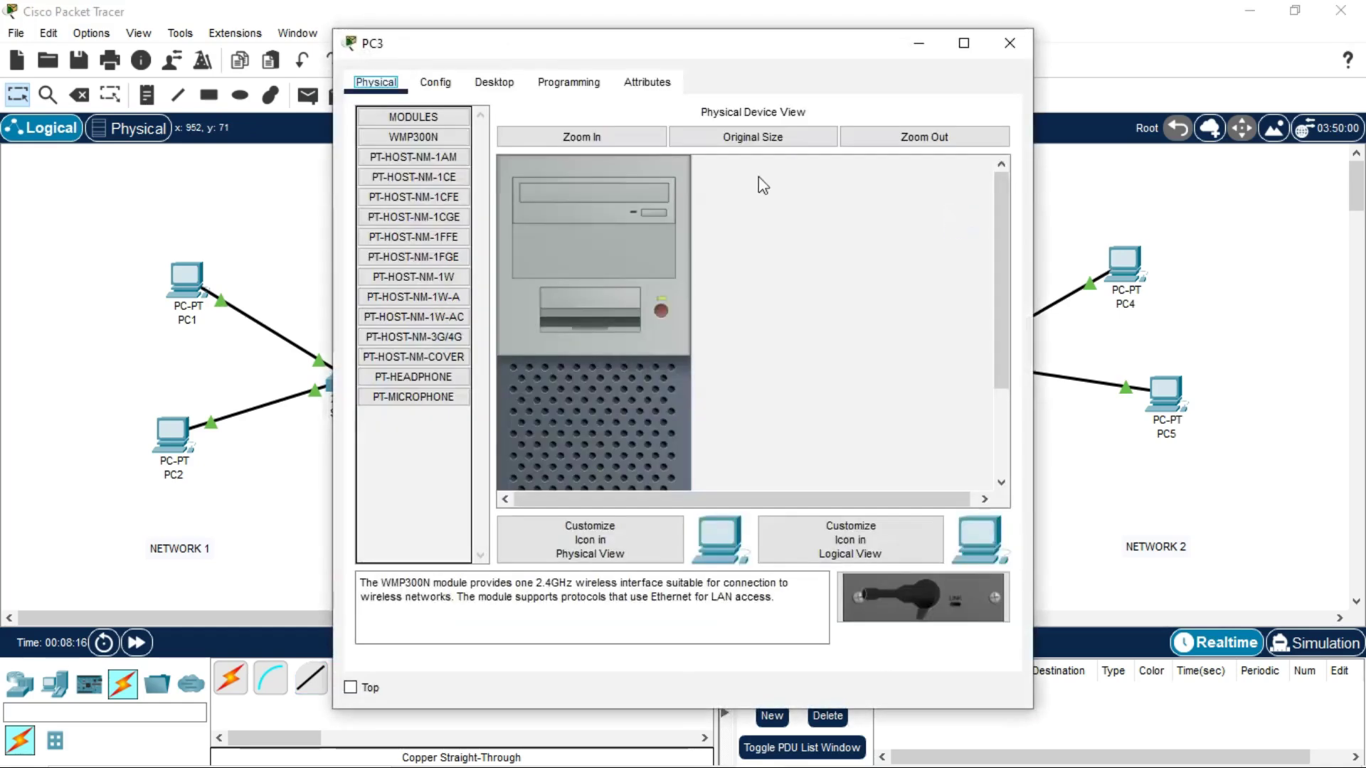
- Set PC3 to IP 192.168.11.1, mask 255.255.255.0, gateway 192.168.11.10, and close its window
left_click(509, 70)
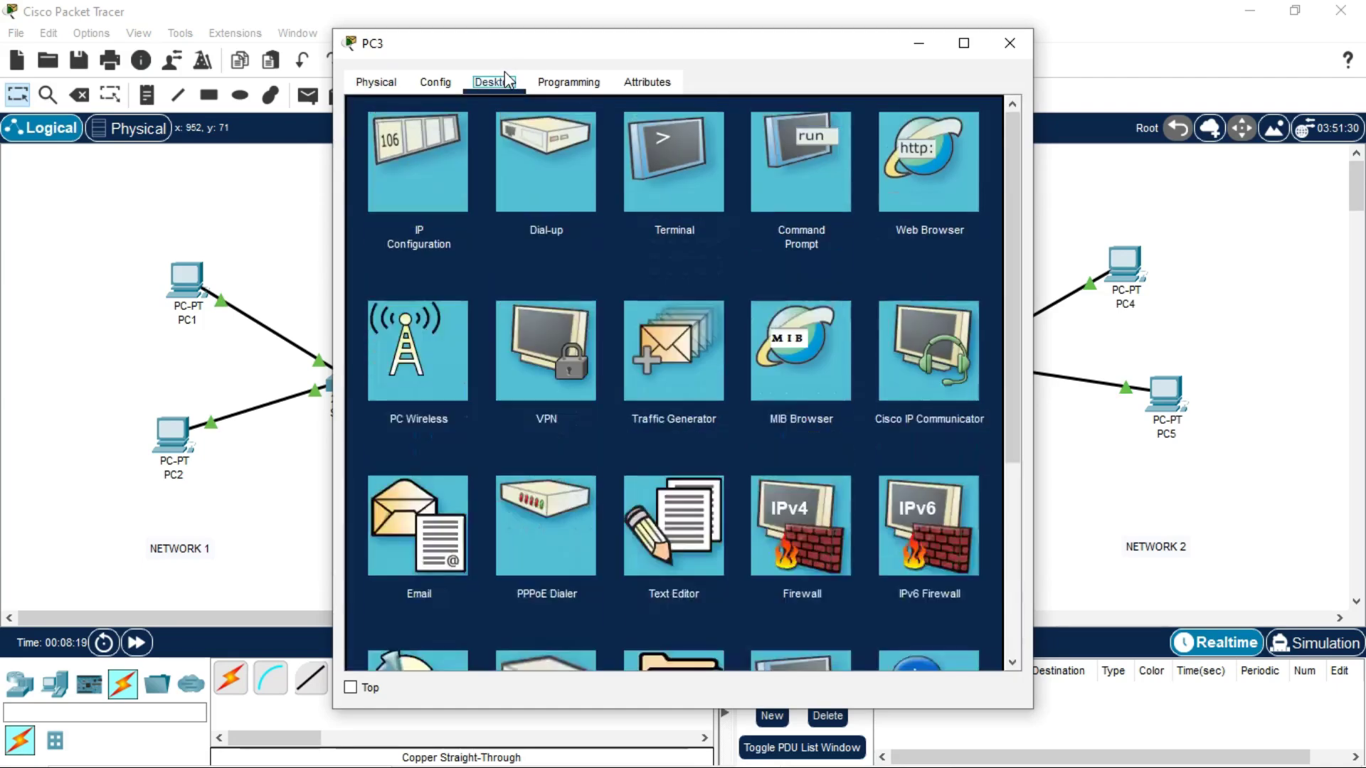
left_click(444, 161)
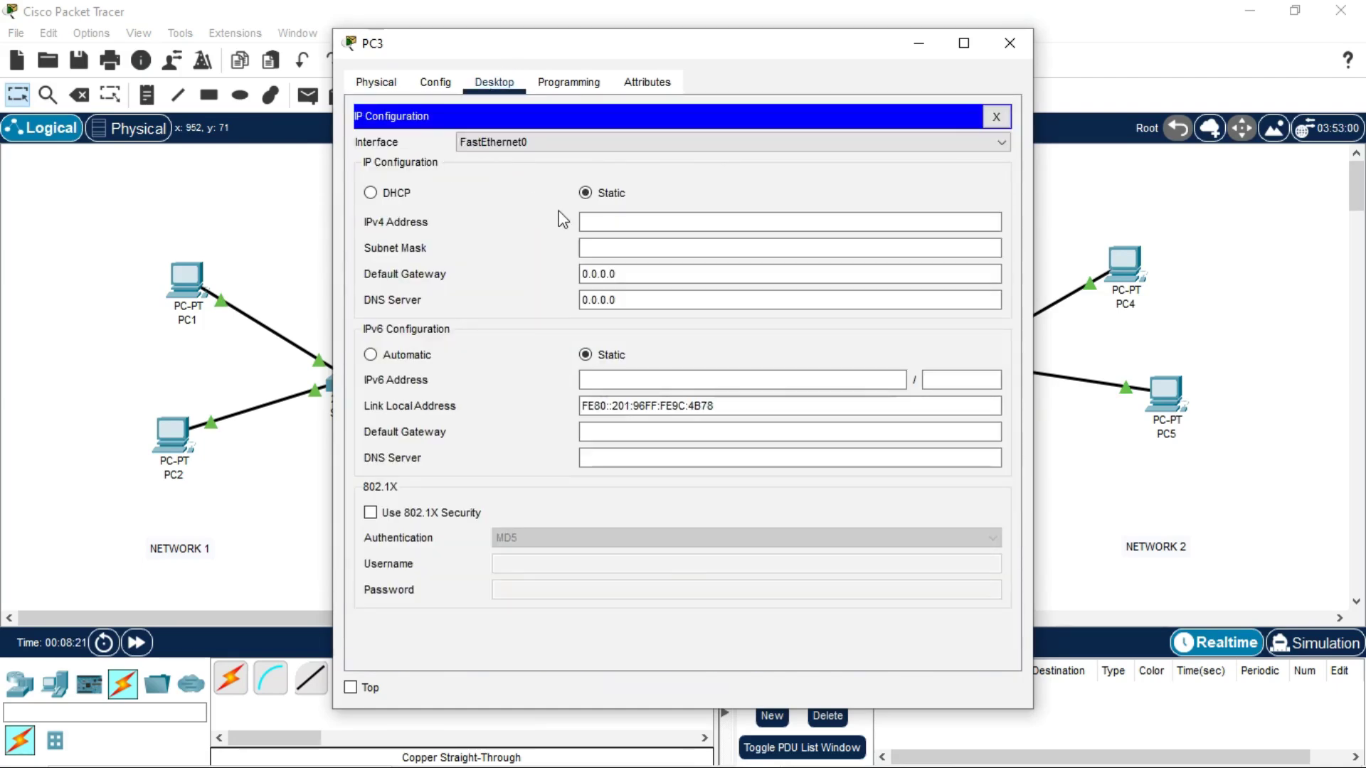
left_click(590, 222)
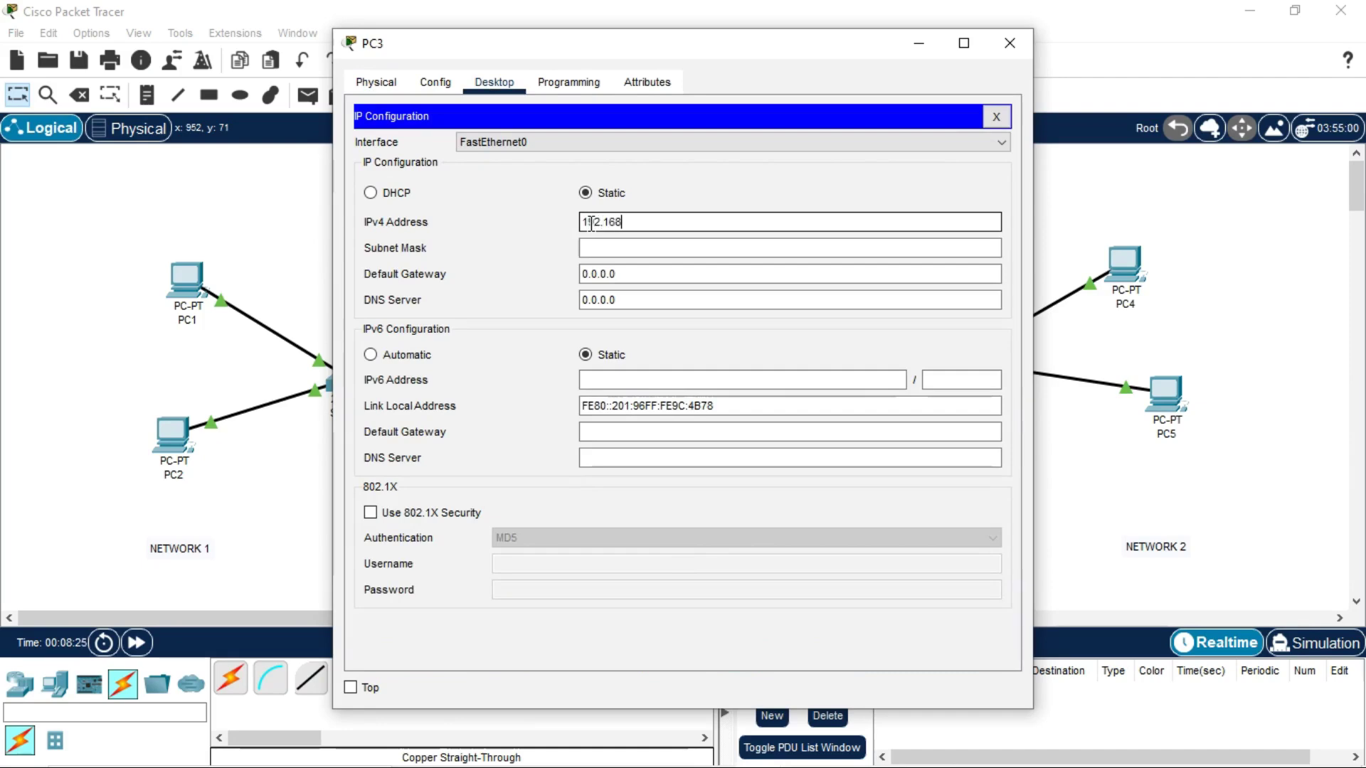
type("192.168.11.1")
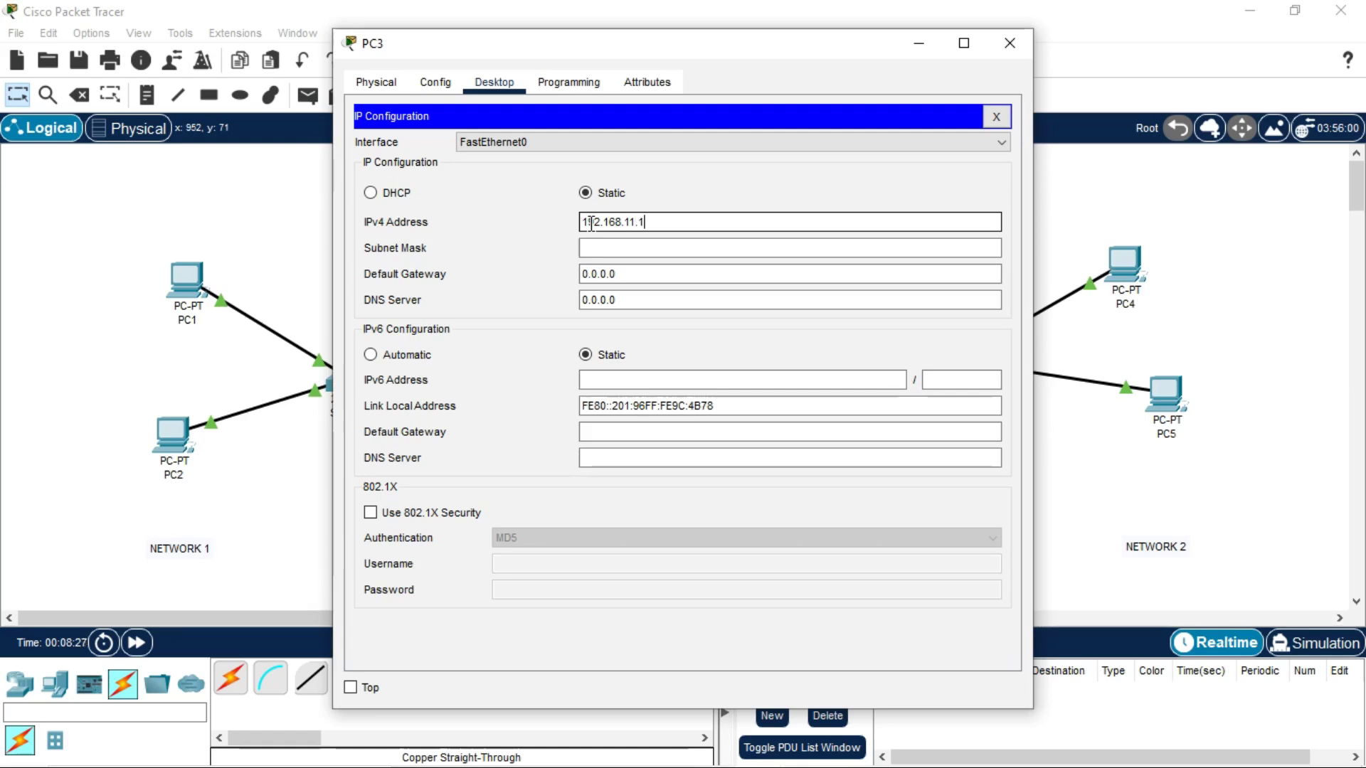
left_click(608, 247)
left_click(632, 274)
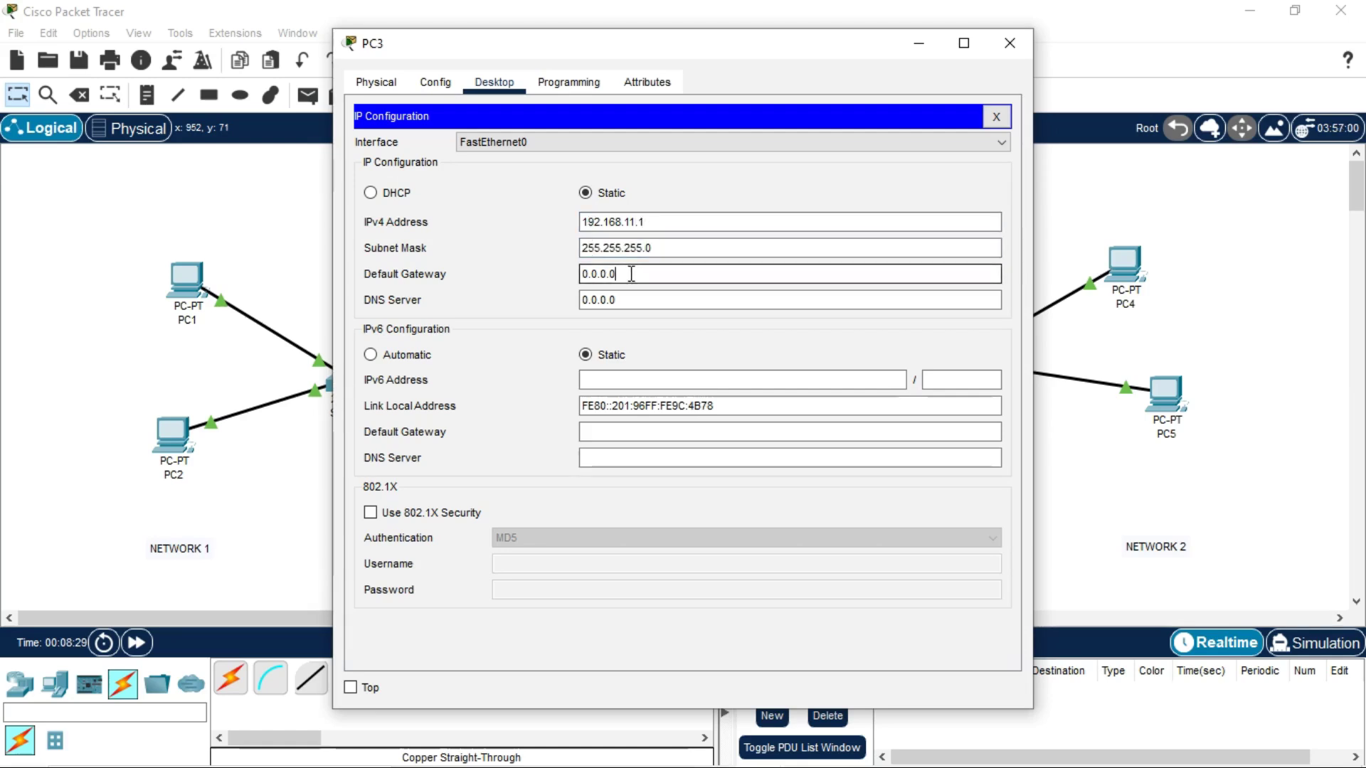
key("BackSpace")
key("BackSpace")
key("BackSpace")
type("192.168.11.10")
left_click_drag(651, 222, 577, 220)
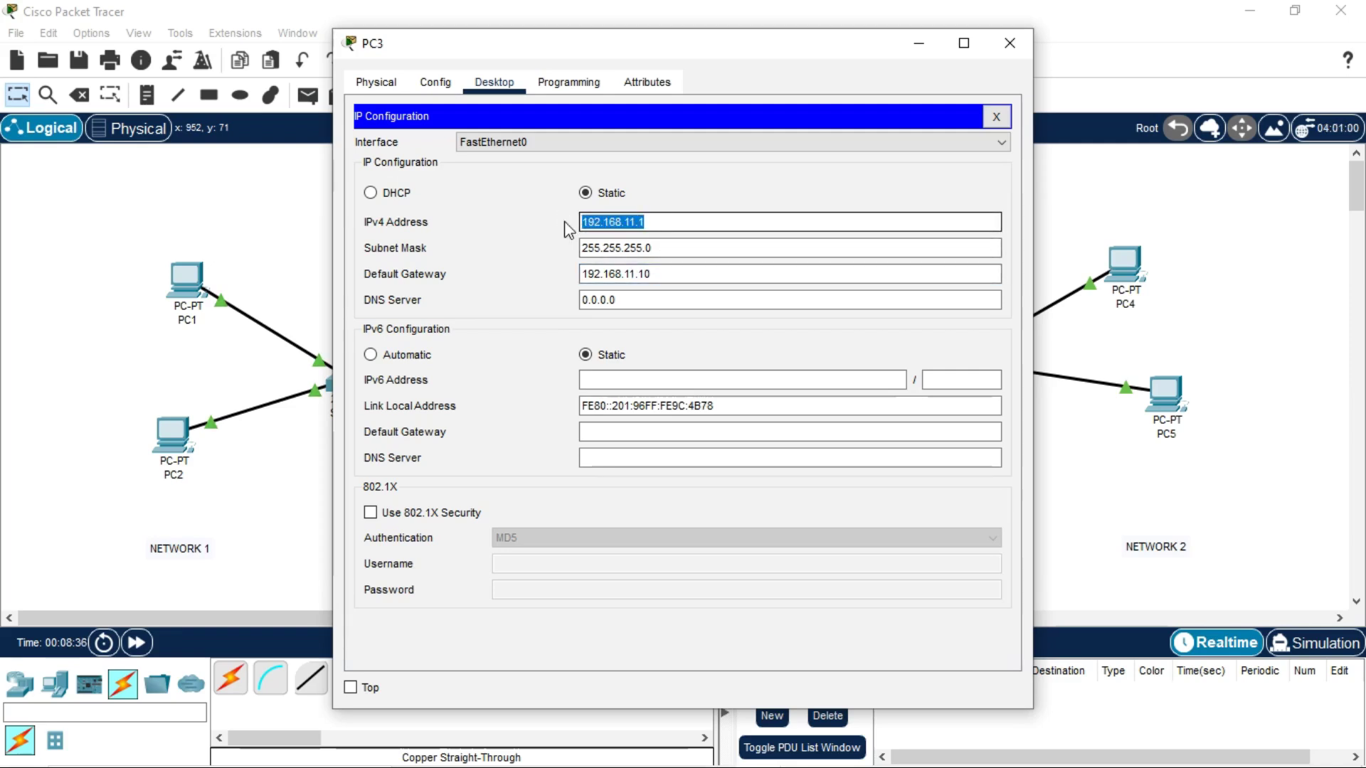
left_click(689, 223)
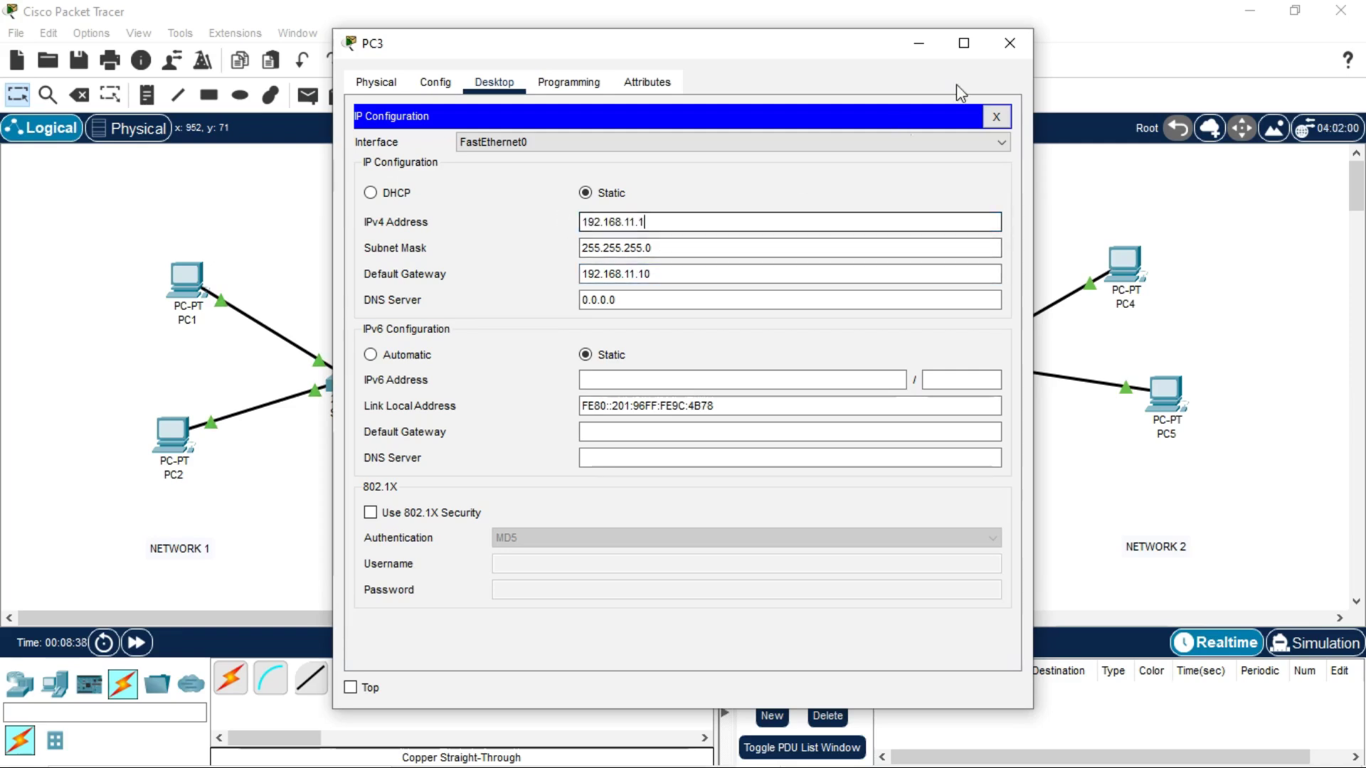
left_click(1022, 42)
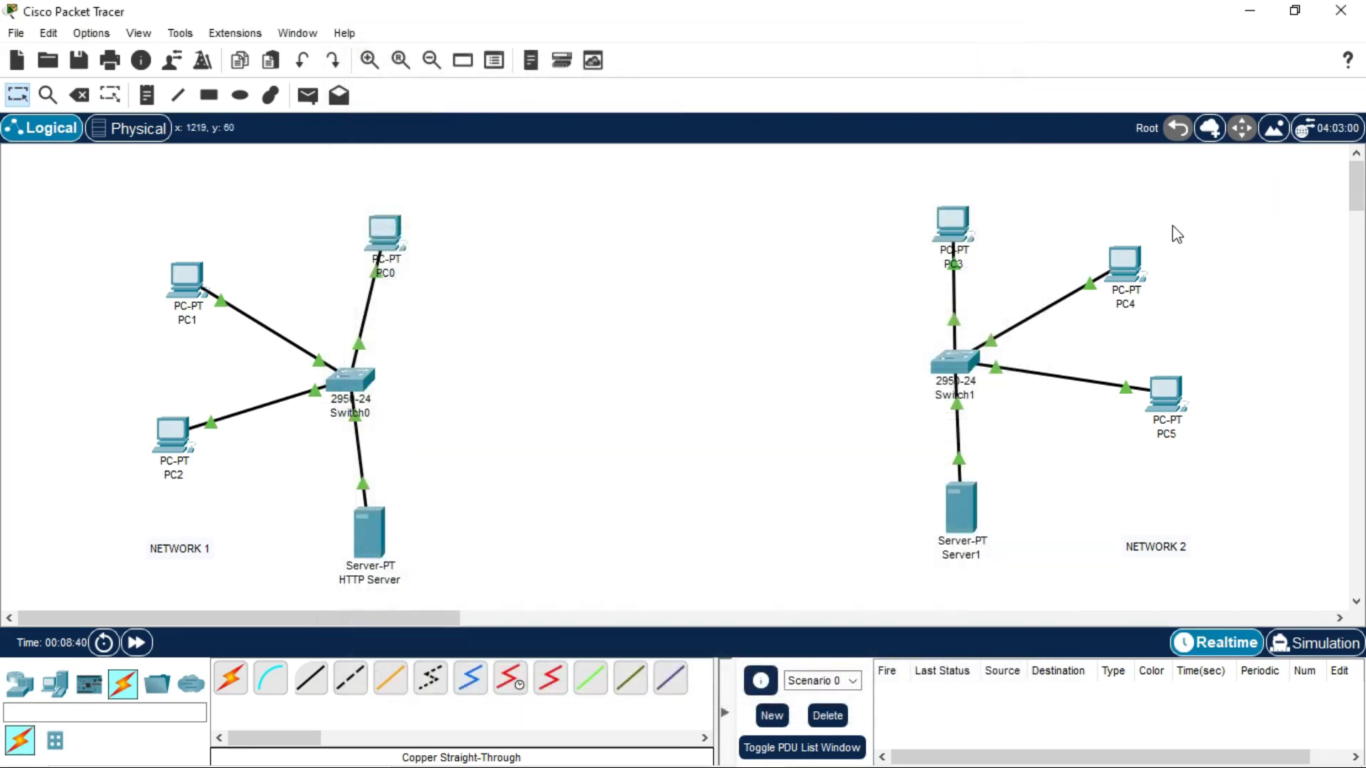
- Give PC4 IP 192.168.11.2, mask 255.255.255.0 and gateway 192.168.11.10
left_click(1123, 264)
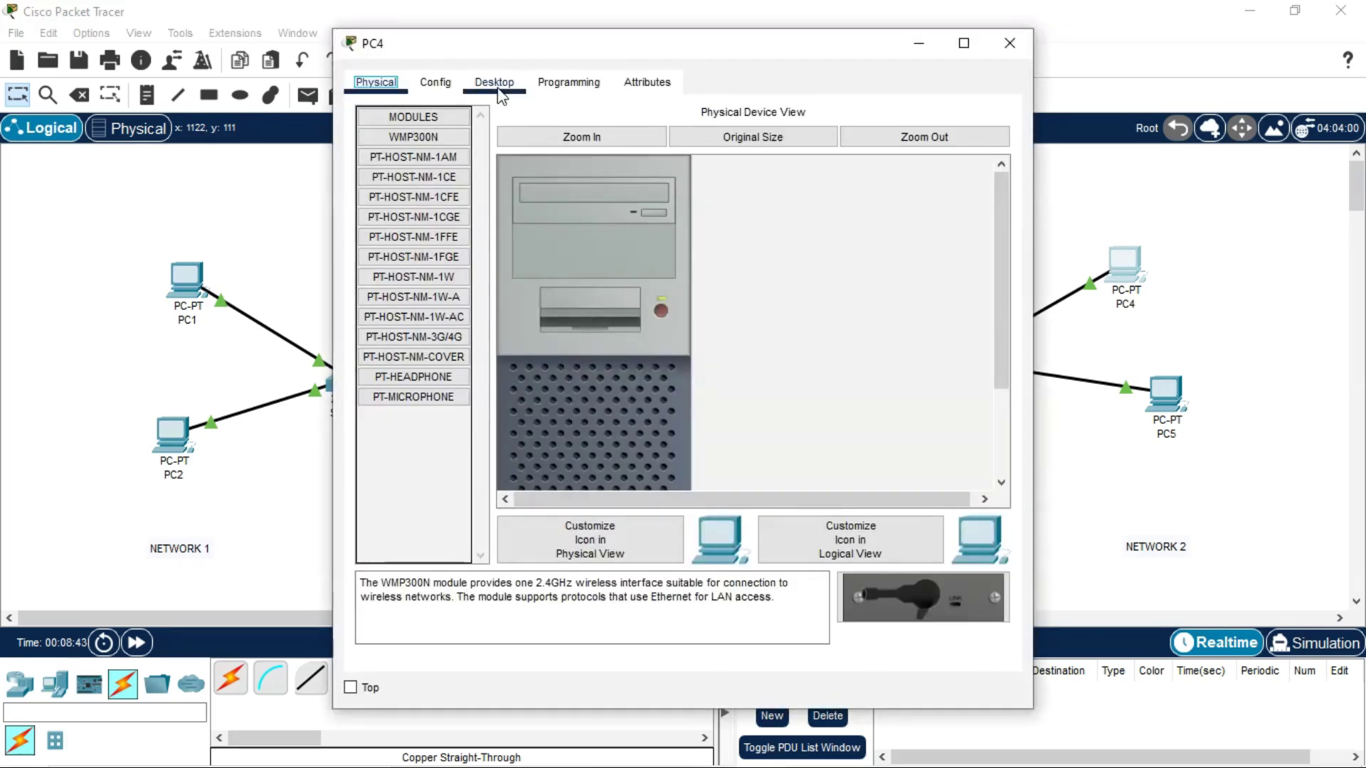
left_click(494, 82)
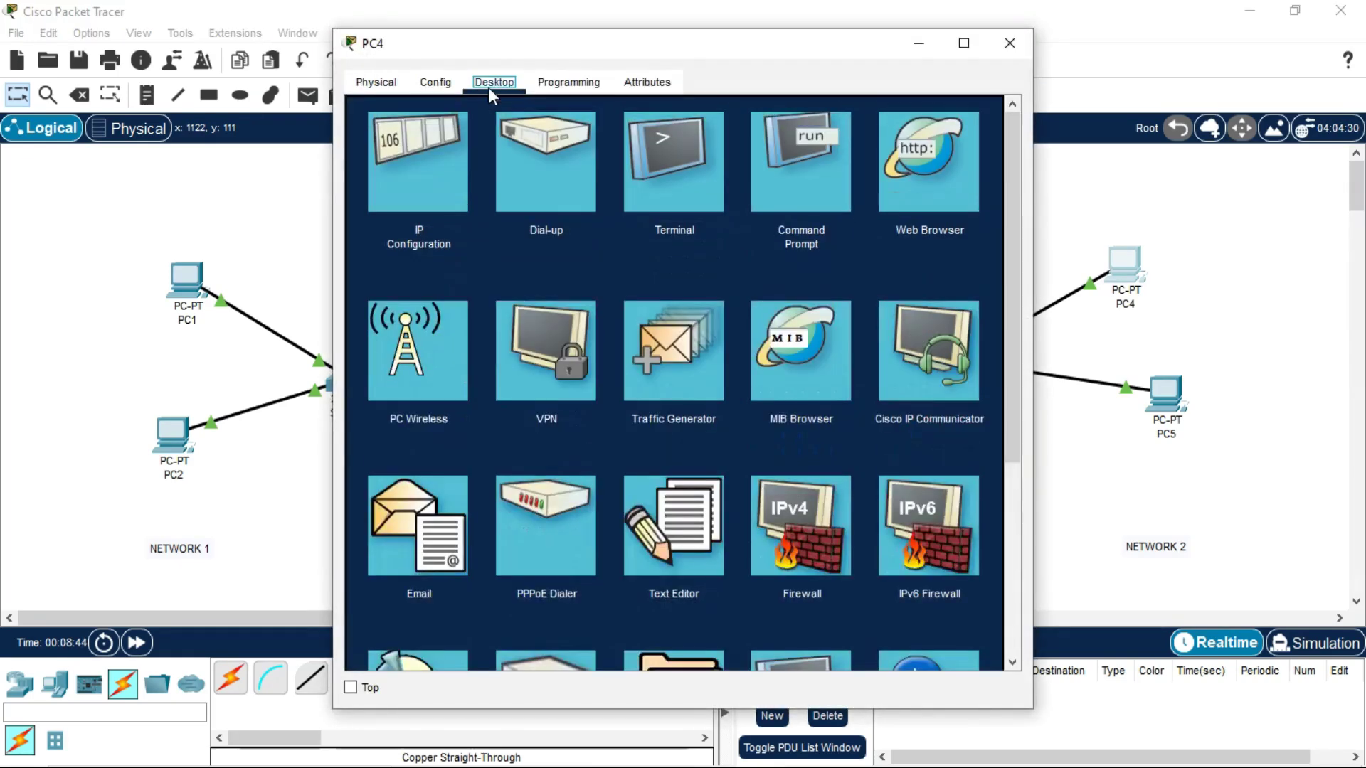
left_click(420, 140)
left_click(631, 223)
type("192.168.1.1")
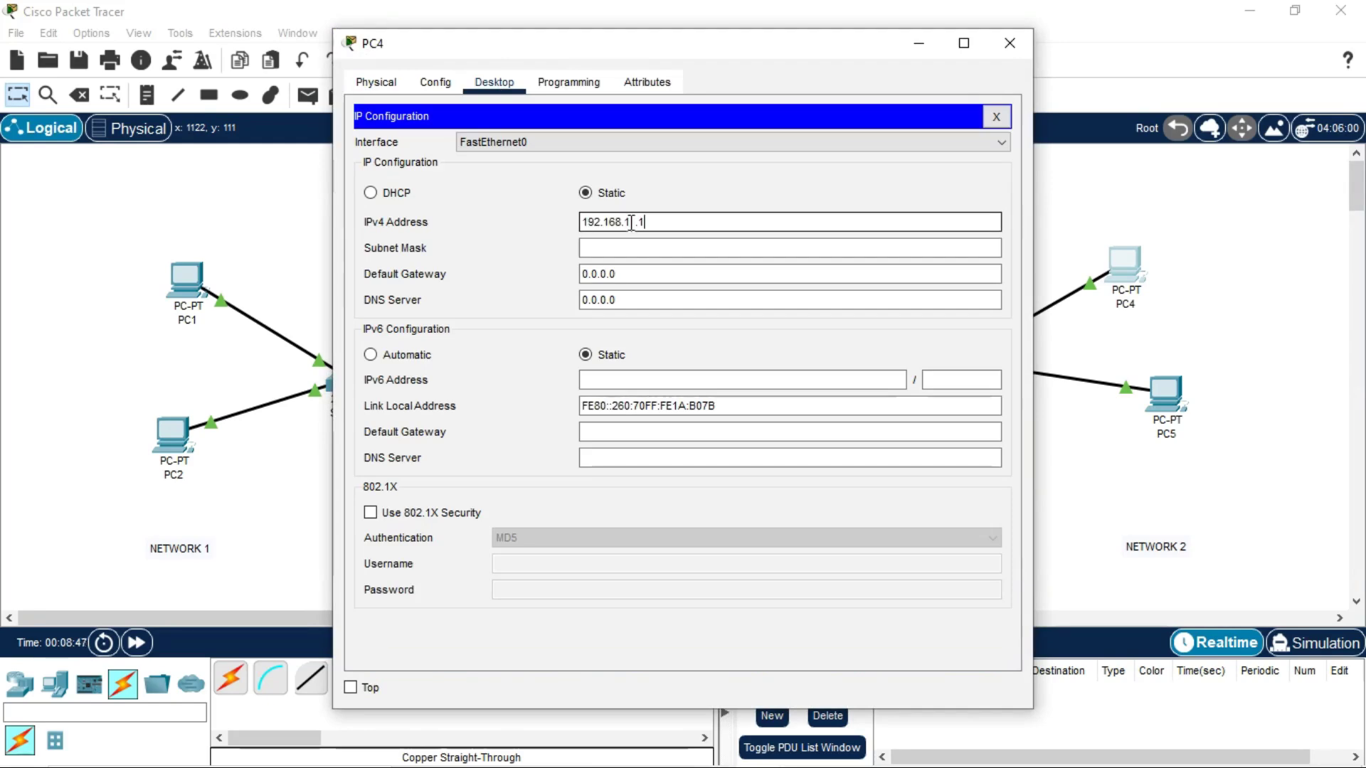
key("BackSpace")
type("1.2")
left_click(631, 249)
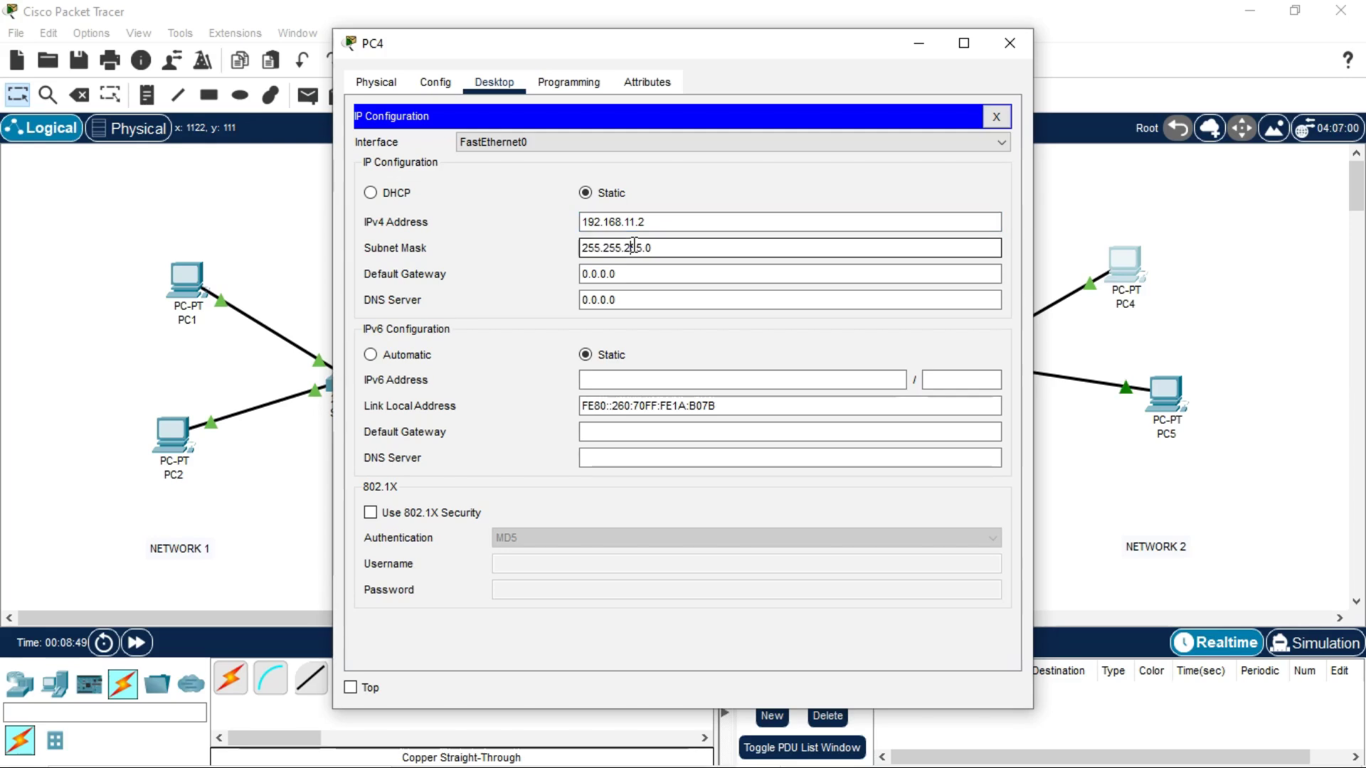
left_click(635, 281)
key("BackSpace")
key("BackSpace")
key("BackSpace")
key("BackSpace")
key("BackSpace")
key("BackSpace")
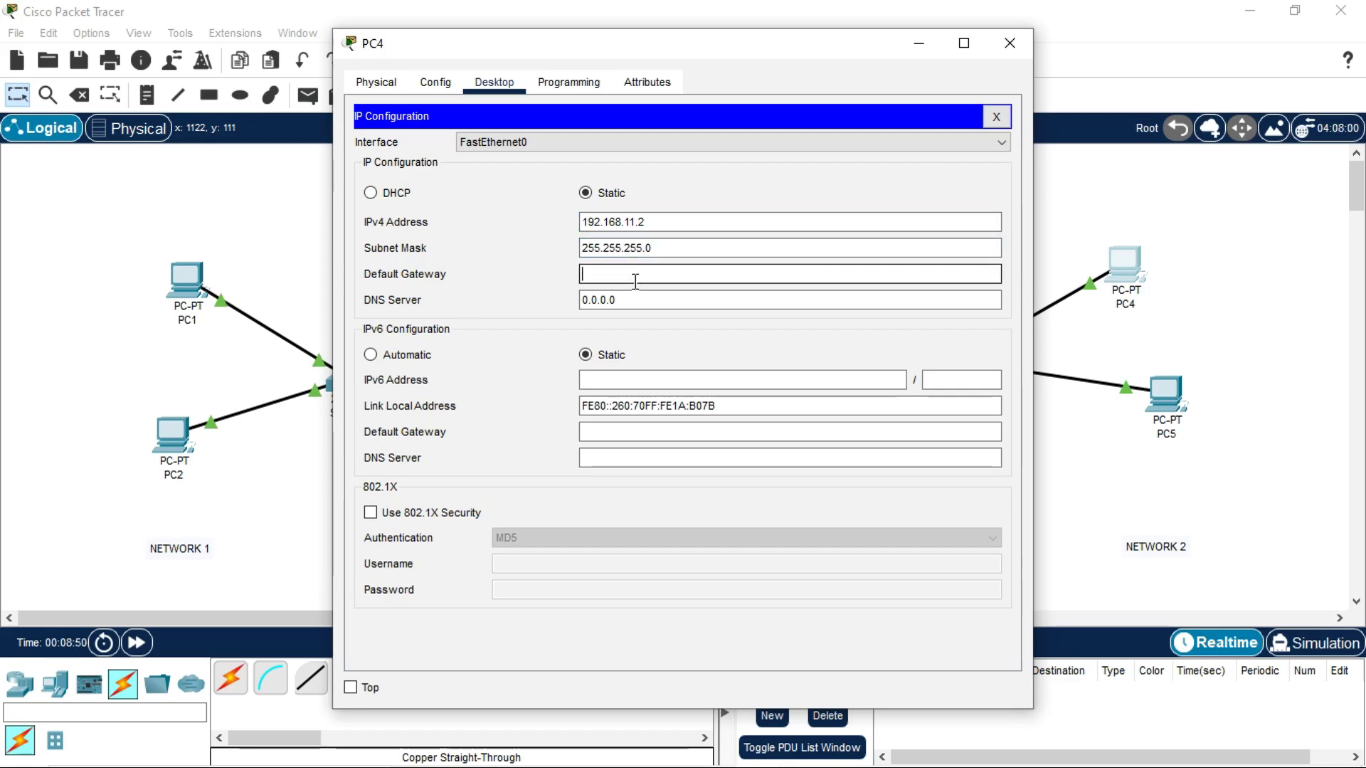
type("192.168.11.10")
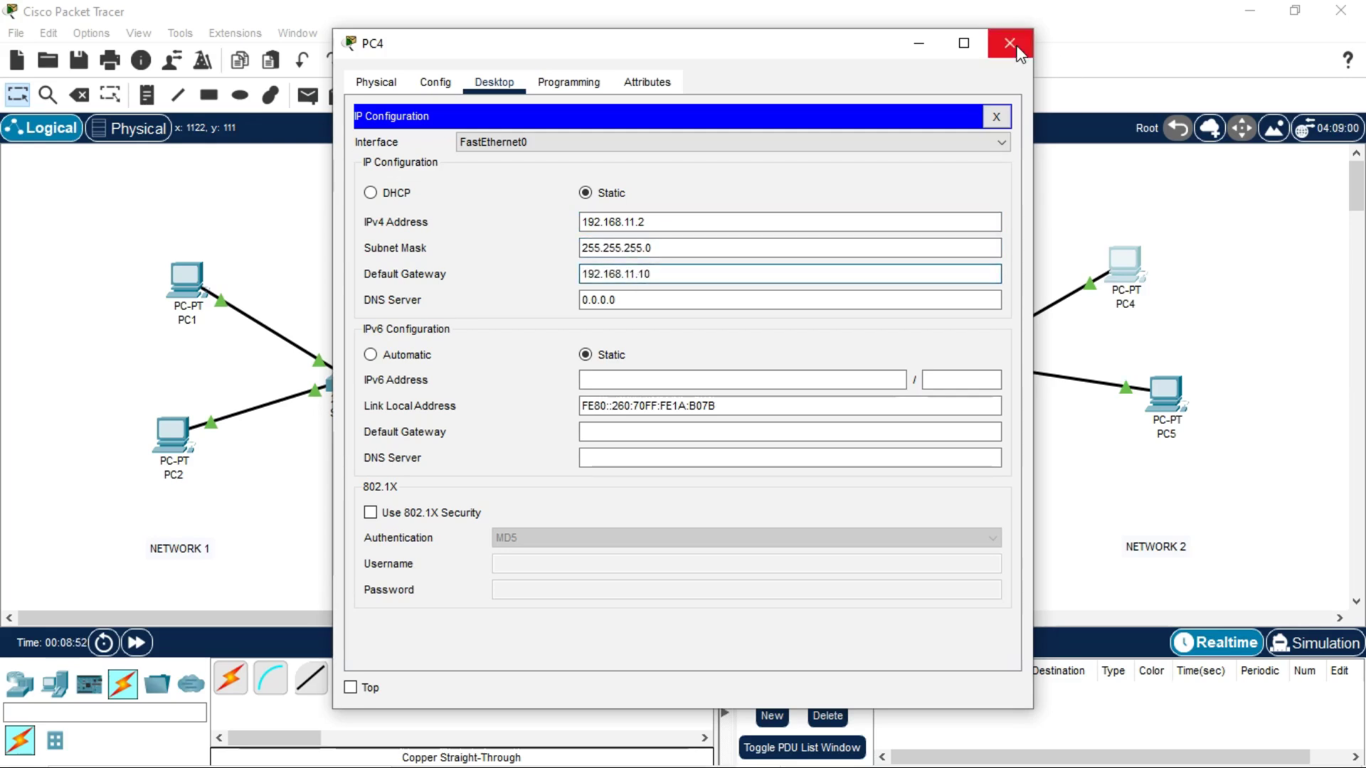
left_click(1009, 43)
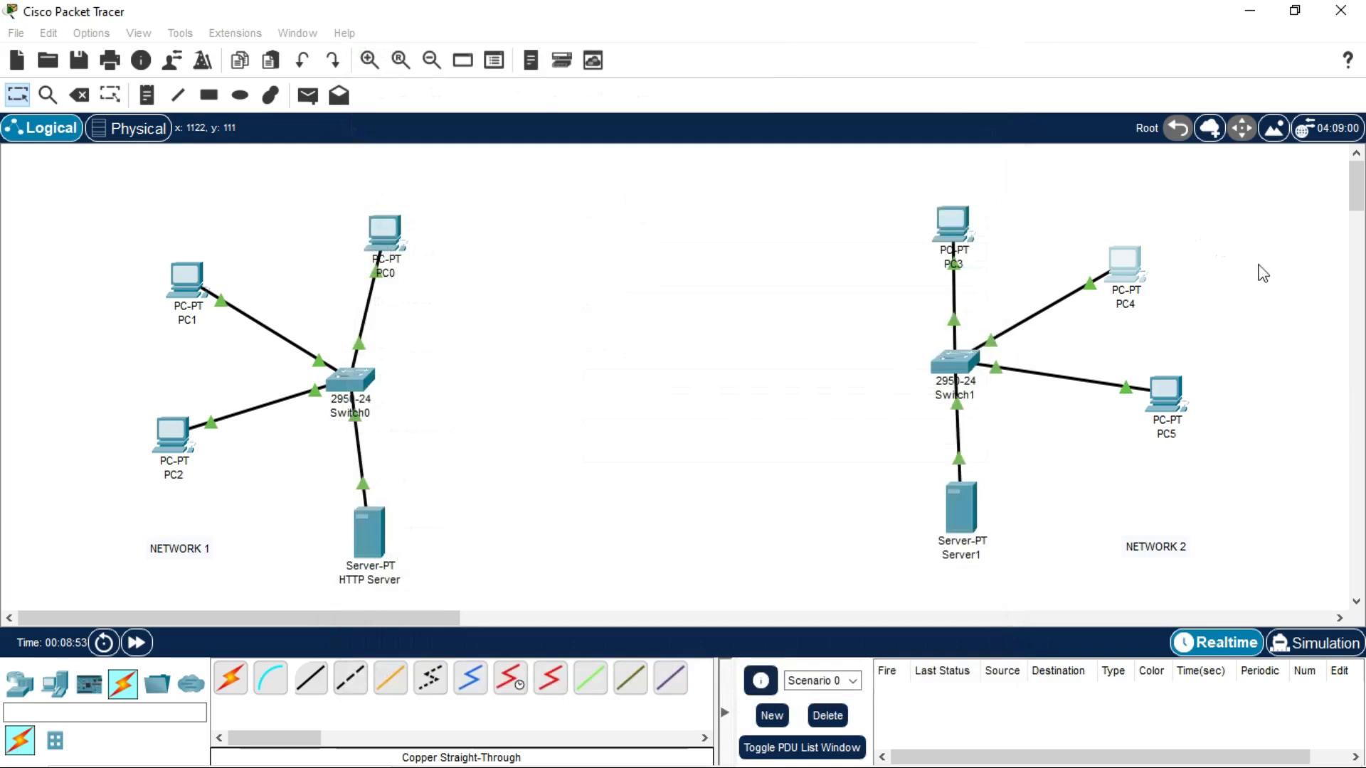
- Give PC5 IP 192.168.11.3, mask 255.255.255.0 and gateway 192.168.11.10
left_click(1181, 404)
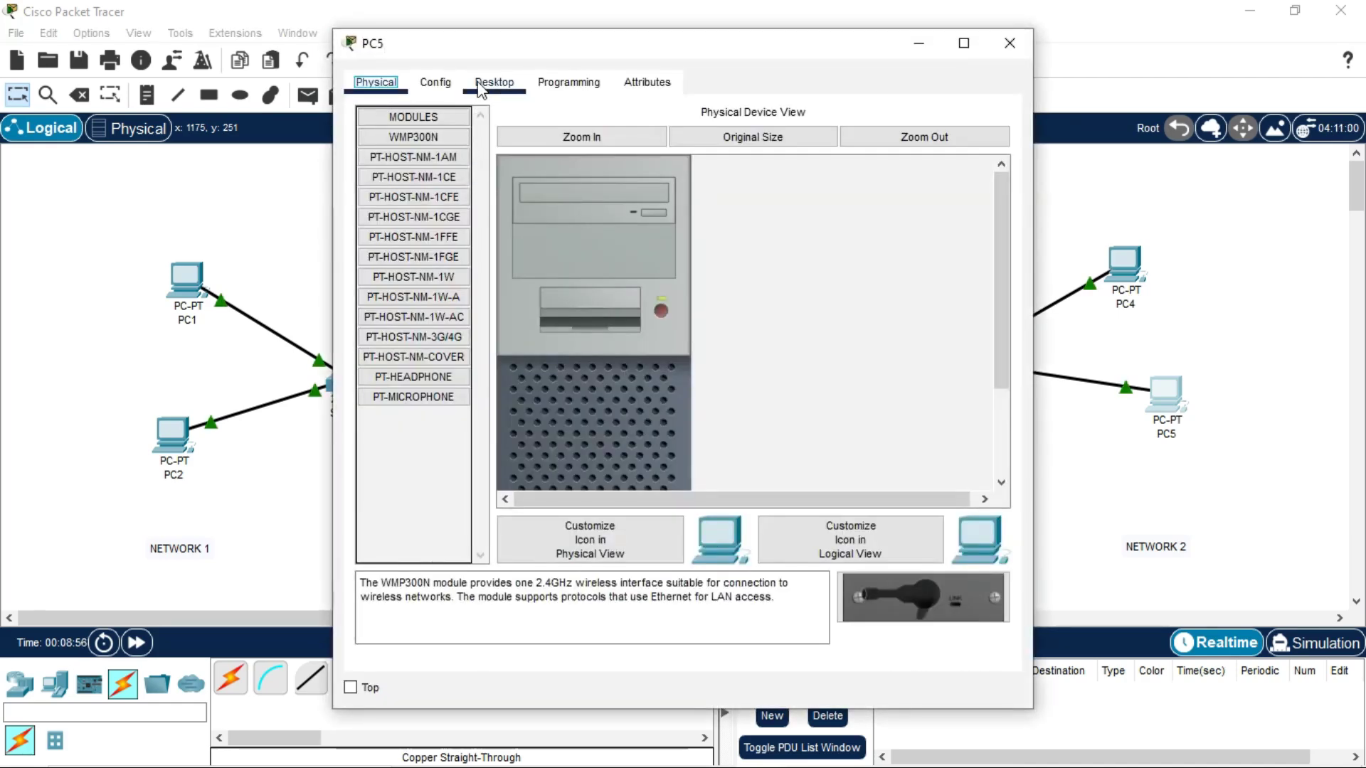
left_click(486, 83)
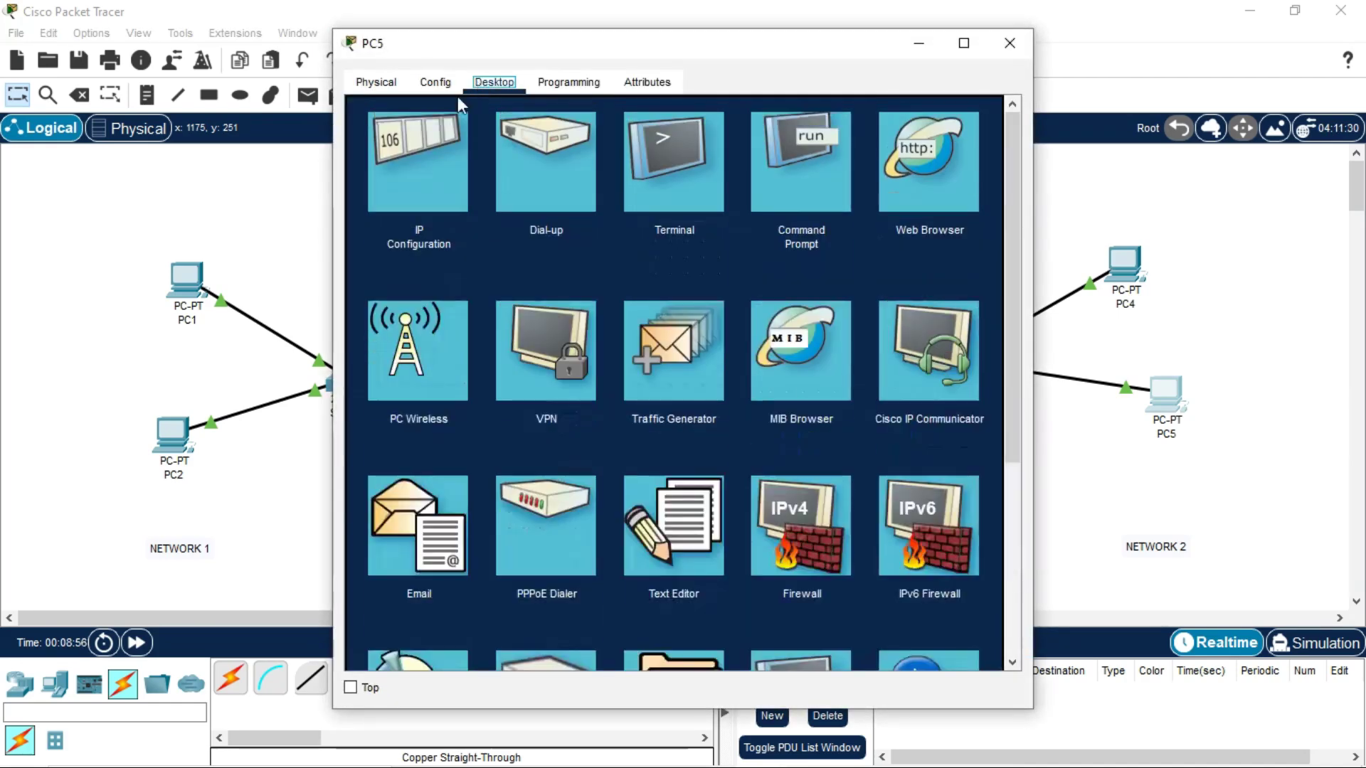
left_click(419, 126)
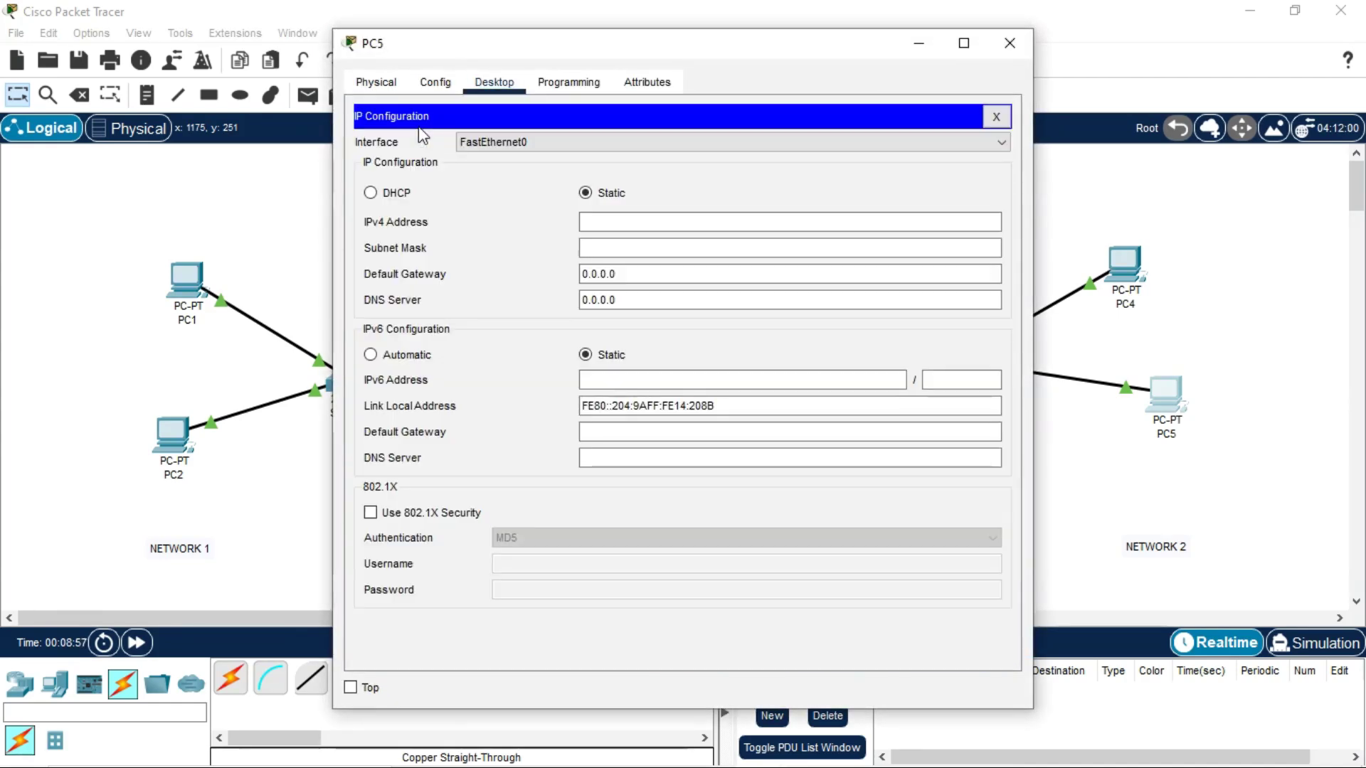
left_click(610, 222)
type("192.168.11.")
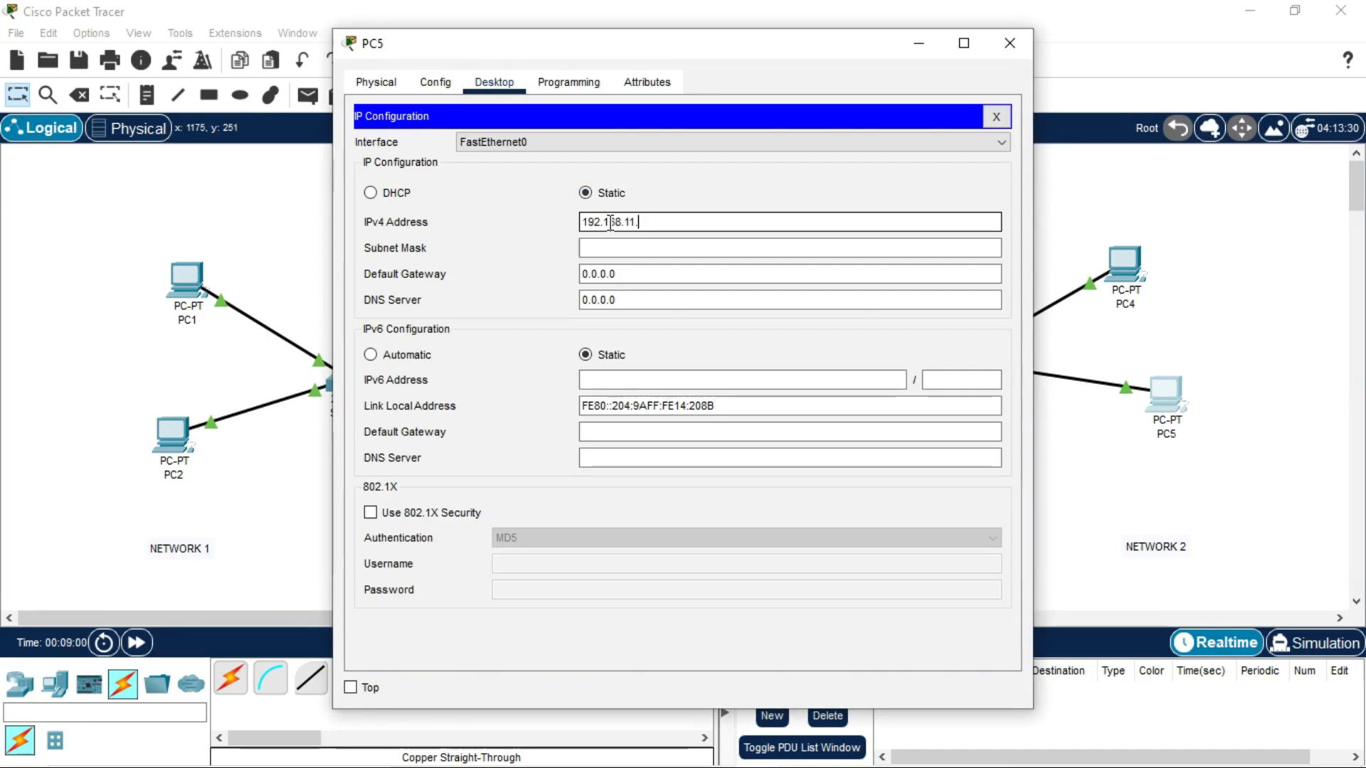
type("13")
left_click(619, 247)
left_click(628, 273)
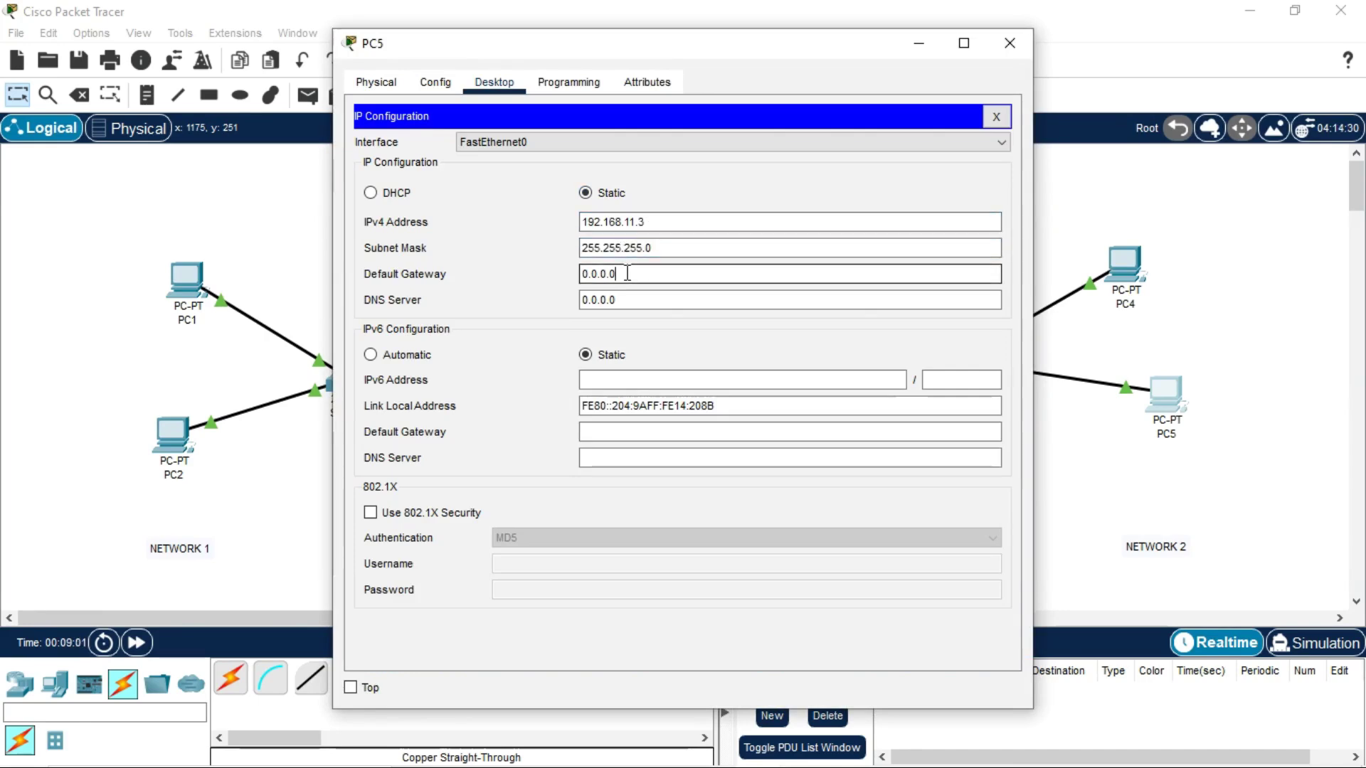
type("192.168.11.1")
type("10")
left_click(1009, 43)
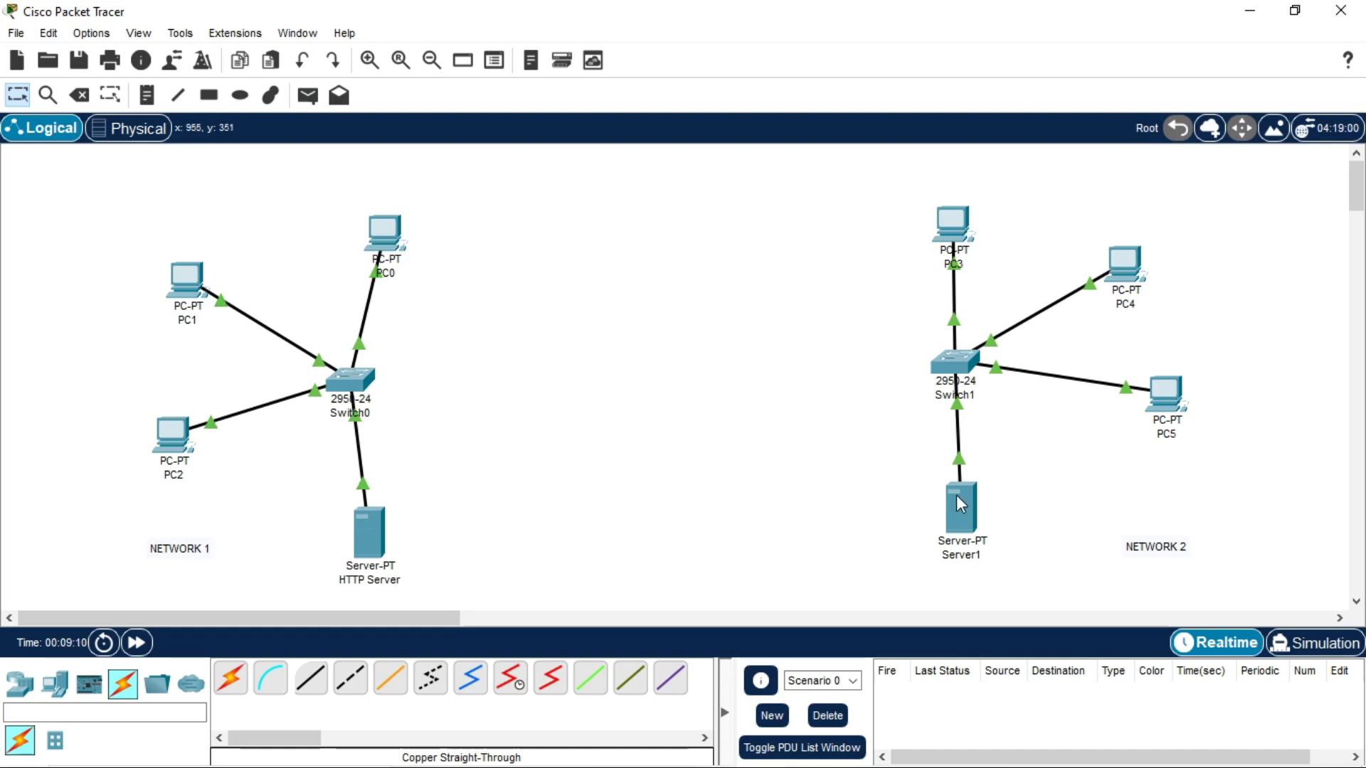
- Rename Server1 to 'DNS Server'
mouse_move(960, 503)
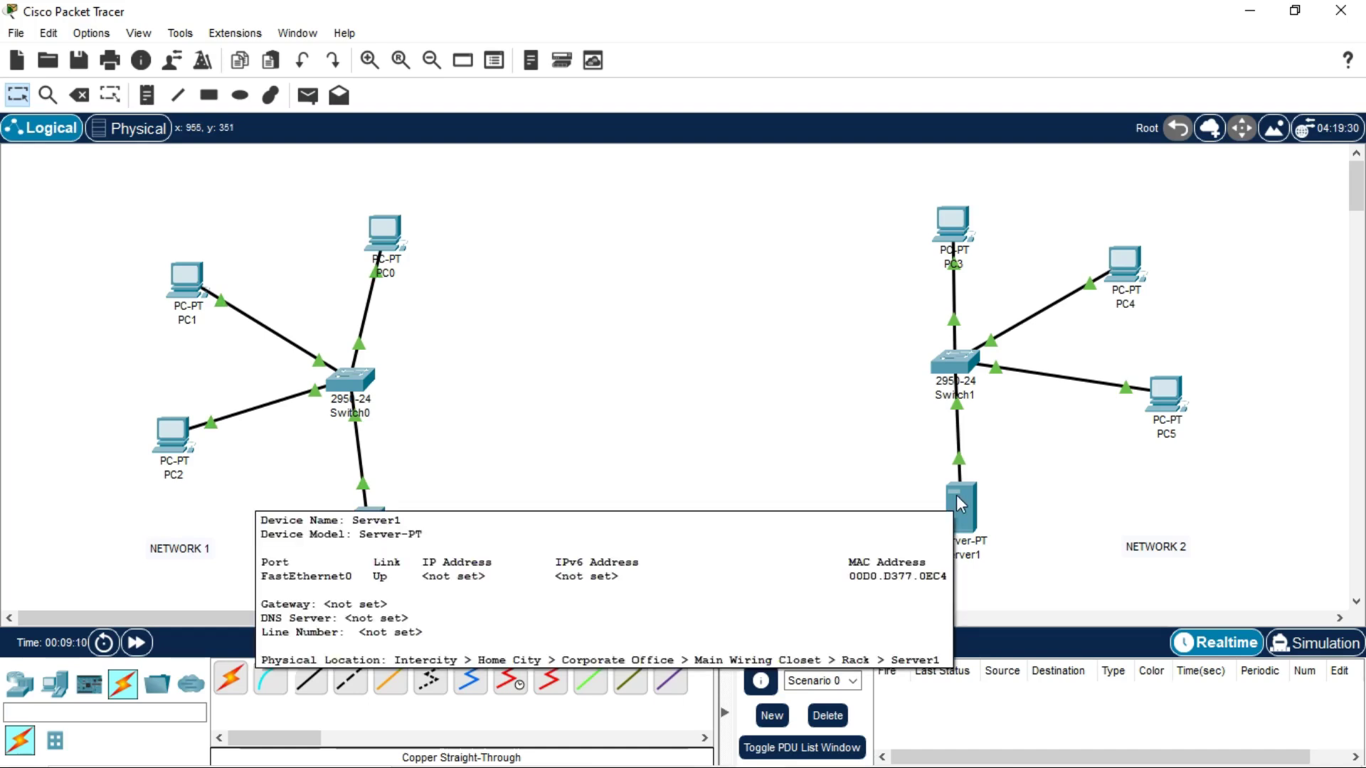
left_click(965, 559)
key("Home")
type("DNS")
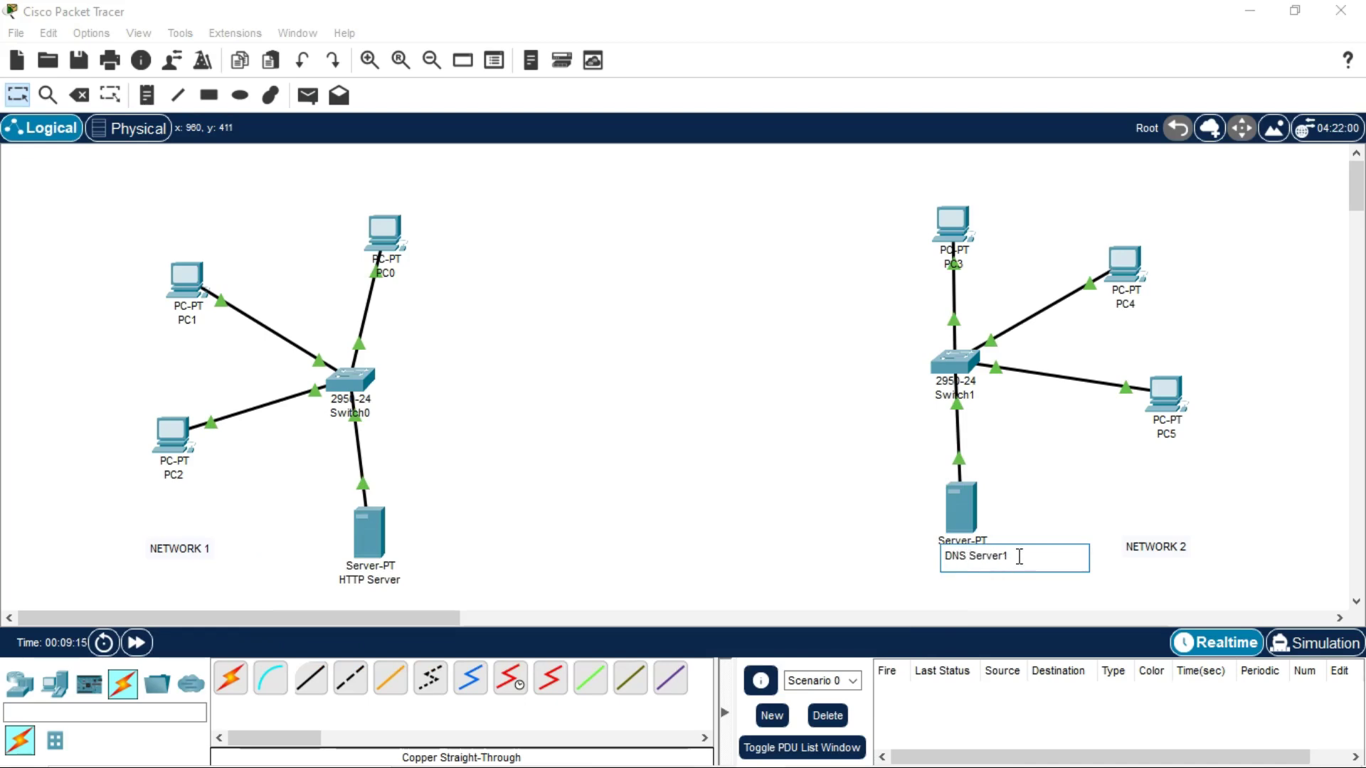
left_click(1037, 496)
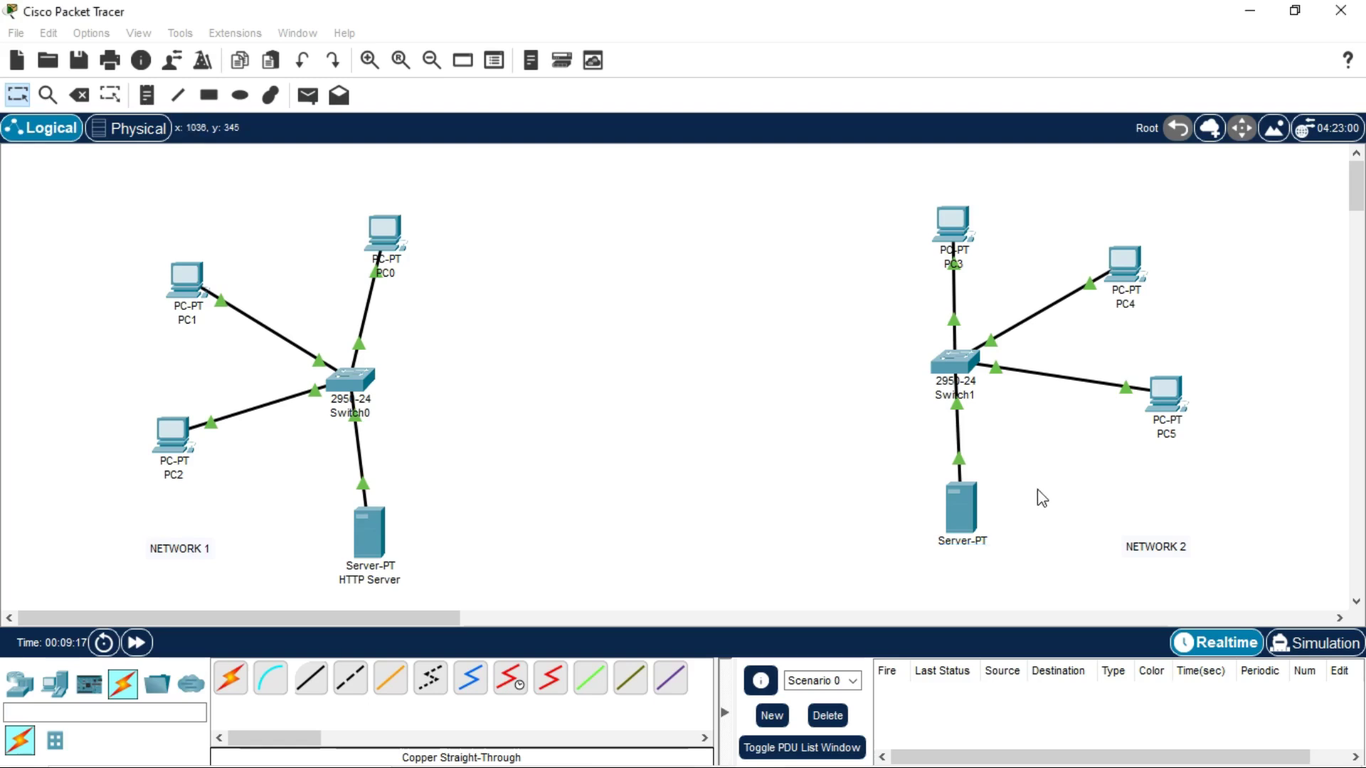
- Give the DNS Server IP 192.168.10.200, mask 255.255.255.0 and gateway 192.168.11.10
left_click(961, 508)
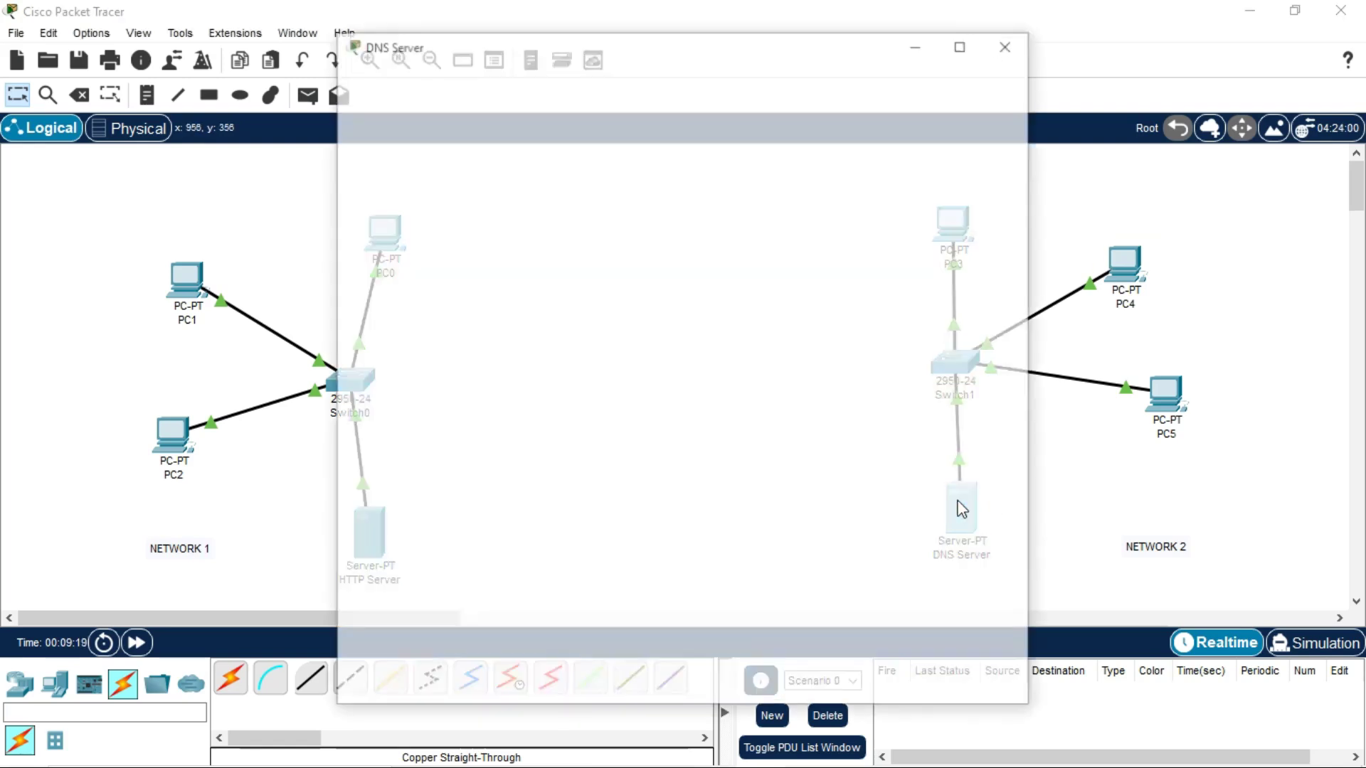
left_click(559, 83)
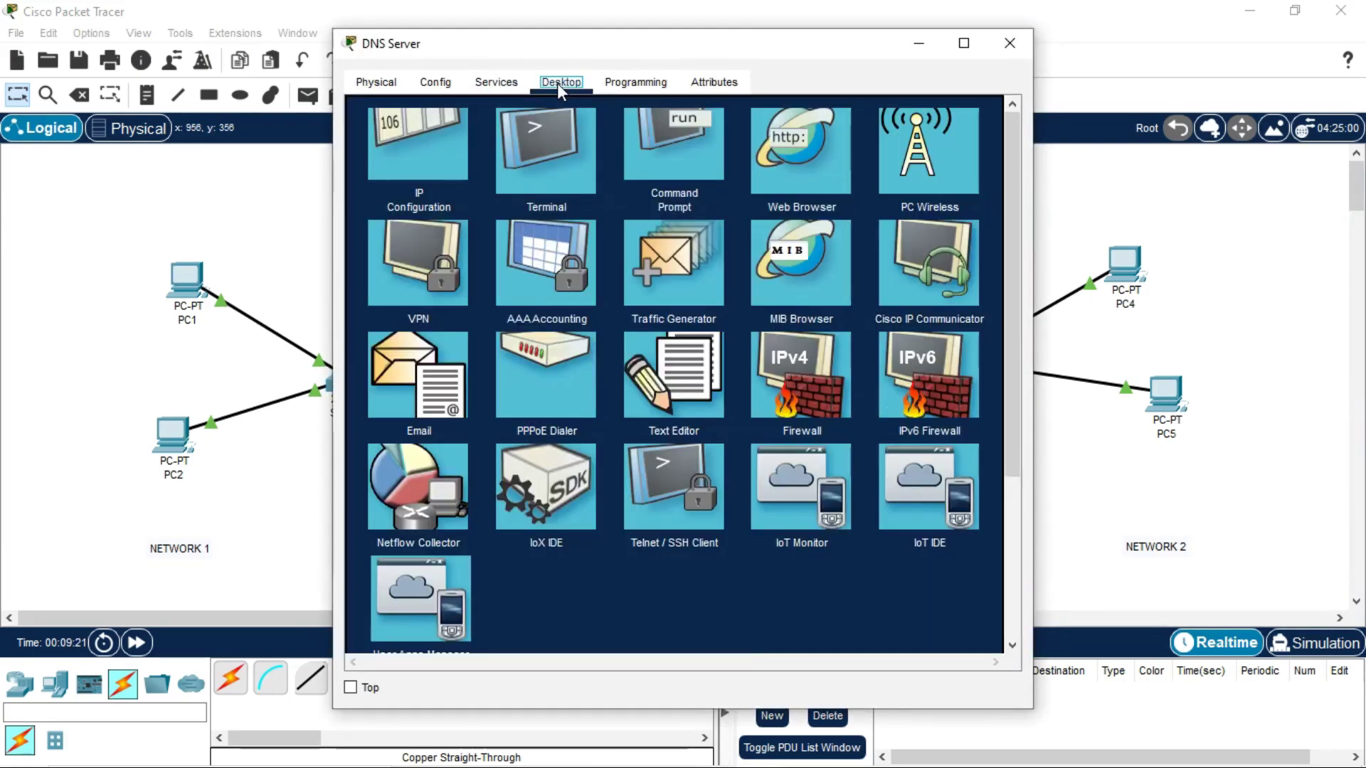
left_click(419, 162)
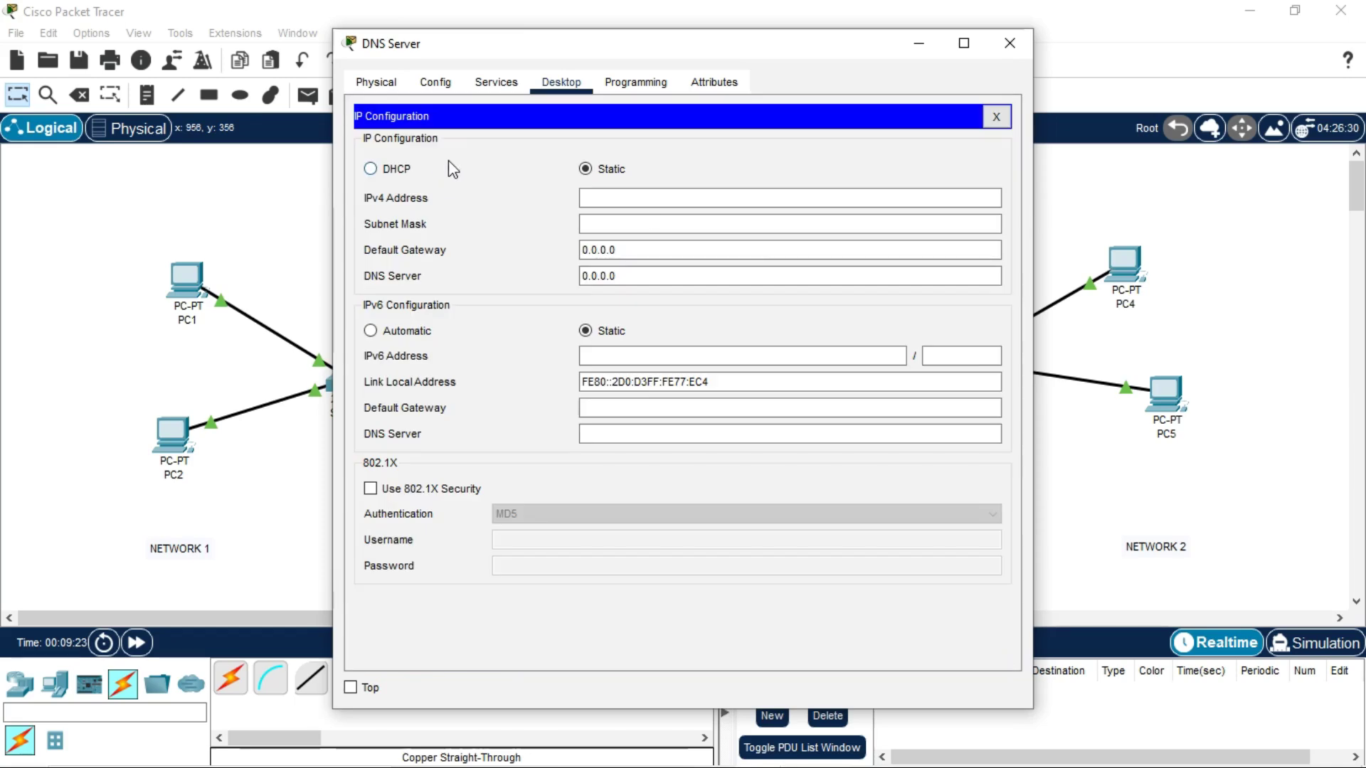
left_click_drag(677, 46, 450, 35)
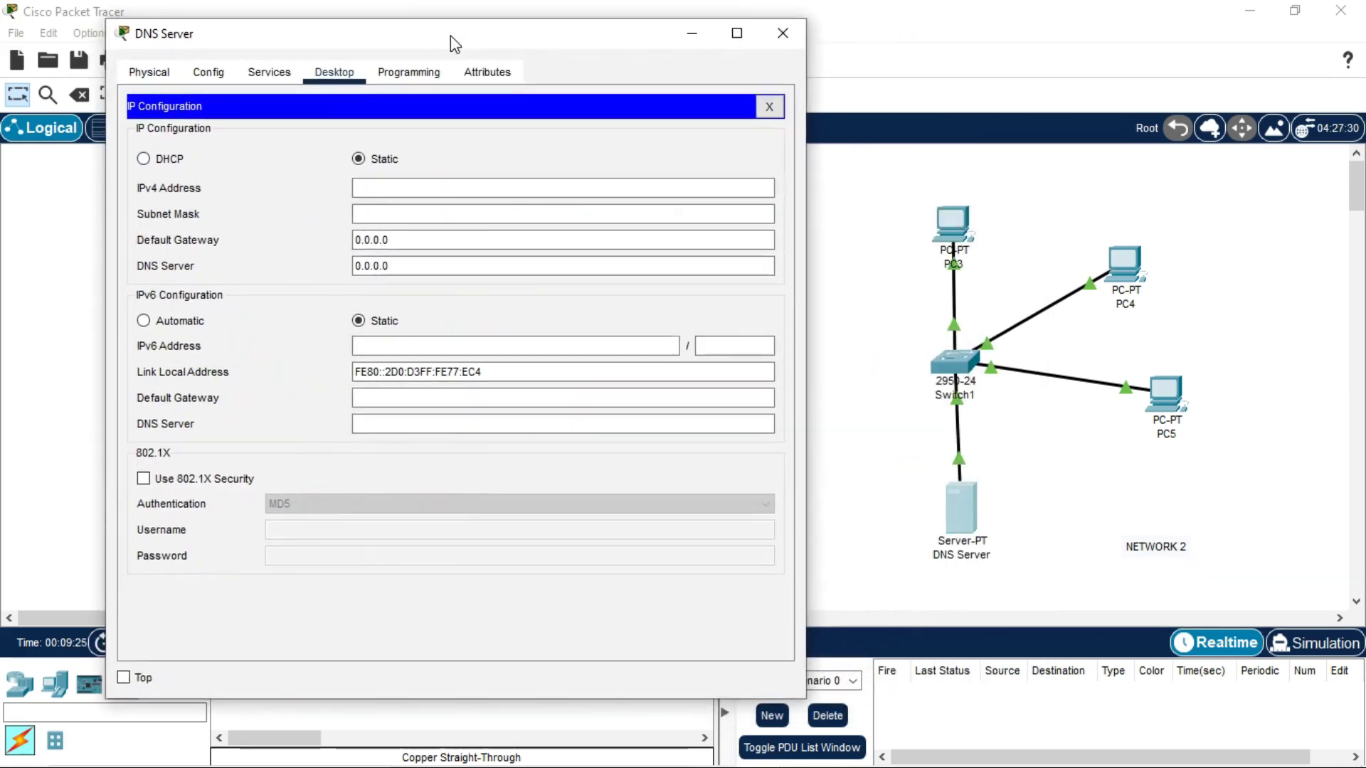
left_click(384, 187)
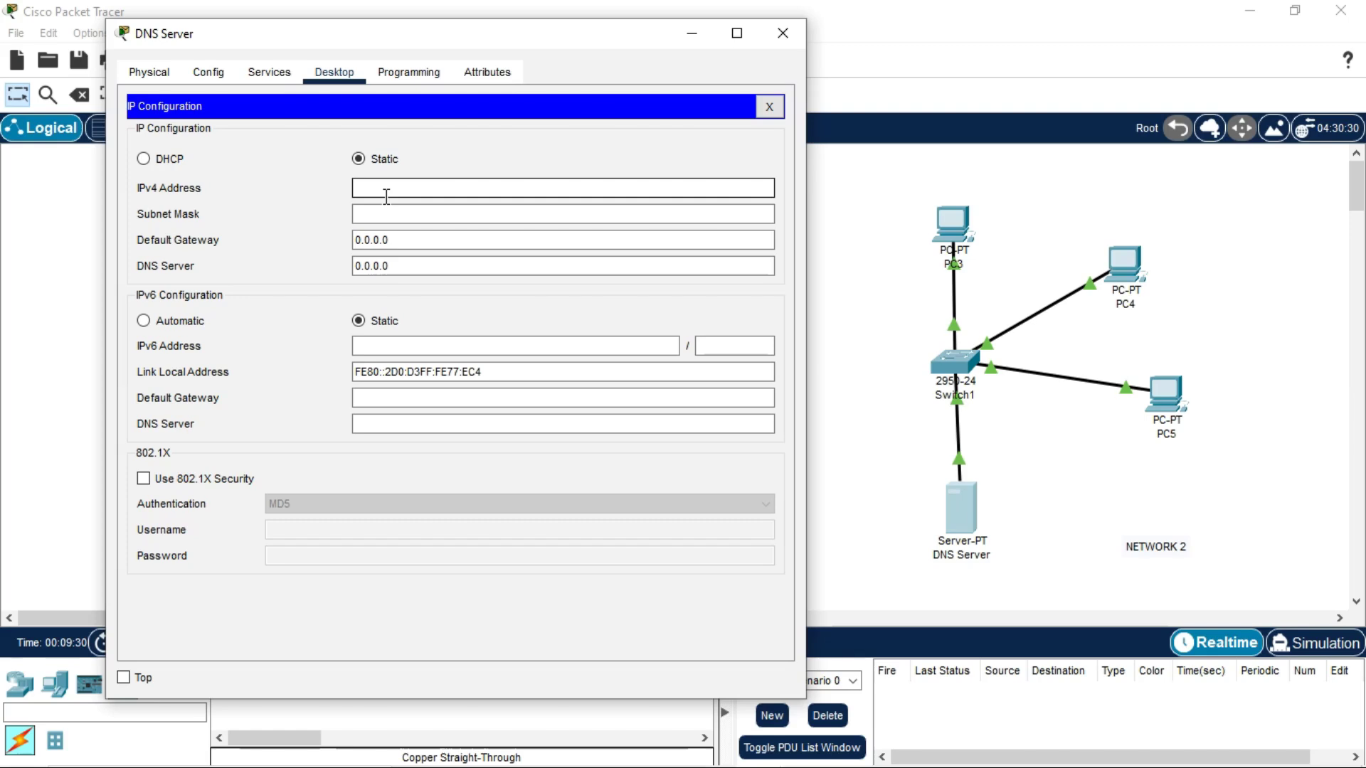
type("19")
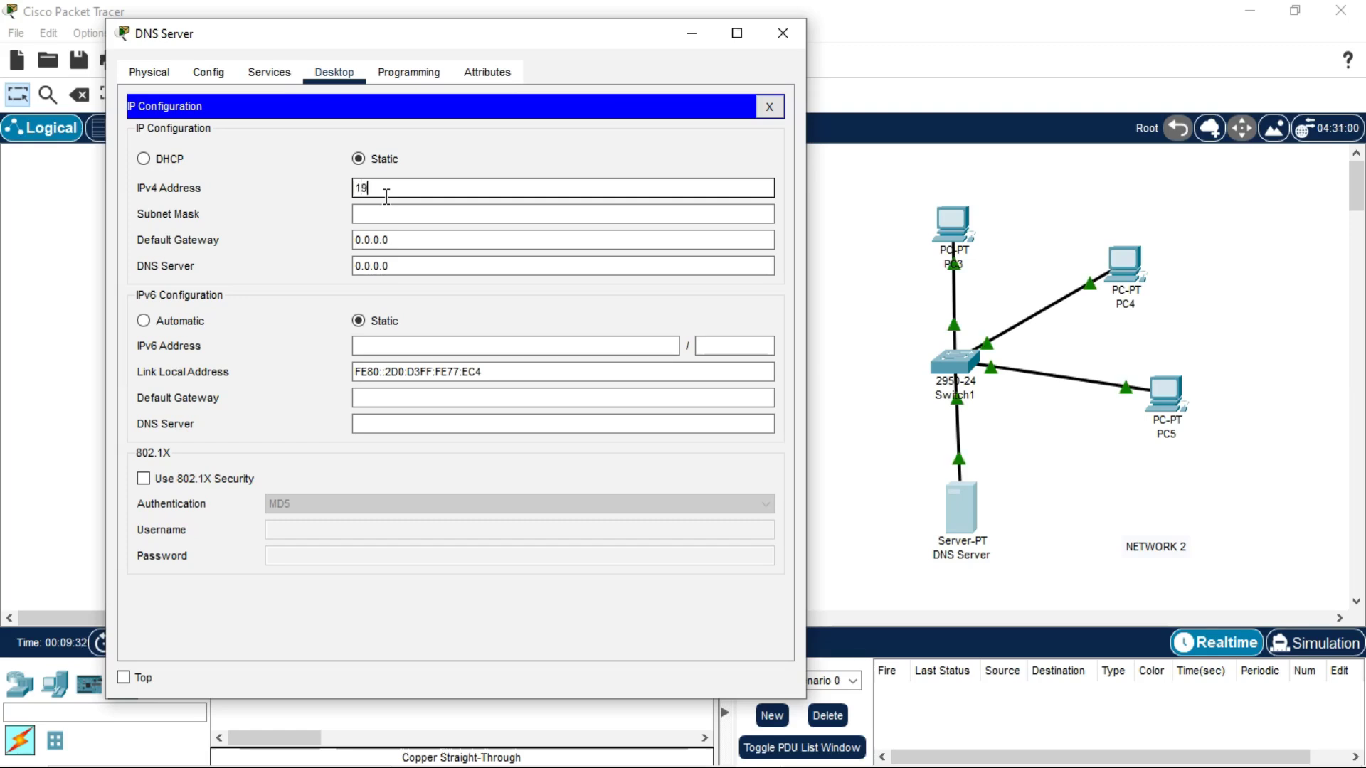
type("2.168.")
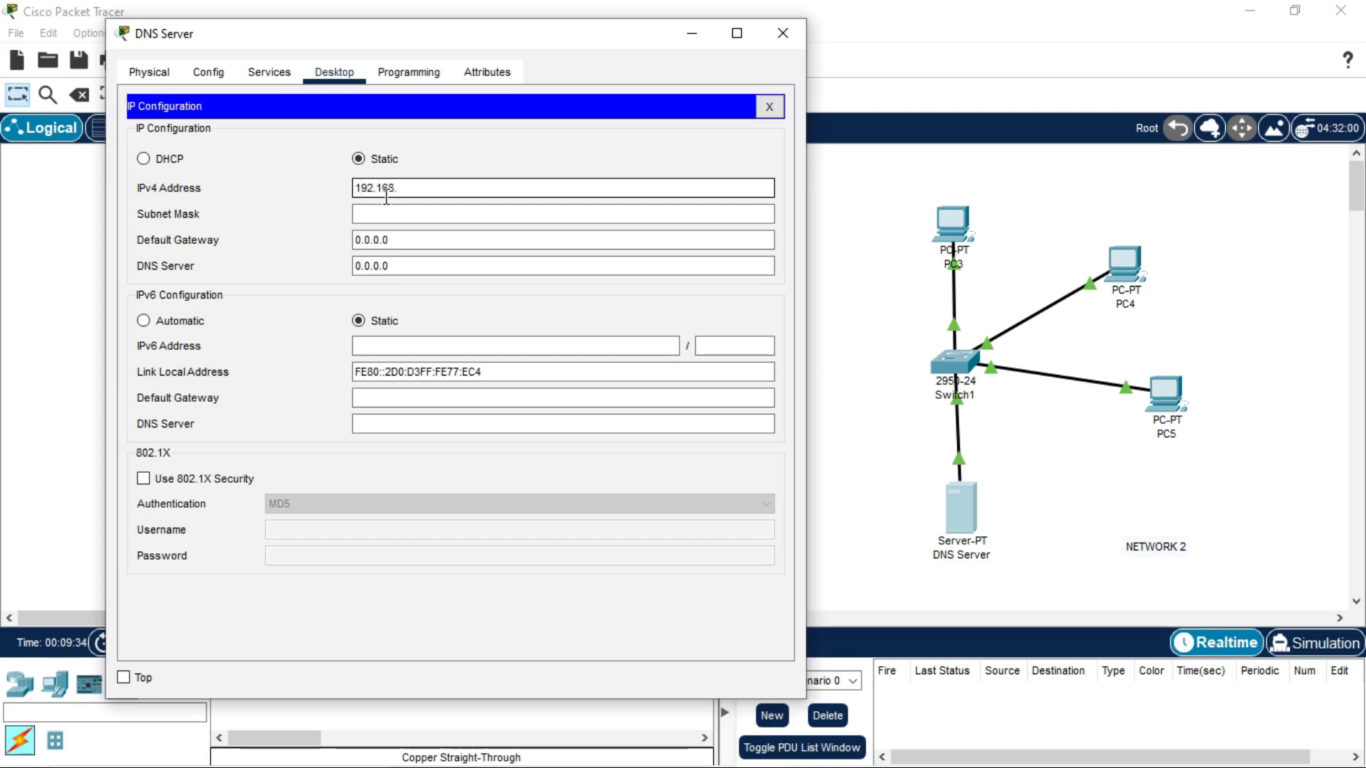
type("10.200")
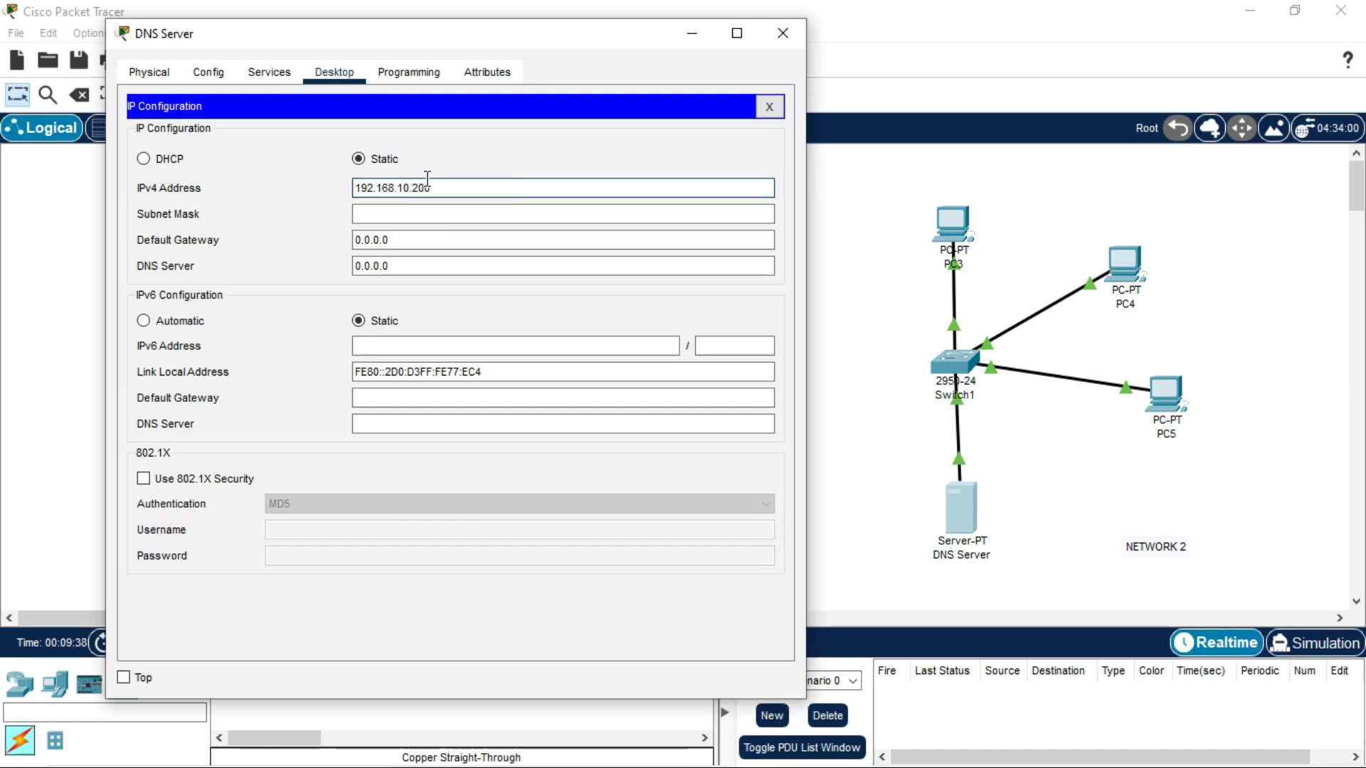
left_click(410, 216)
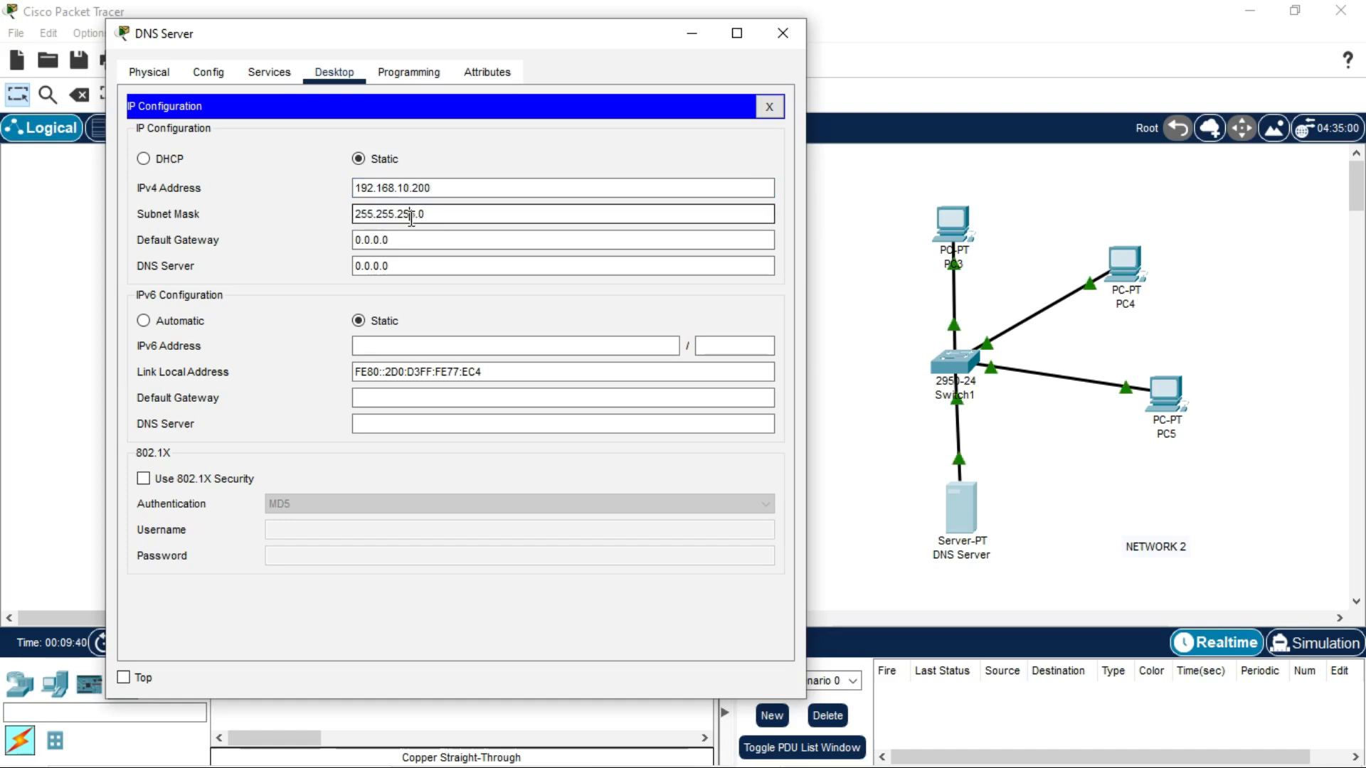
left_click(400, 246)
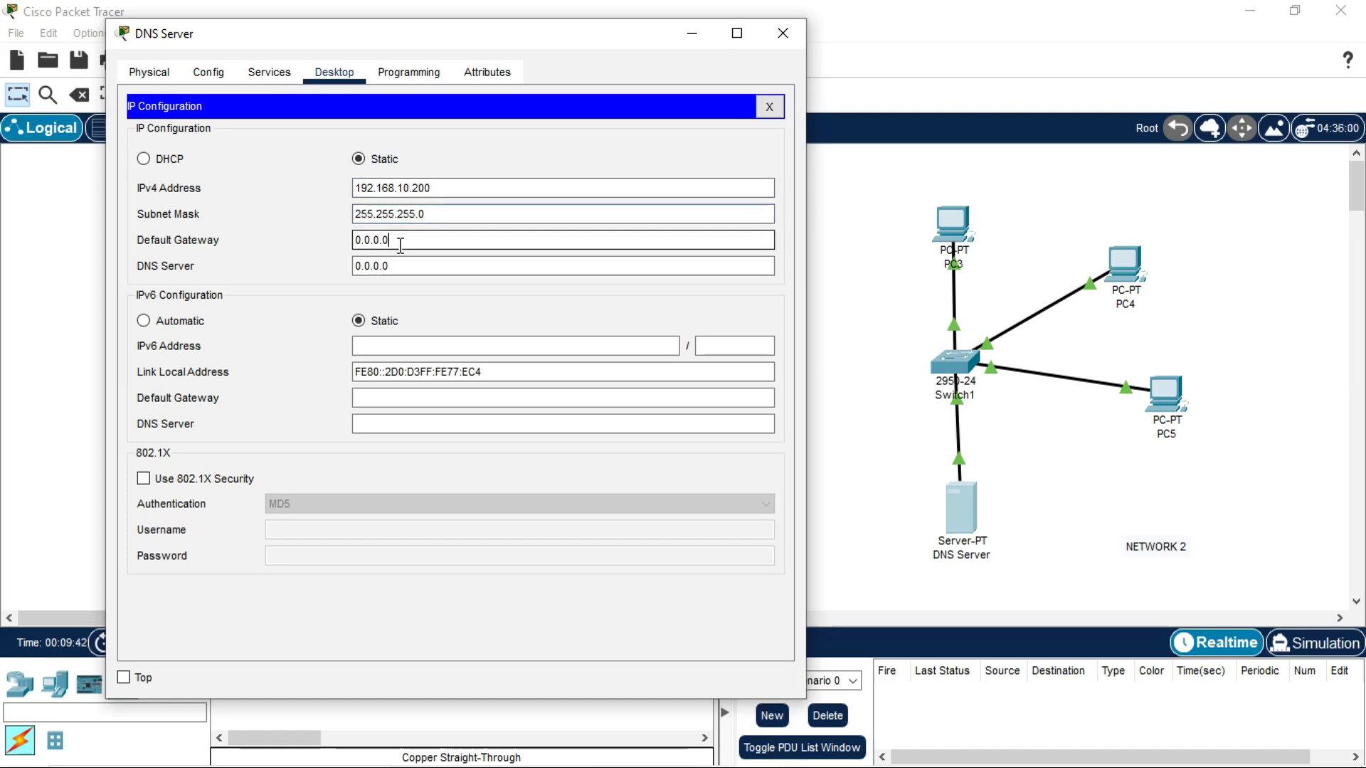
key("BackSpace")
key("BackSpace")
key("BackSpace")
key("BackSpace")
key("BackSpace")
key("BackSpace")
key("BackSpace")
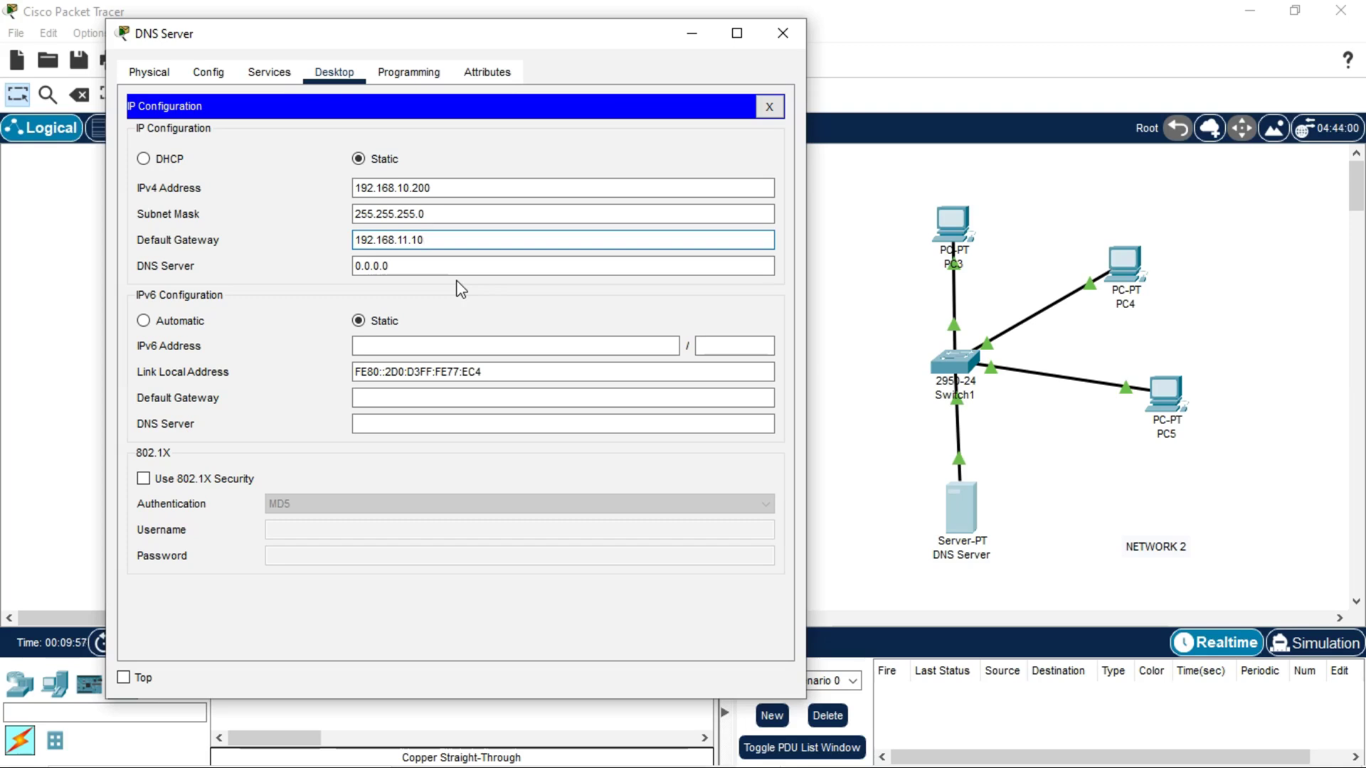
- Set the server's DNS address to 192.168.10.100 and close its settings
left_click_drag(442, 34, 530, 6)
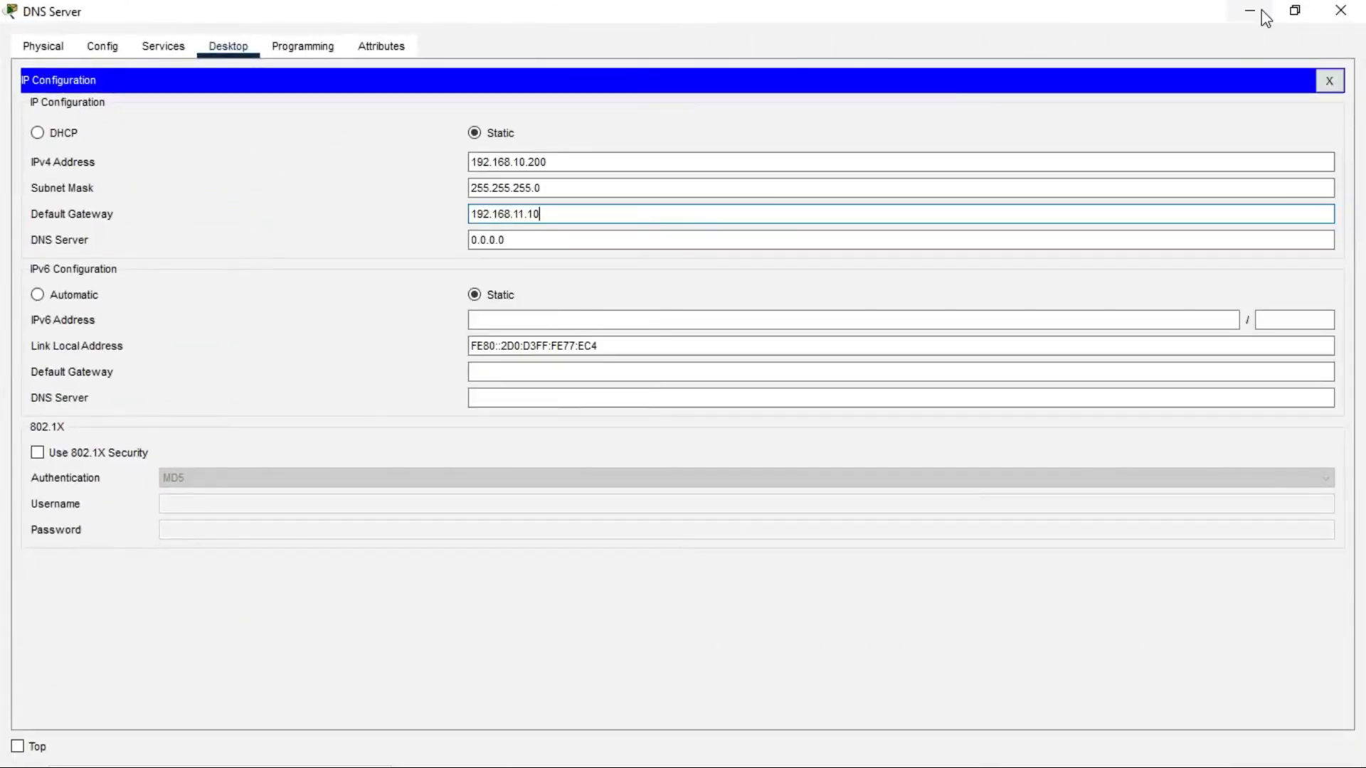
left_click(1304, 11)
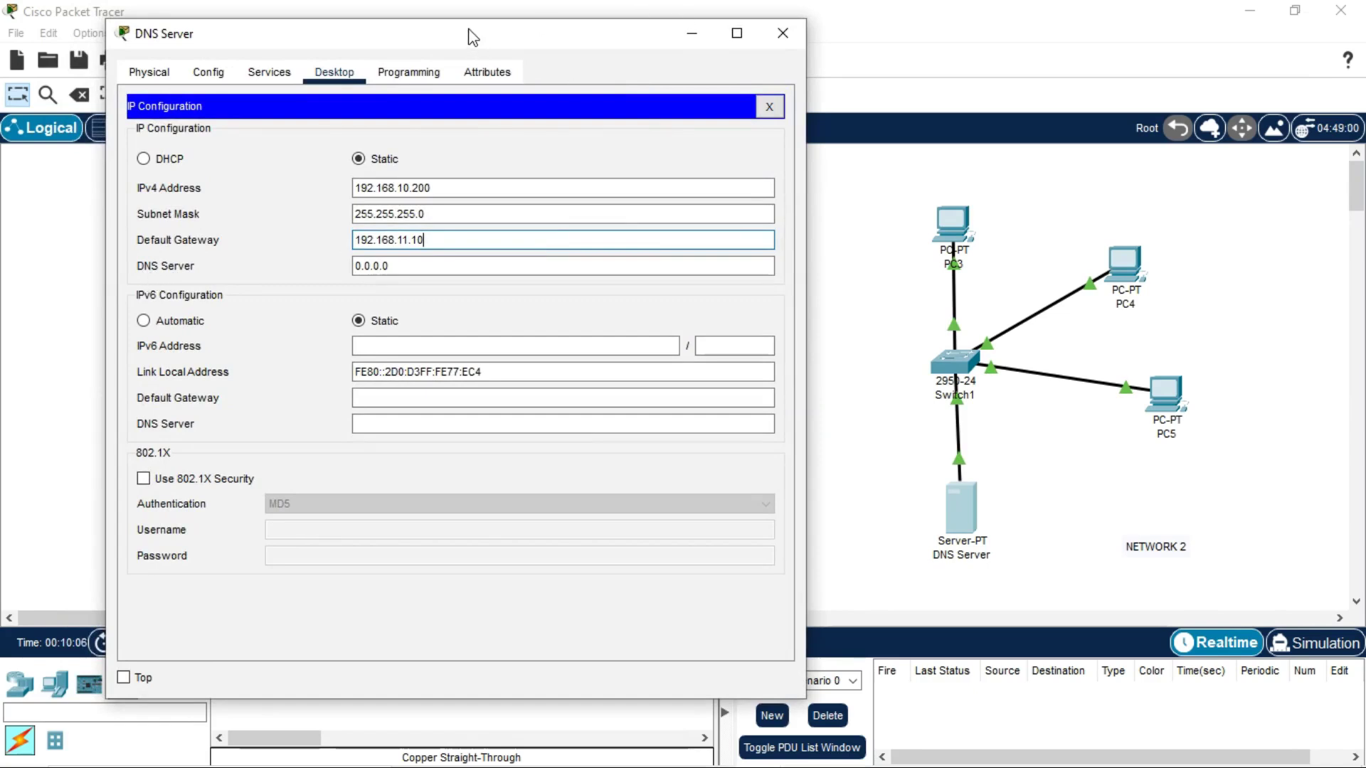
left_click_drag(473, 37, 765, 24)
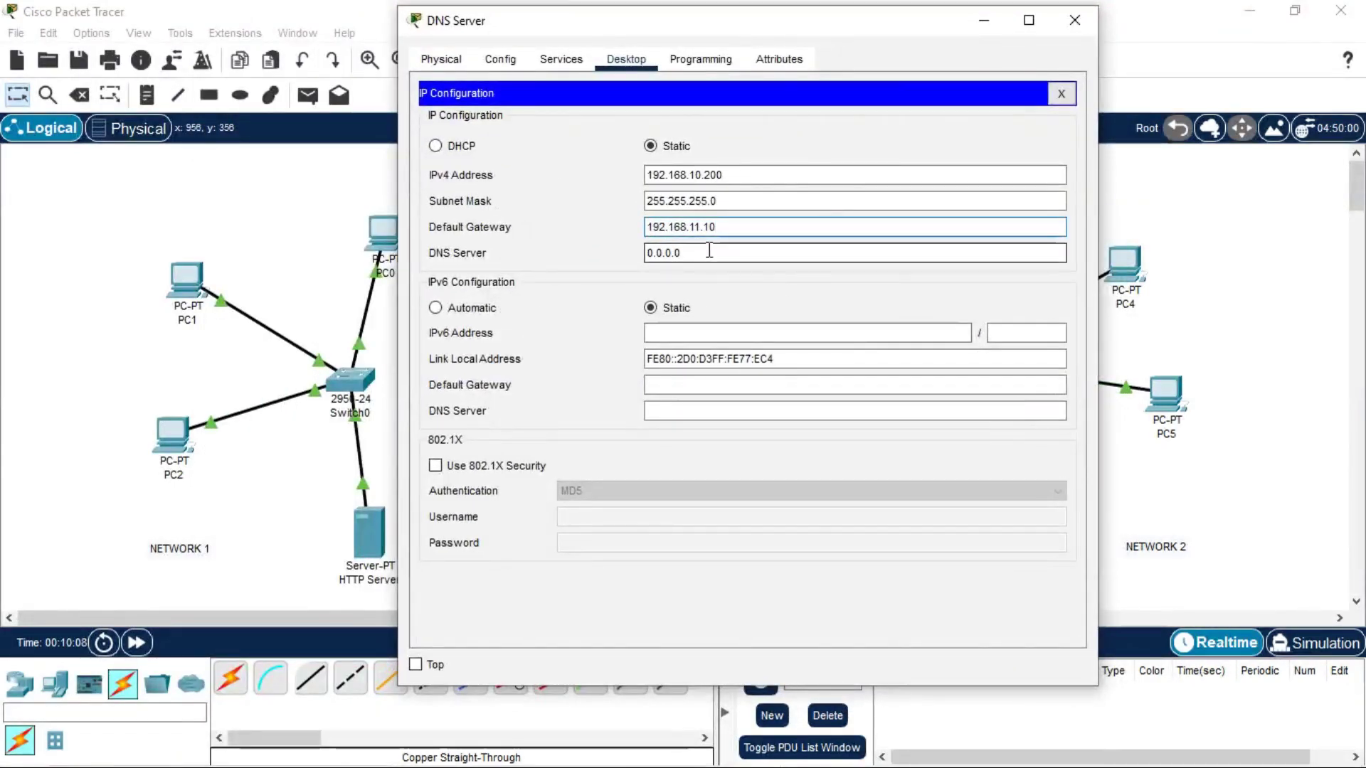
left_click(709, 250)
key("BackSpace")
key("BackSpace")
key("BackSpace")
key("BackSpace")
key("BackSpace")
key("BackSpace")
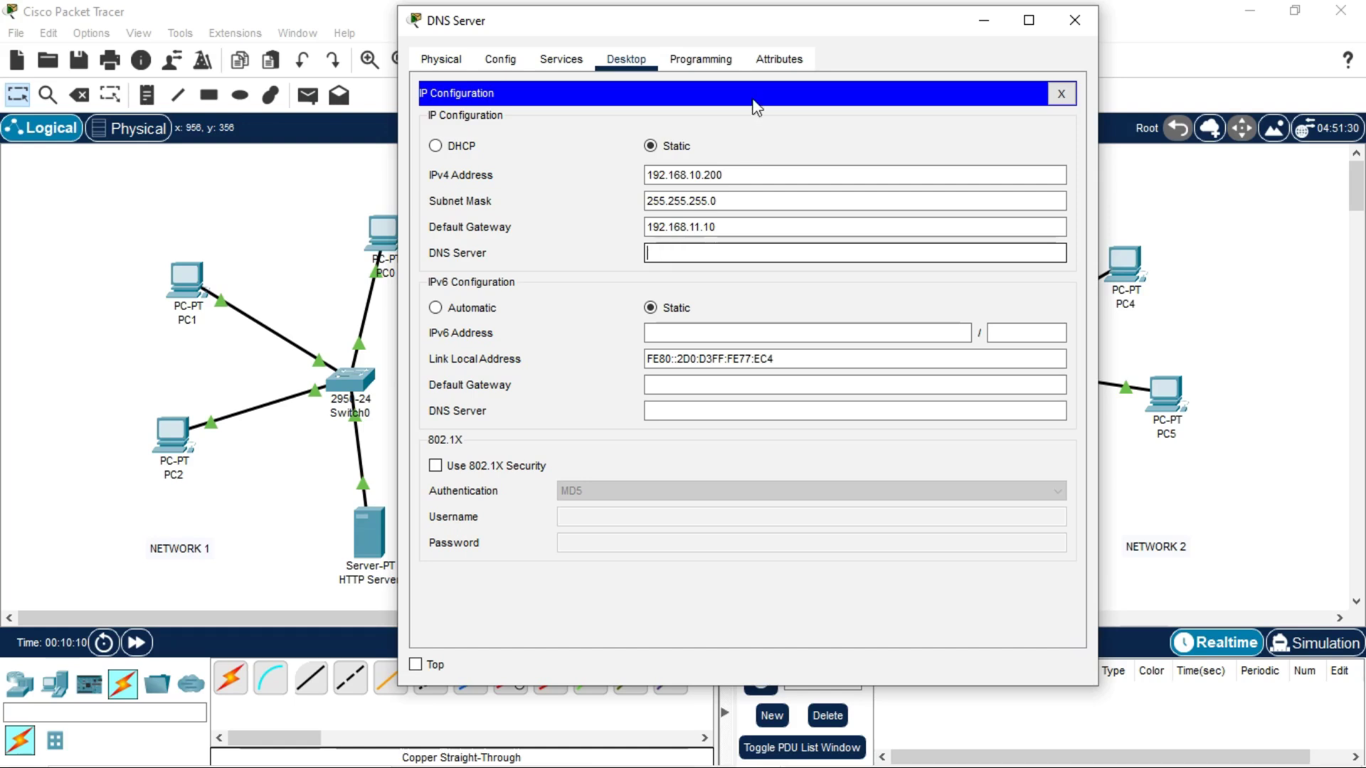
left_click_drag(729, 20, 879, 46)
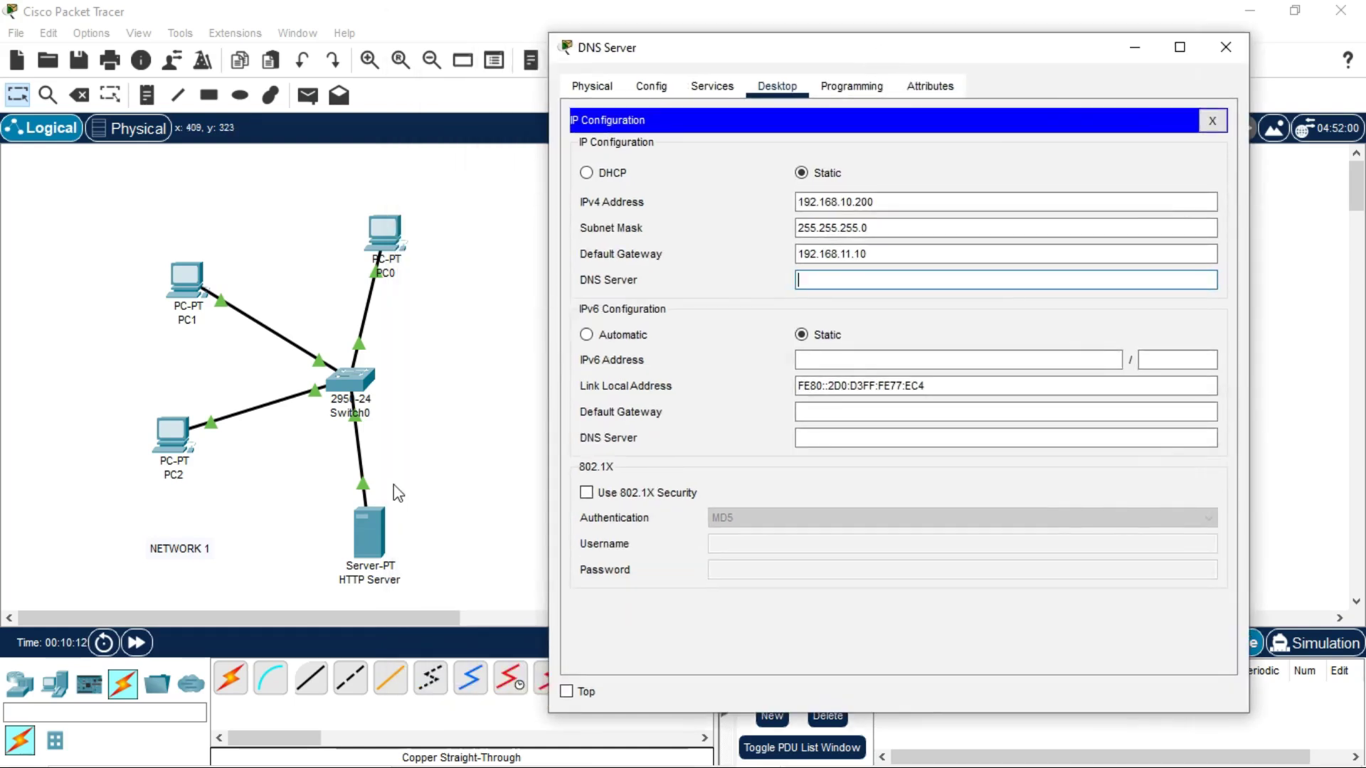
type("192.168")
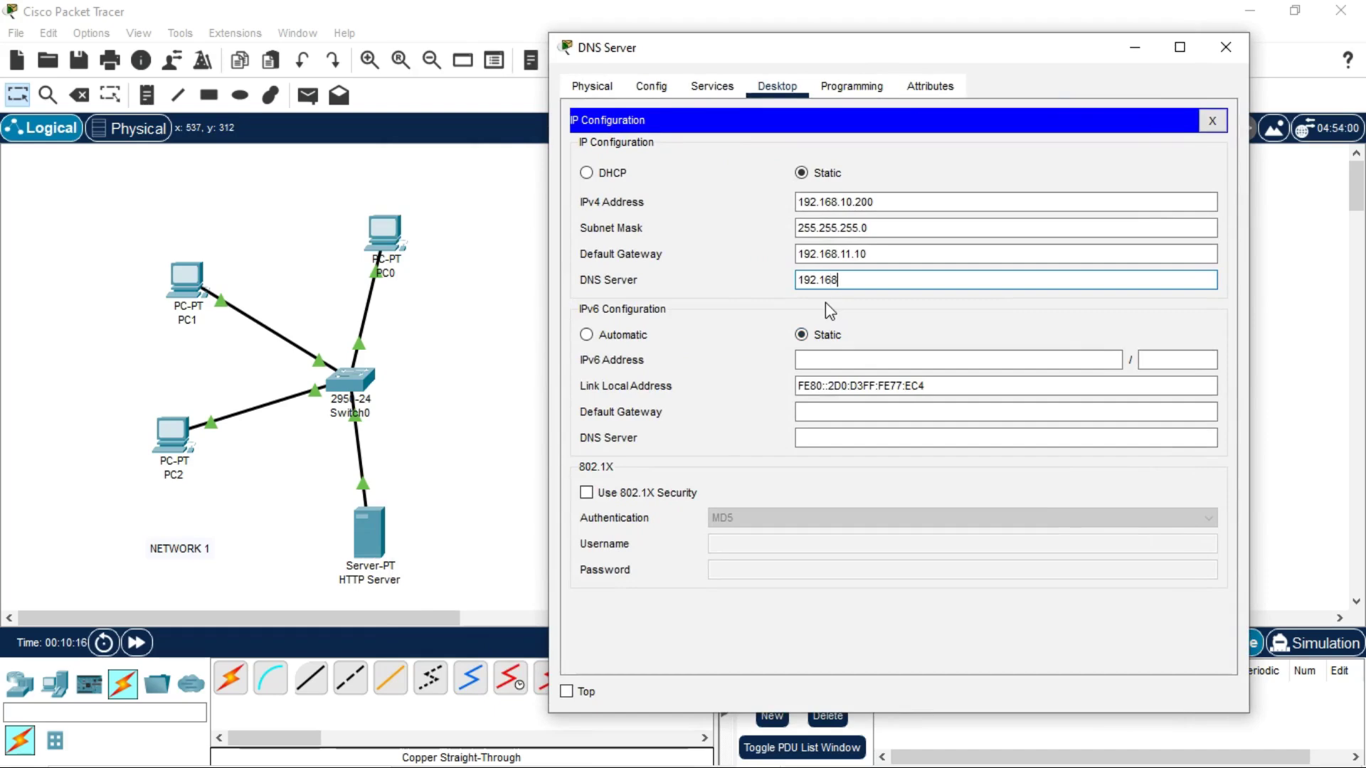
type(".10.100")
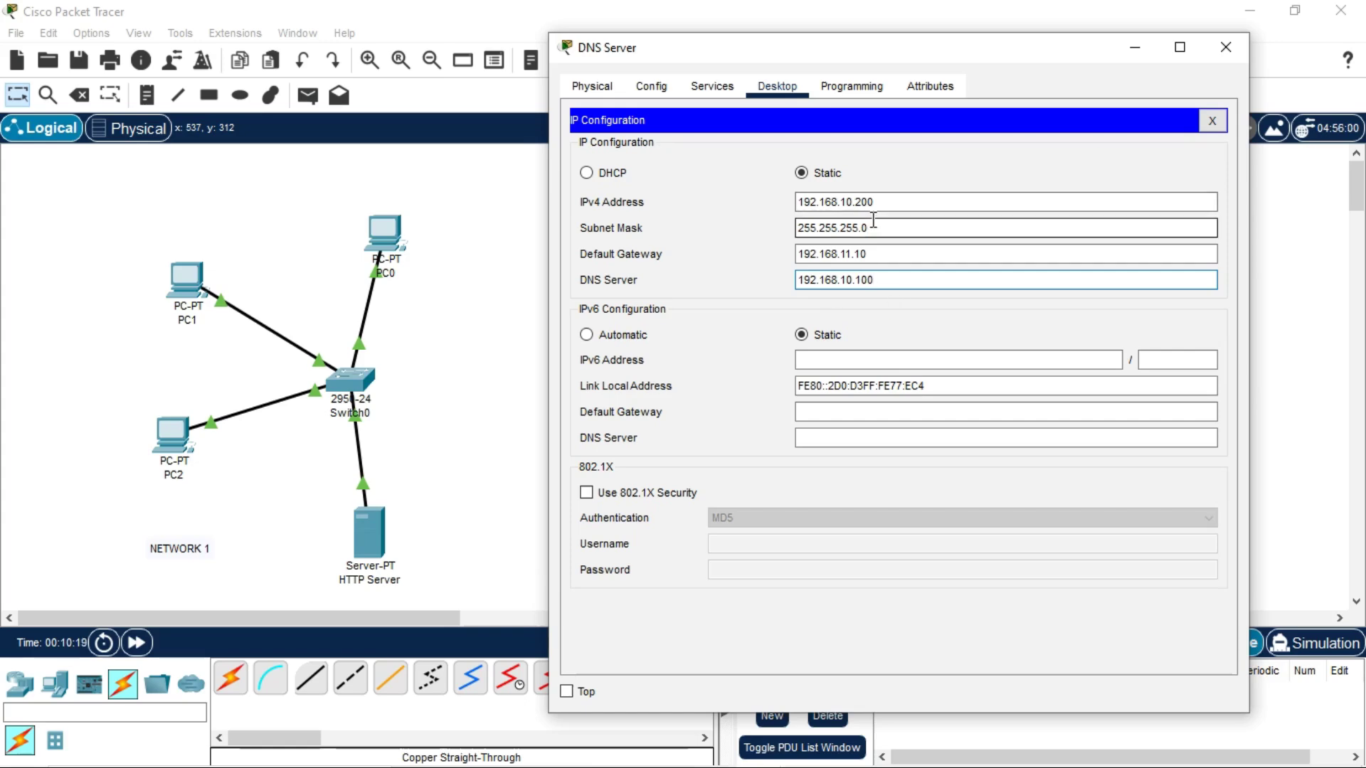
left_click(1226, 47)
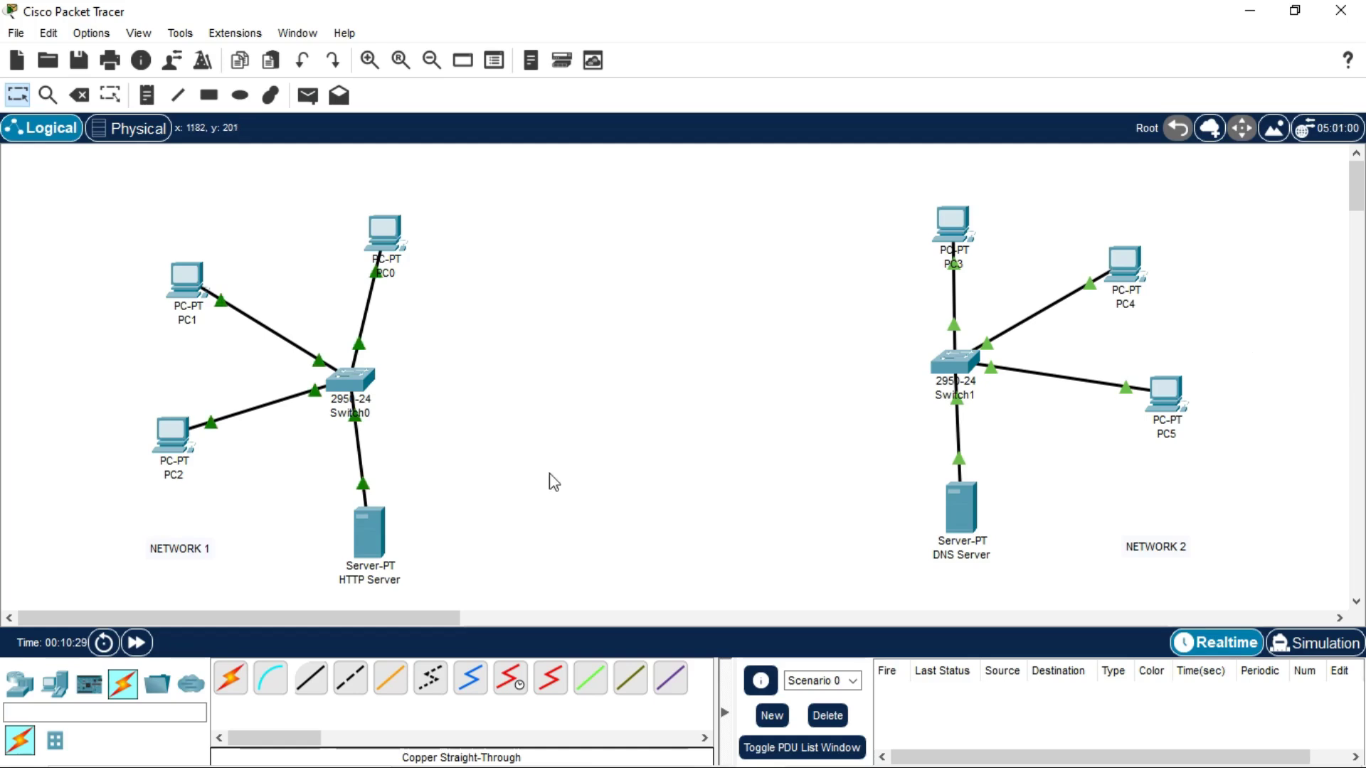
- Place a Router-PT between the networks and cable Switch0 to its FastEthernet0/0
left_click(28, 690)
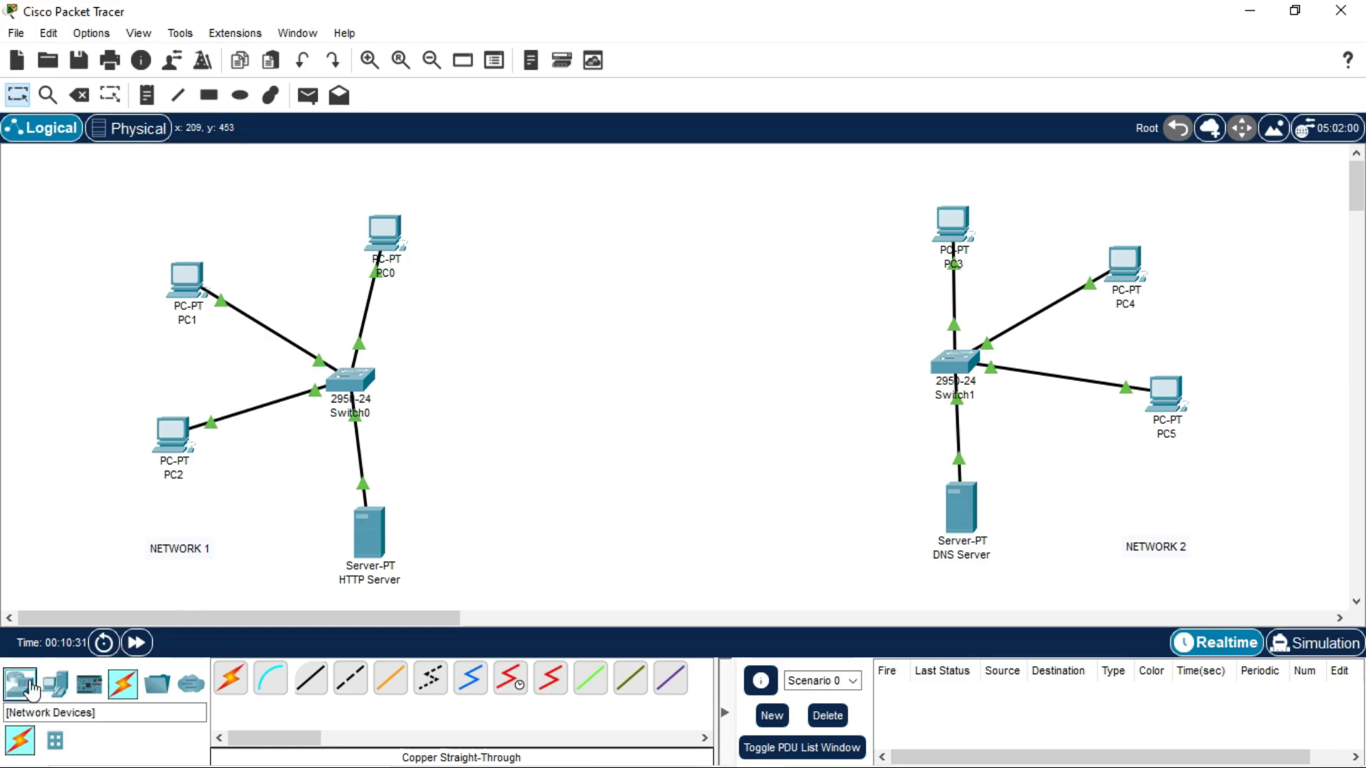
left_click_drag(590, 677, 658, 309)
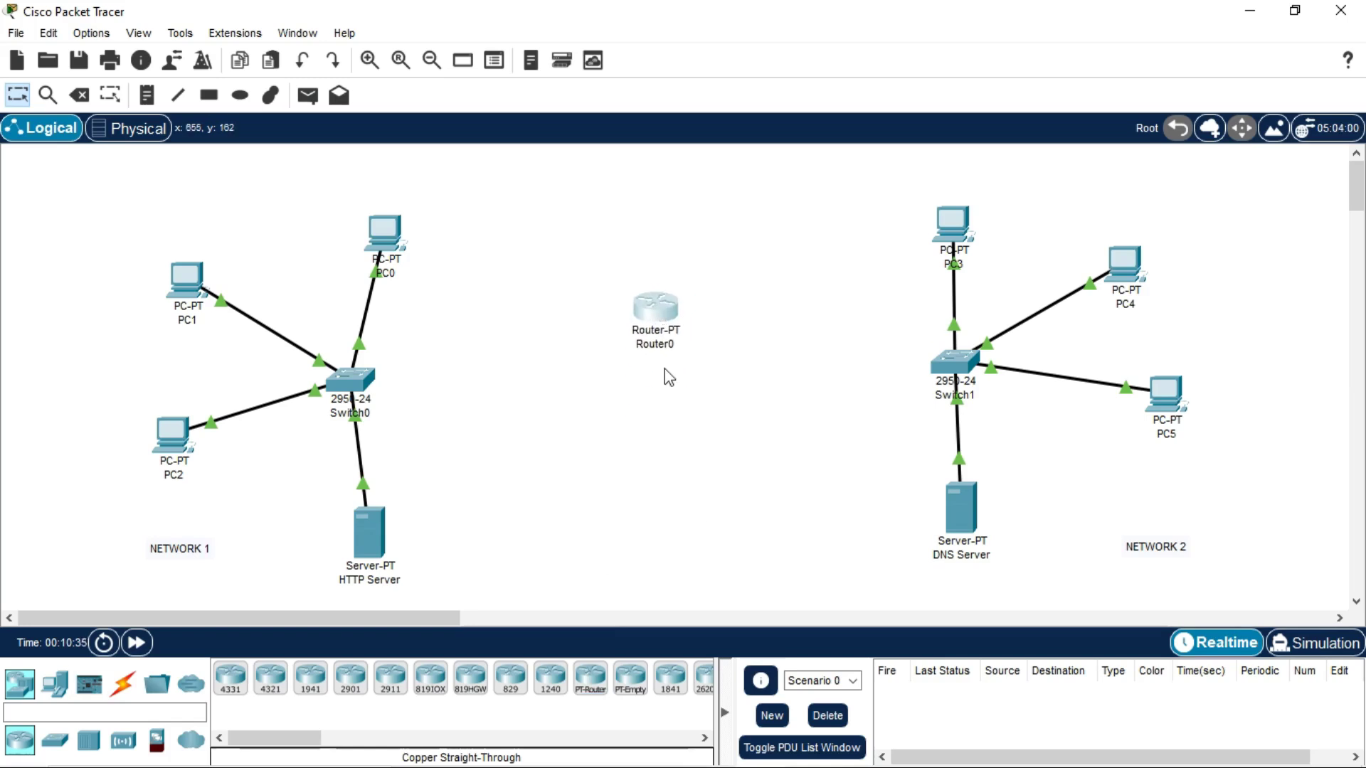
left_click(123, 684)
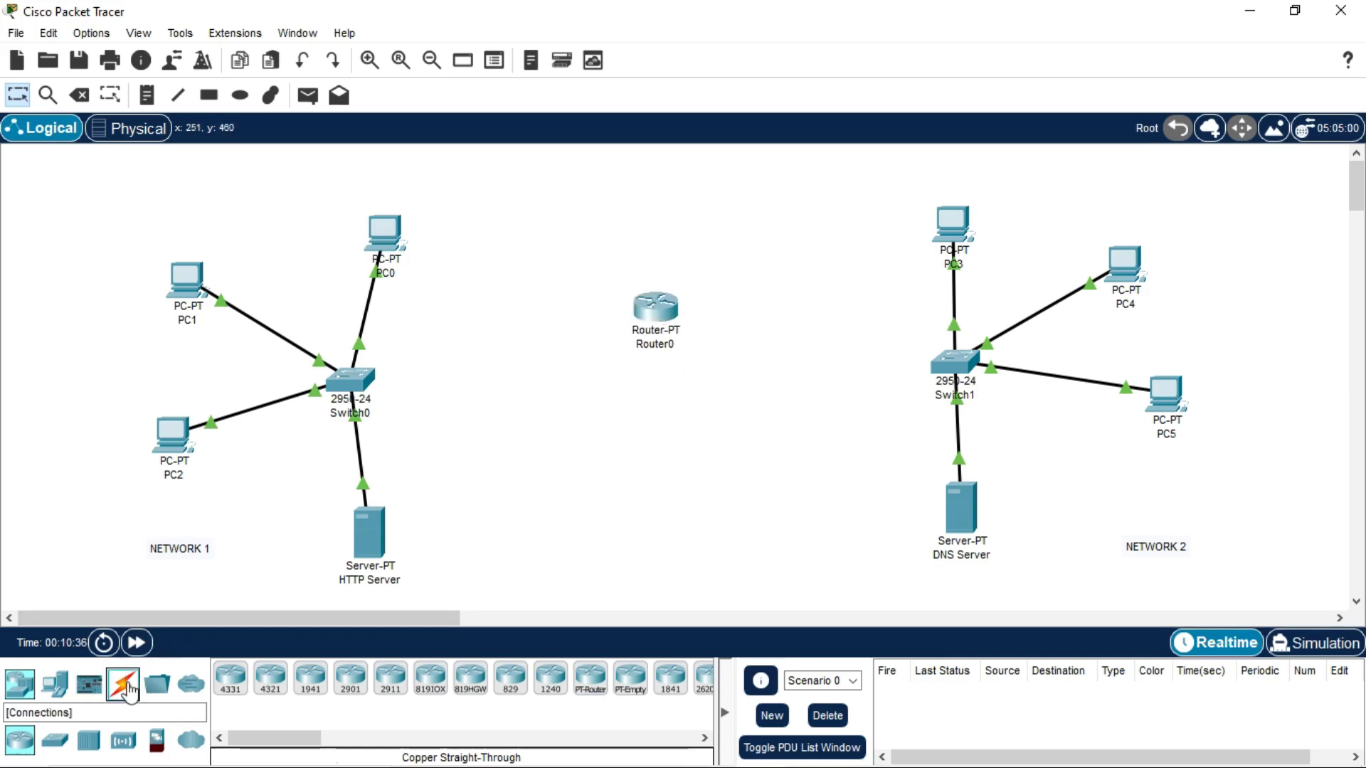
left_click(310, 680)
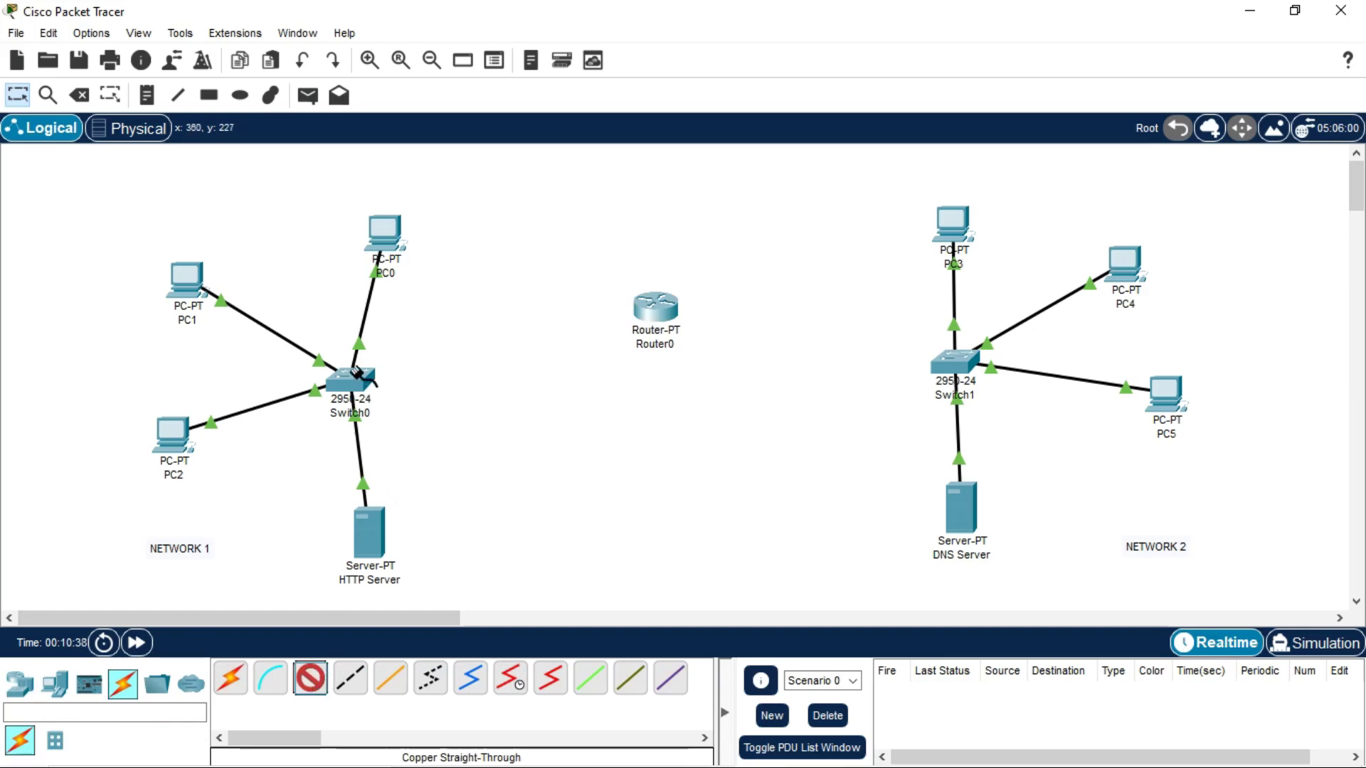
left_click(356, 375)
left_click(458, 242)
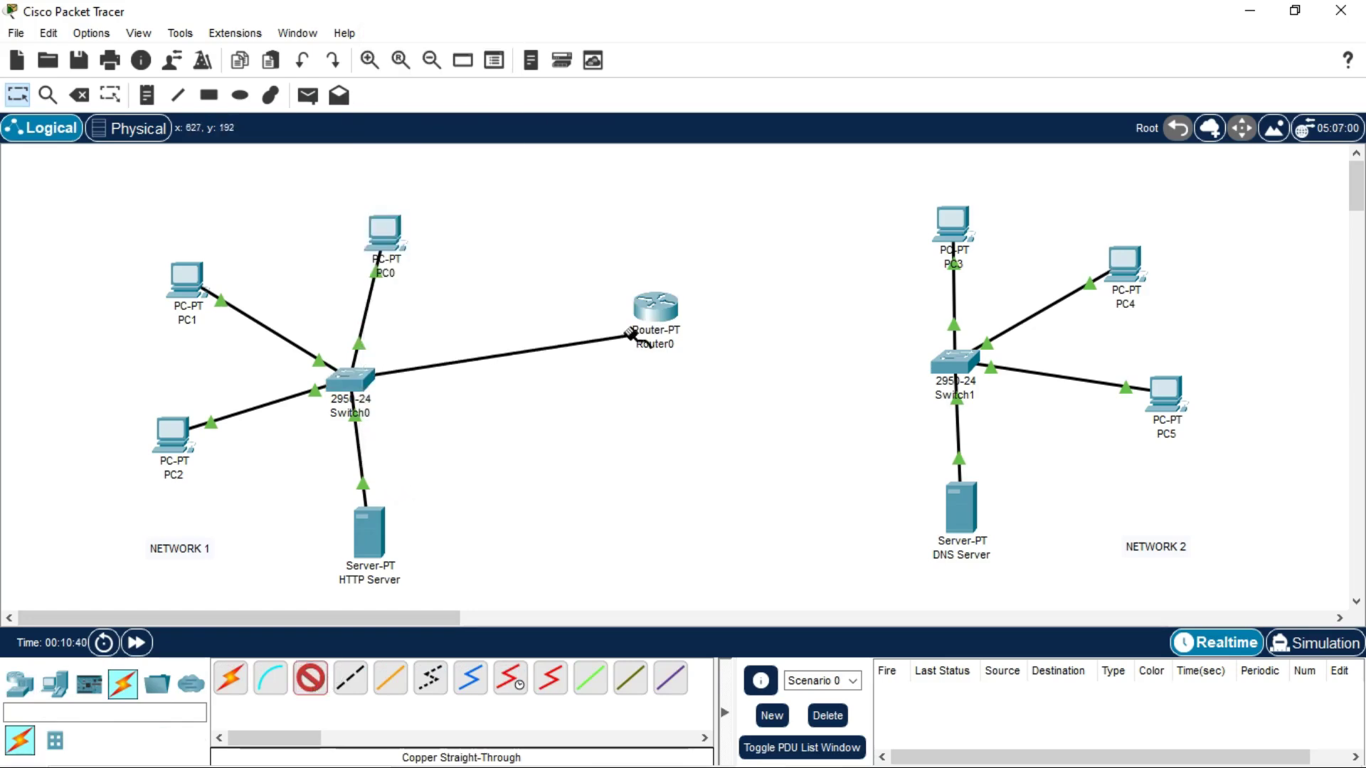
left_click(654, 305)
left_click(708, 361)
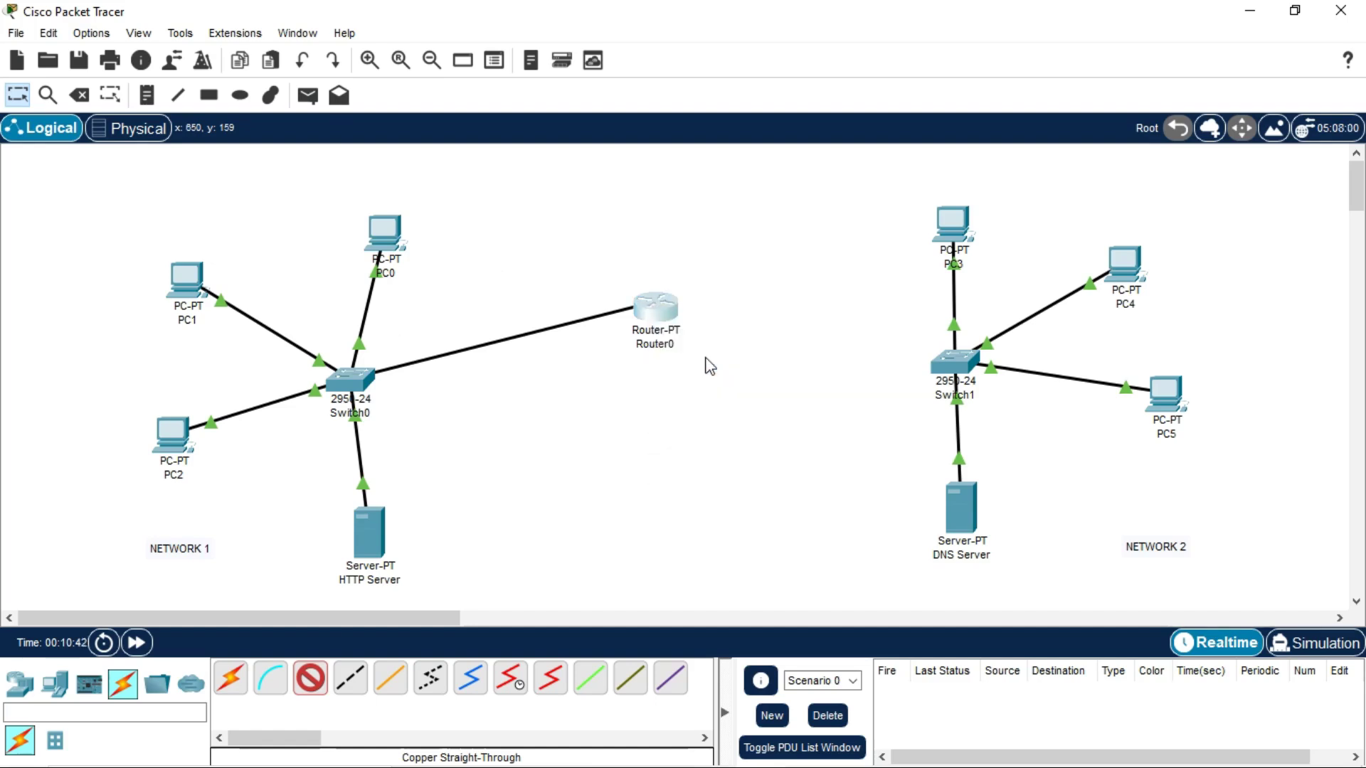
- Cable Switch1's FastEthernet0/20 to Router0's FastEthernet1/0 with copper straight-through
left_click(310, 681)
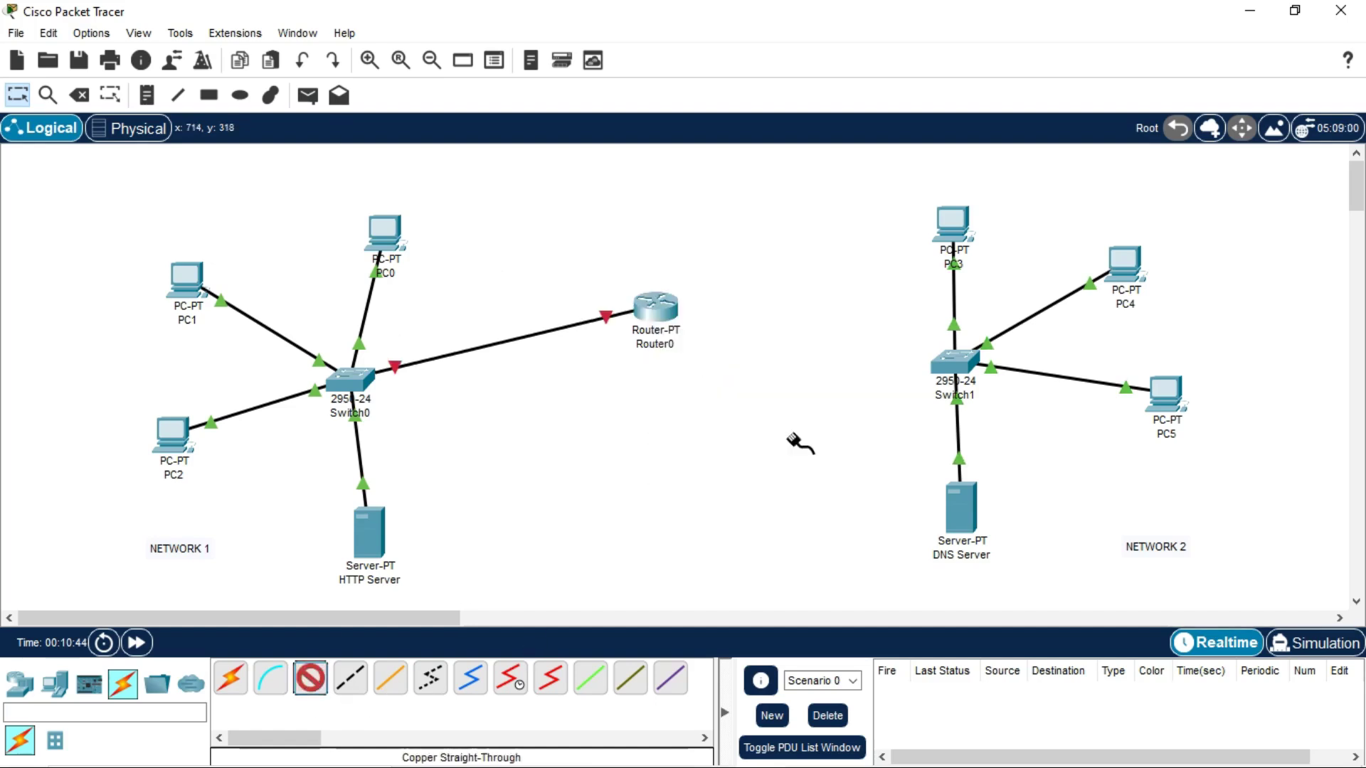
left_click(952, 365)
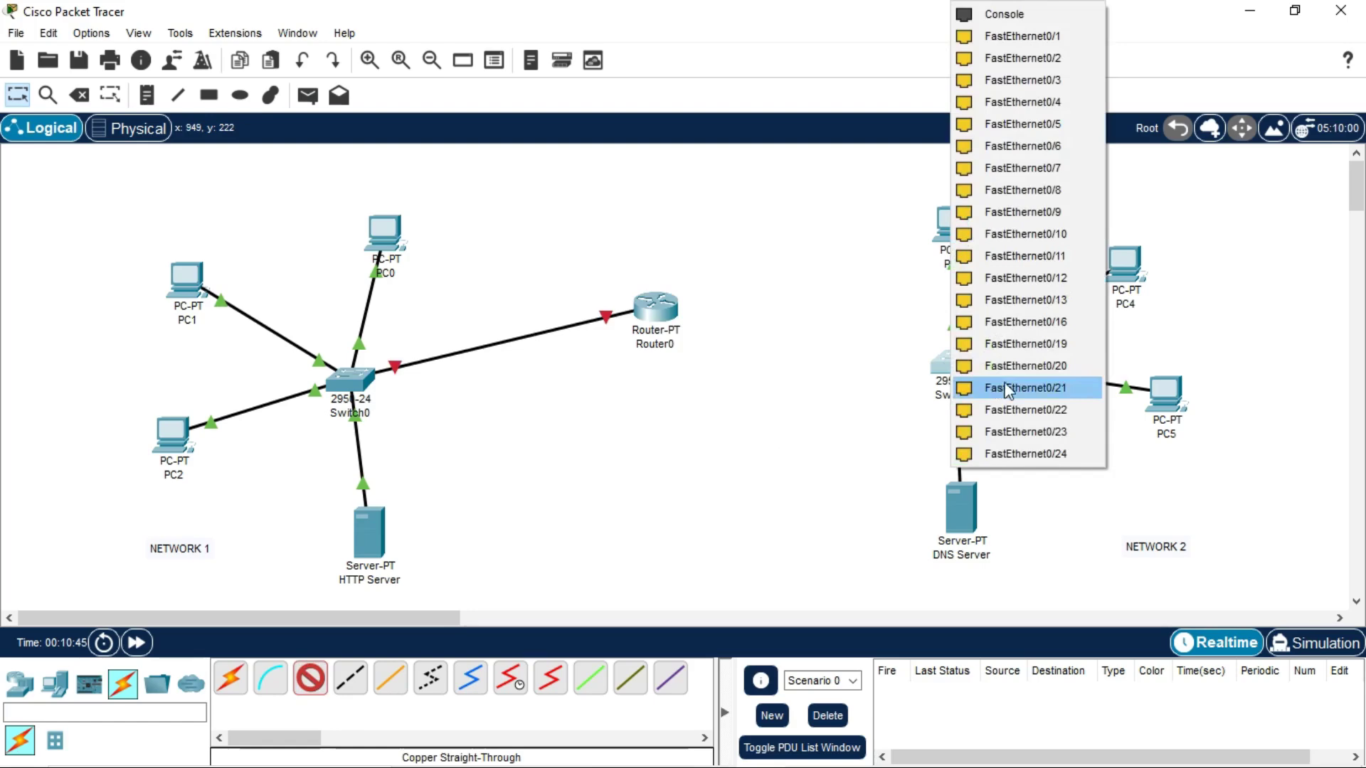
left_click(1027, 359)
left_click(650, 307)
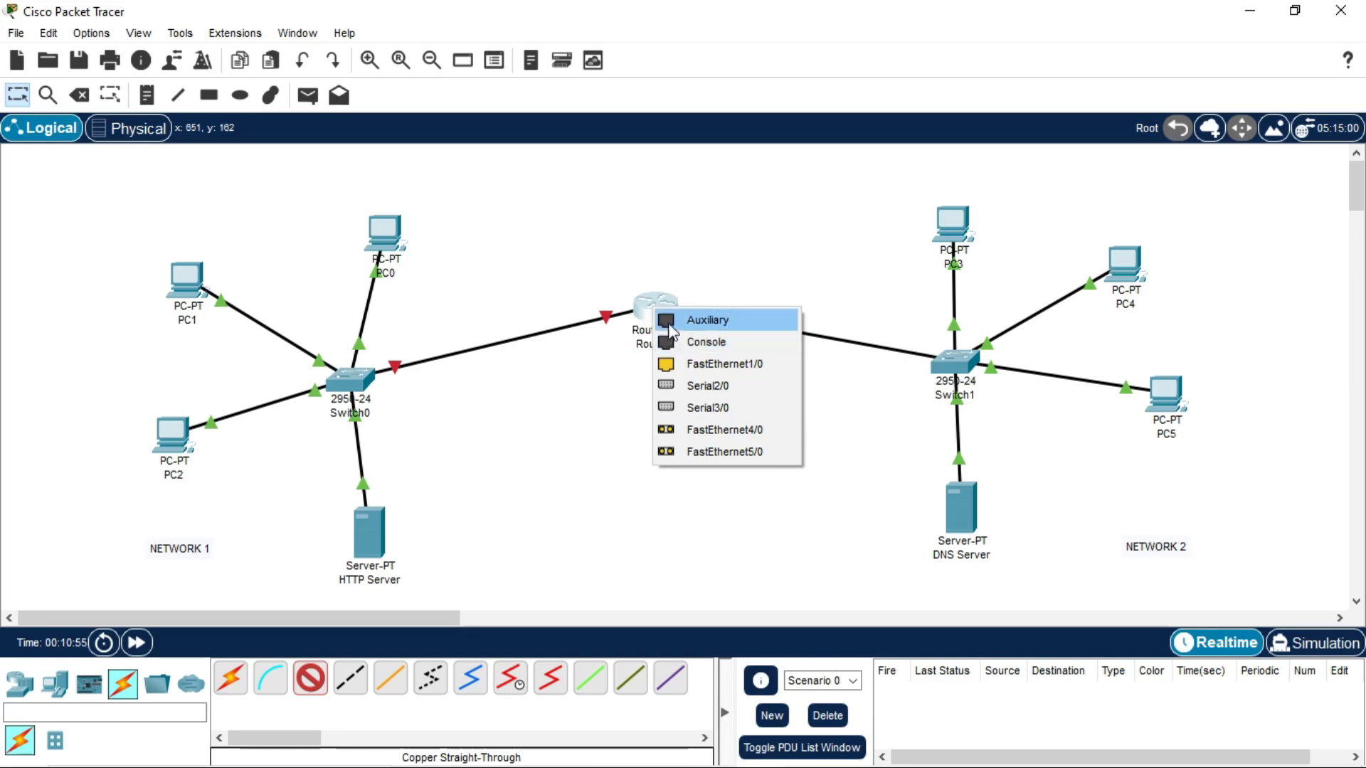
left_click(687, 371)
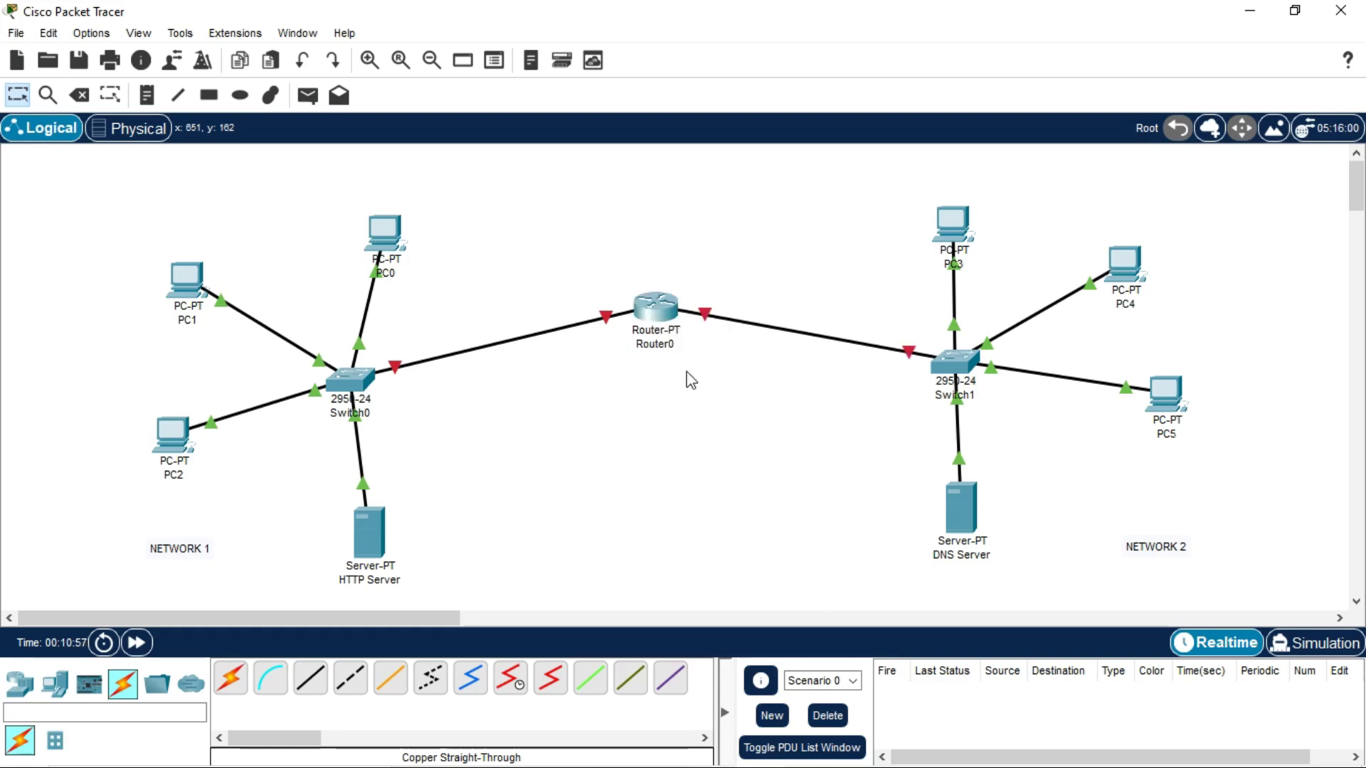
- Turn on Router0's FastEthernet0/0 with IP 192.168.10.10 and mask 255.255.255.0
left_click(652, 307)
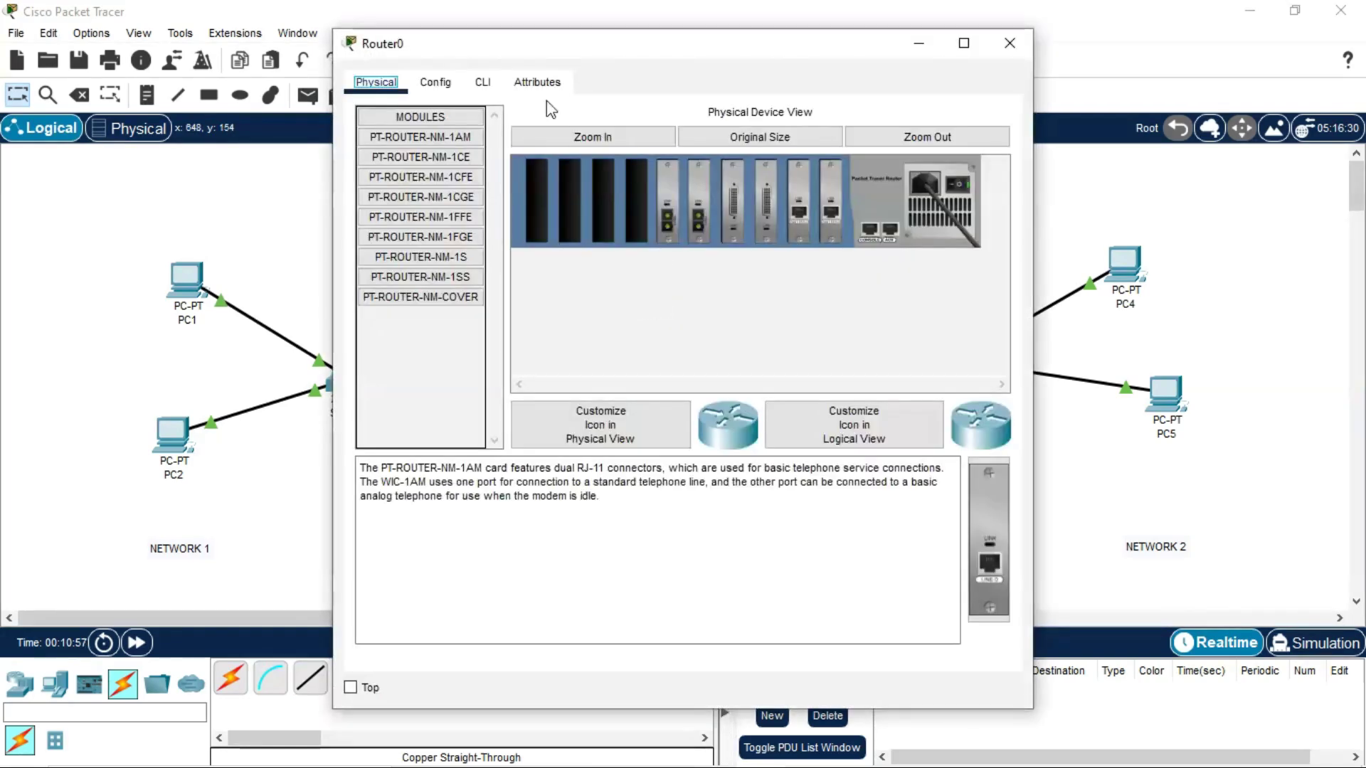
left_click(435, 82)
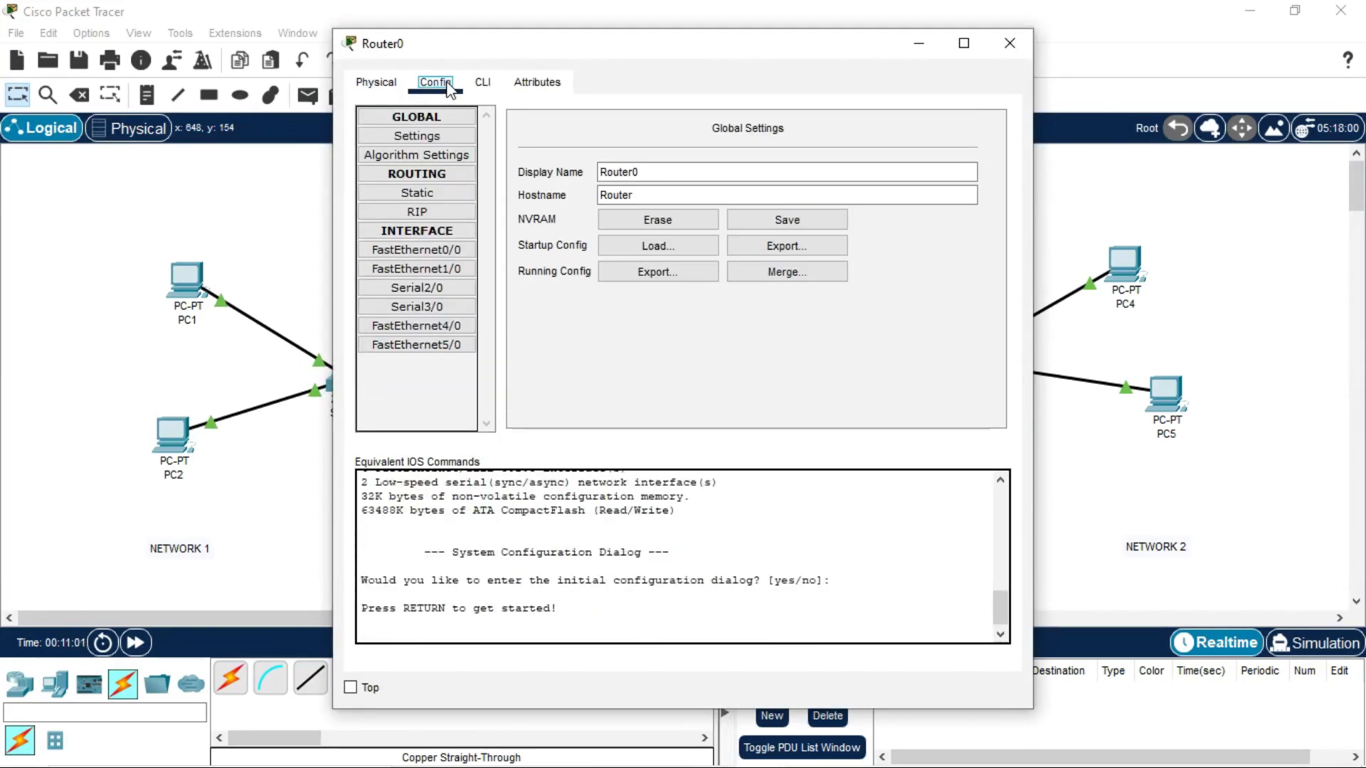
left_click(450, 254)
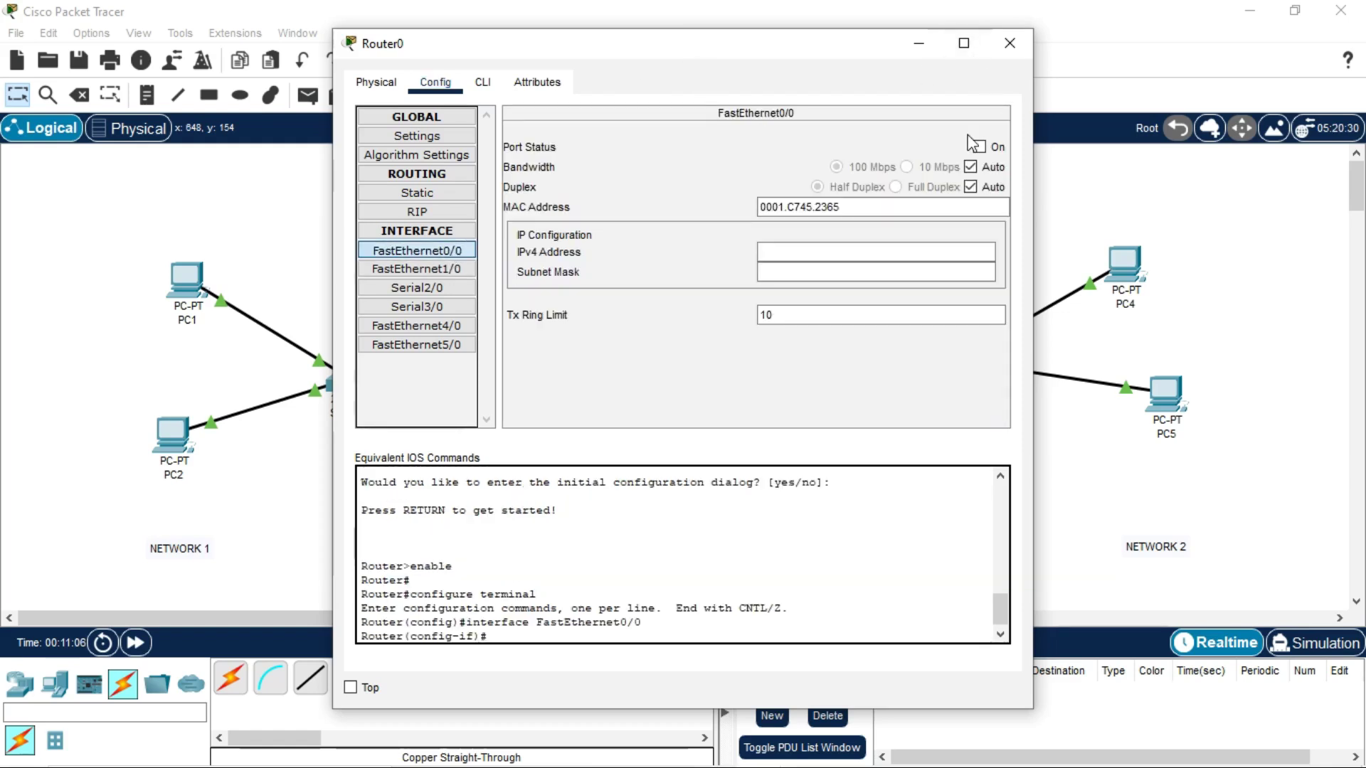
left_click(979, 146)
left_click(813, 253)
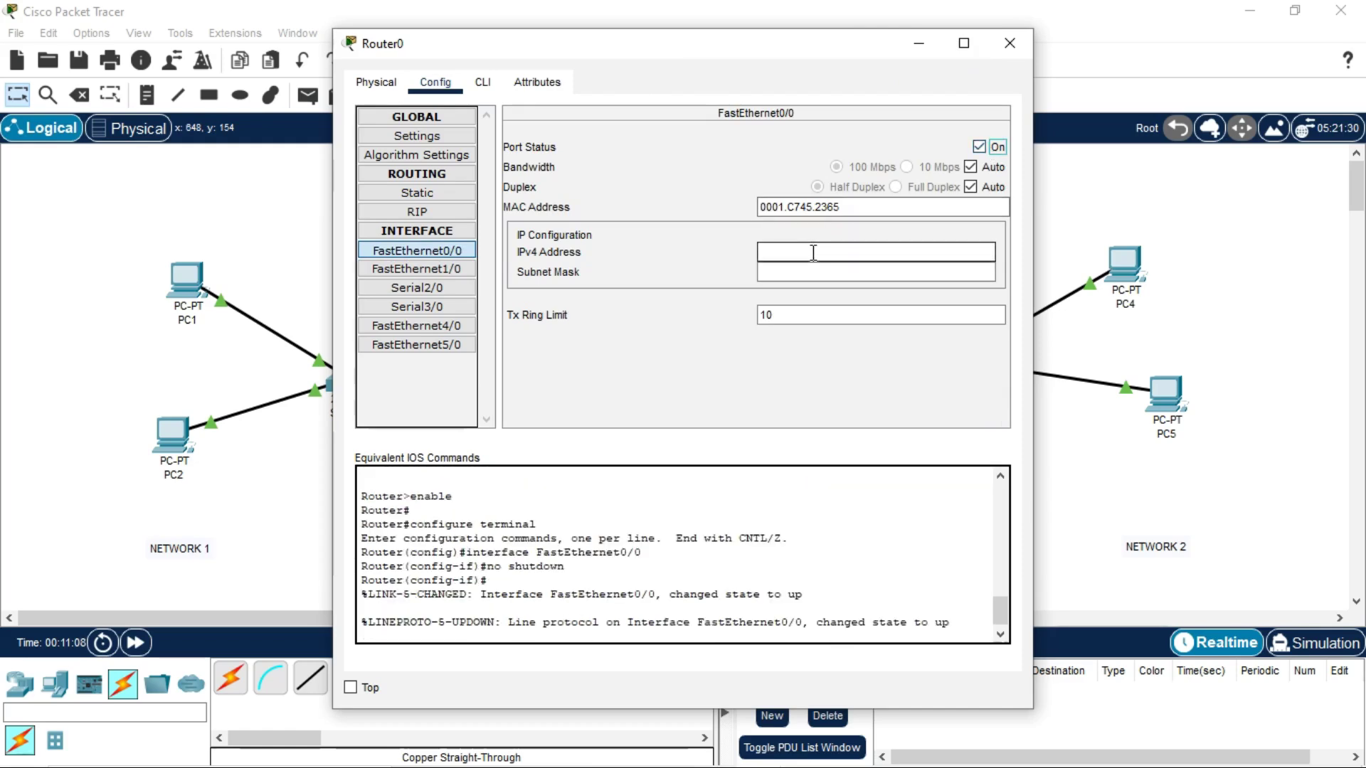
left_click_drag(701, 44, 1160, 85)
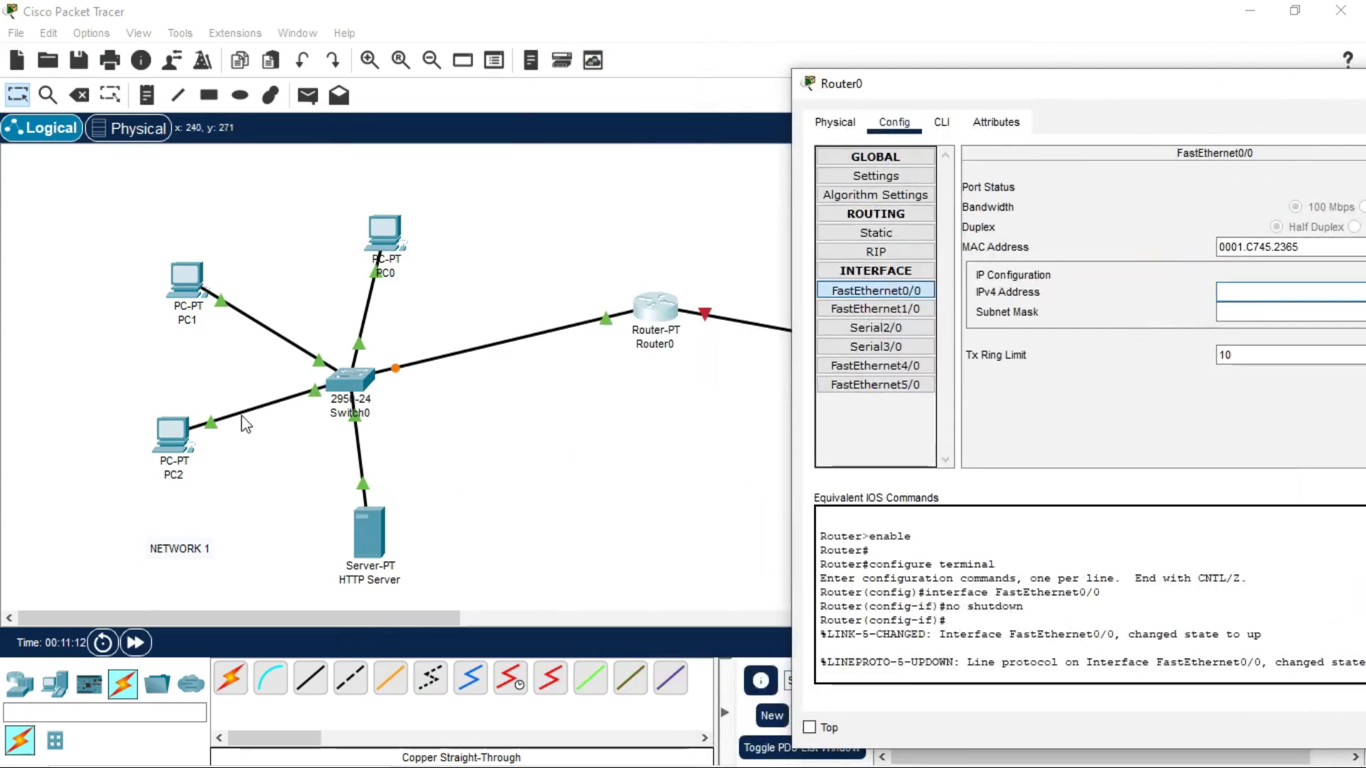
left_click_drag(1124, 95, 949, 87)
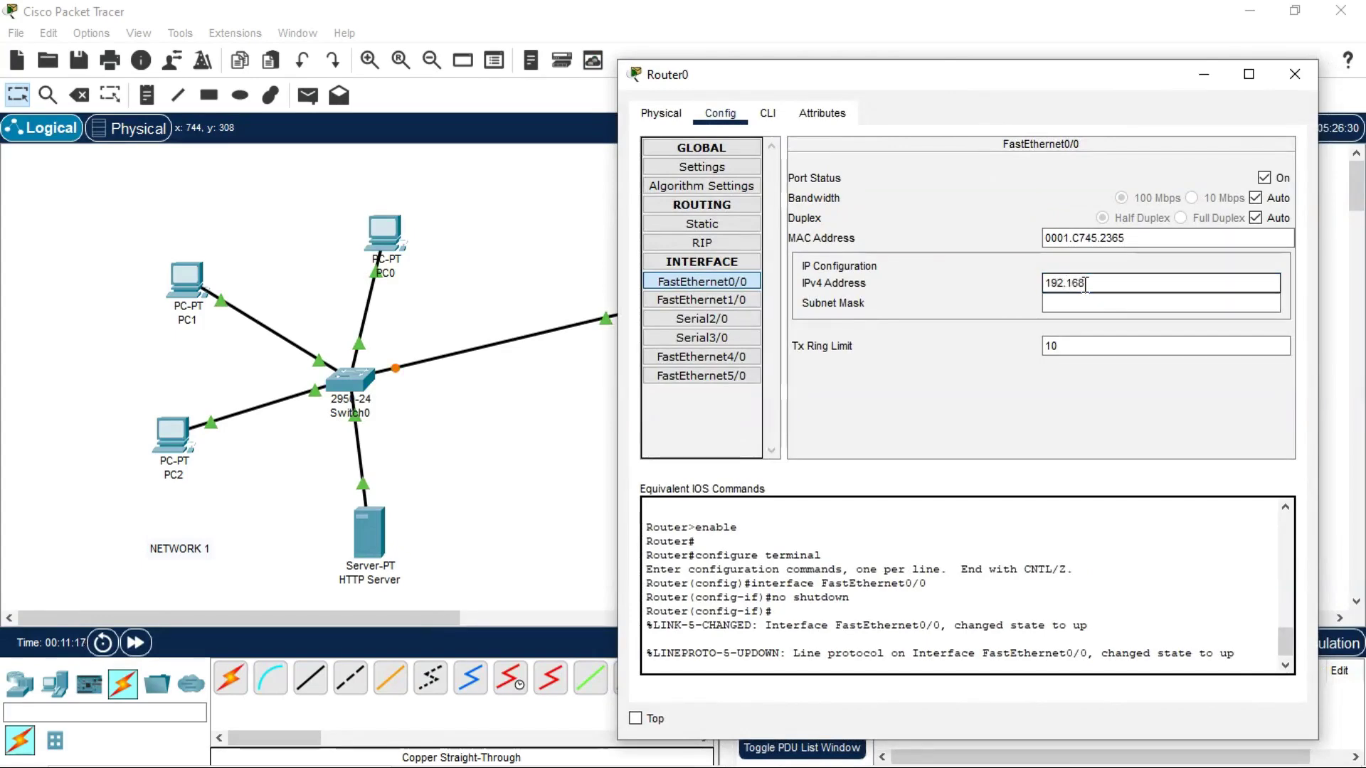
type(".10.")
type("10")
left_click(1071, 302)
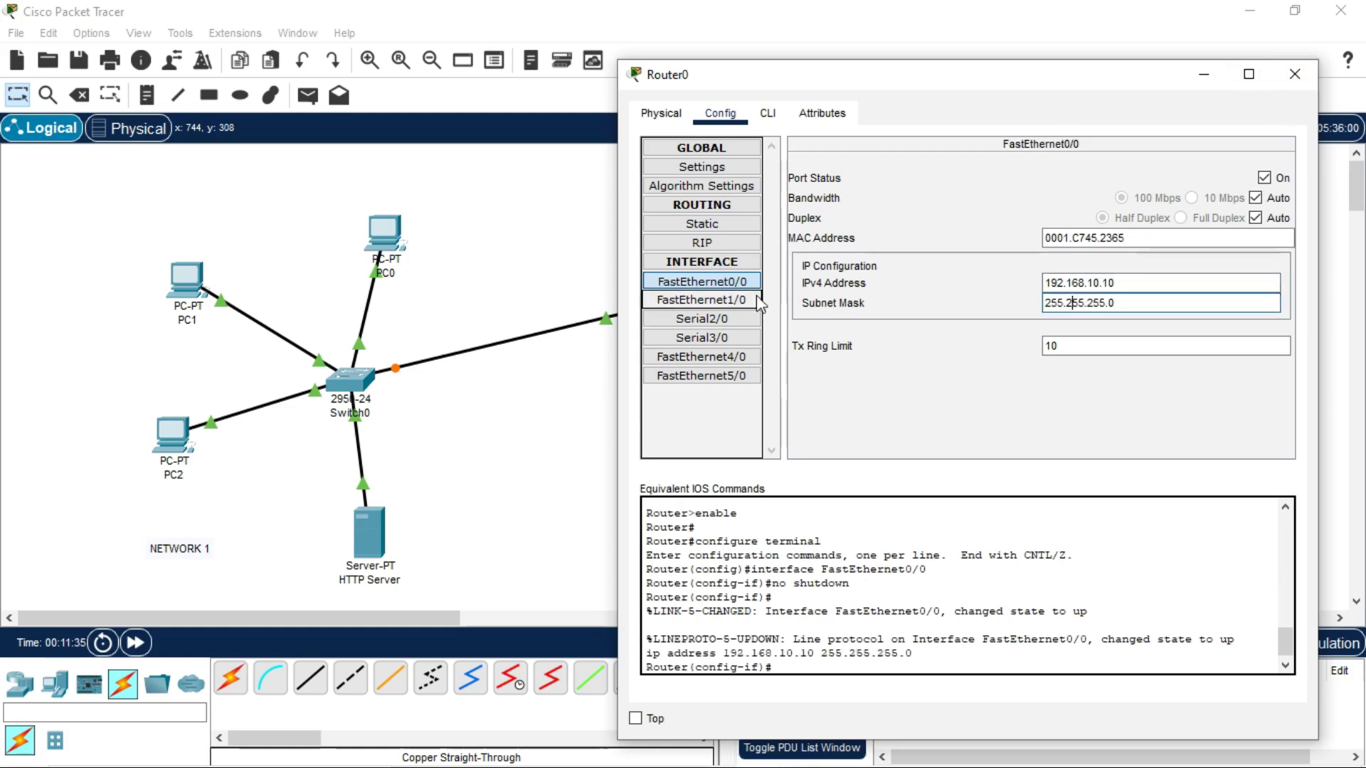
key("Tab")
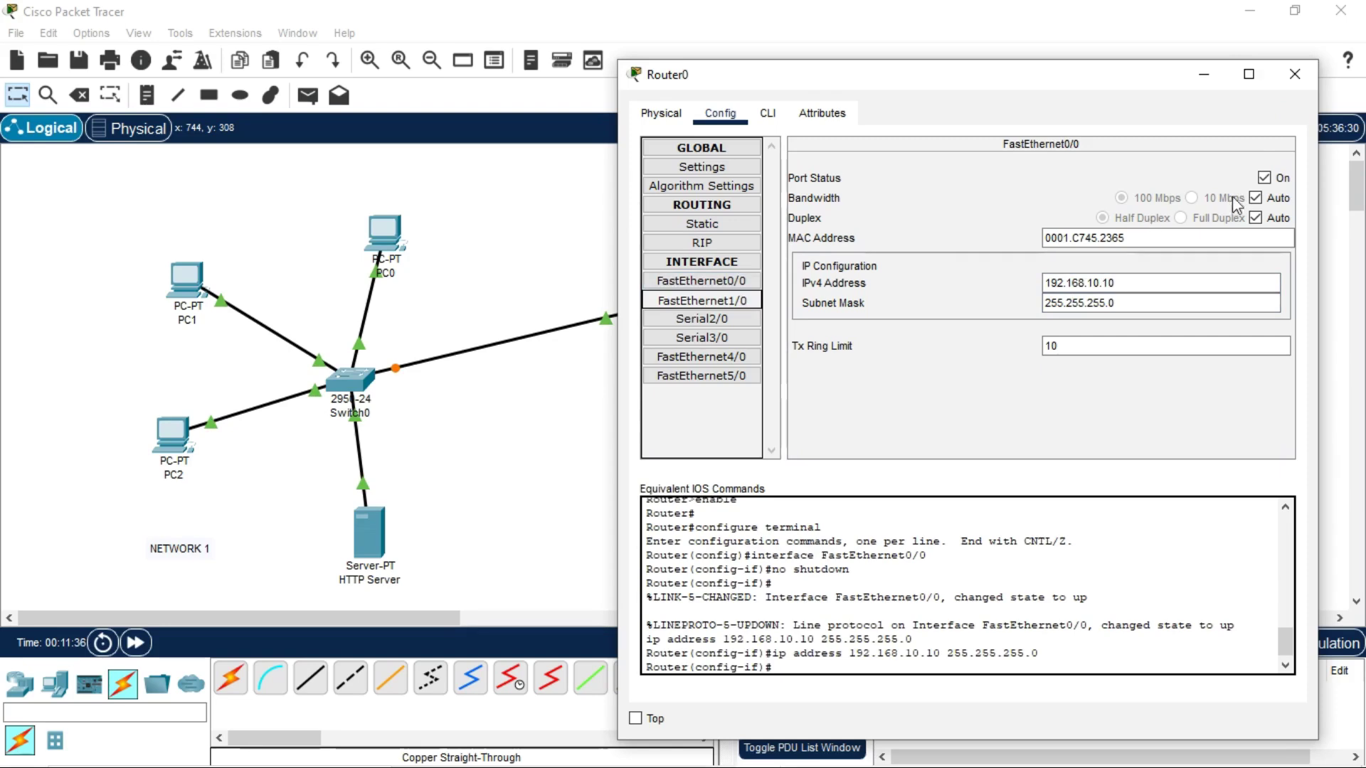
- Turn on FastEthernet1/0 with IP 192.168.11.10/24 and close Router0's window
key("space")
left_click(1265, 178)
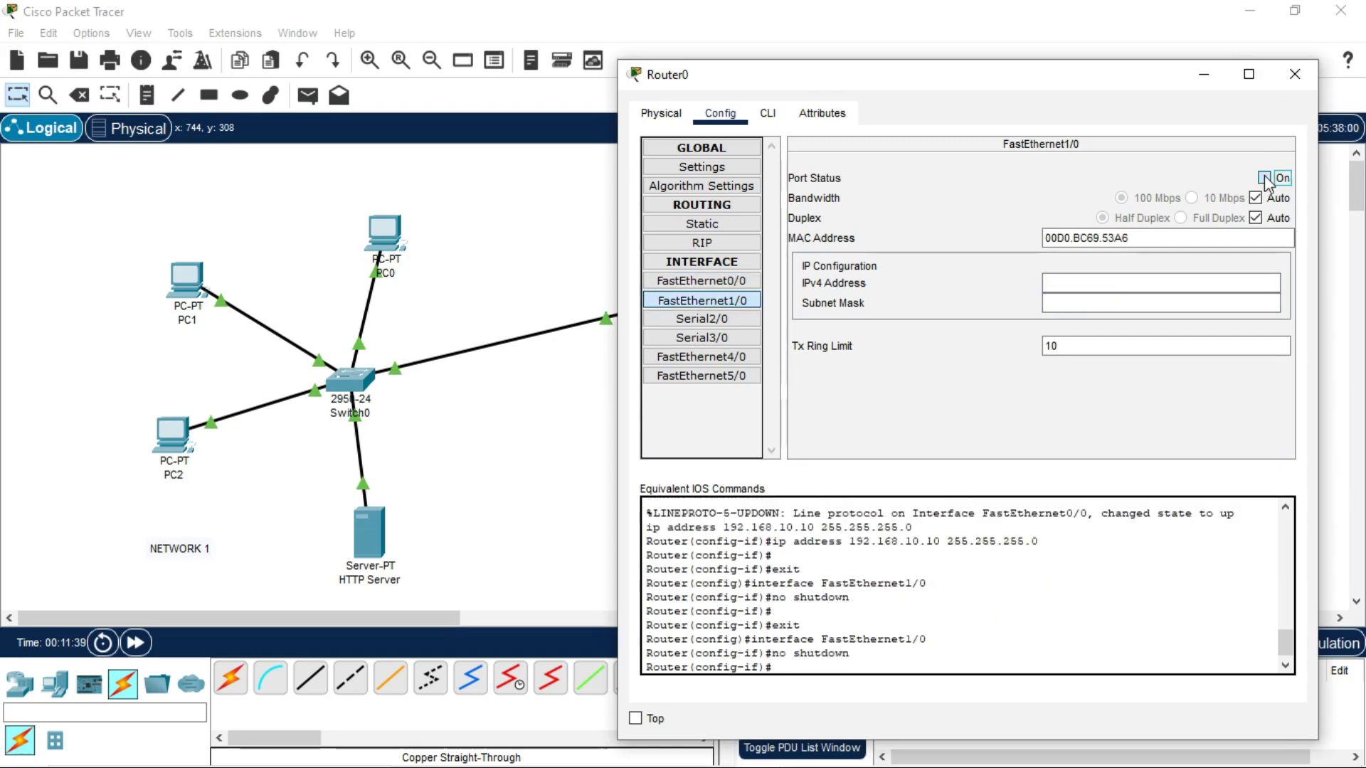
left_click(1092, 281)
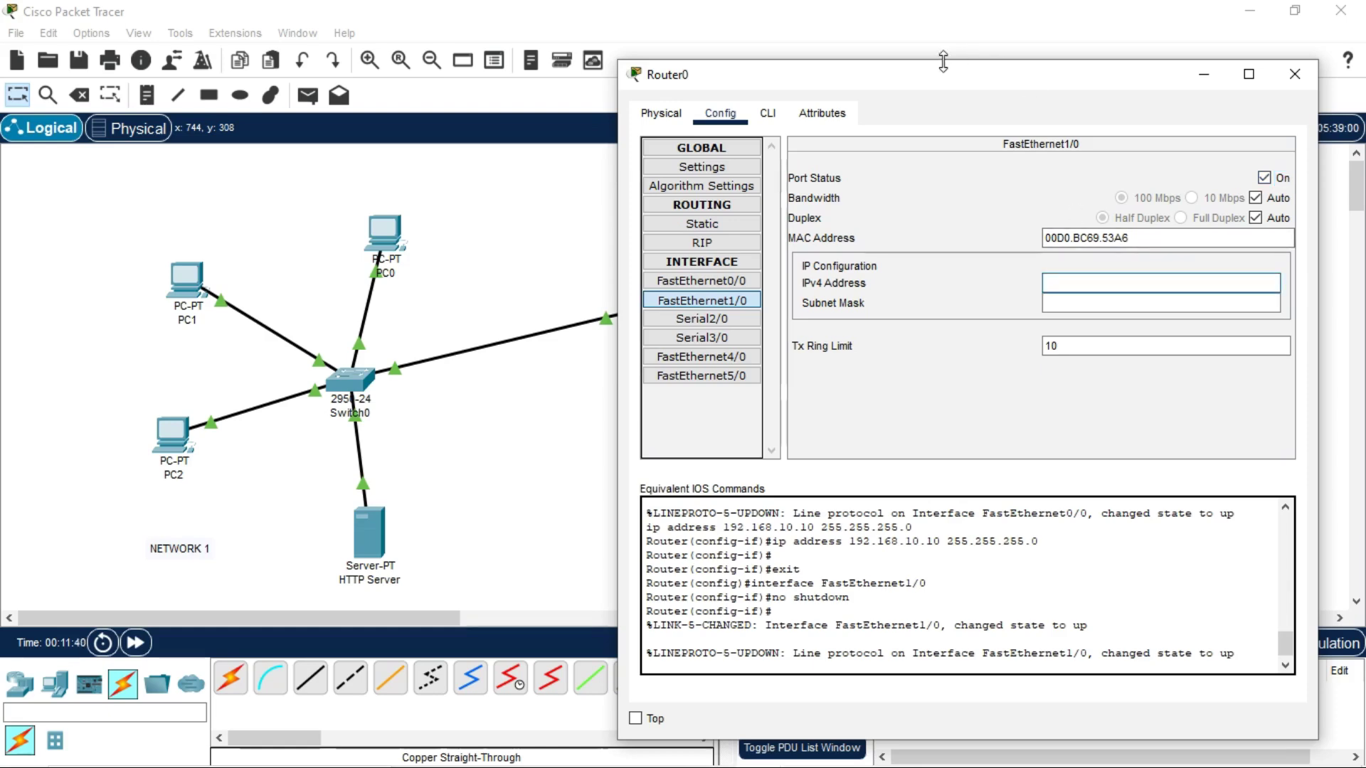
left_click_drag(949, 71, 507, 96)
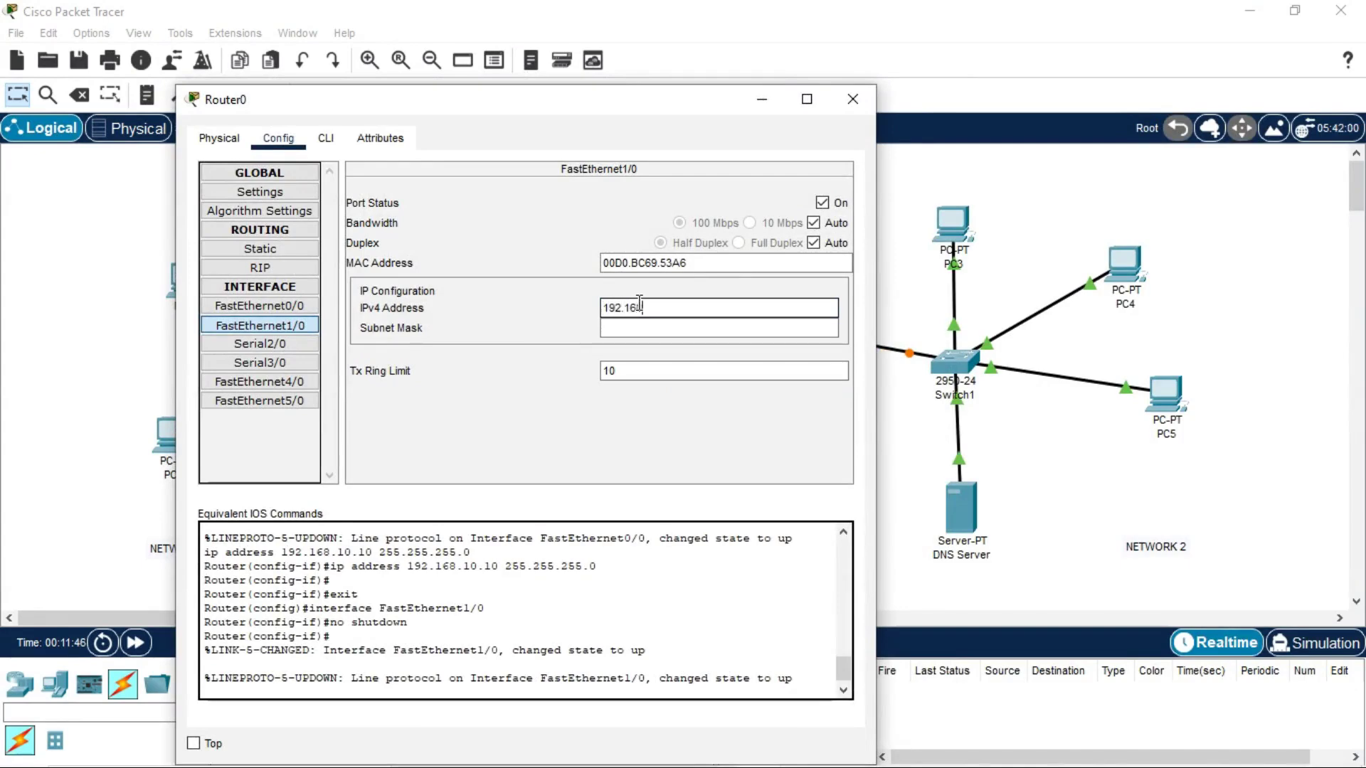
type("8.")
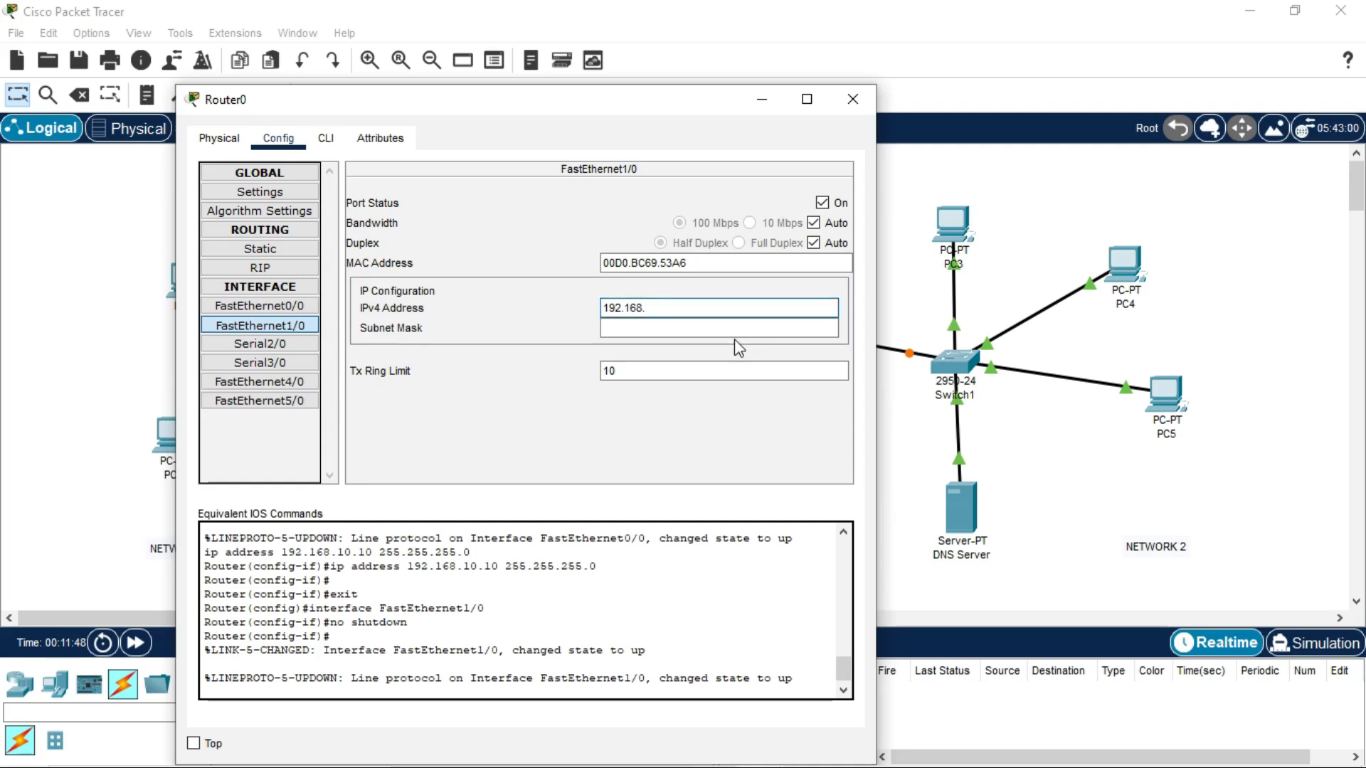
type("11.10")
key("Tab")
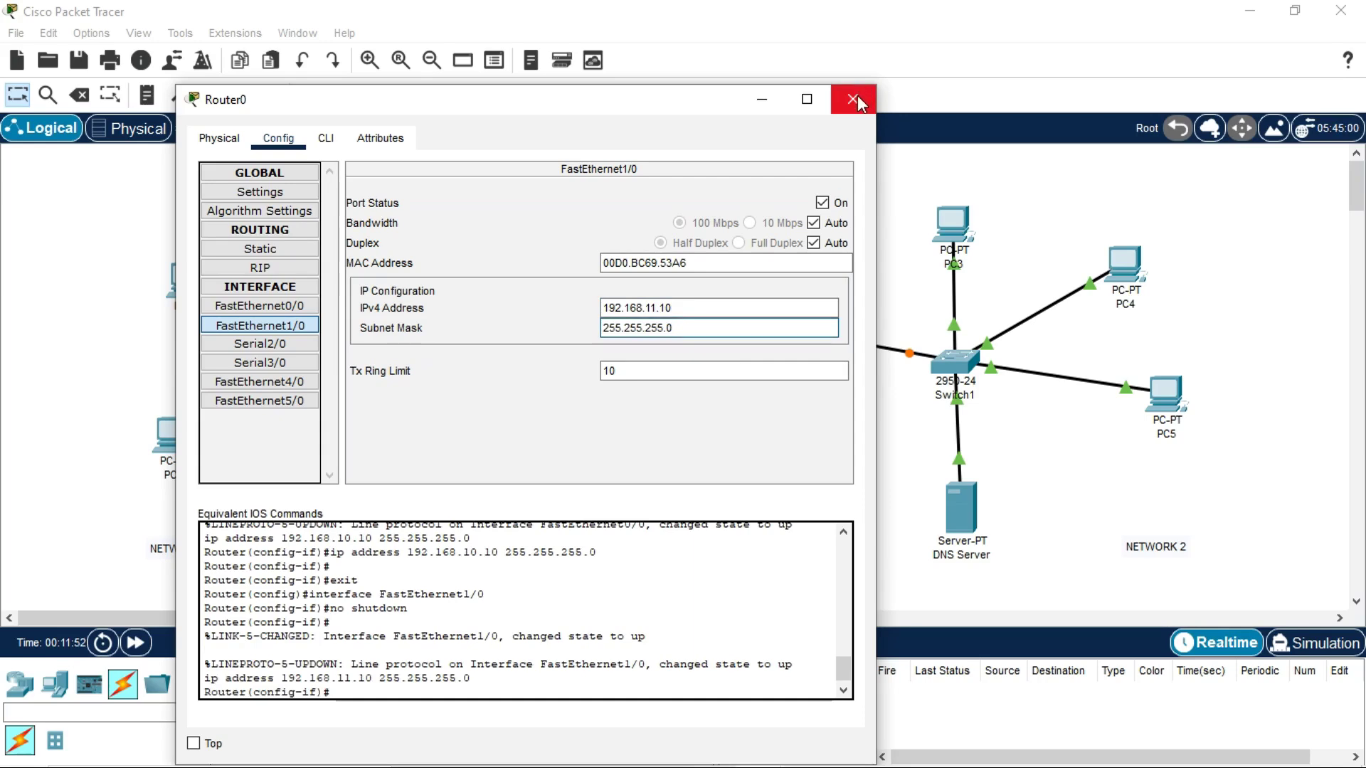
left_click(856, 96)
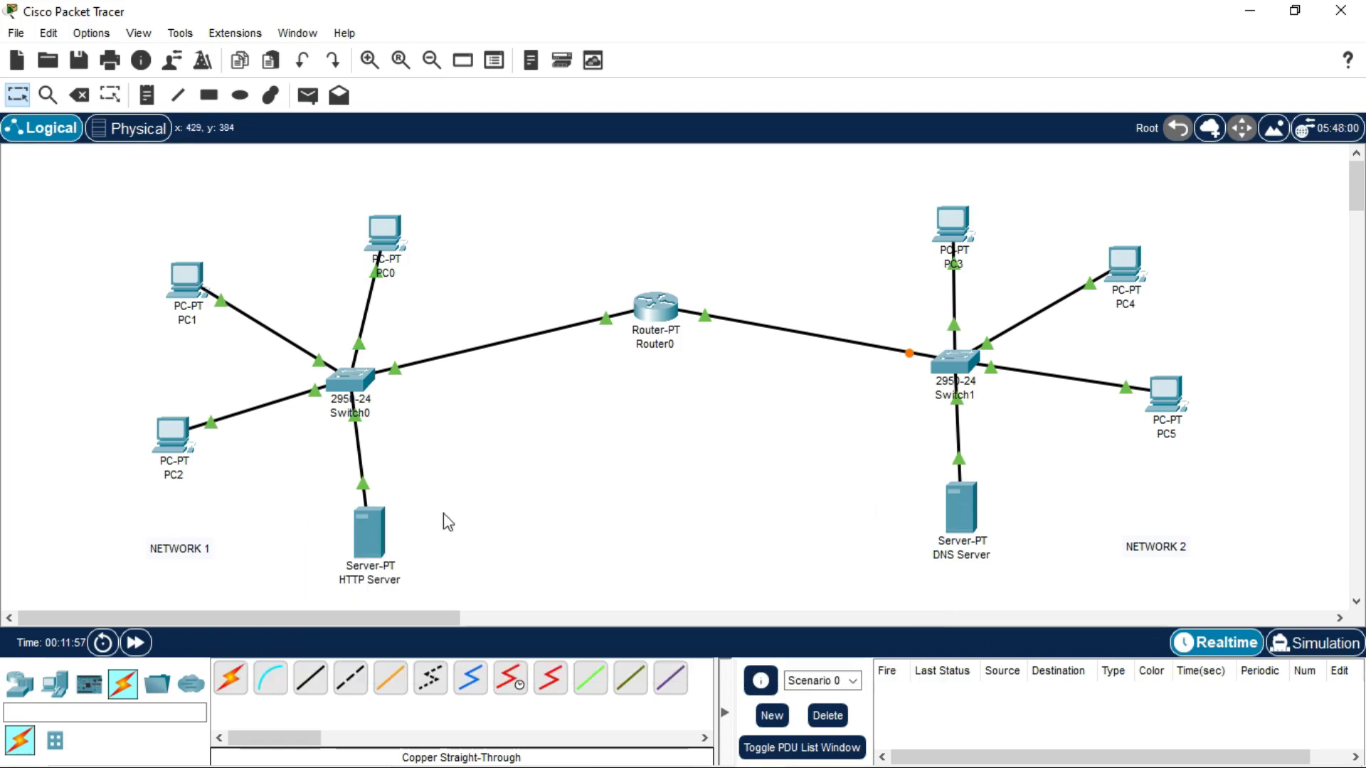
- Switch the HTTP Server's DNS service on
left_click(375, 538)
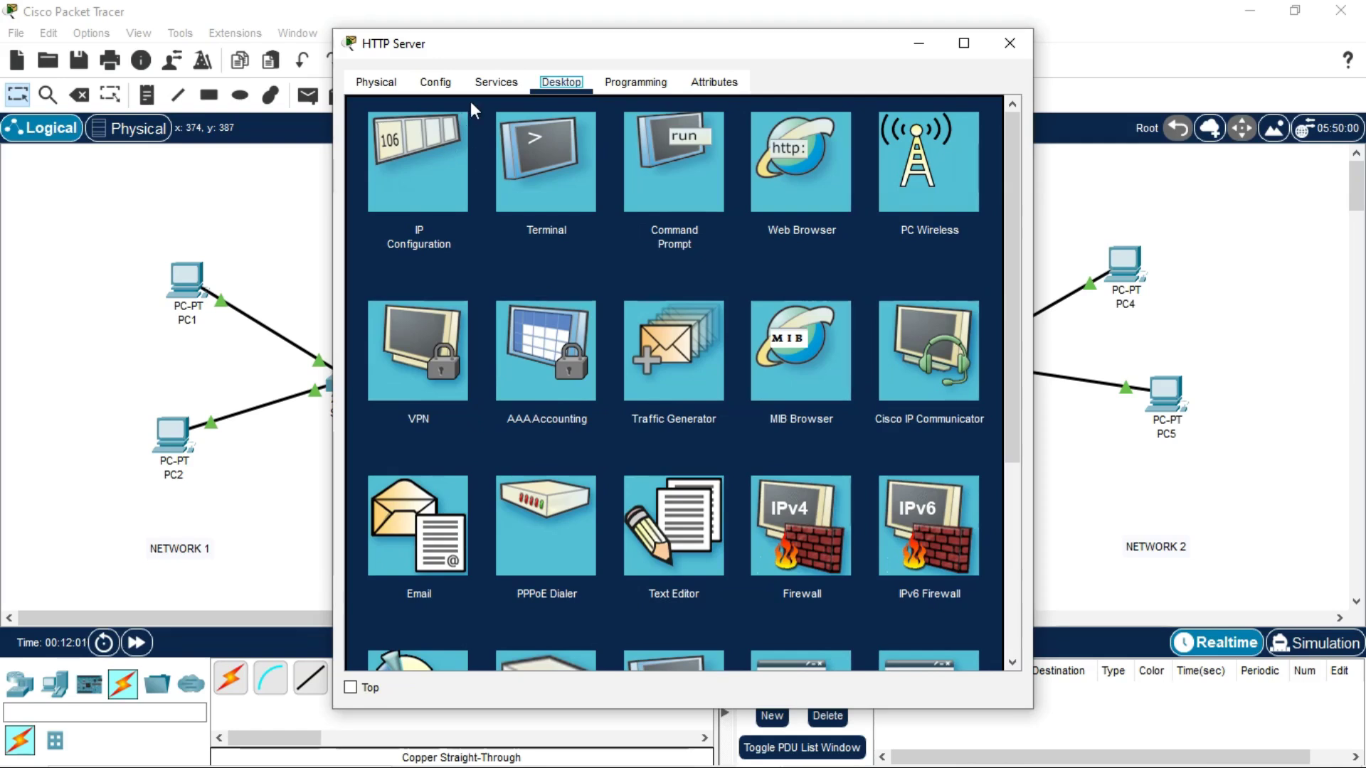
left_click(507, 82)
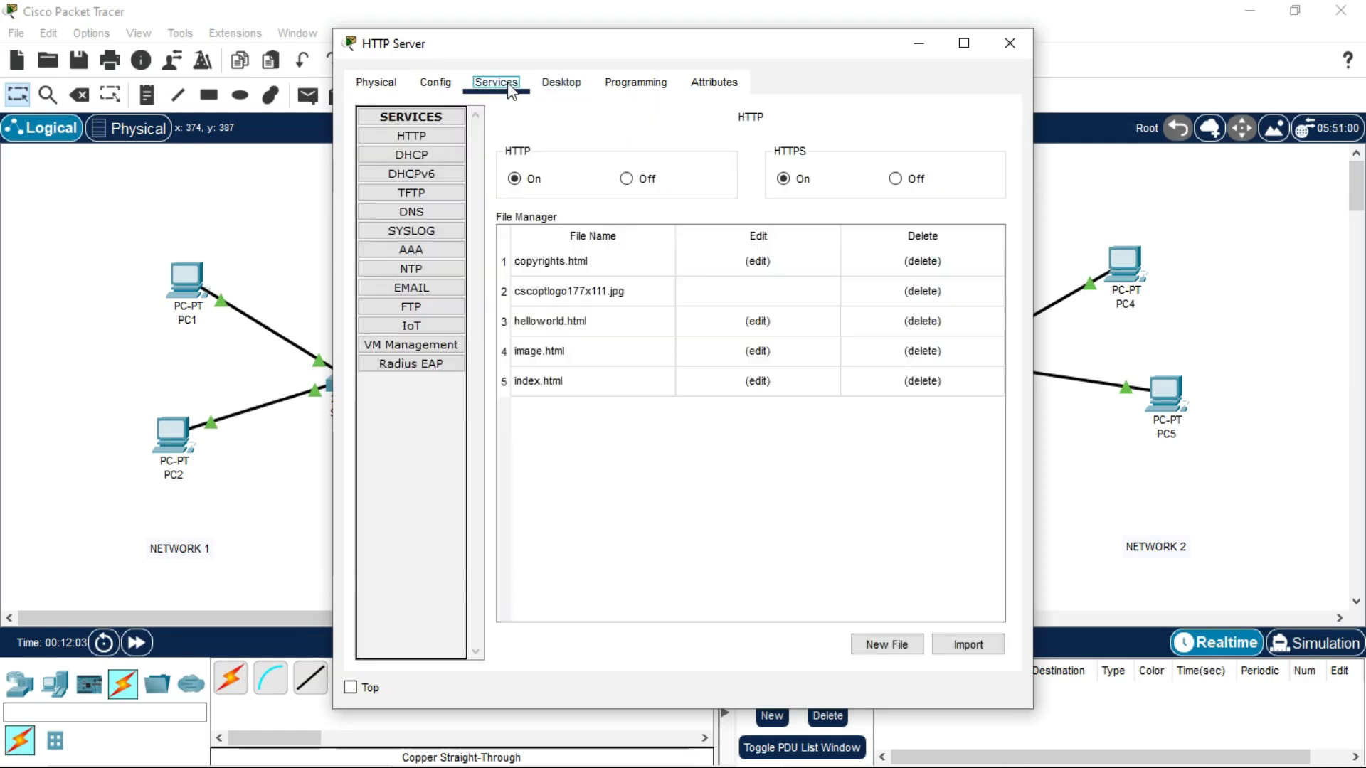
left_click(402, 216)
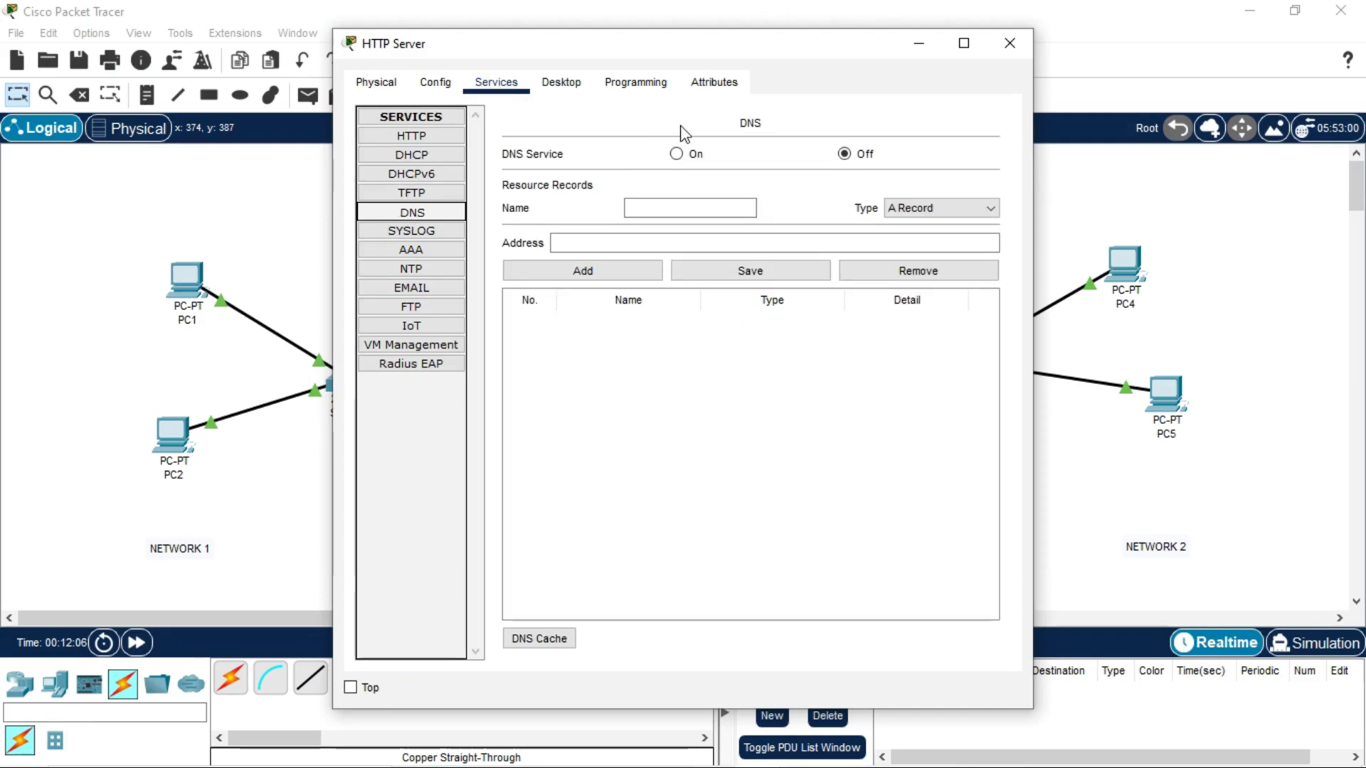
left_click(676, 155)
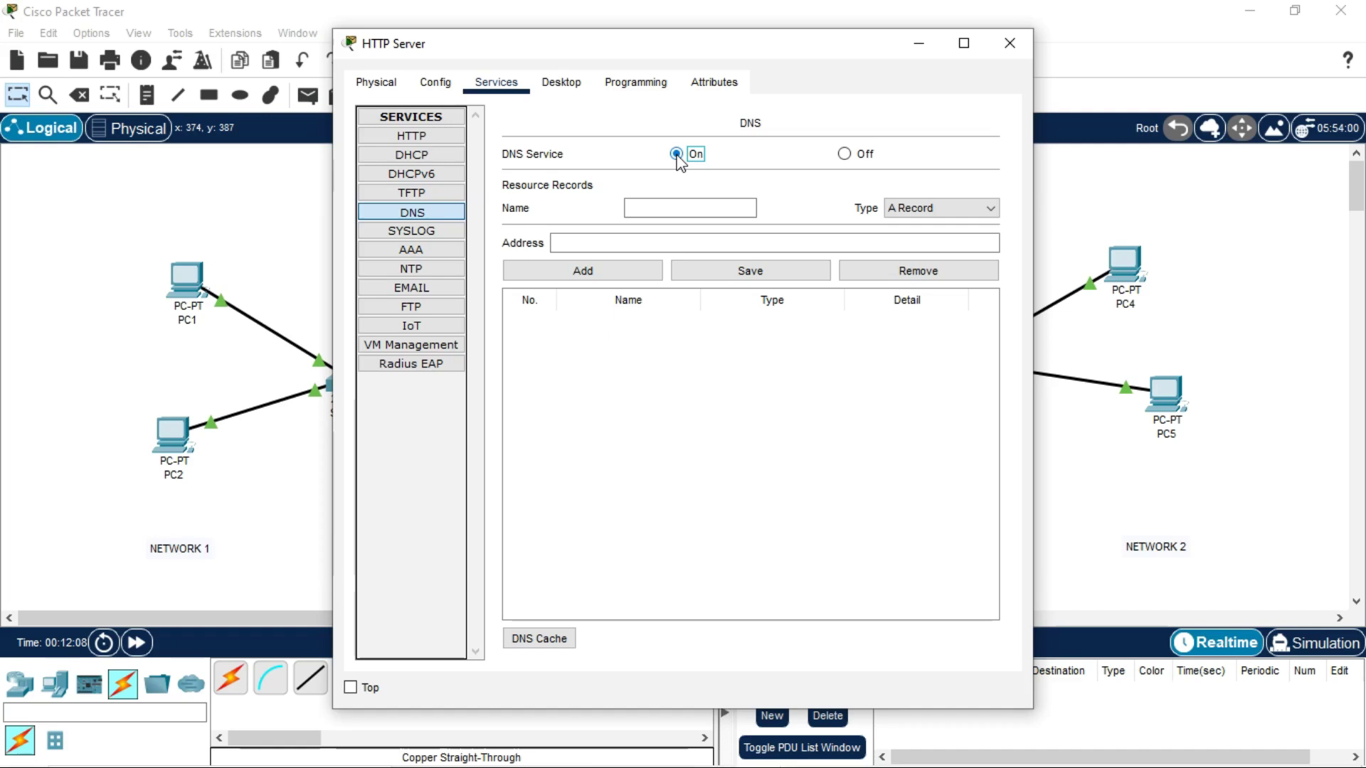
- Add a DNS A record mapping google.com to 192.168.10.100 and close the server window
left_click(675, 212)
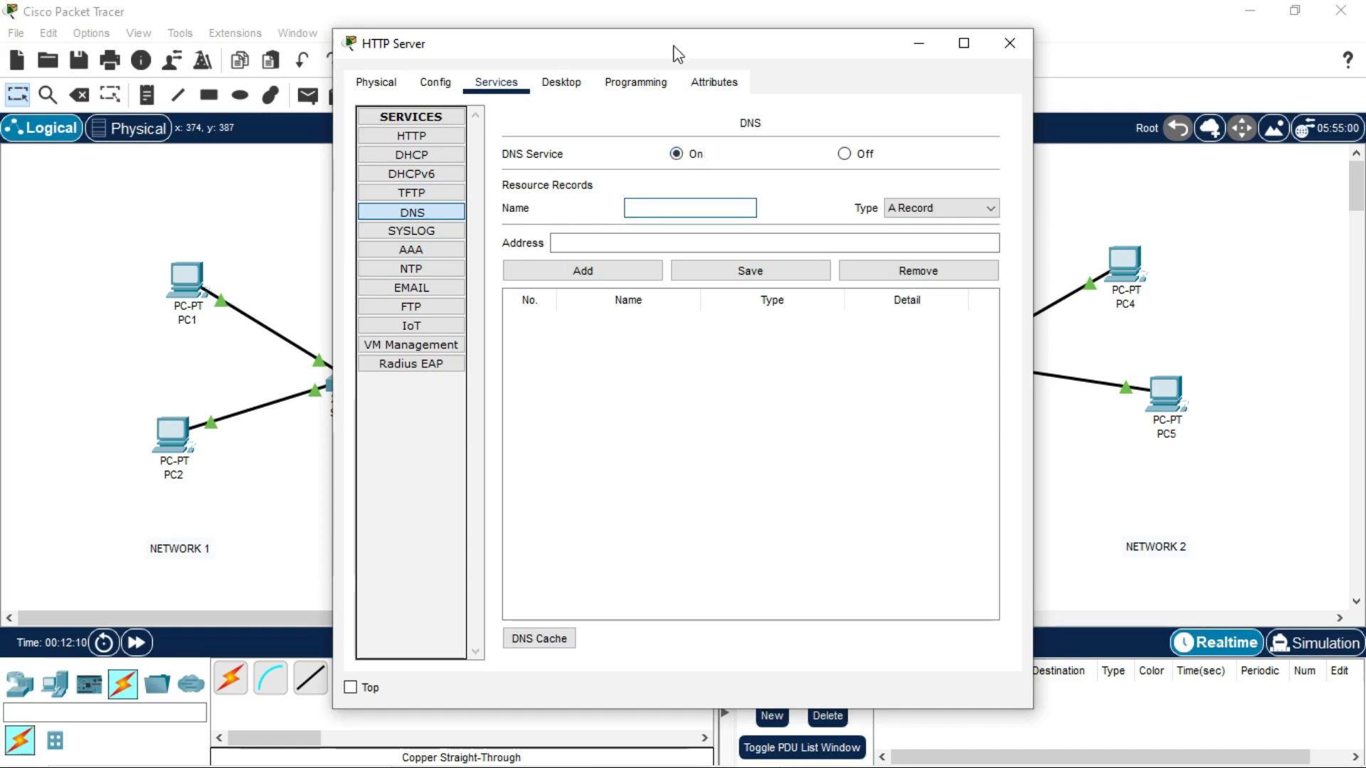
left_click_drag(672, 45, 815, 32)
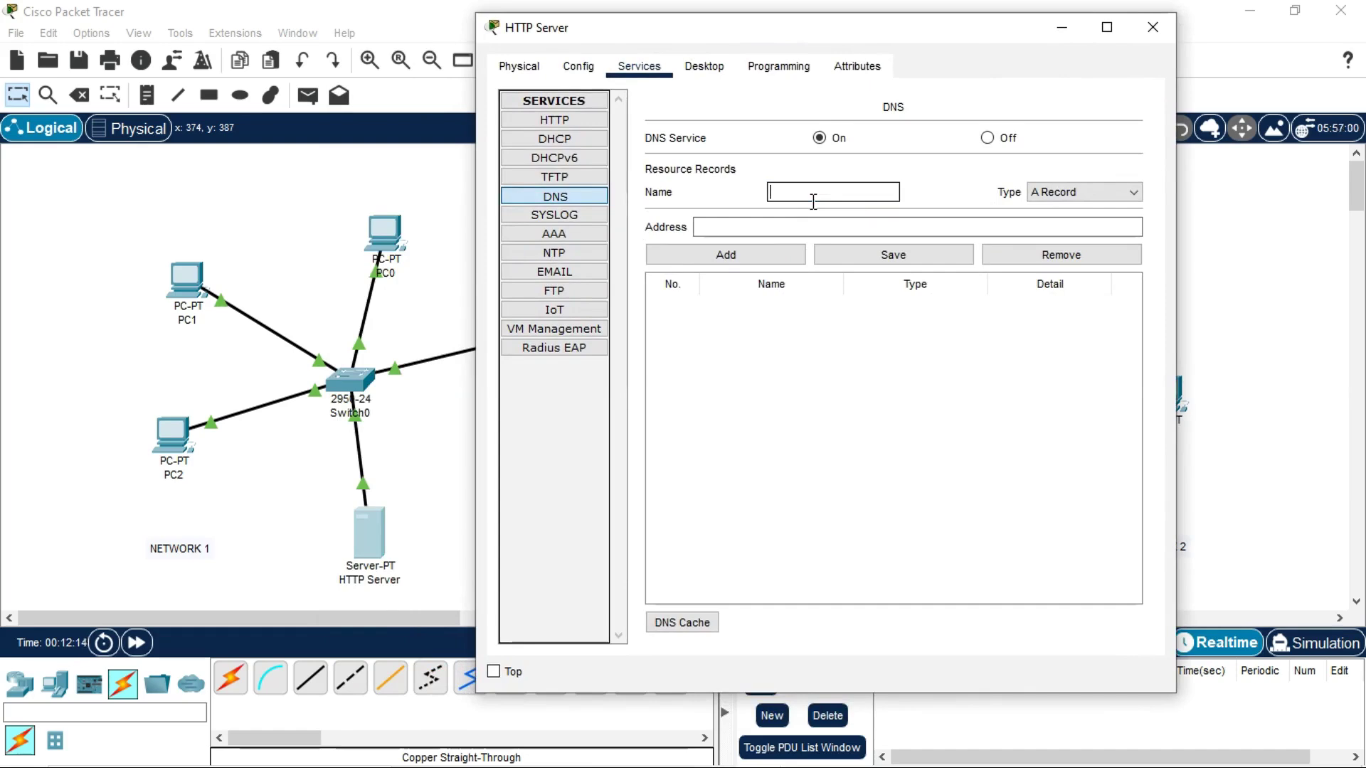
type("google.com")
left_click(776, 227)
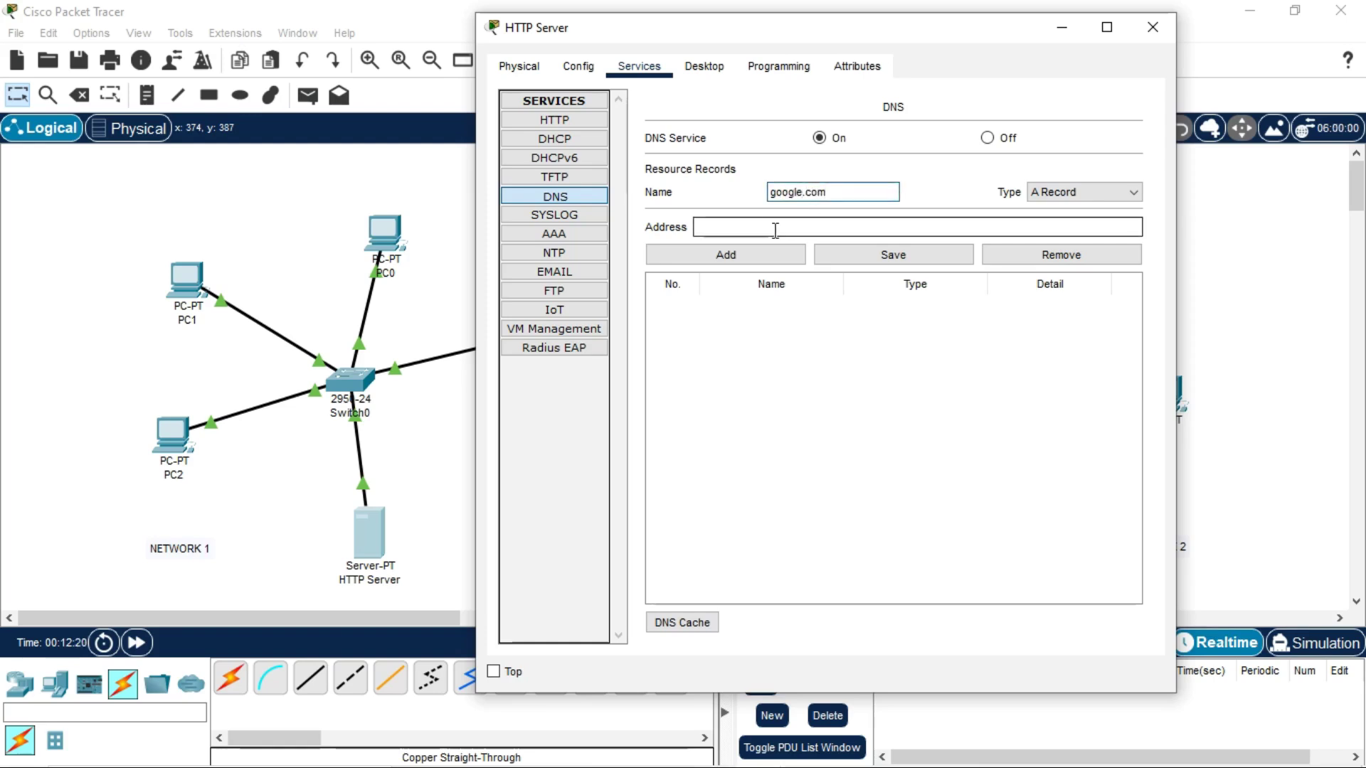
left_click_drag(801, 28, 878, 24)
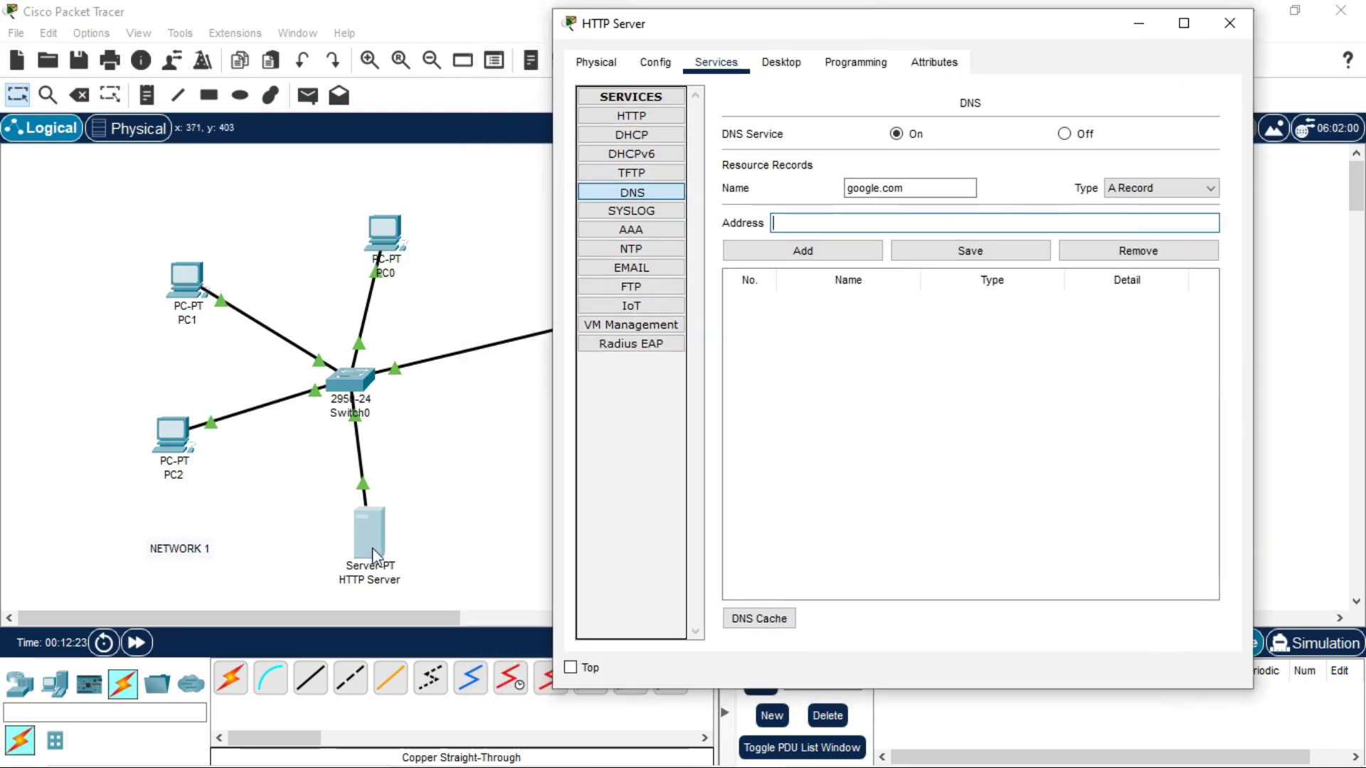
left_click(815, 224)
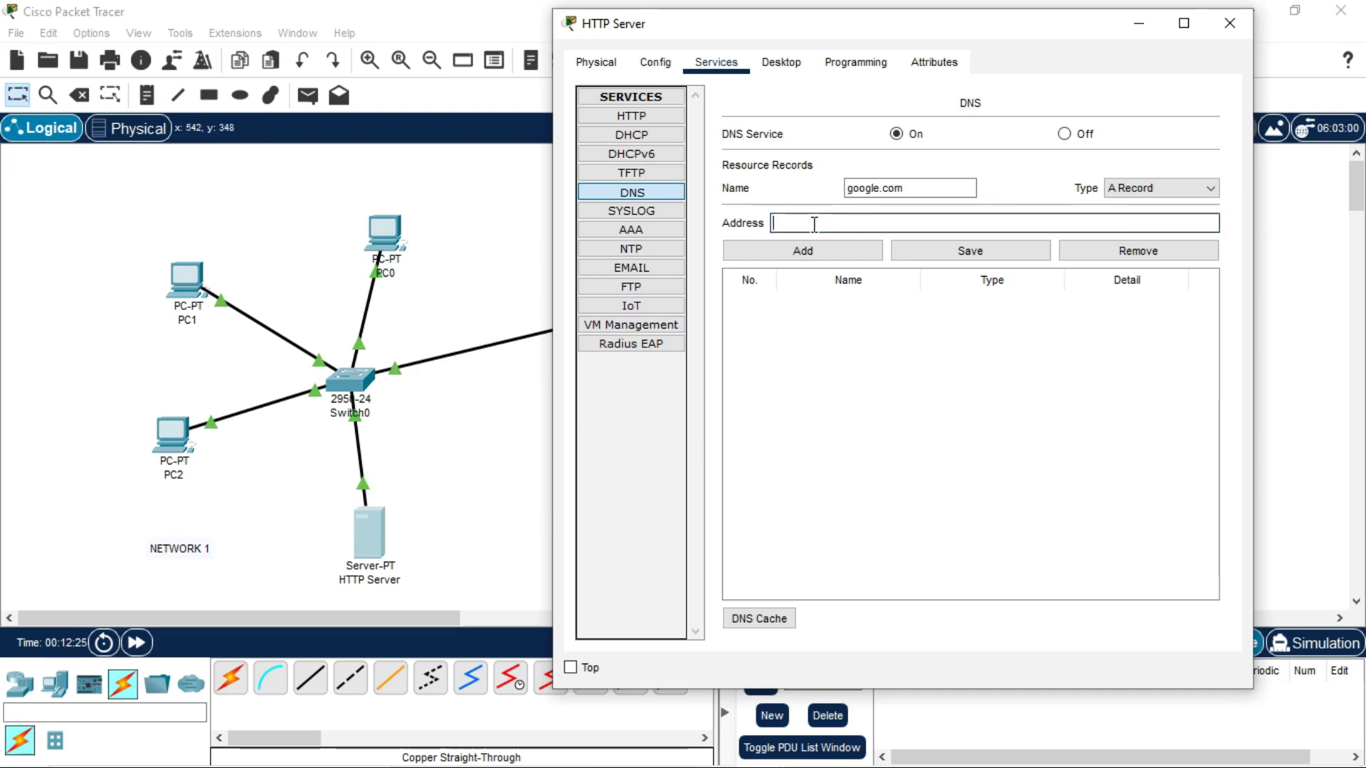
type("192.168.10.100")
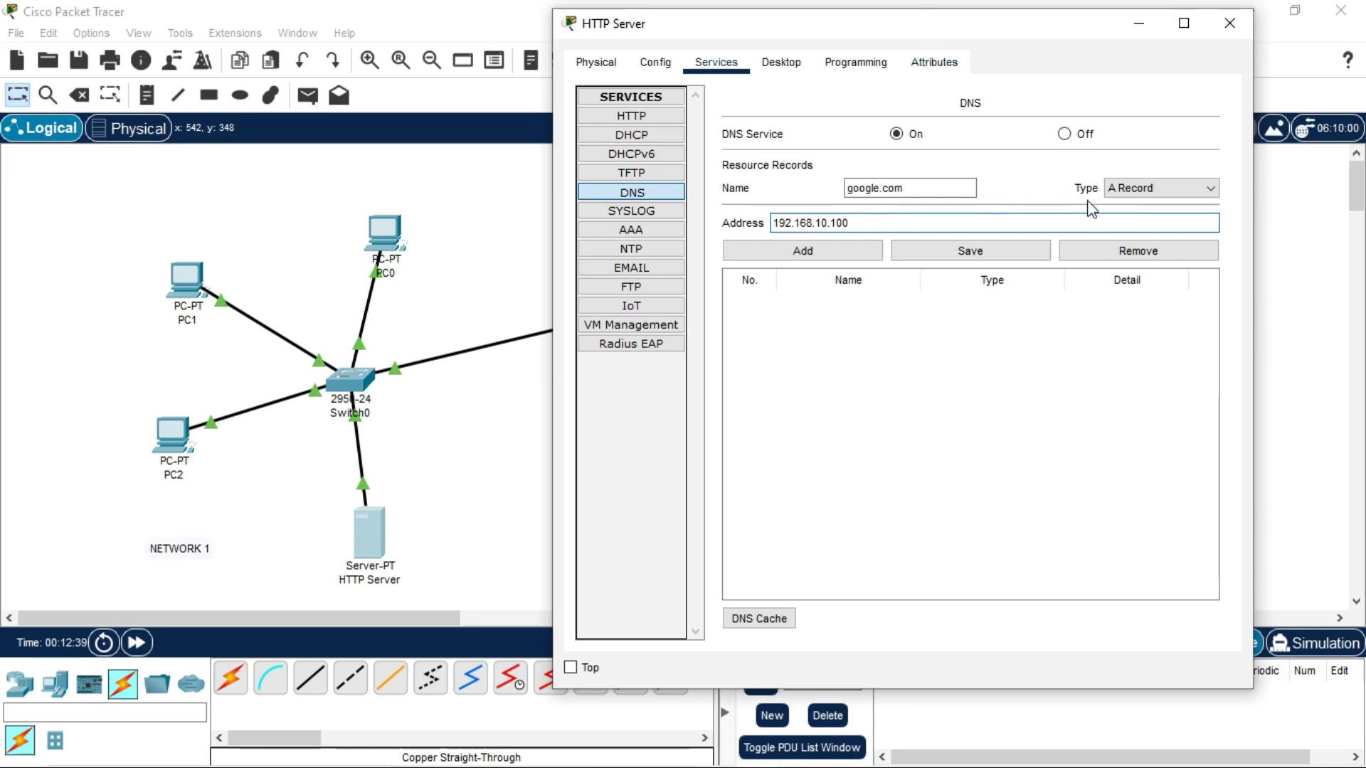
left_click(852, 253)
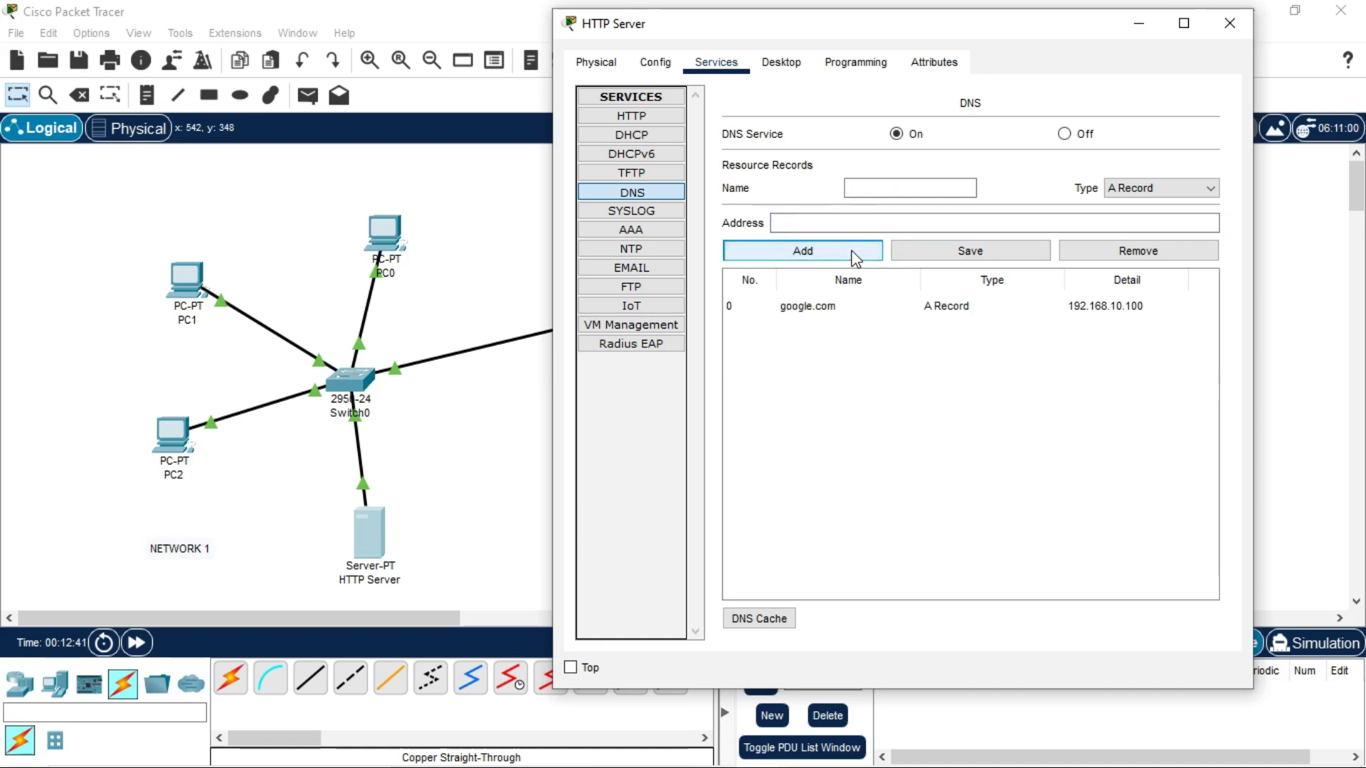
left_click(1227, 25)
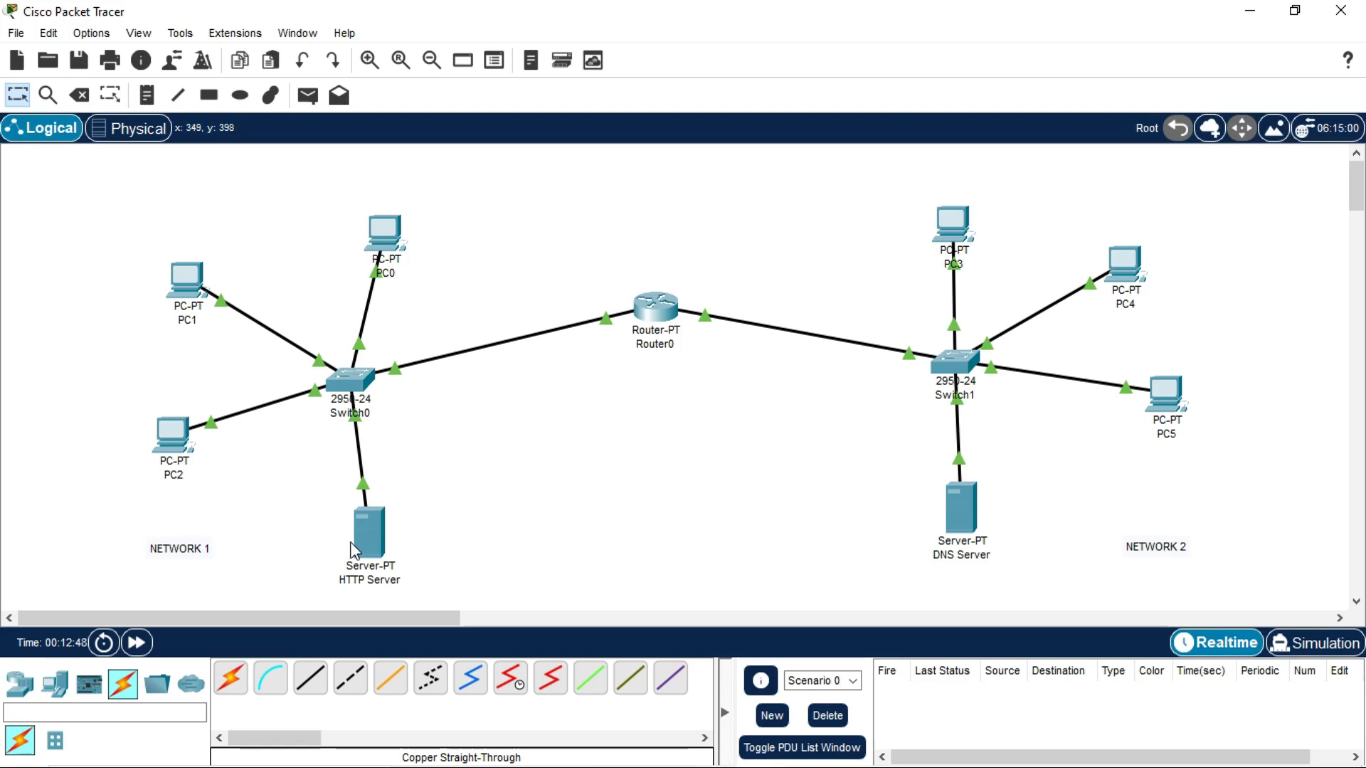
- Set PC5's DNS server to 192.168.10.100 in its IP Configuration
left_click(1166, 401)
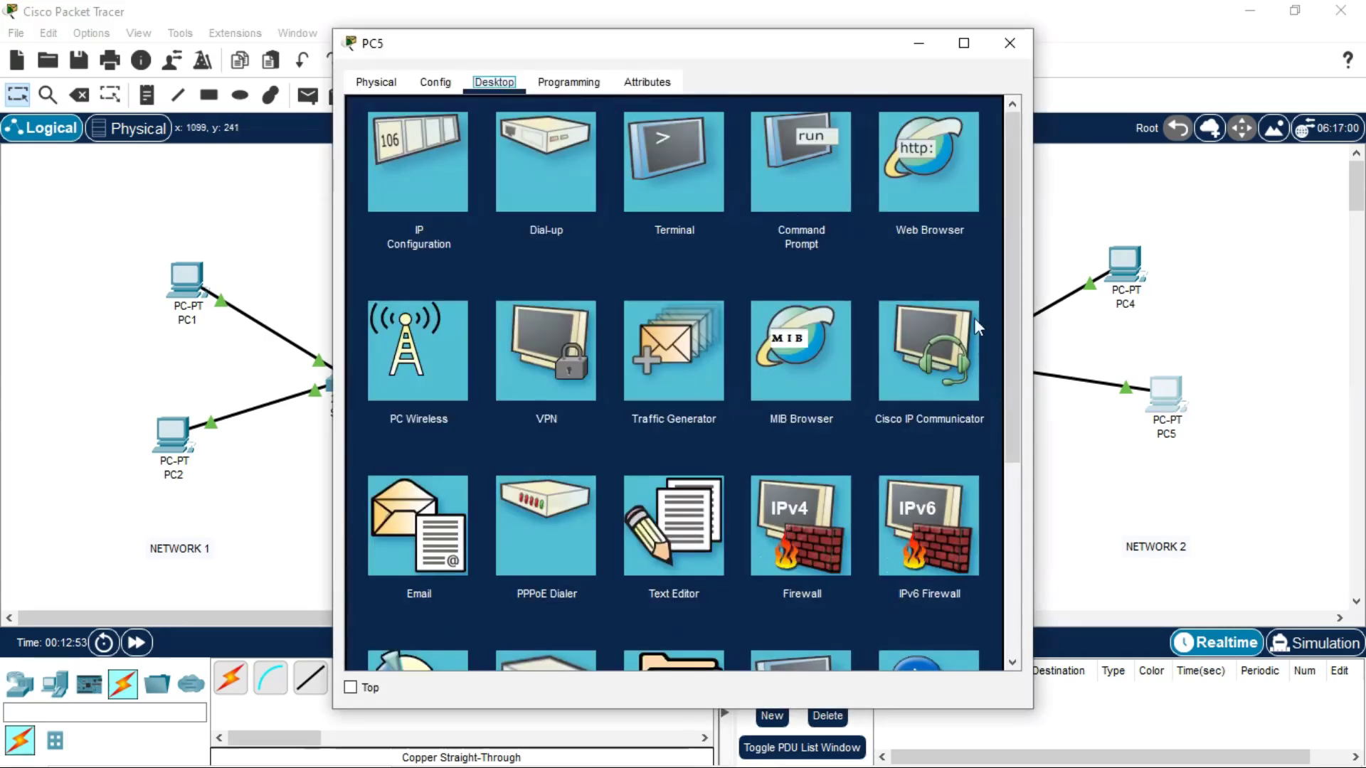
left_click(428, 153)
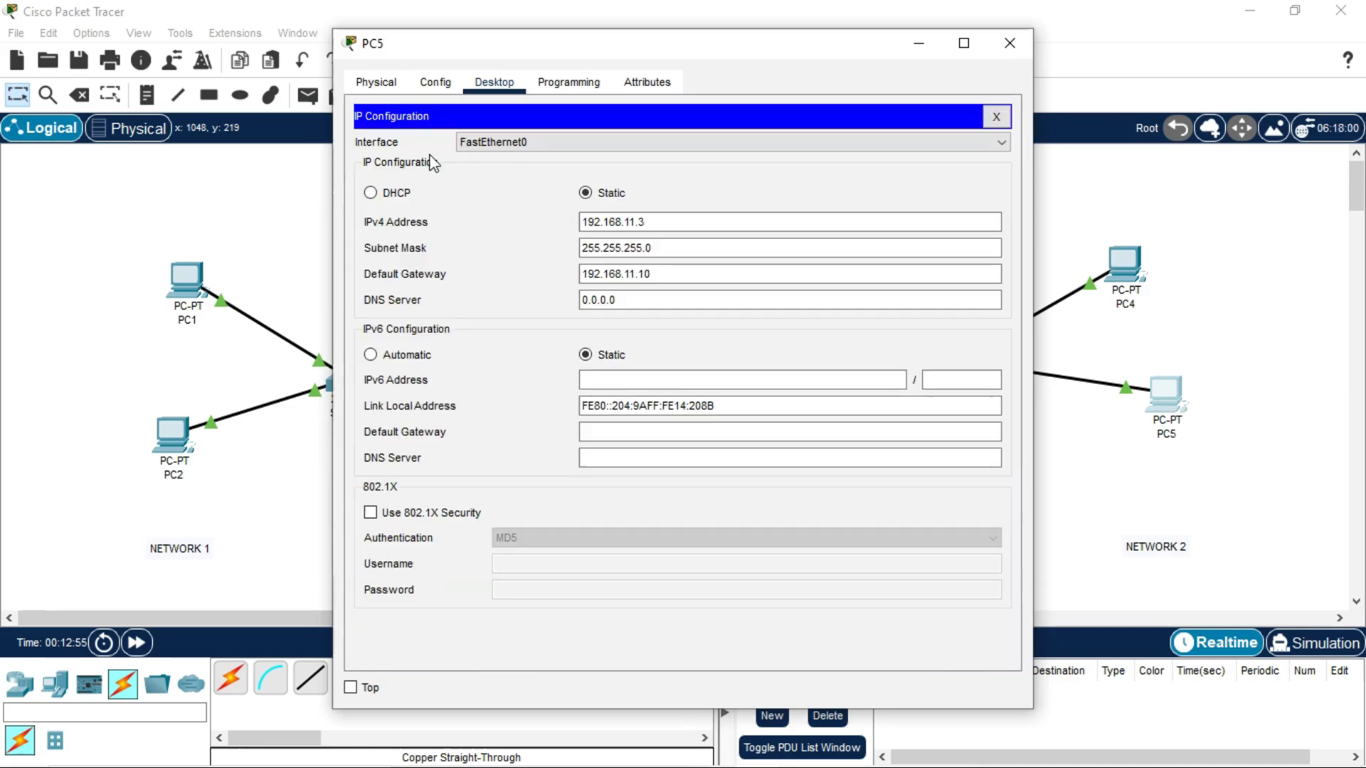
left_click(632, 300)
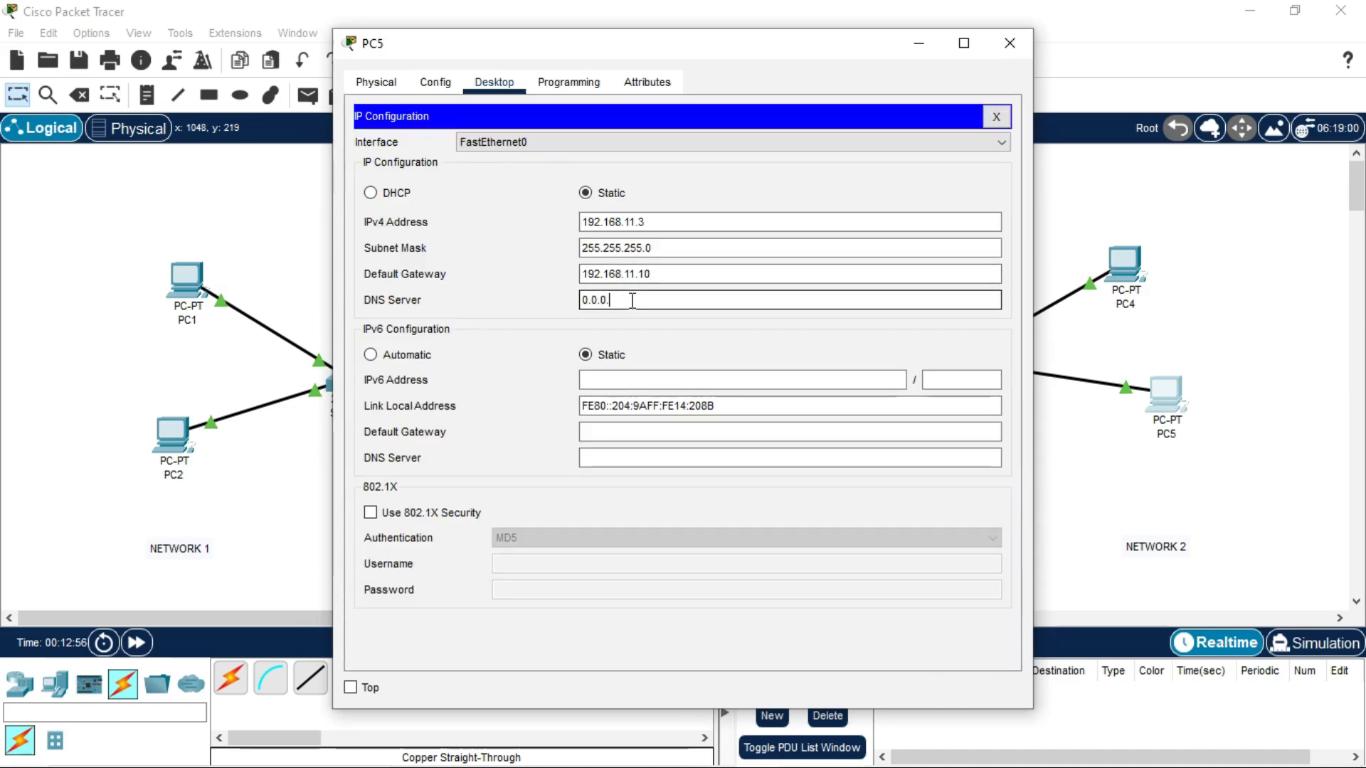
key("BackSpace")
key("BackSpace")
key("BackSpace")
left_click_drag(661, 299, 576, 303)
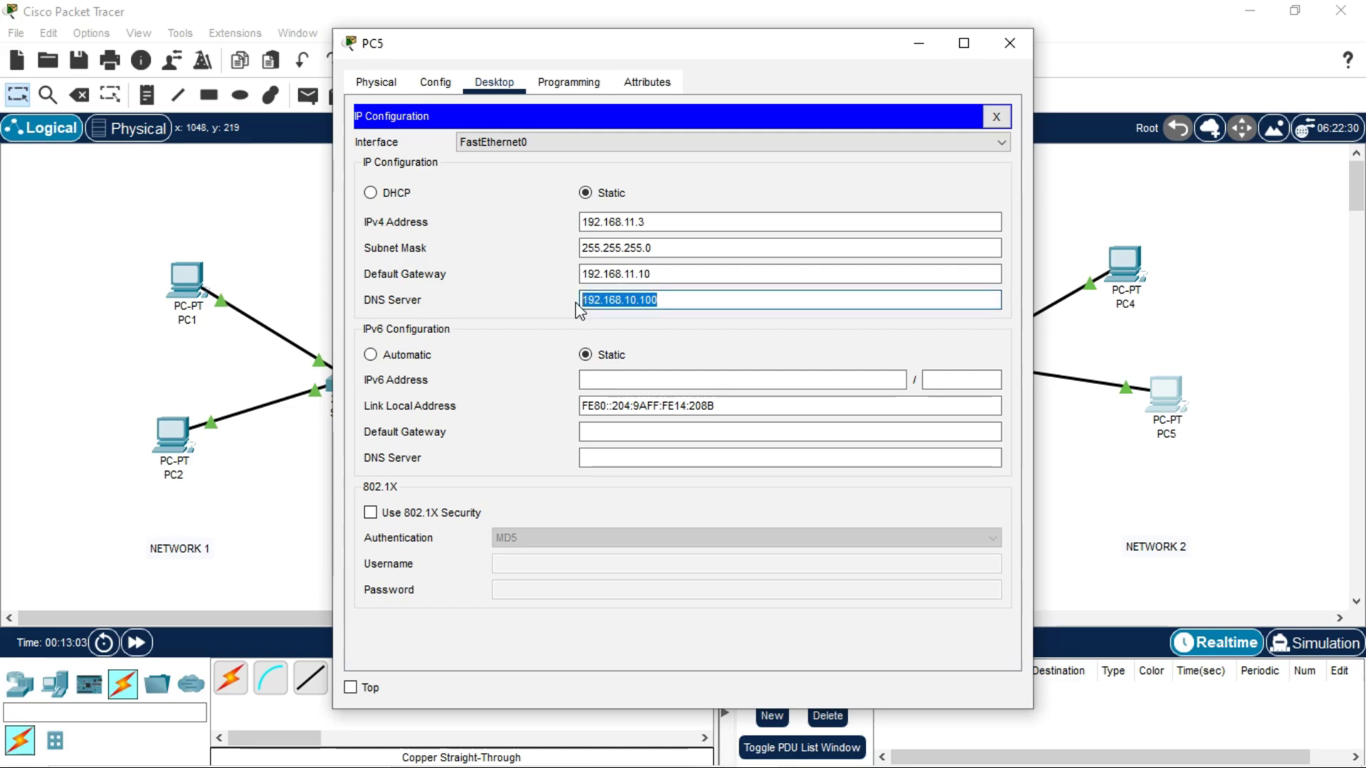
left_click(711, 299)
left_click(1009, 43)
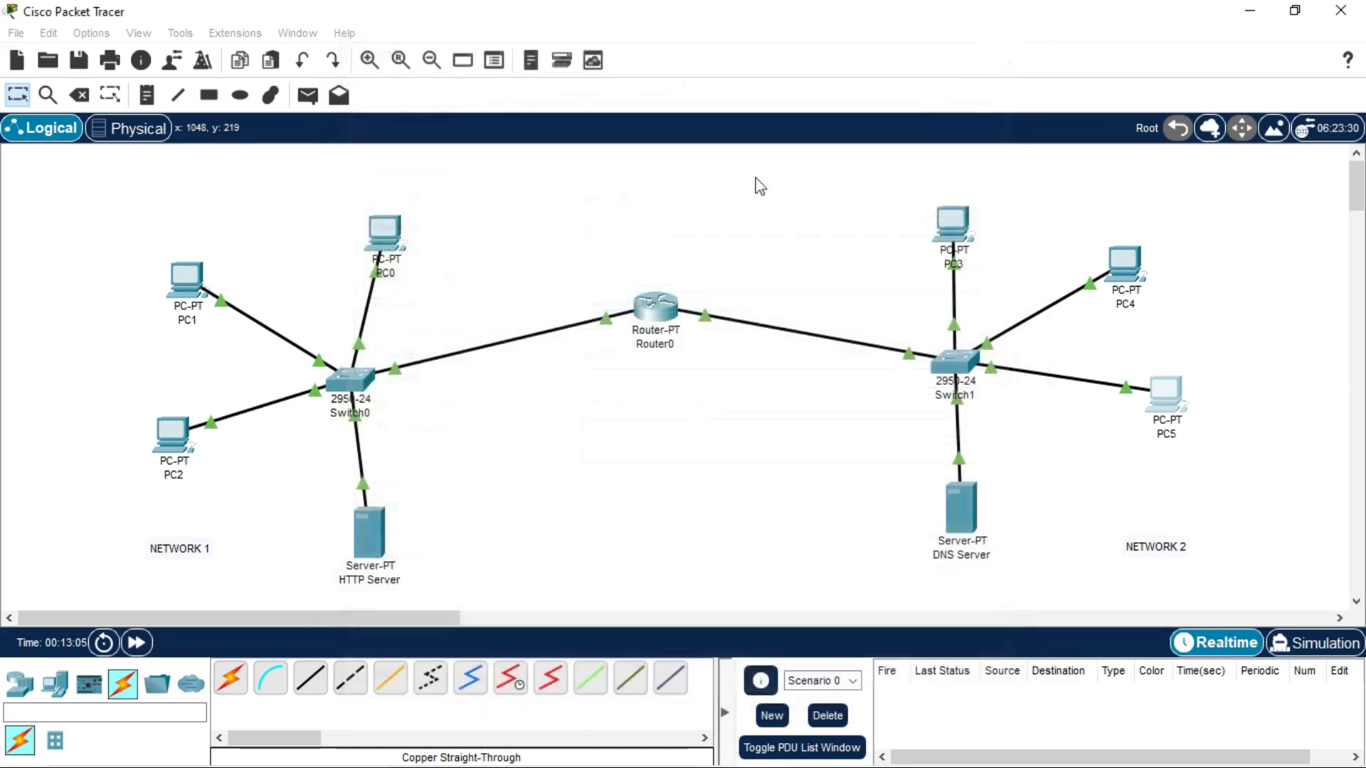
- Replace PC4's DNS server with 192.168.10.100
left_click(1124, 264)
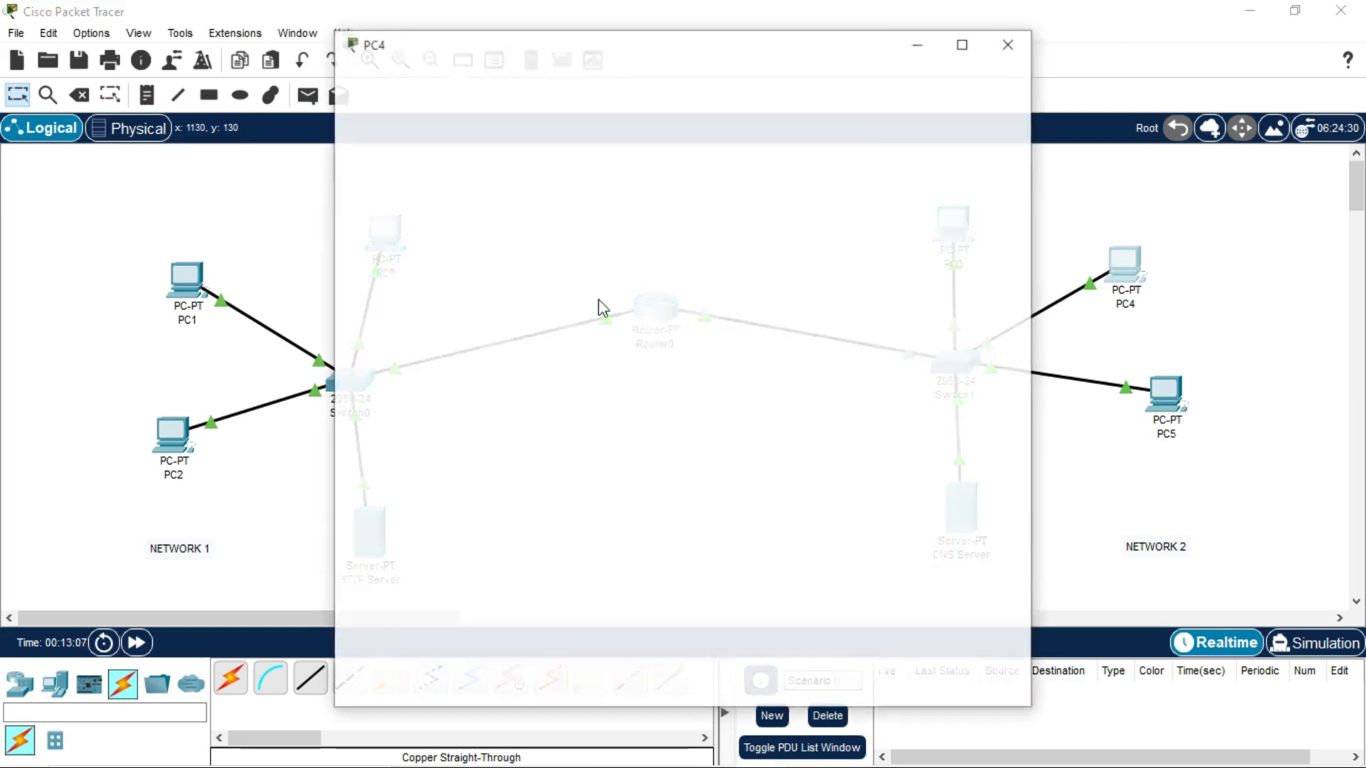
left_click(406, 168)
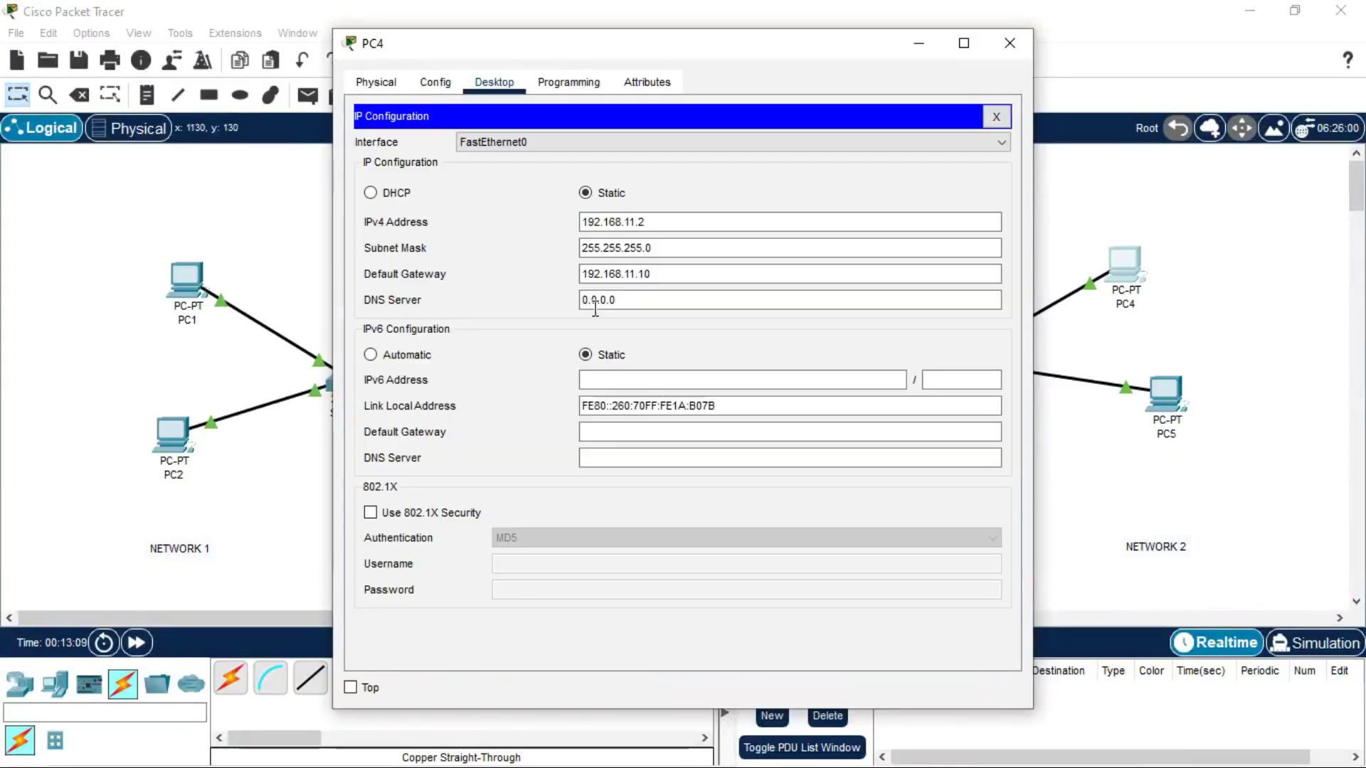
left_click(617, 302)
key("BackSpace")
key("BackSpace")
key("BackSpace")
key("BackSpace")
key("BackSpace")
key("BackSpace")
key("BackSpace")
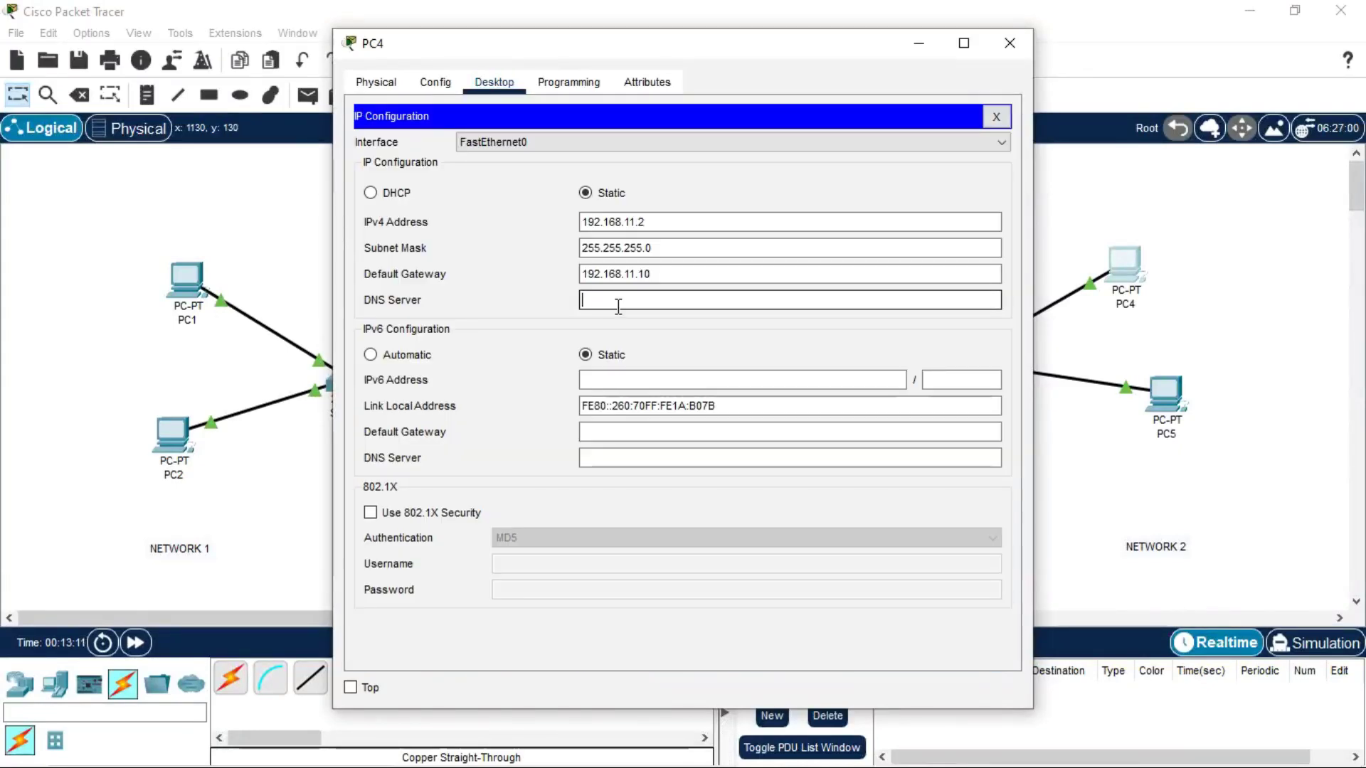
type("192.168.10.100")
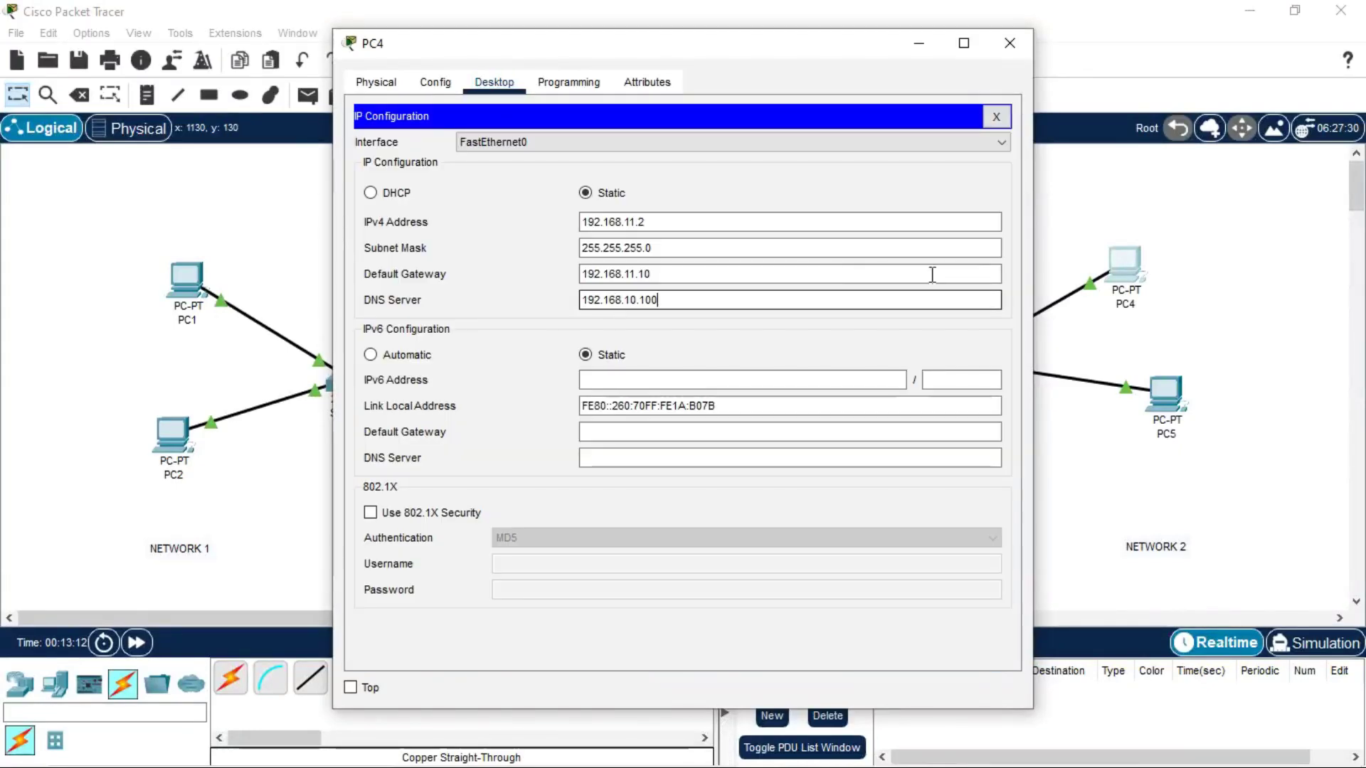
left_click(998, 41)
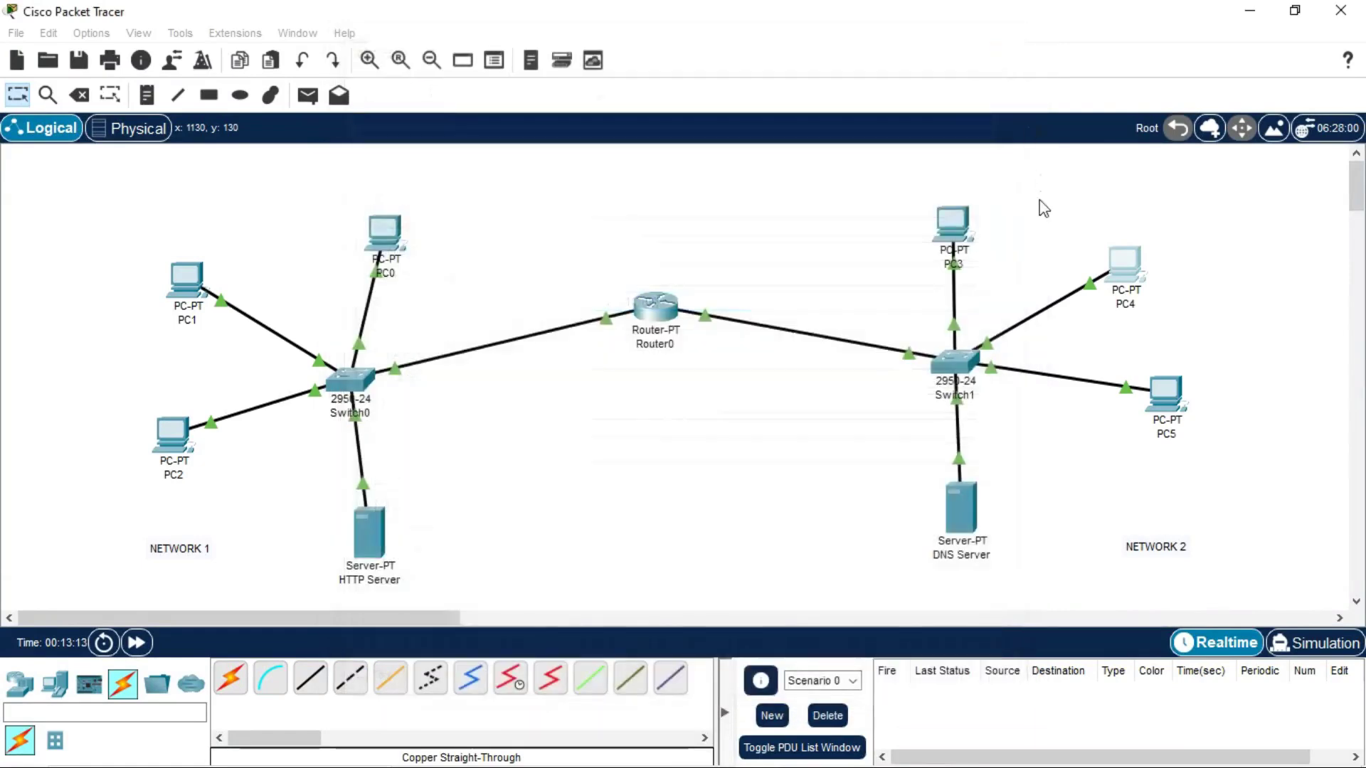
- Replace PC3's DNS server with 192.168.10.100
left_click(967, 226)
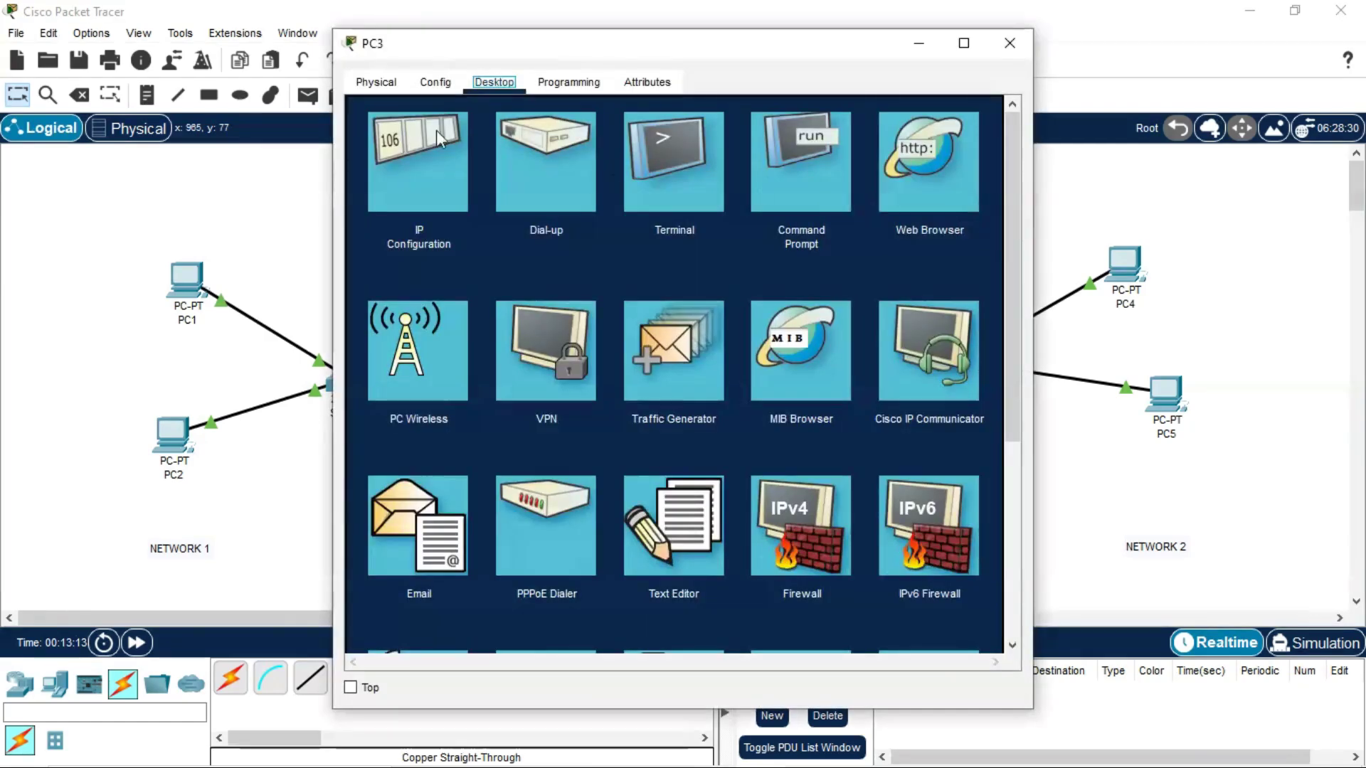
left_click(408, 137)
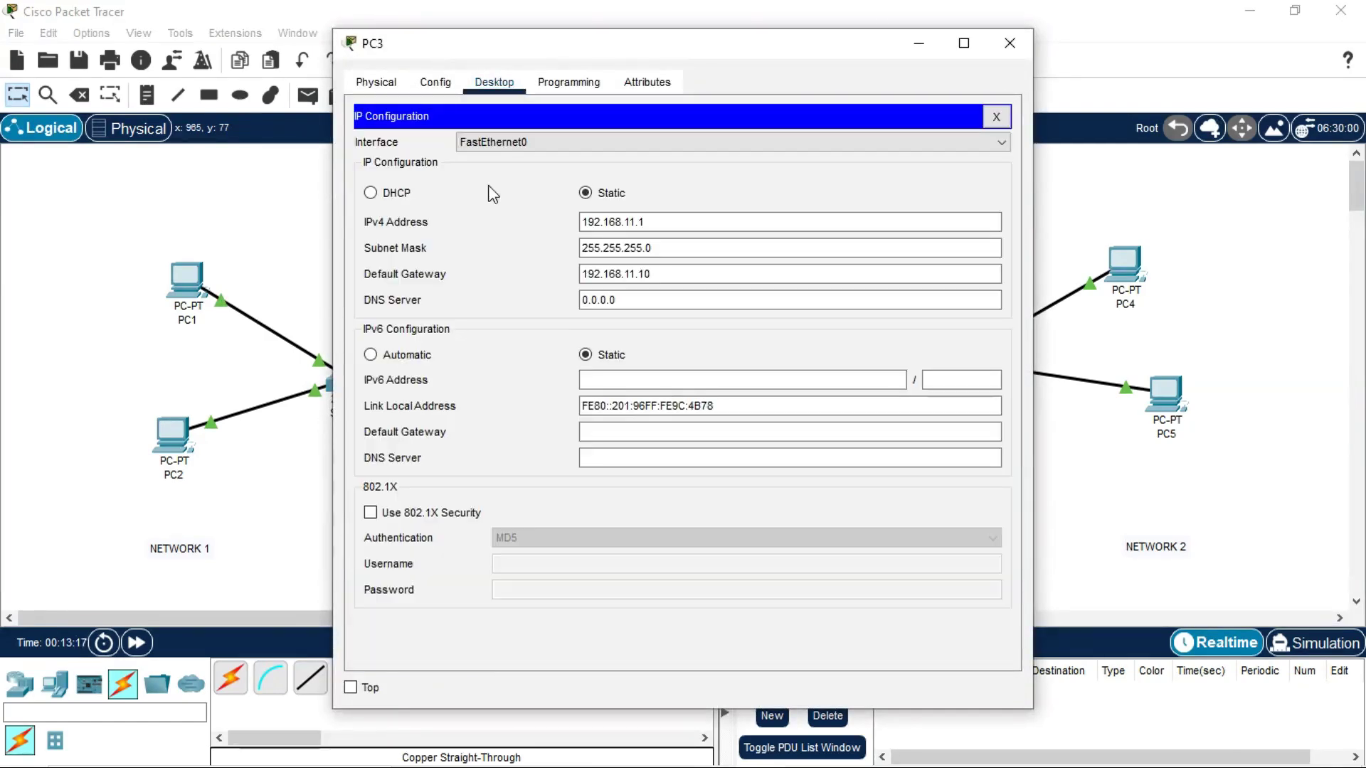
left_click(634, 300)
key("BackSpace")
key("BackSpace")
key("BackSpace")
key("BackSpace")
key("BackSpace")
key("BackSpace")
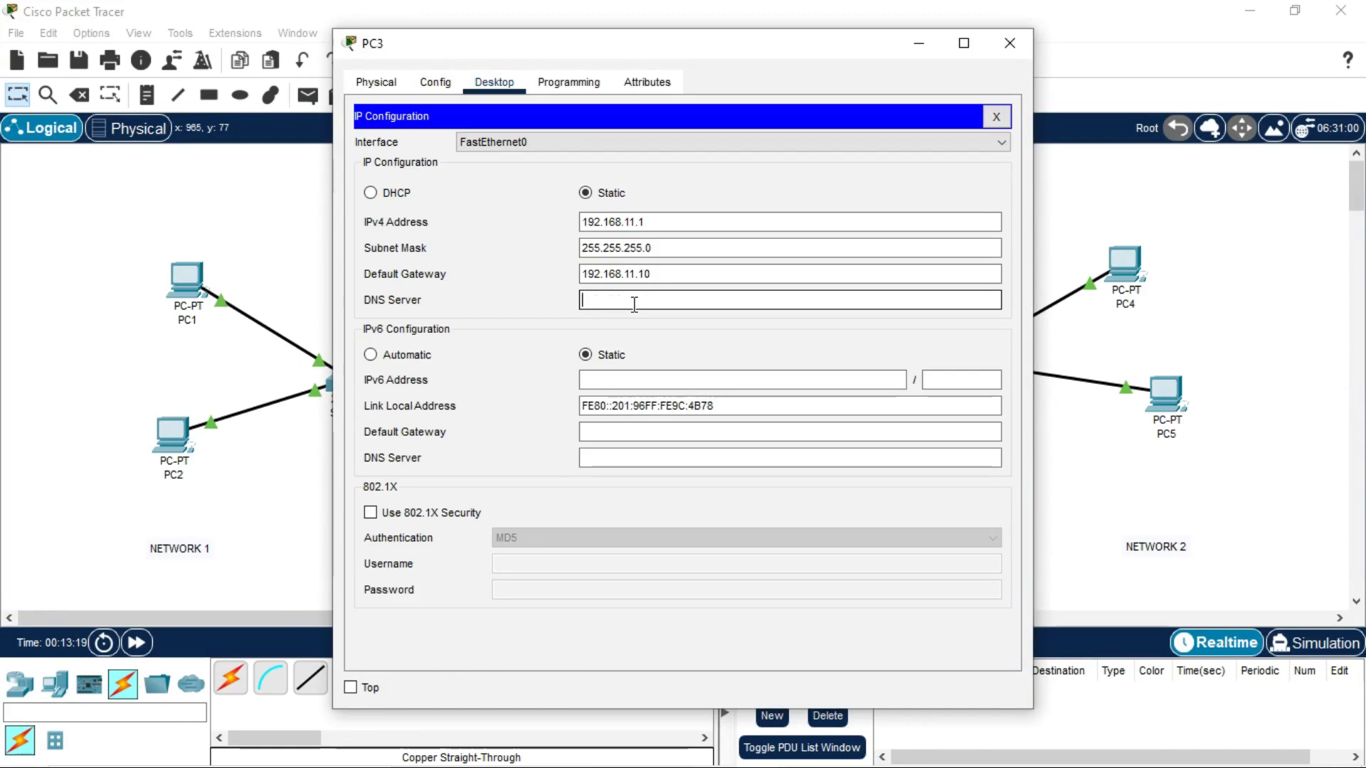
type("192.168.10.100")
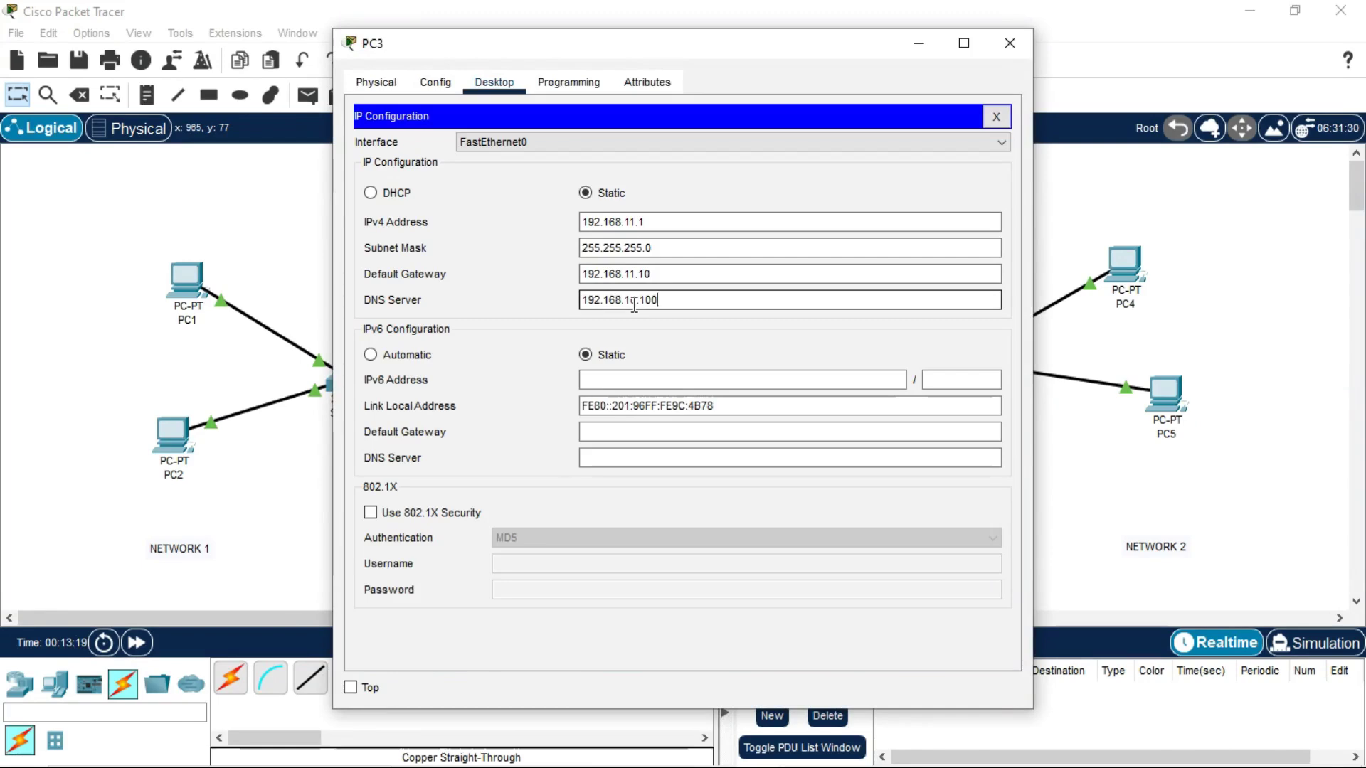
left_click(1009, 43)
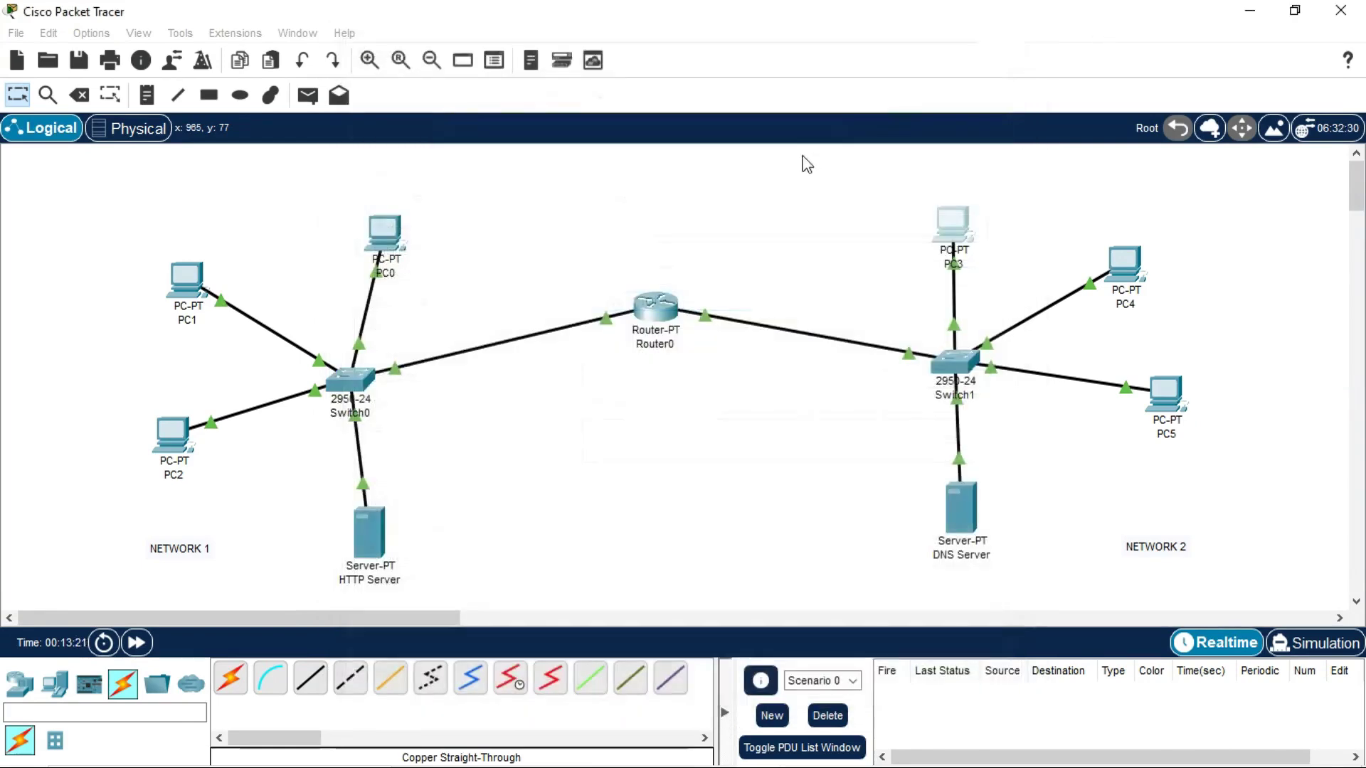
left_click(396, 232)
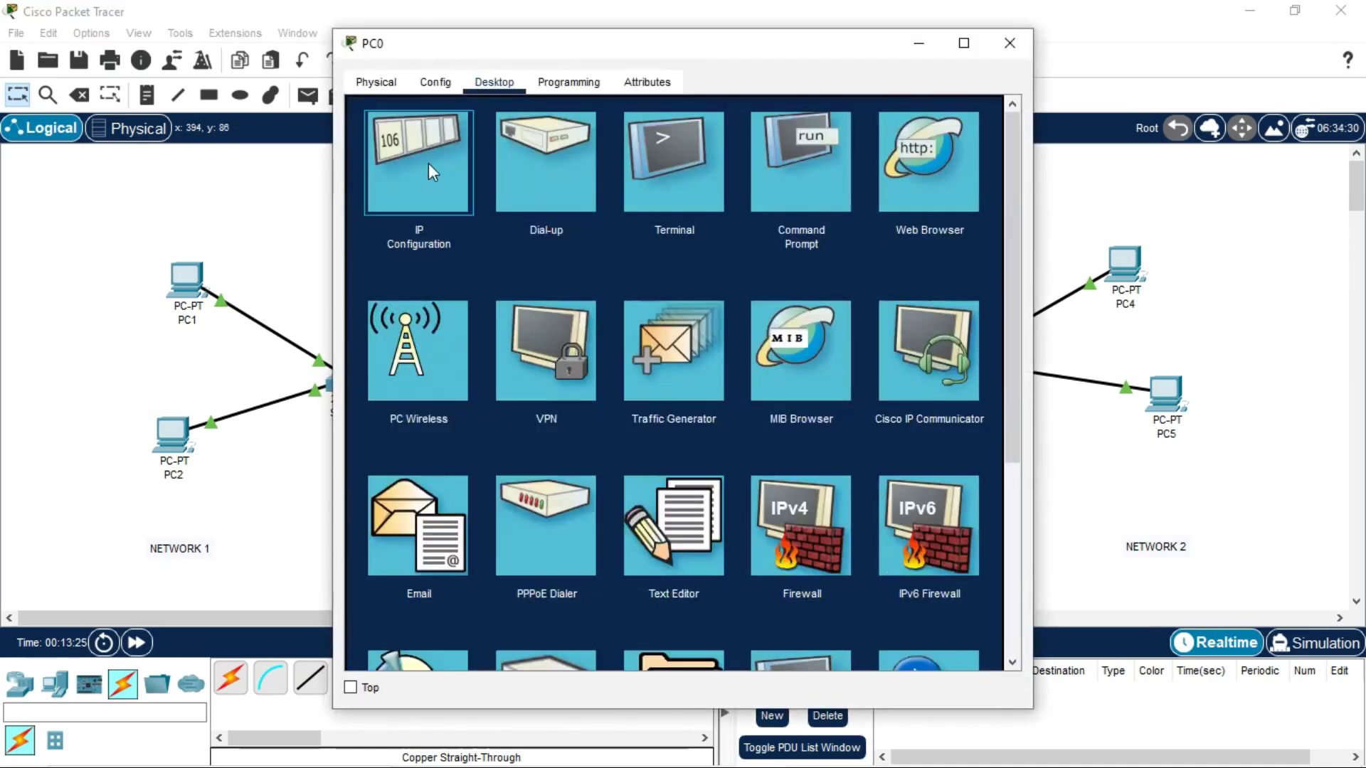
- Enter 192.168.10.106 as PC0's DNS server
left_click(428, 163)
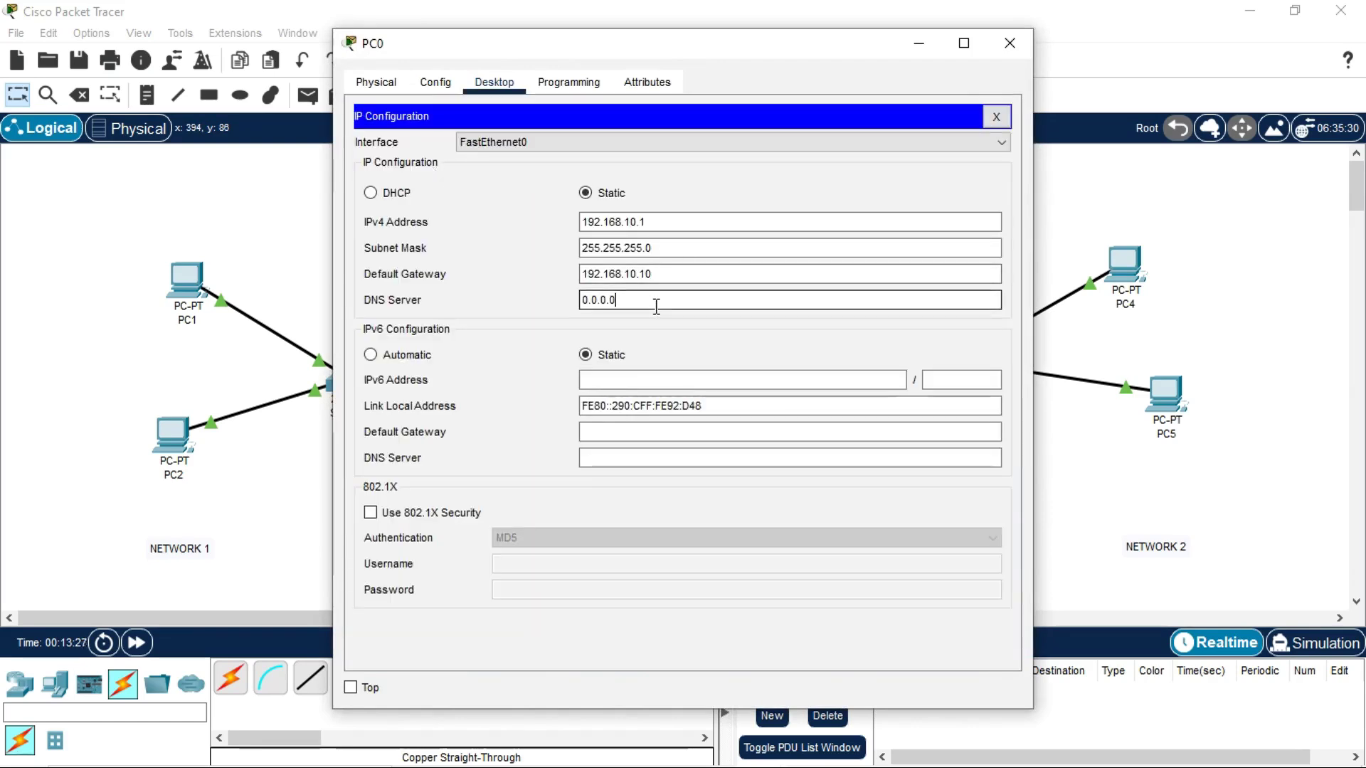
key("BackSpace")
type("192.168.10.106")
left_click(1009, 43)
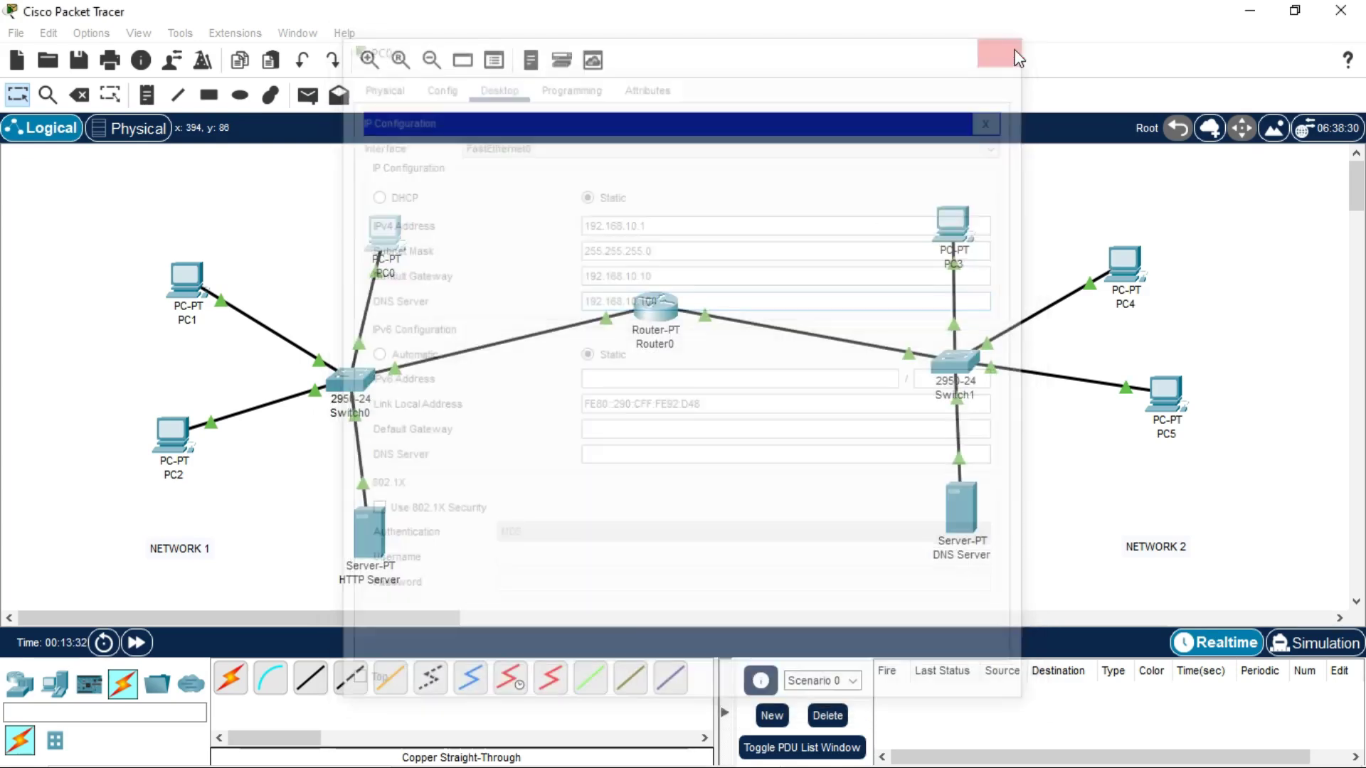
- Change PC1's DNS server from 0.0.0.0 to 192.168.10.100
left_click(183, 283)
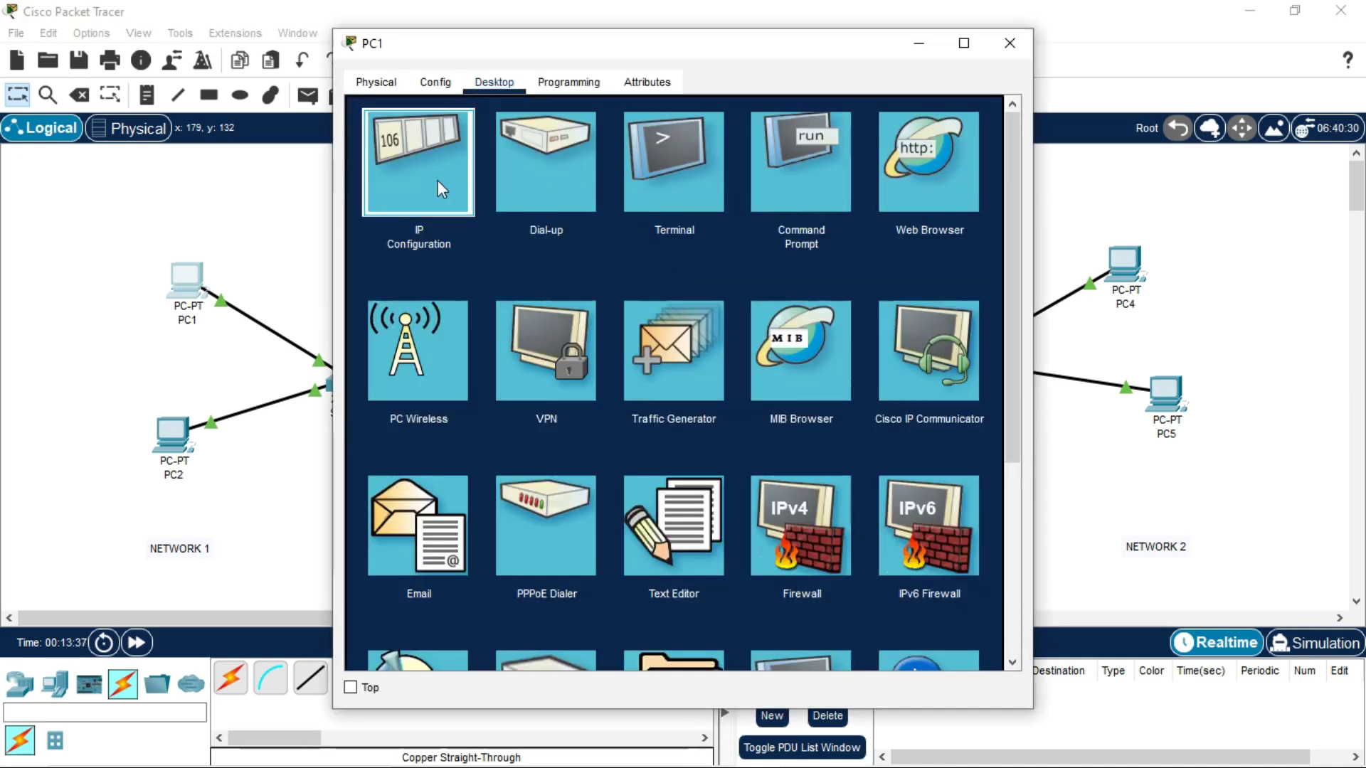
left_click(437, 181)
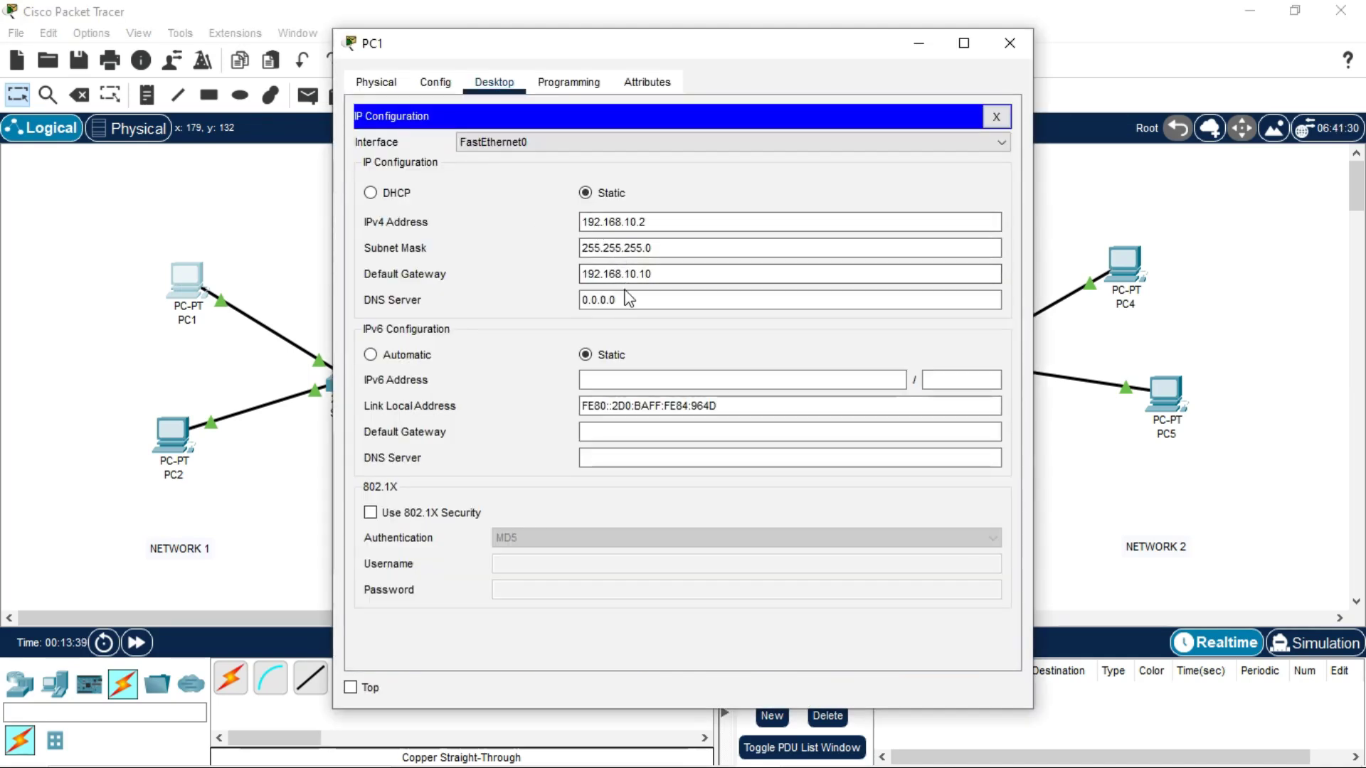
left_click(626, 297)
key("BackSpace")
key("BackSpace")
key("BackSpace")
key("BackSpace")
key("BackSpace")
key("BackSpace")
key("BackSpace")
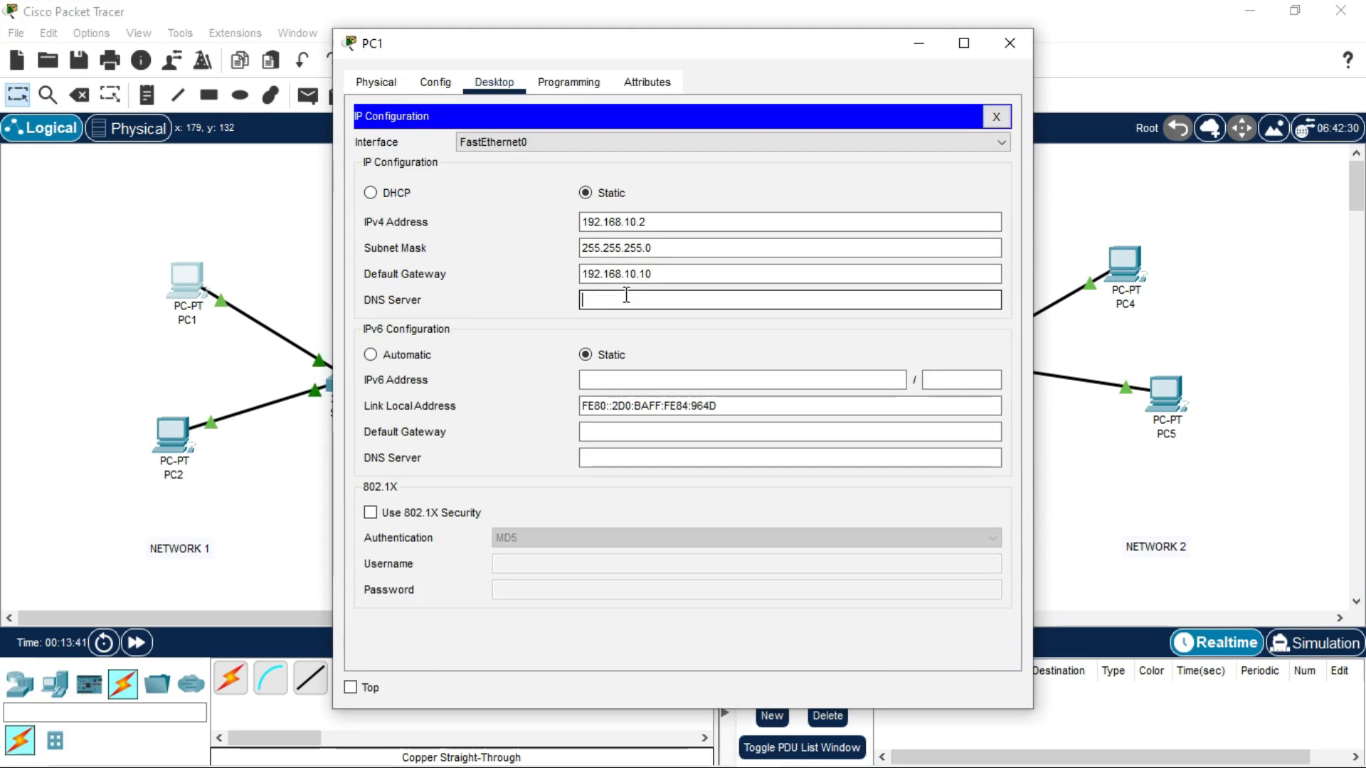
type("192.168.10.100")
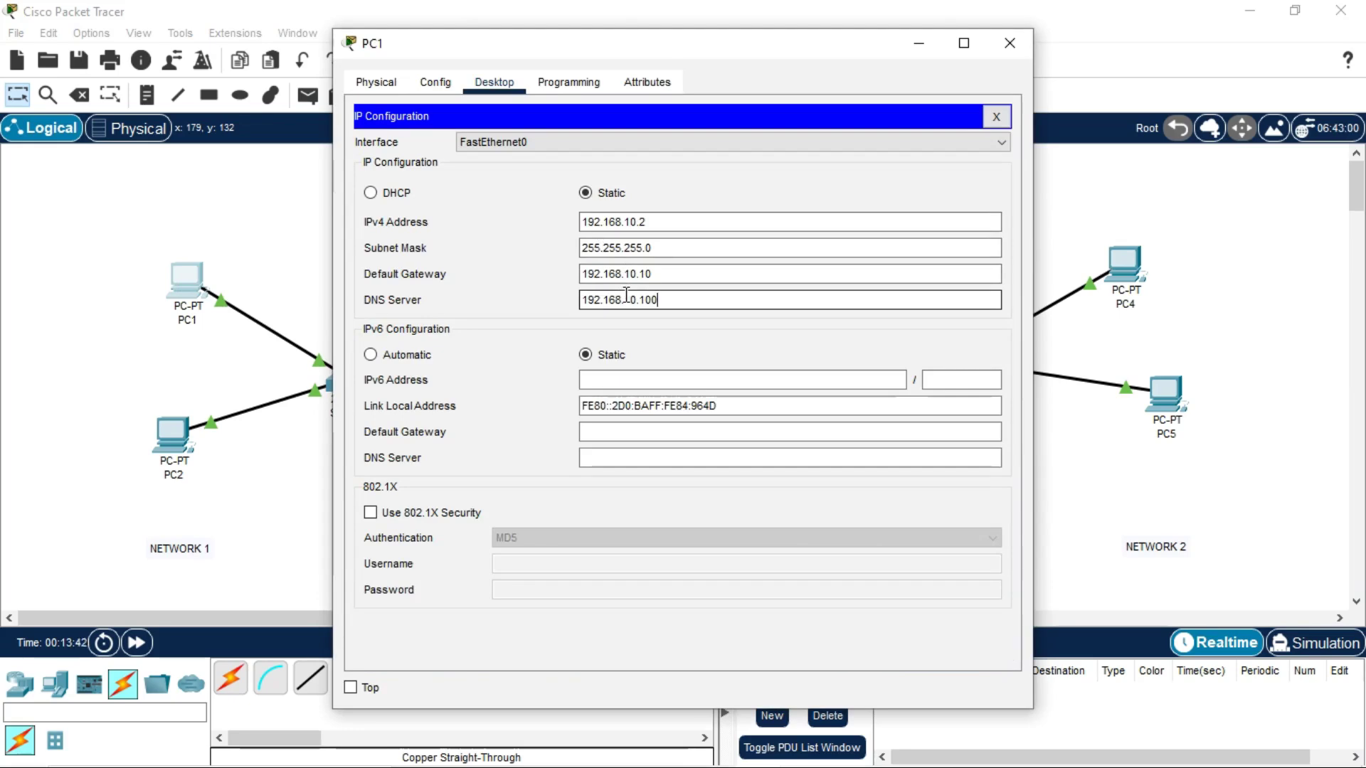
left_click(1009, 43)
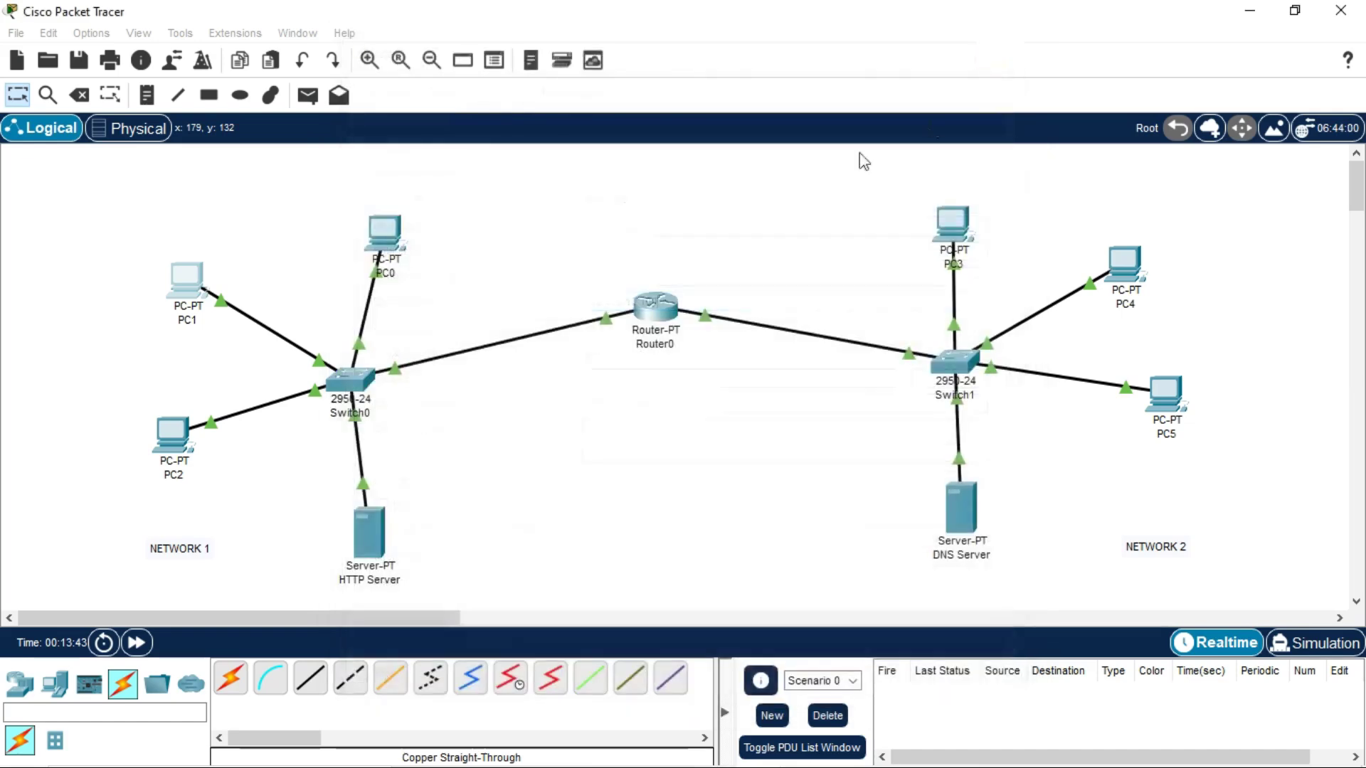
- Change PC2's DNS server from 0.0.0.0 to 192.168.10.100
left_click(175, 442)
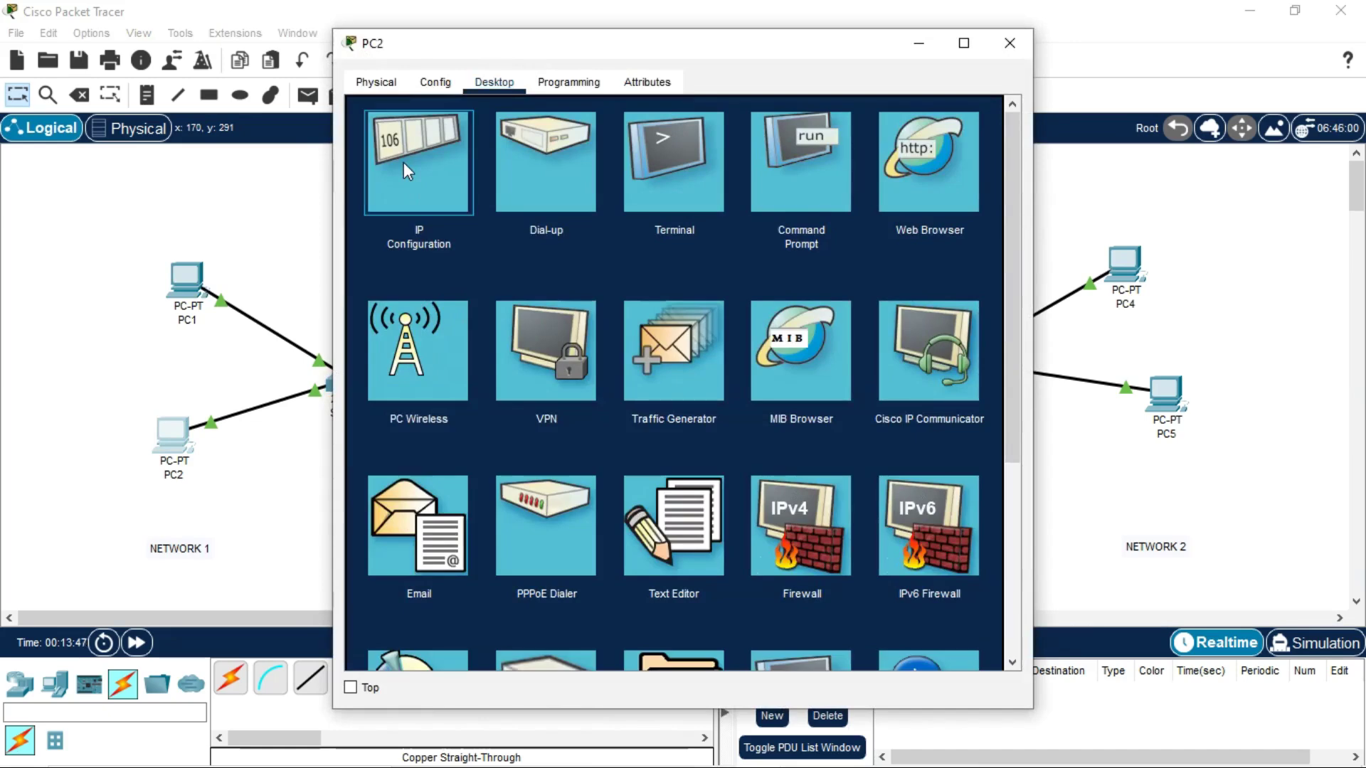
left_click(403, 162)
left_click(660, 302)
key("BackSpace")
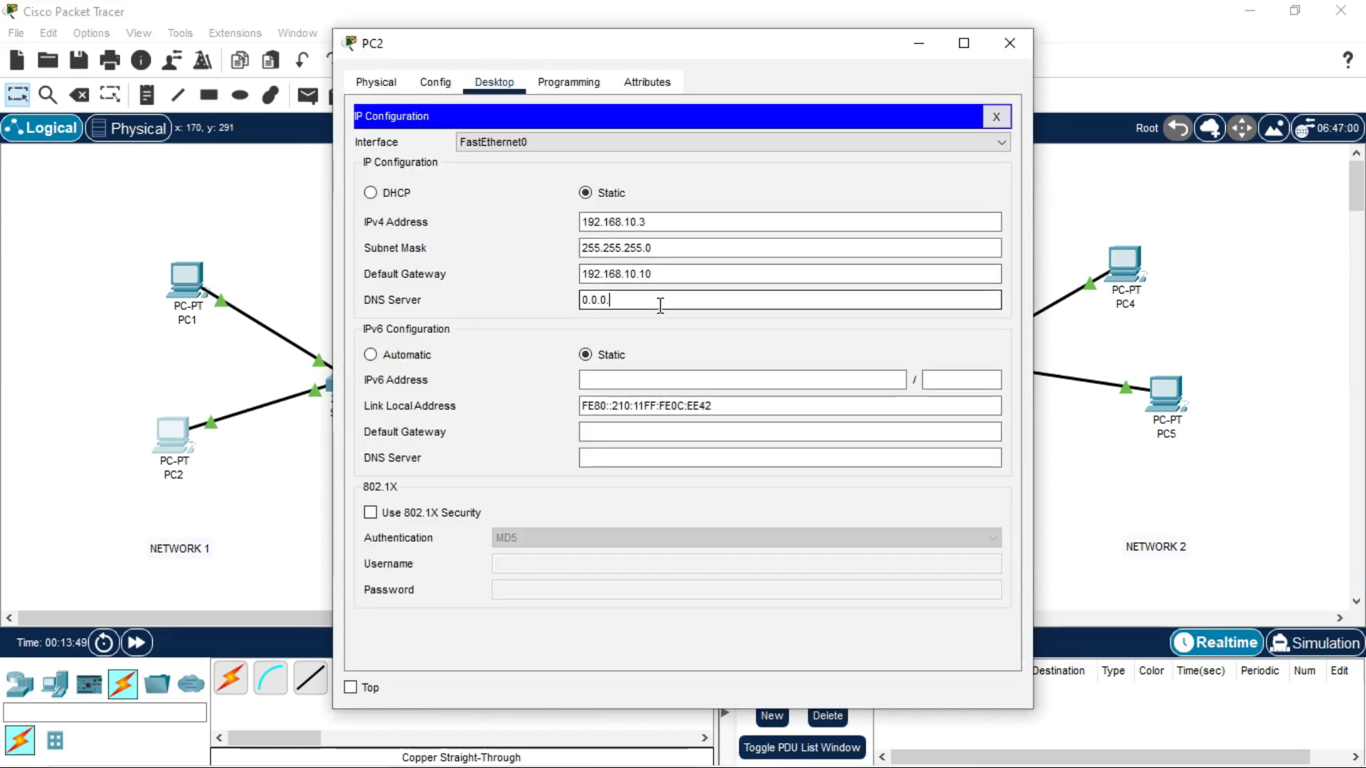
type("192.168.10.100")
left_click(1008, 41)
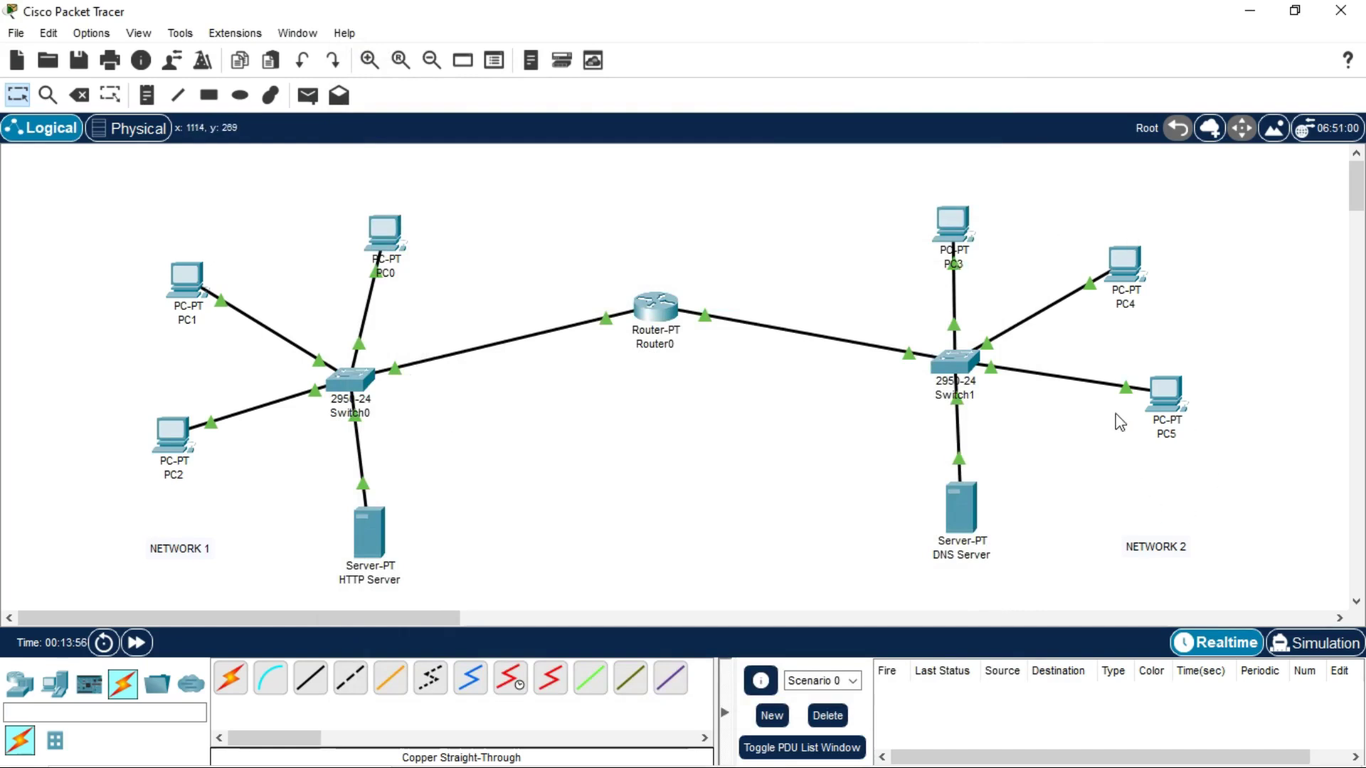
- Browse to google.com from PC5 and confirm the HTTP server's customised page loads
left_click(1168, 386)
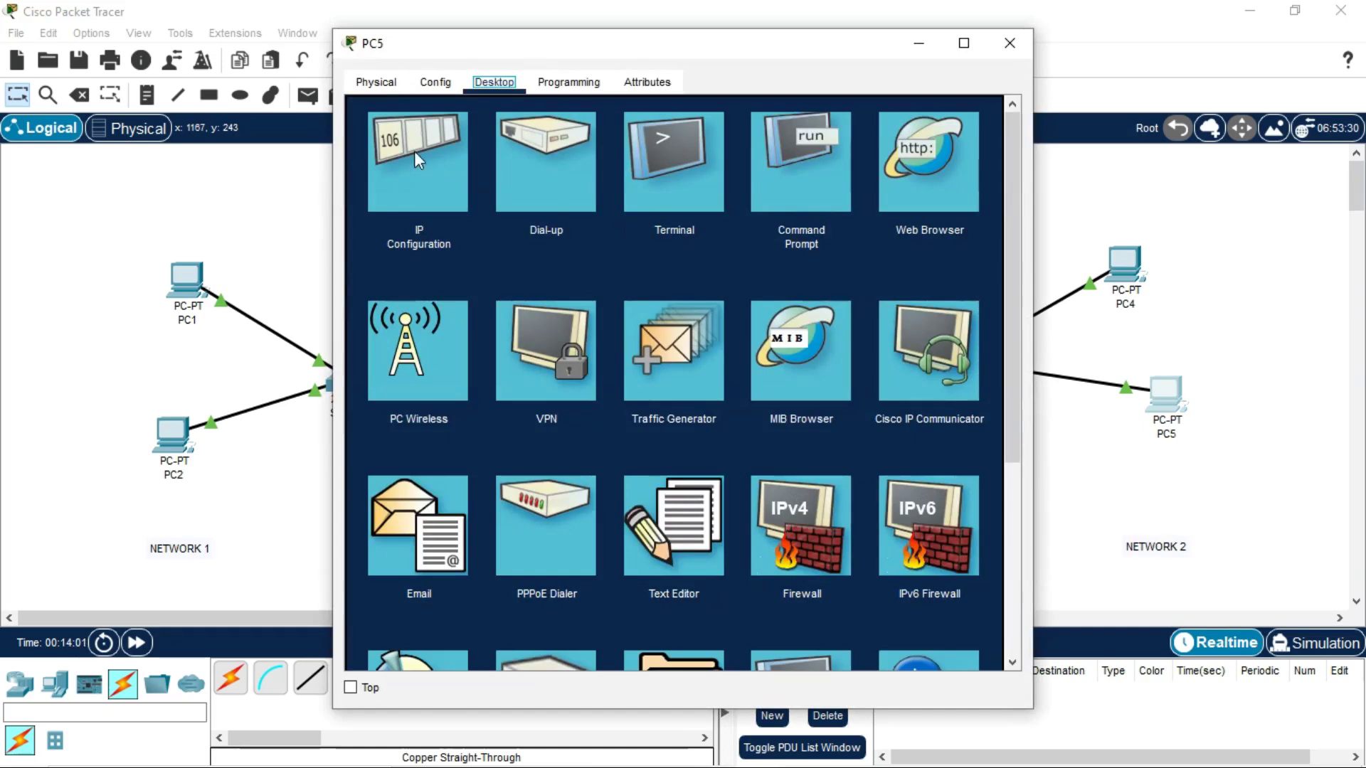
left_click(941, 151)
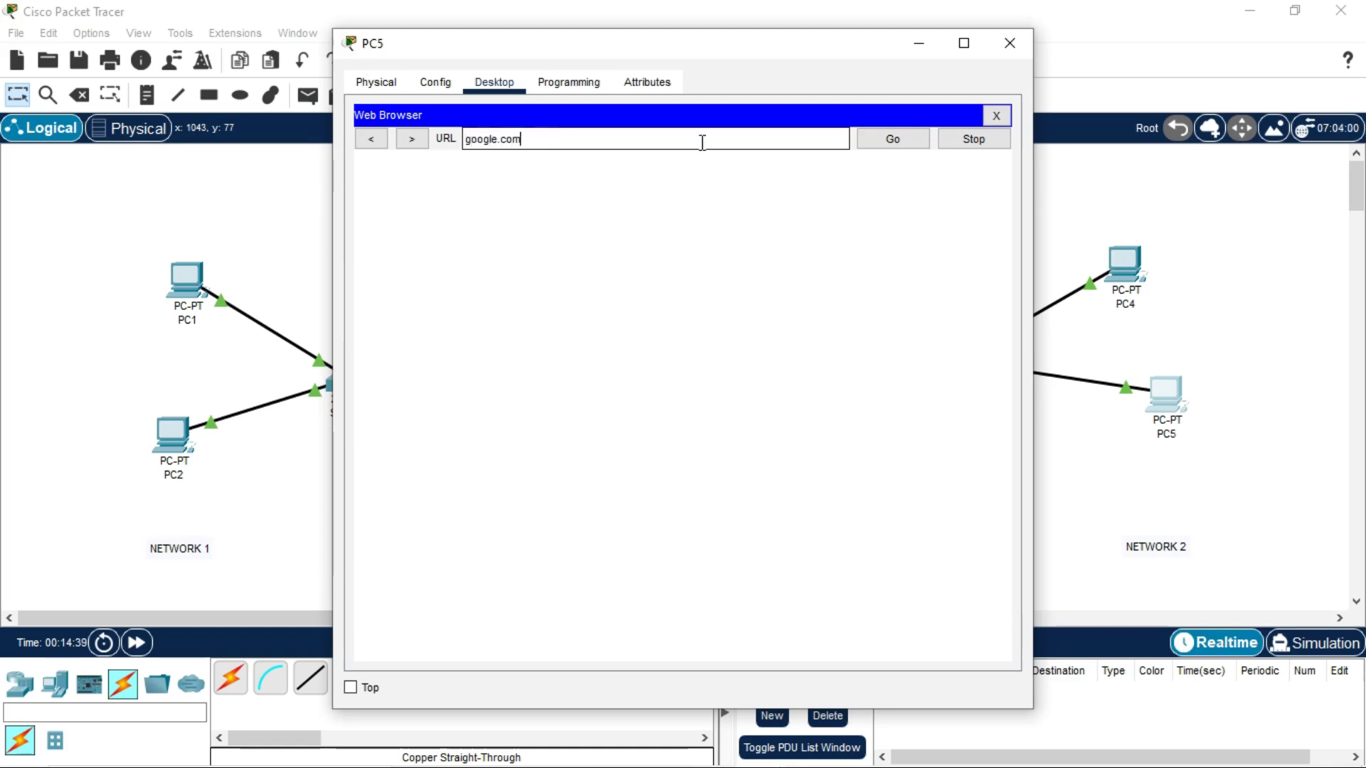
left_click(890, 141)
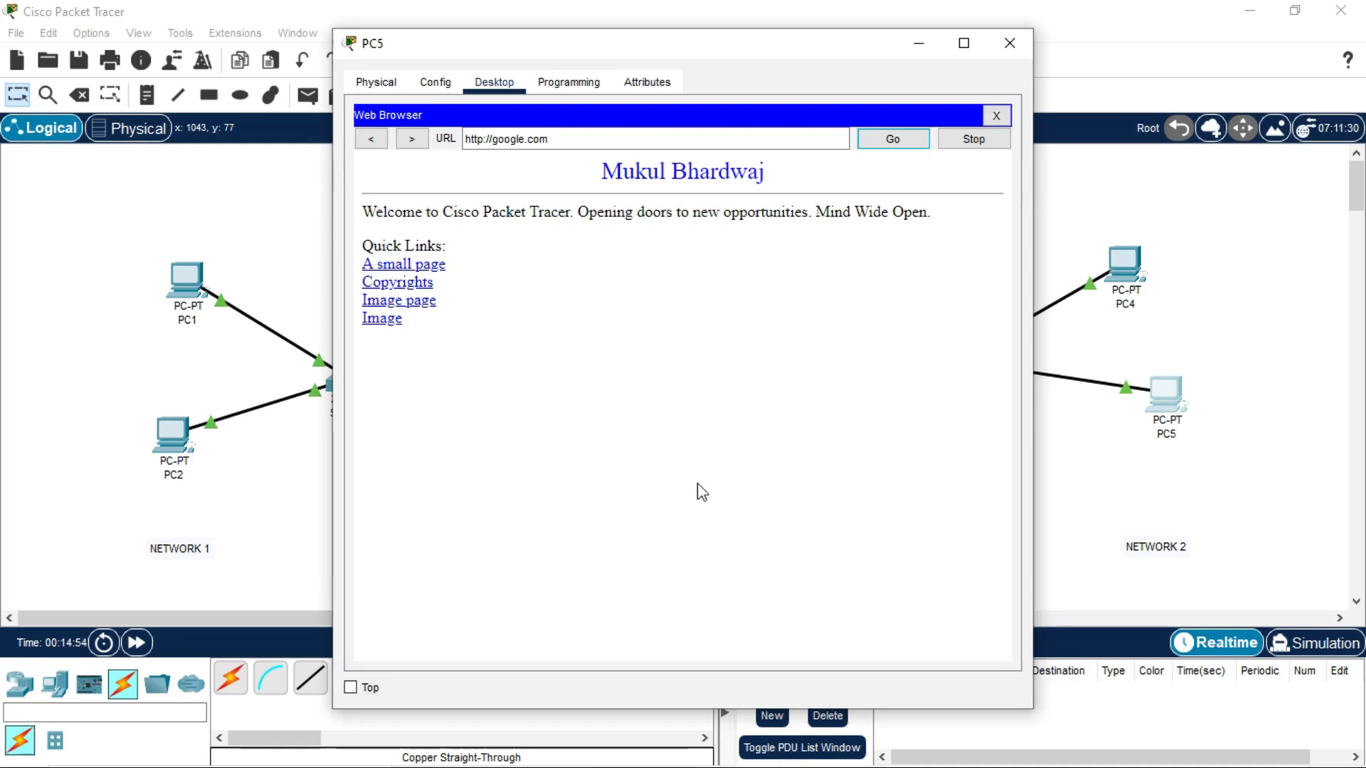
left_click(1007, 58)
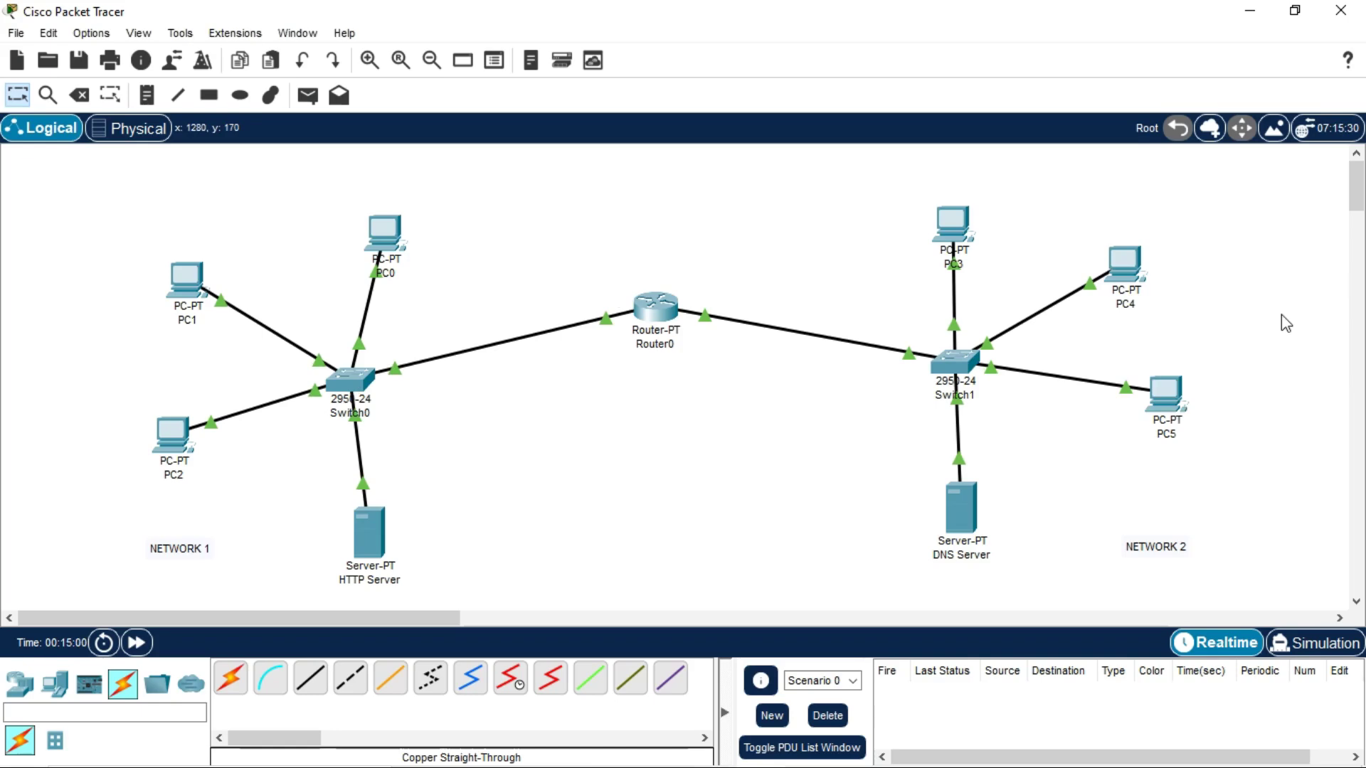
- Enter Simulation mode with event filters limited to DNS, HTTP and HTTPS
left_click(1306, 648)
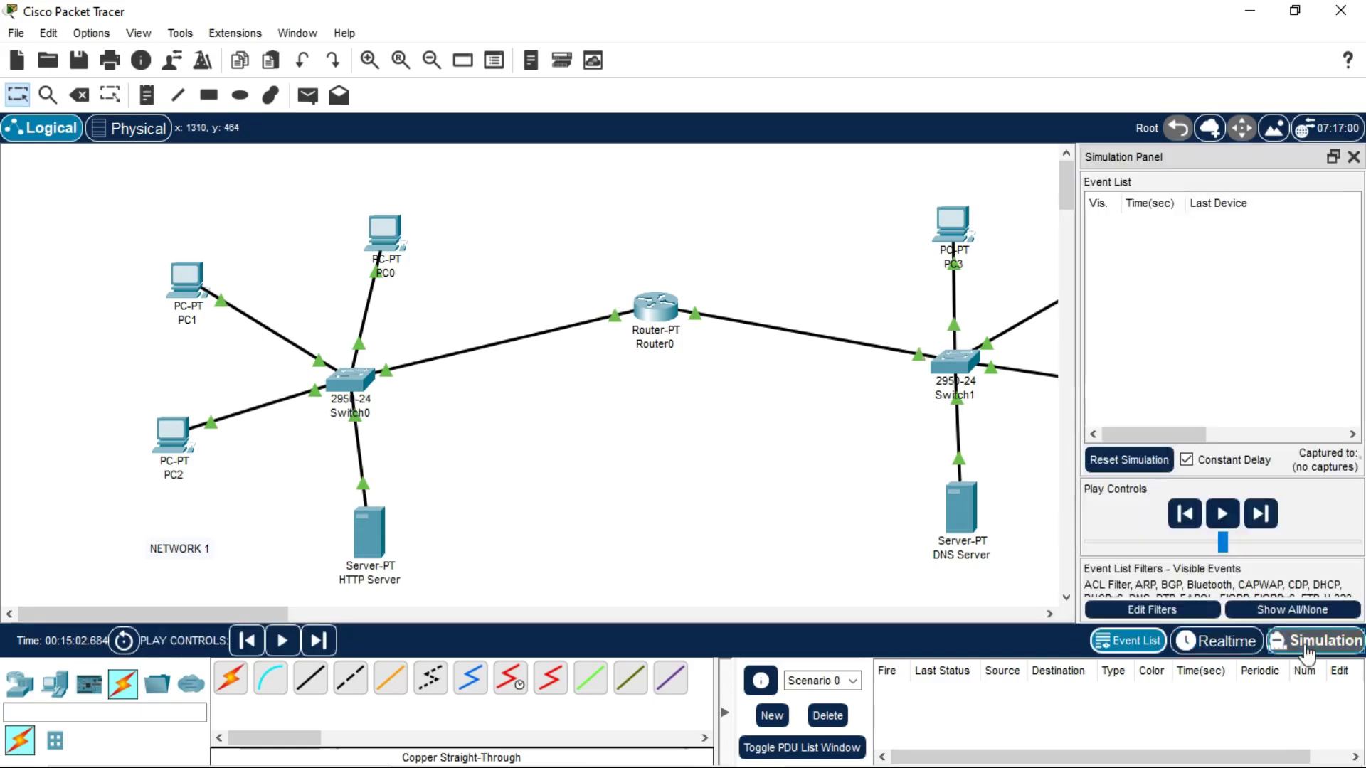
left_click(1280, 610)
left_click(1190, 609)
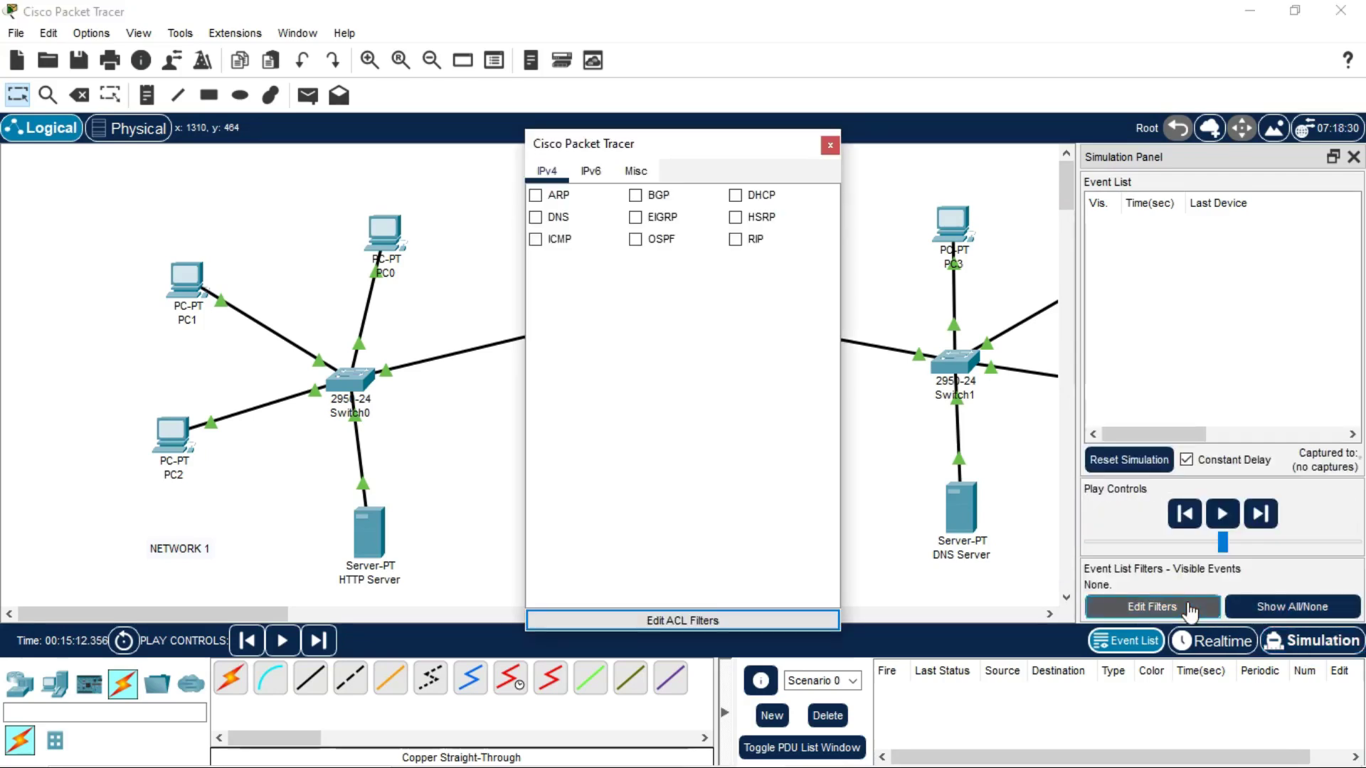
left_click(534, 216)
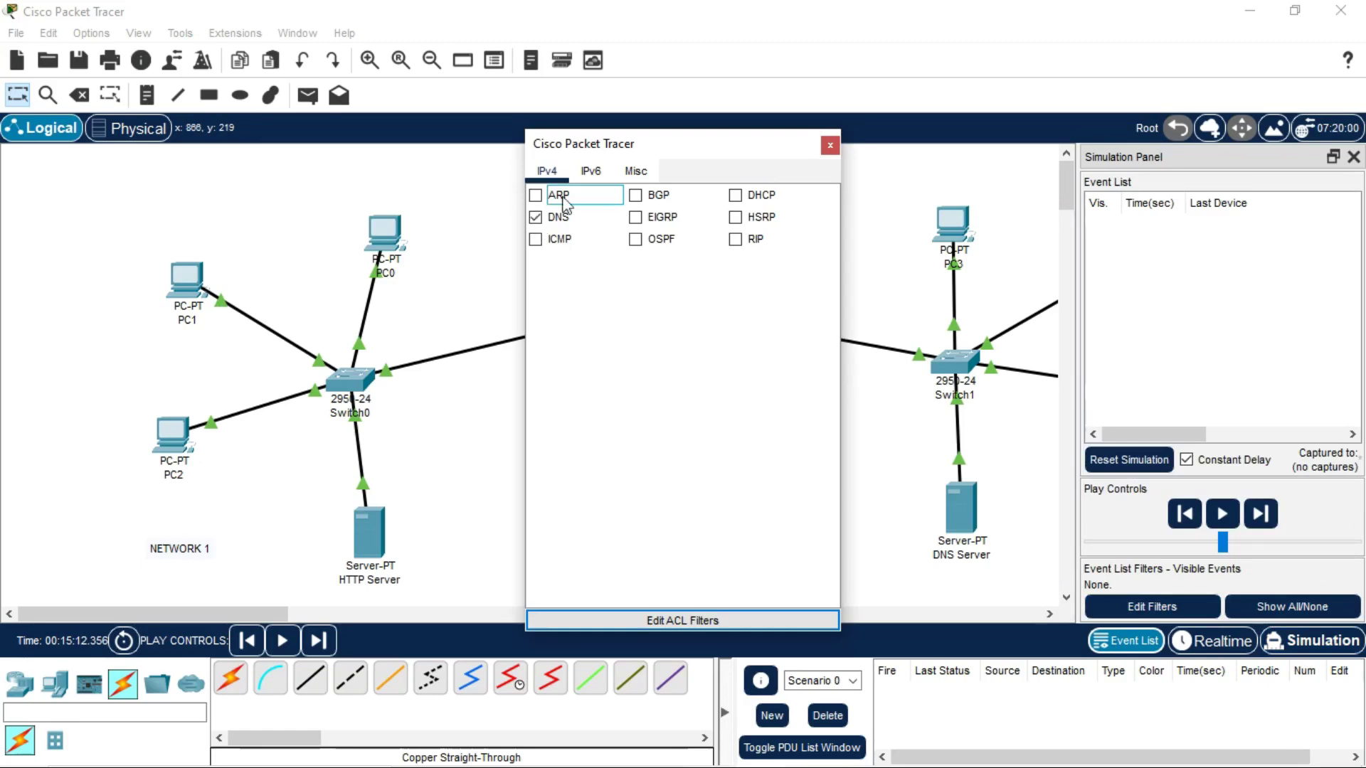
left_click(634, 172)
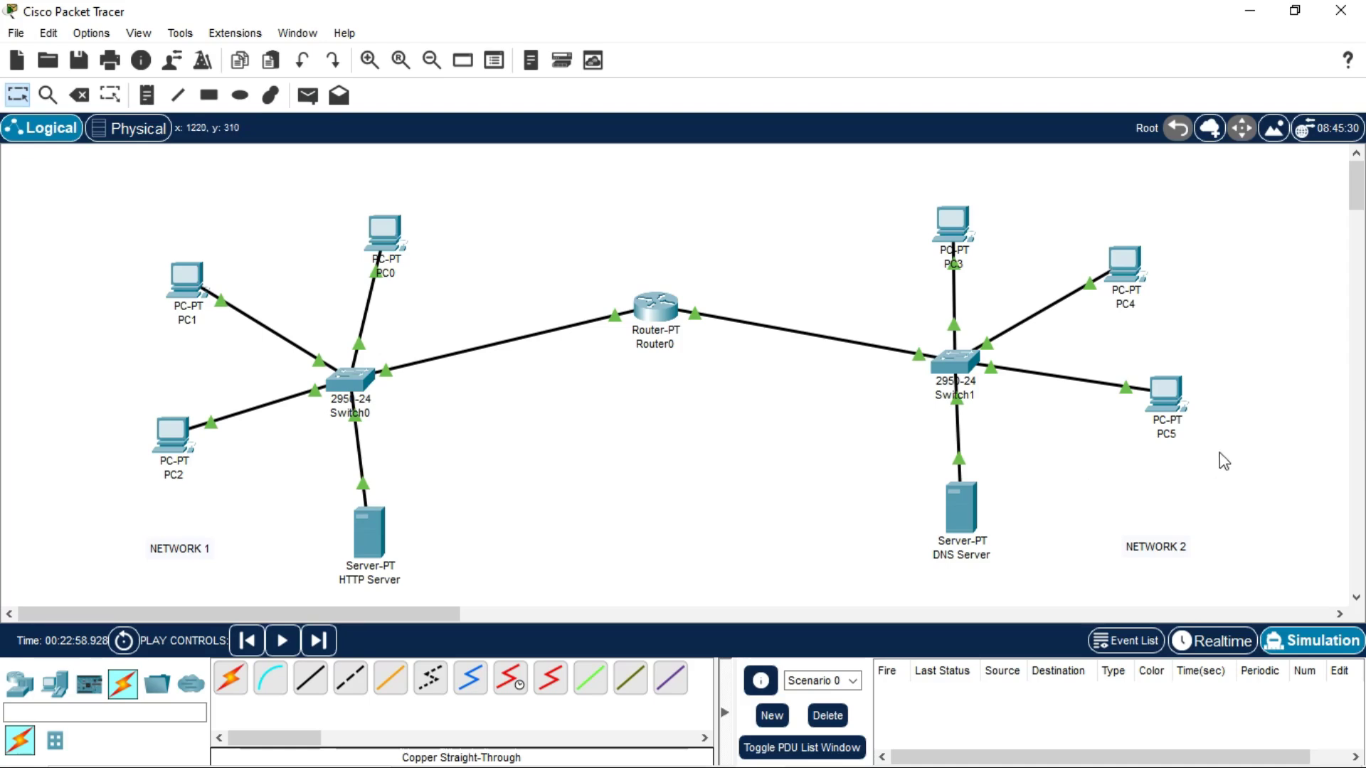
- Request google.com from PC5's web browser and start the simulation playing
left_click(1164, 414)
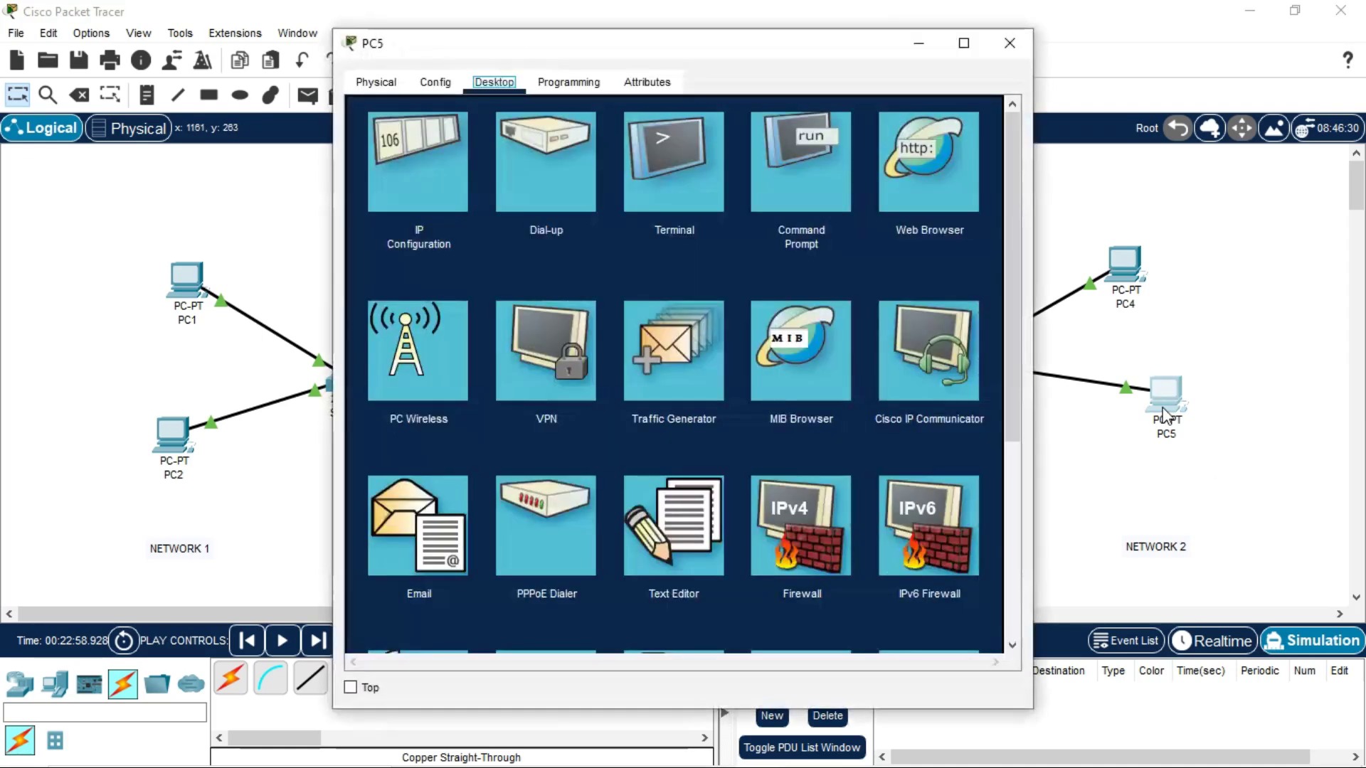
left_click(908, 173)
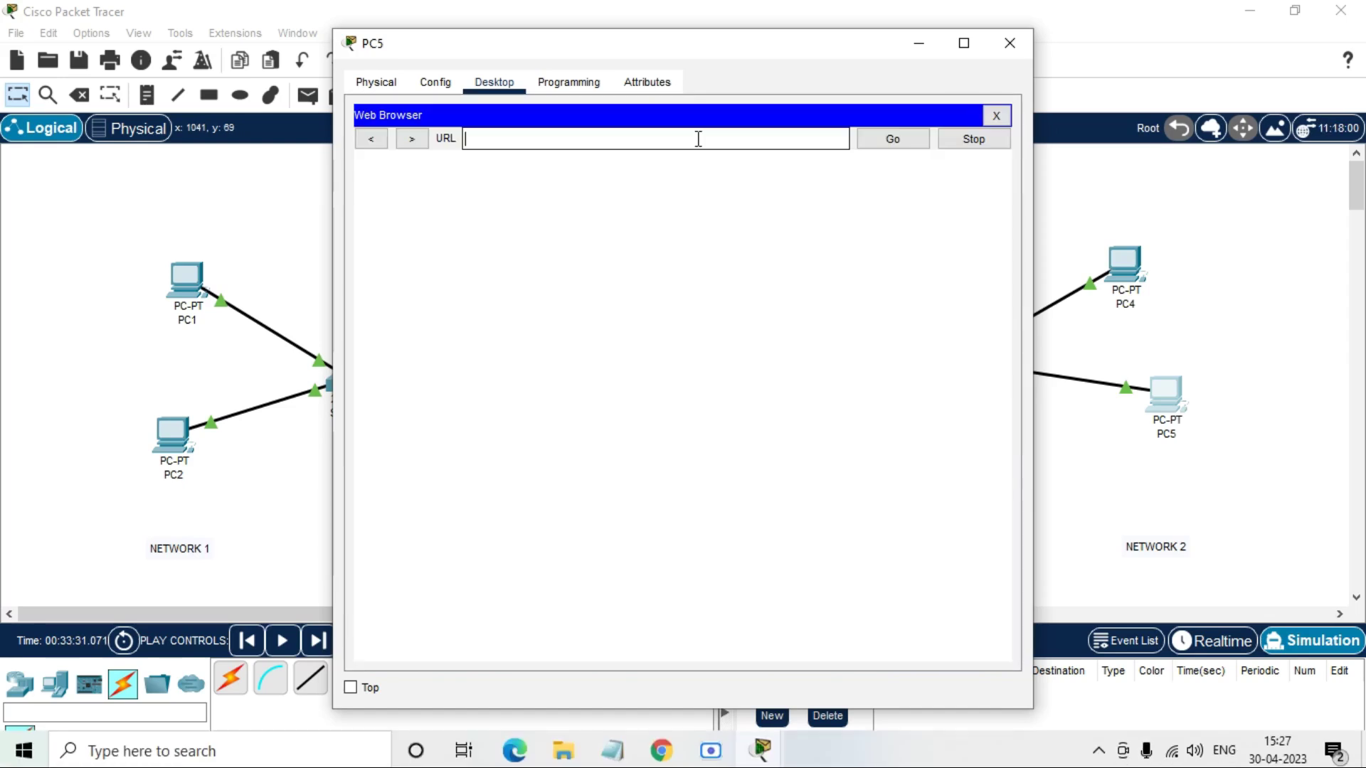
type("g")
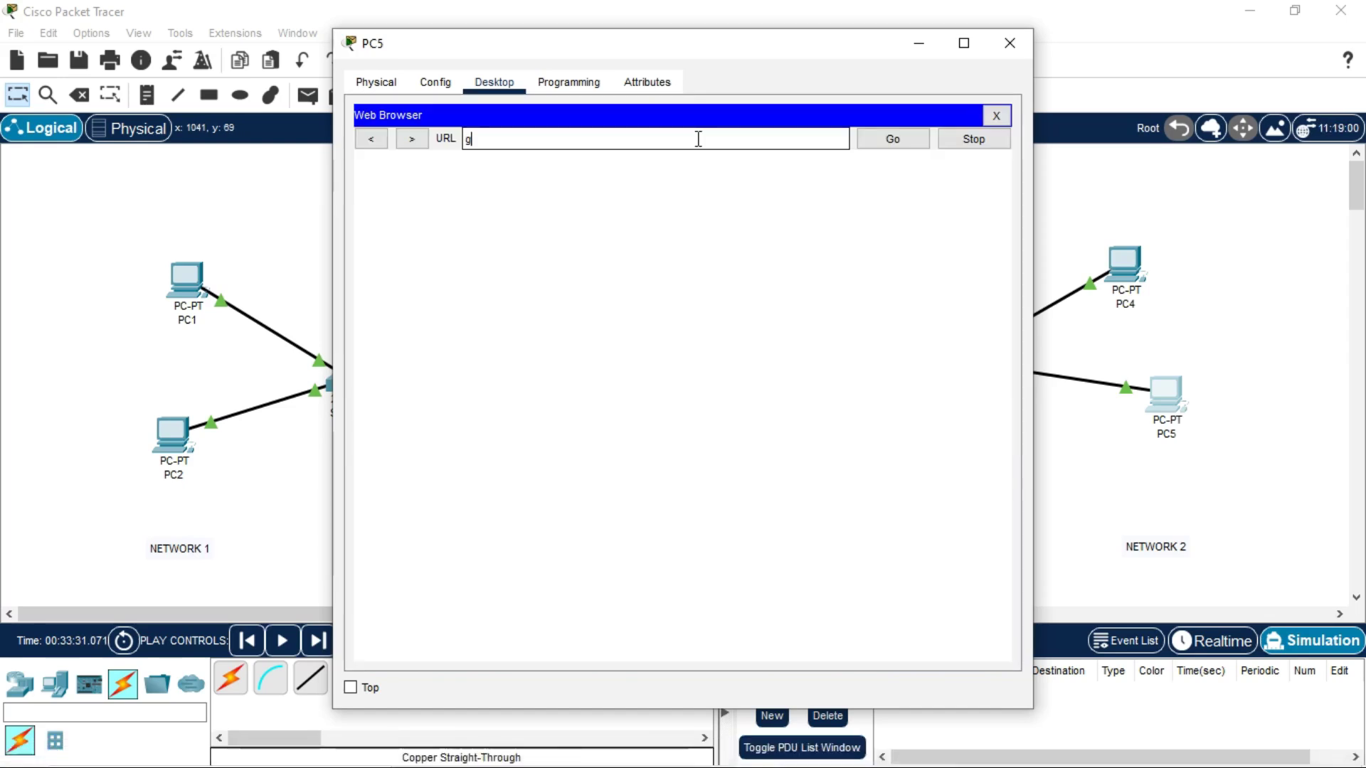
type("oogle.com")
left_click(874, 147)
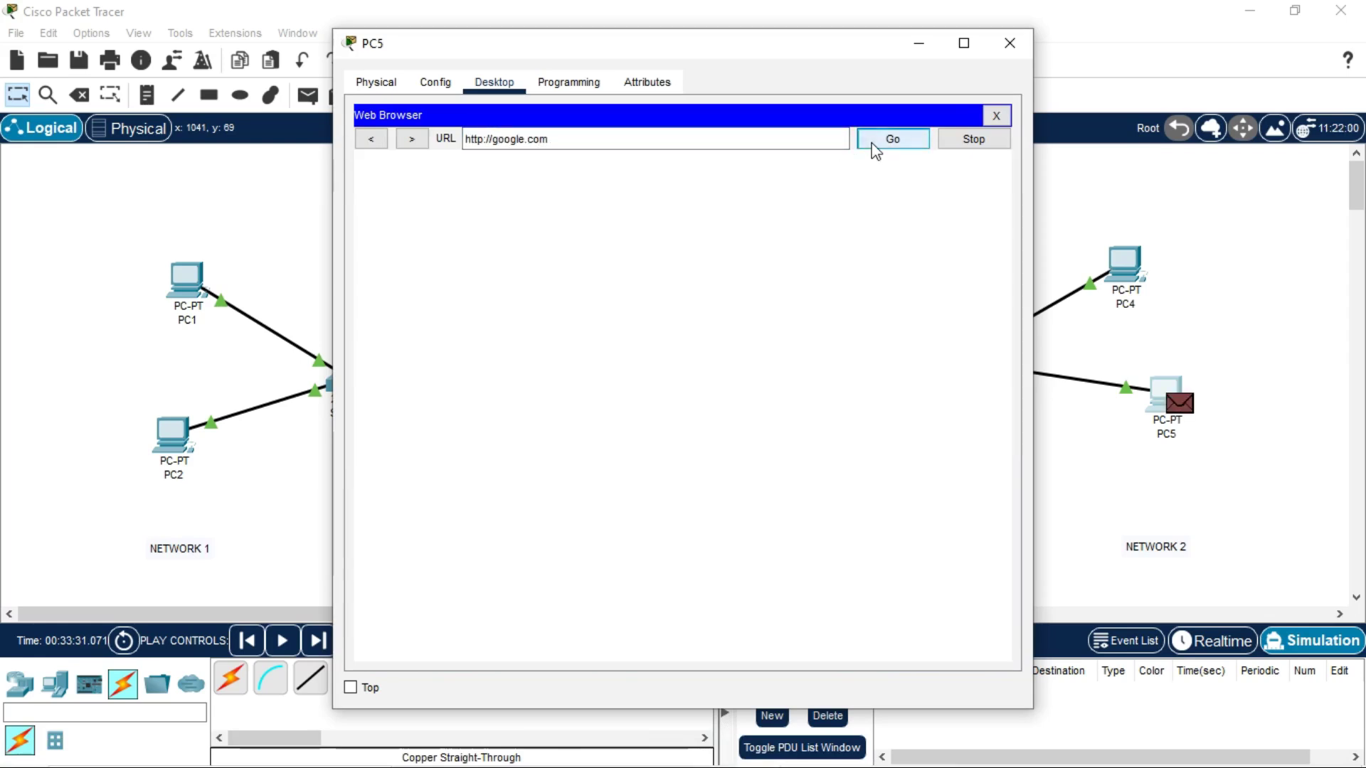
left_click(918, 47)
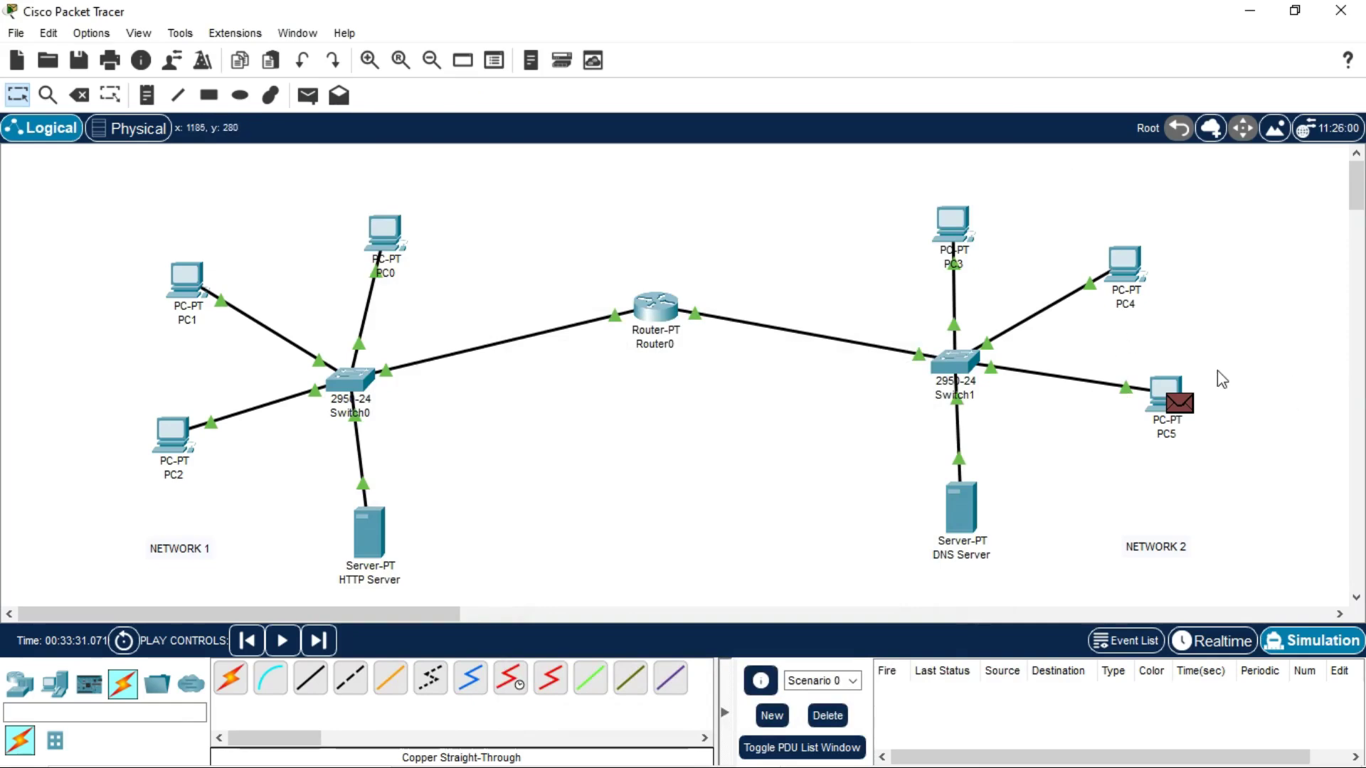
left_click(284, 640)
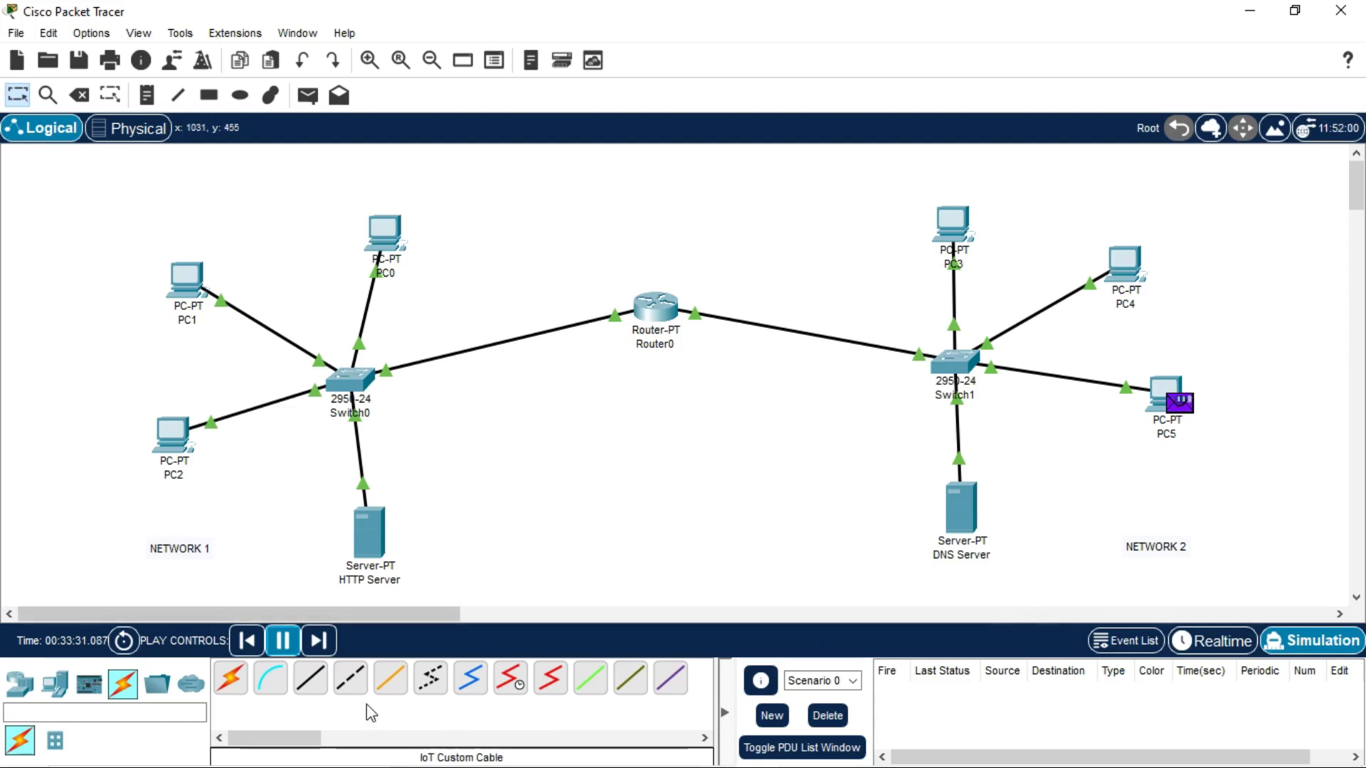
- Pause the simulation, then resume it until PC5 holds the new packet
left_click(282, 641)
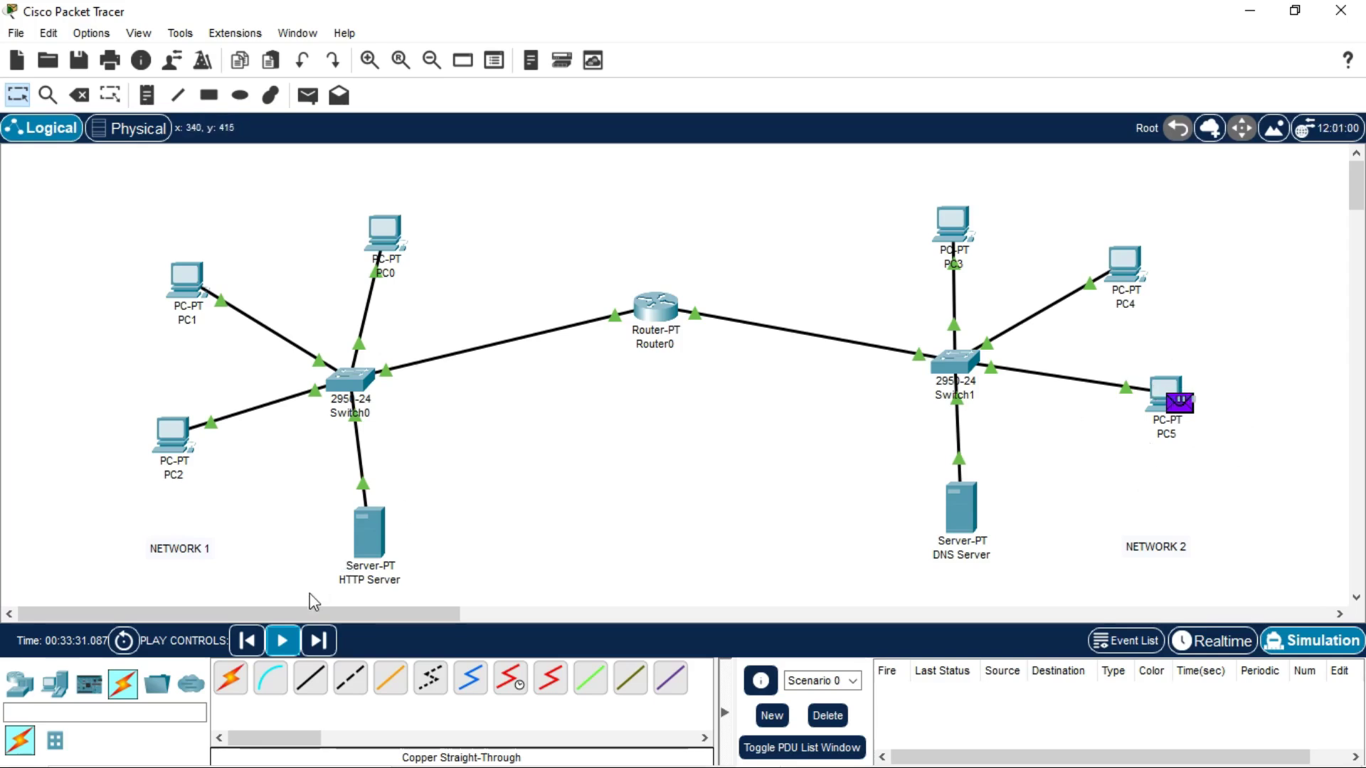
left_click(282, 643)
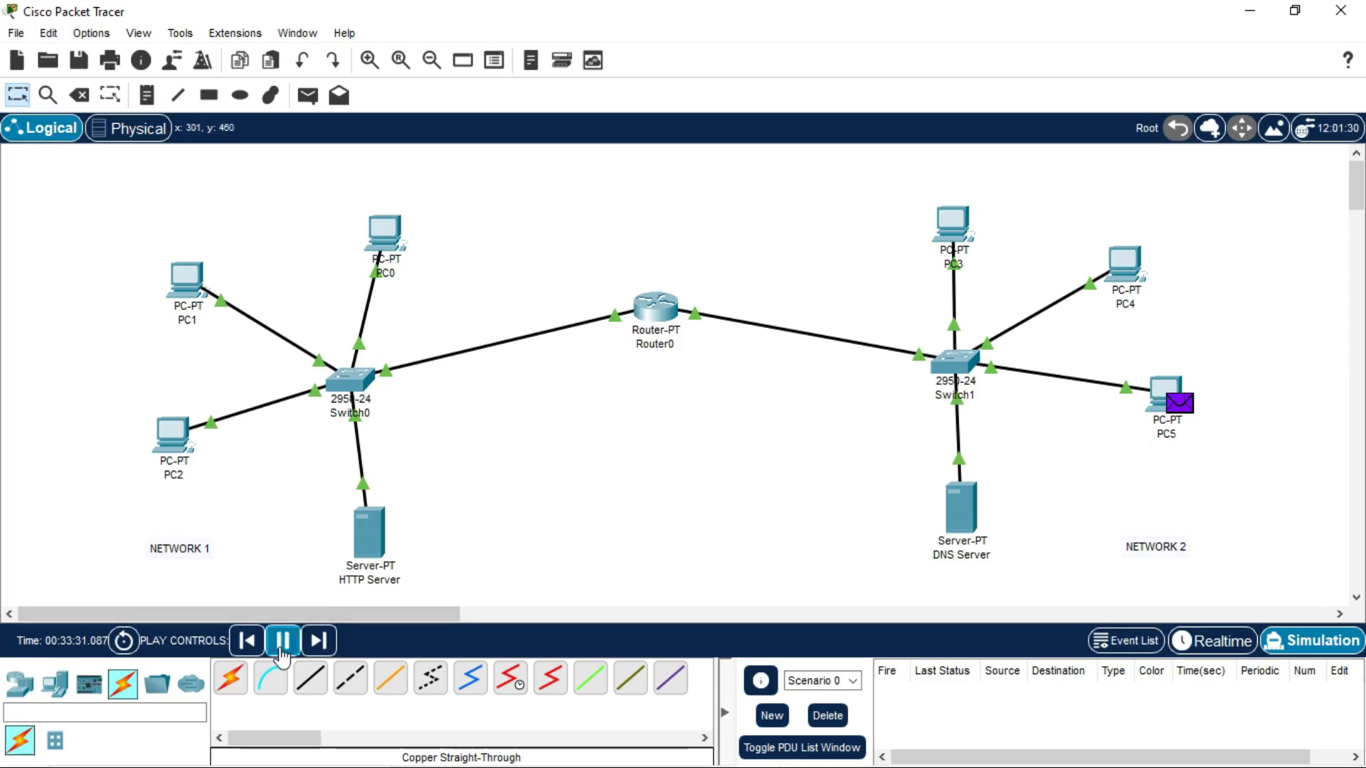
- Step PC5's packet via Router0 and Switch0 to the HTTP Server and back, then pause
left_click(317, 649)
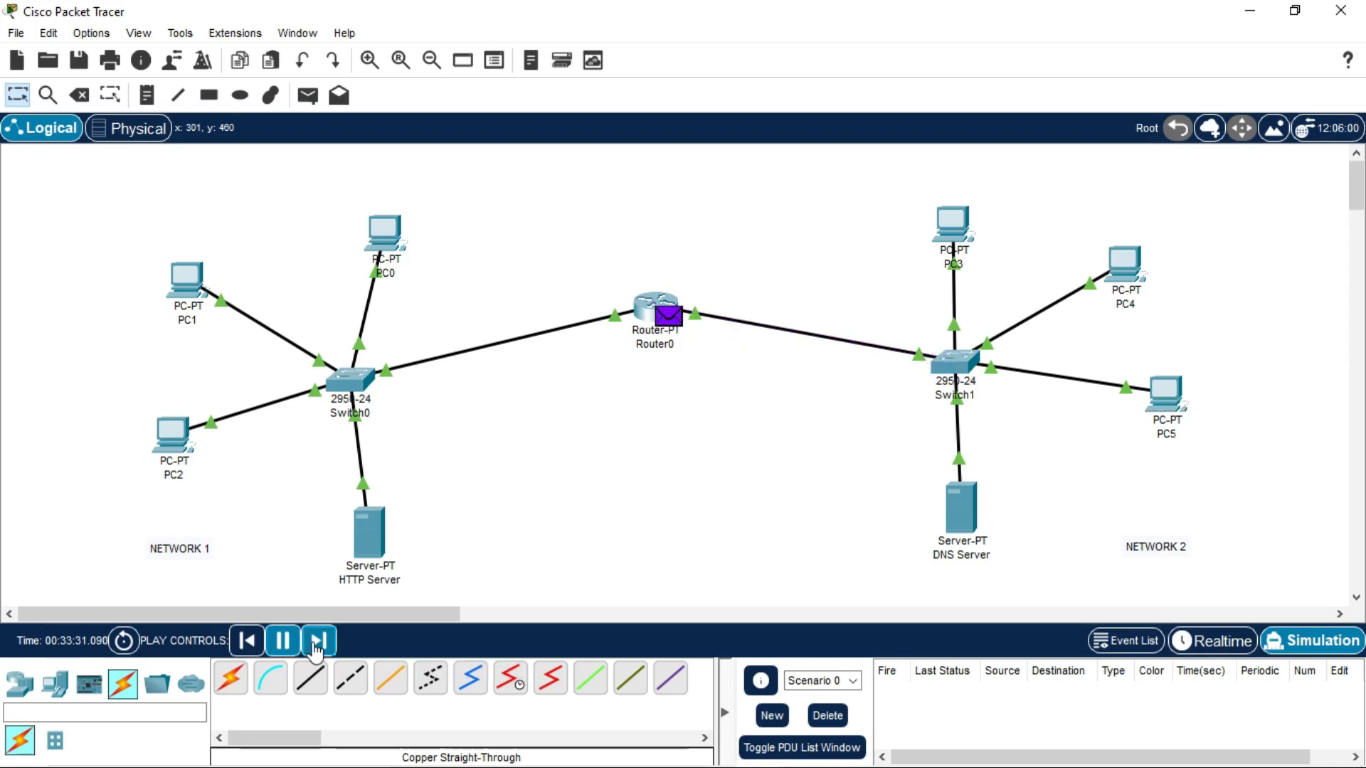
left_click(317, 648)
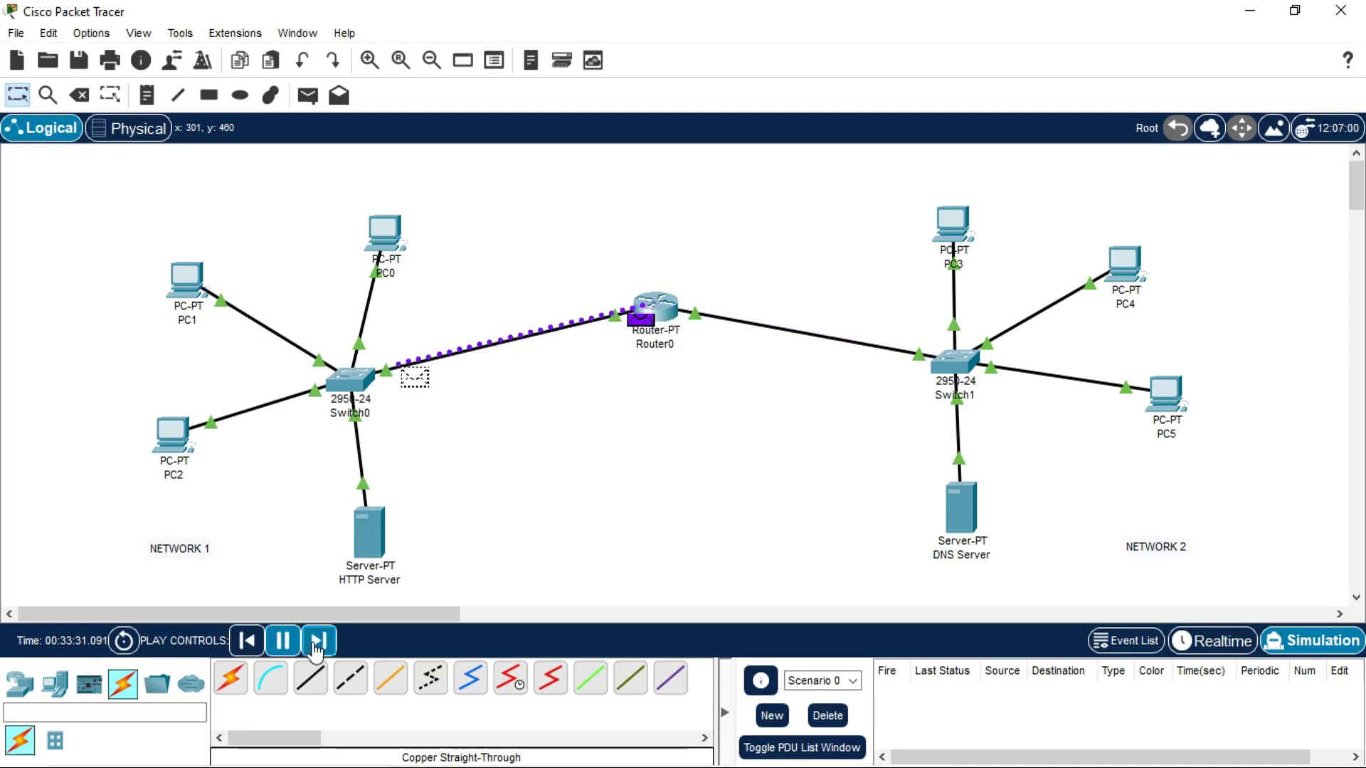
left_click(317, 649)
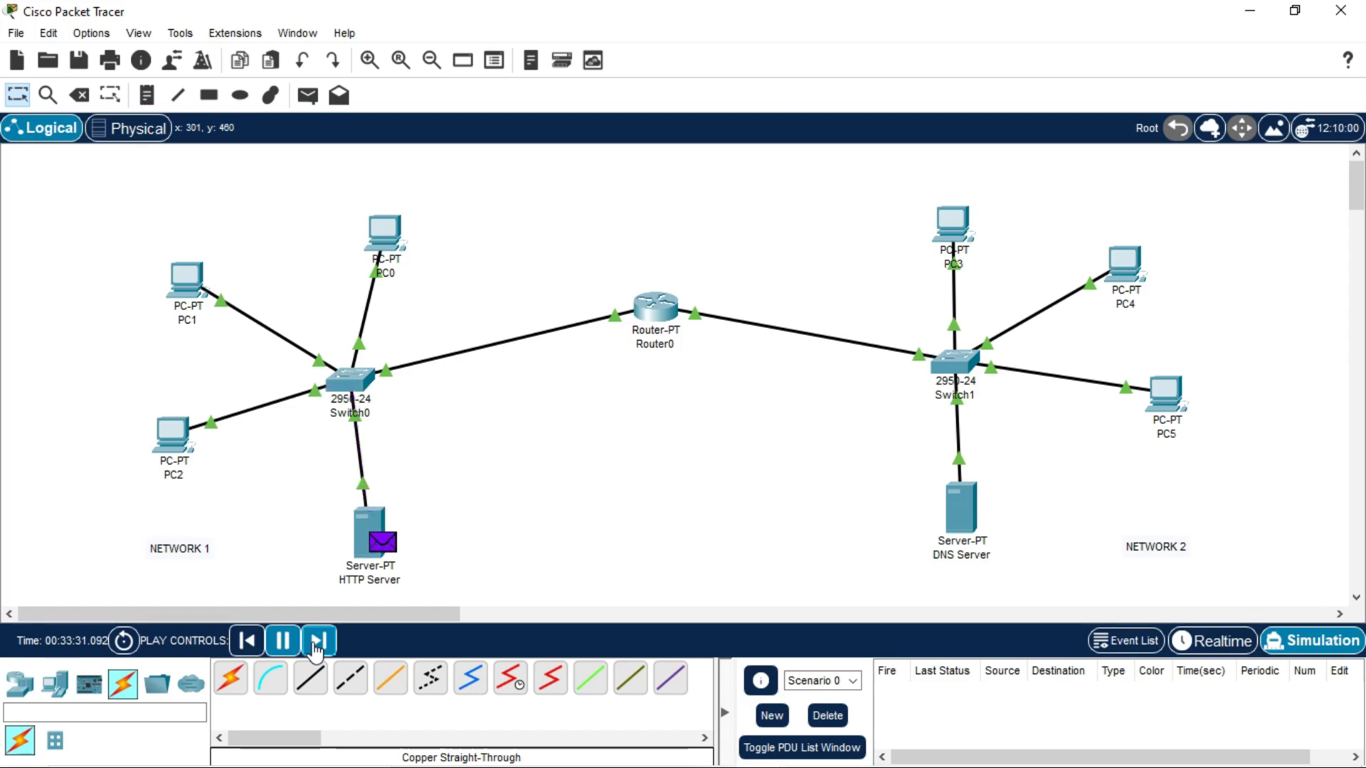
left_click(317, 649)
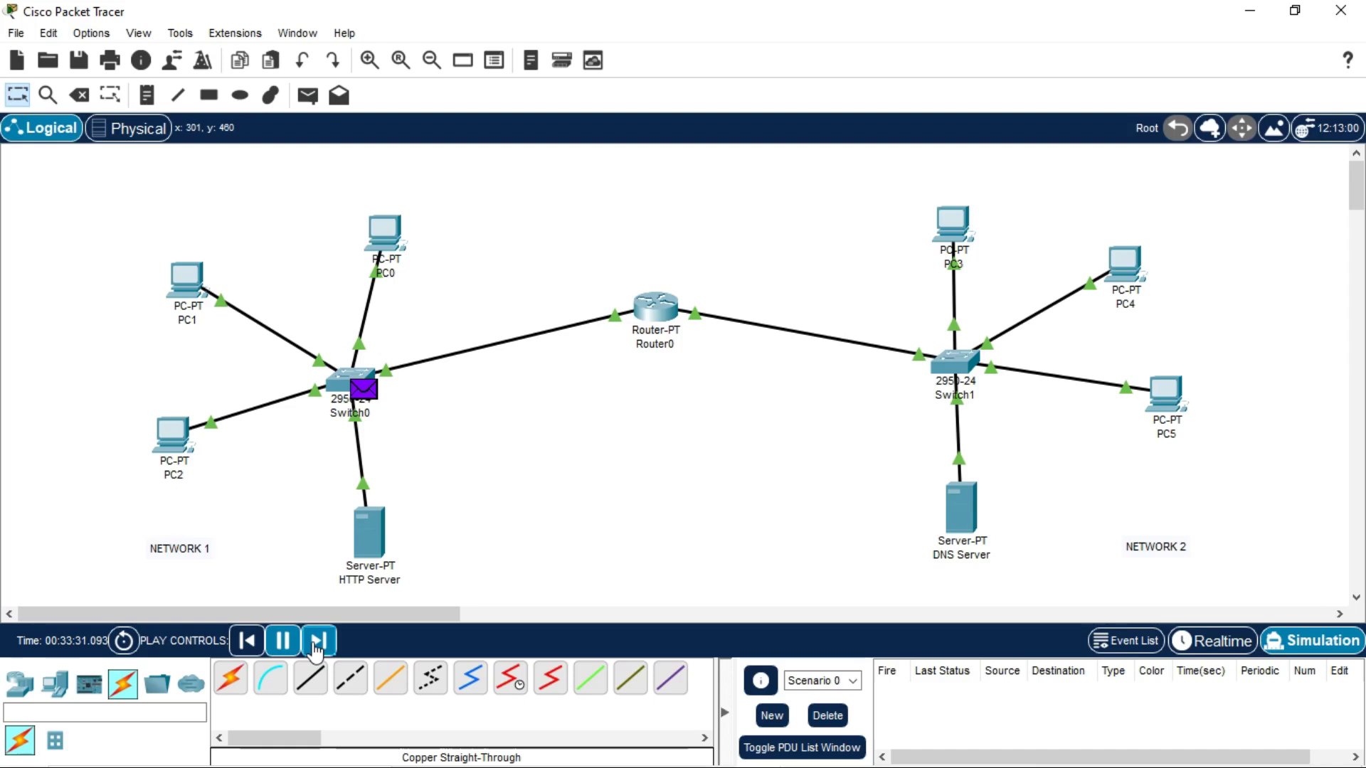
left_click(317, 648)
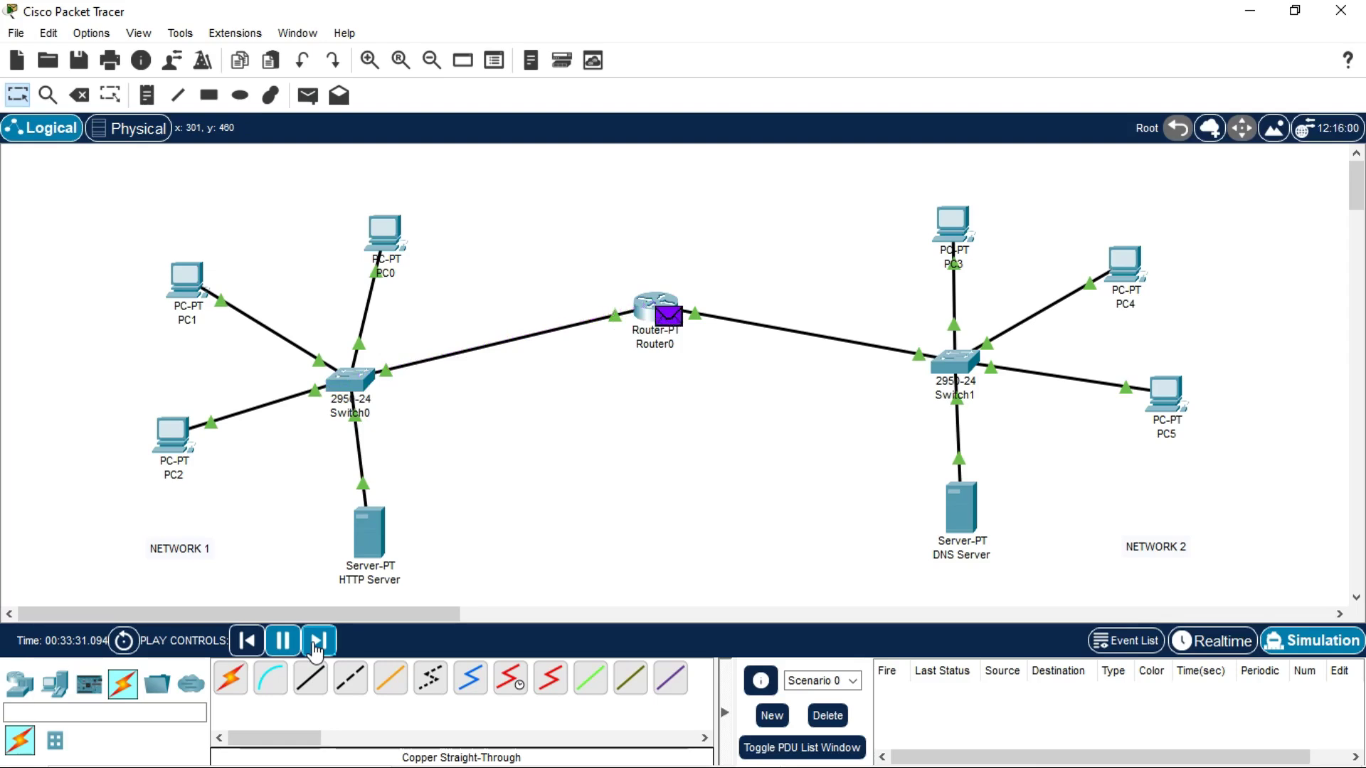
left_click(317, 649)
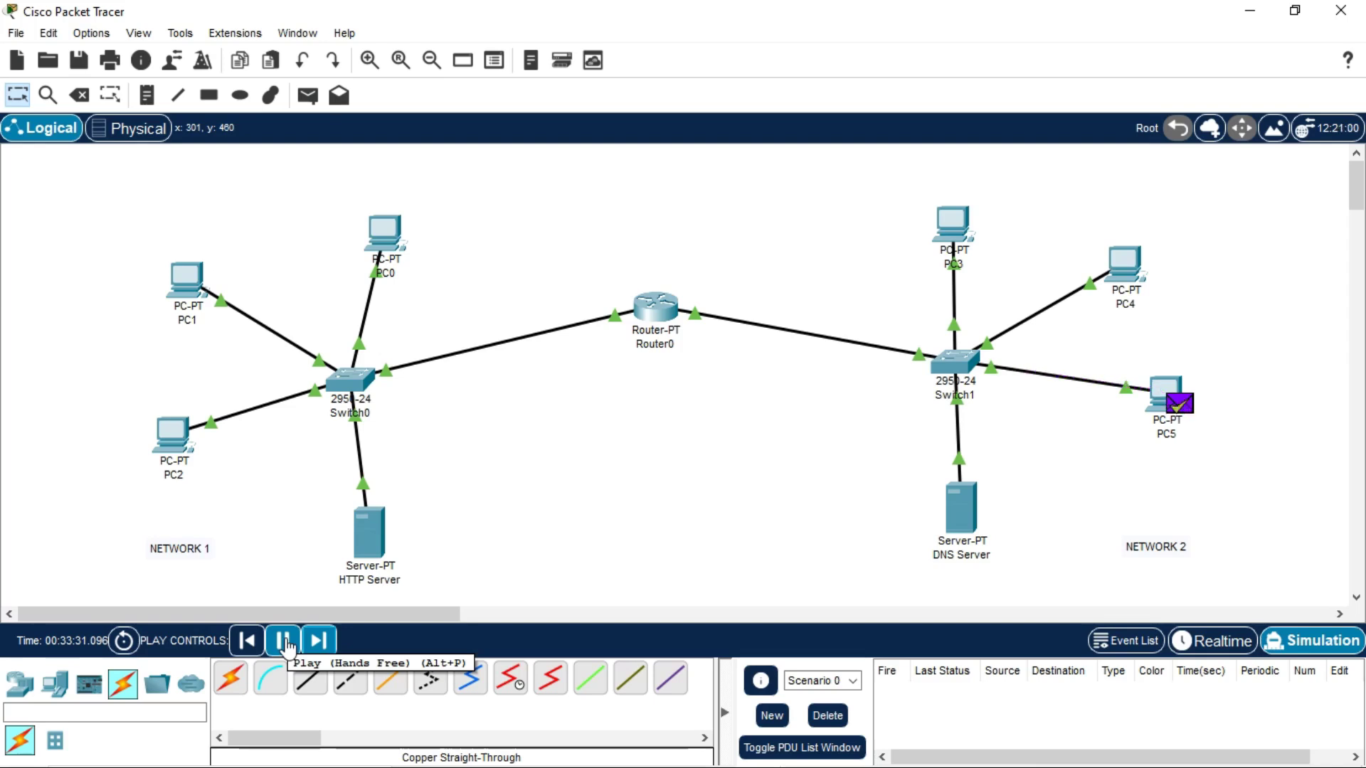
left_click(283, 640)
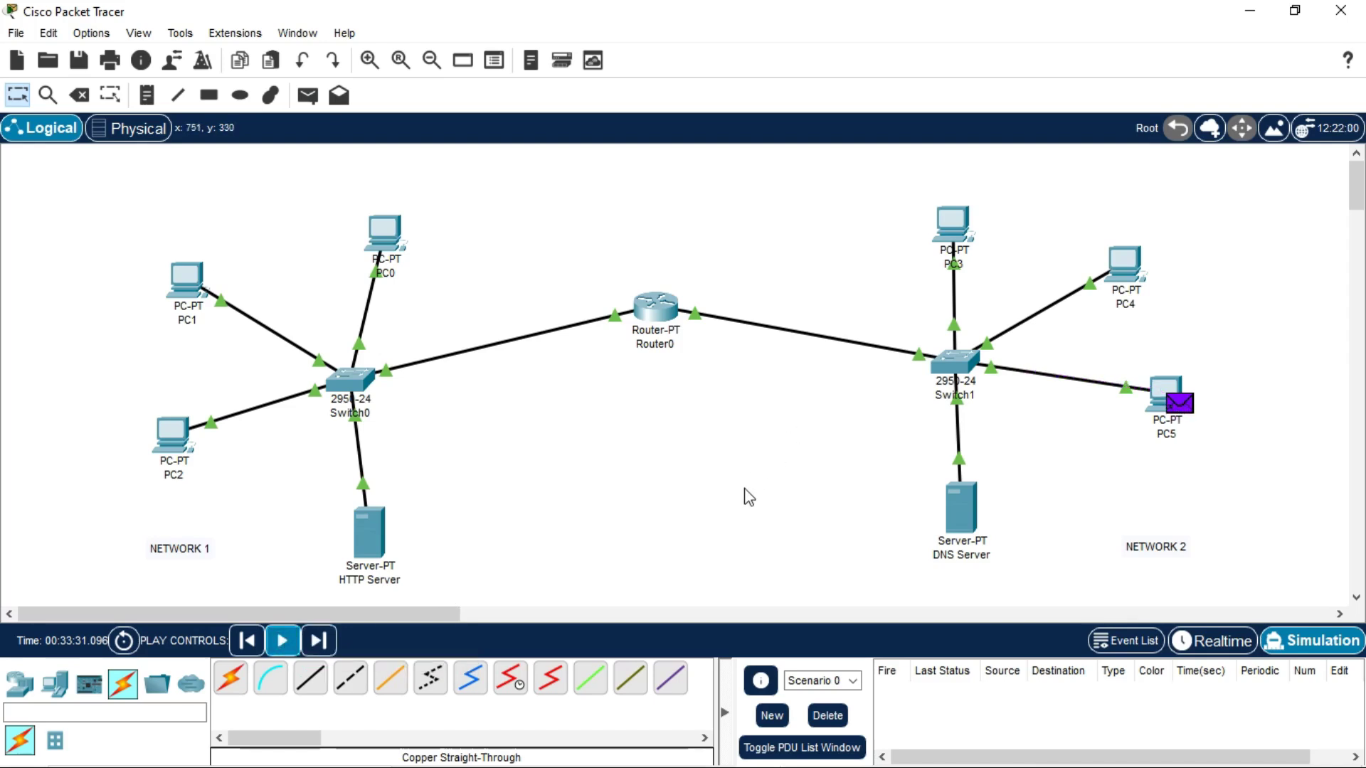